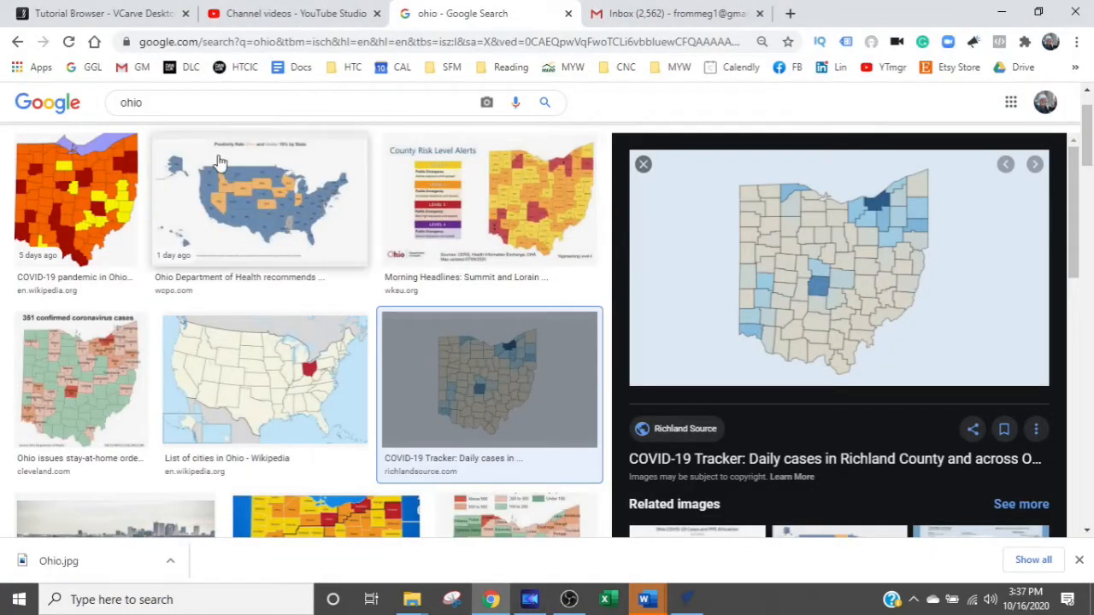
Step: Search Google Images for "New york state" in place of the Ohio search and check the image size filter
left_click(18, 41)
double_click(151, 102)
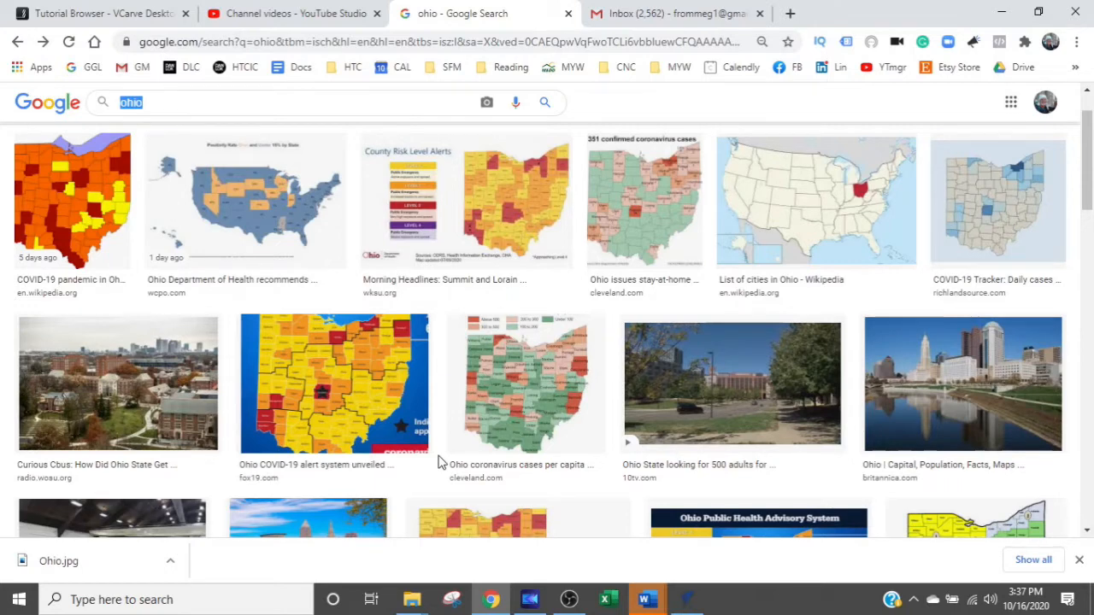
type("New y")
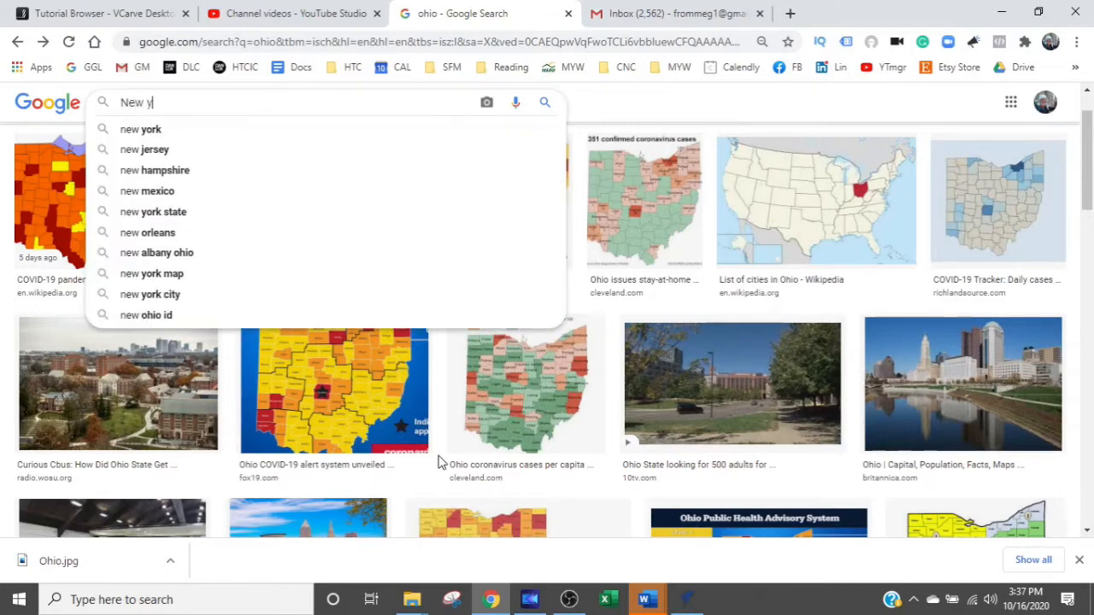
type("ork state")
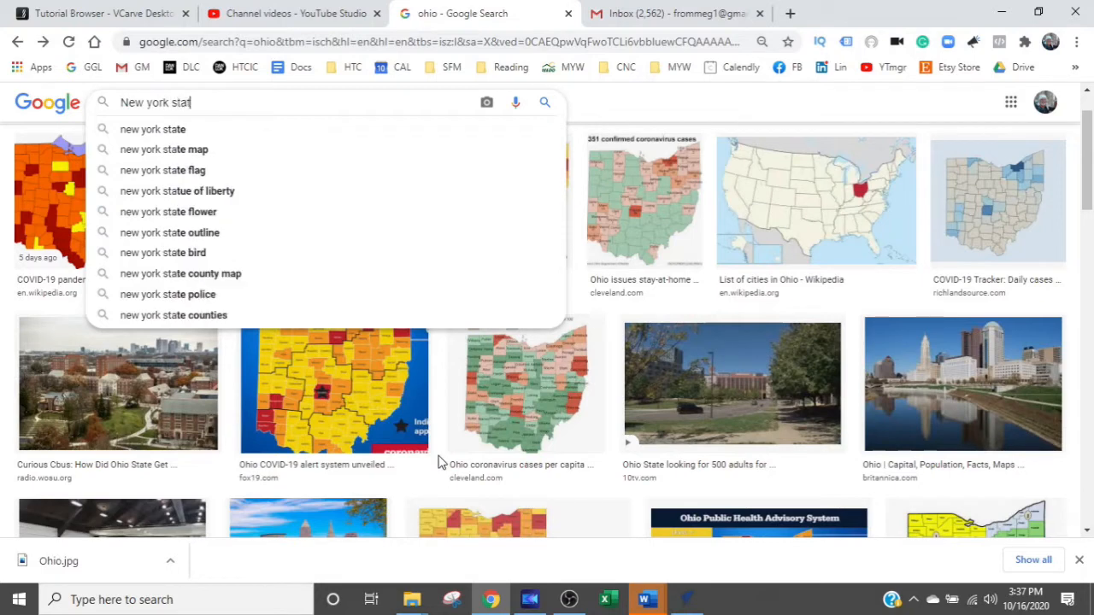
key("Return")
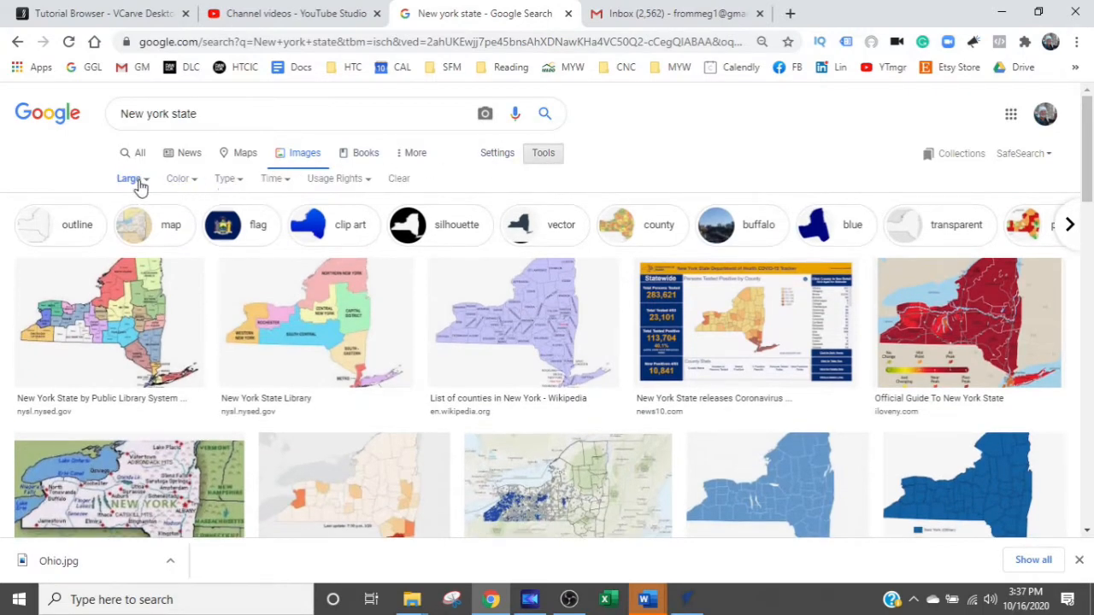
left_click(133, 178)
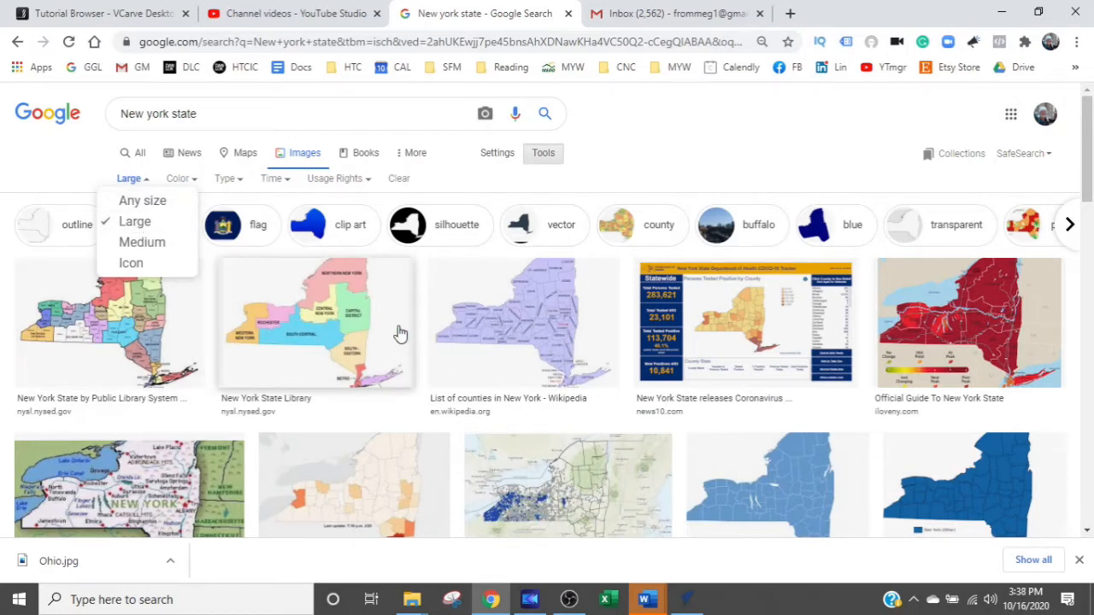
Step: Open the New York State School Library Systems map and save the image to Downloads as New York1.jpg
scroll(587, 381, "down", 1)
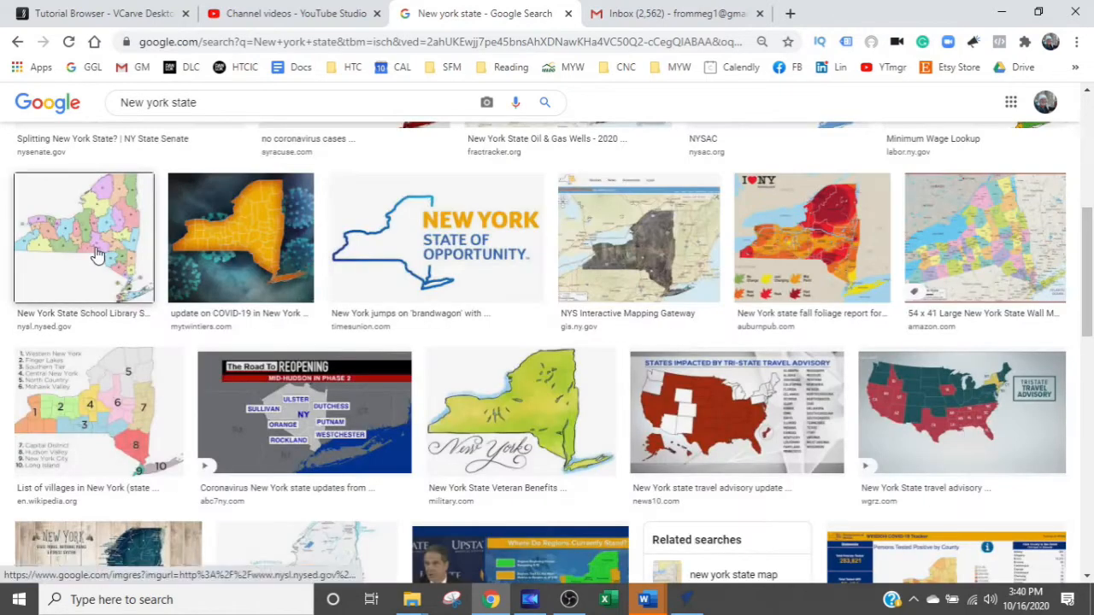
left_click(97, 256)
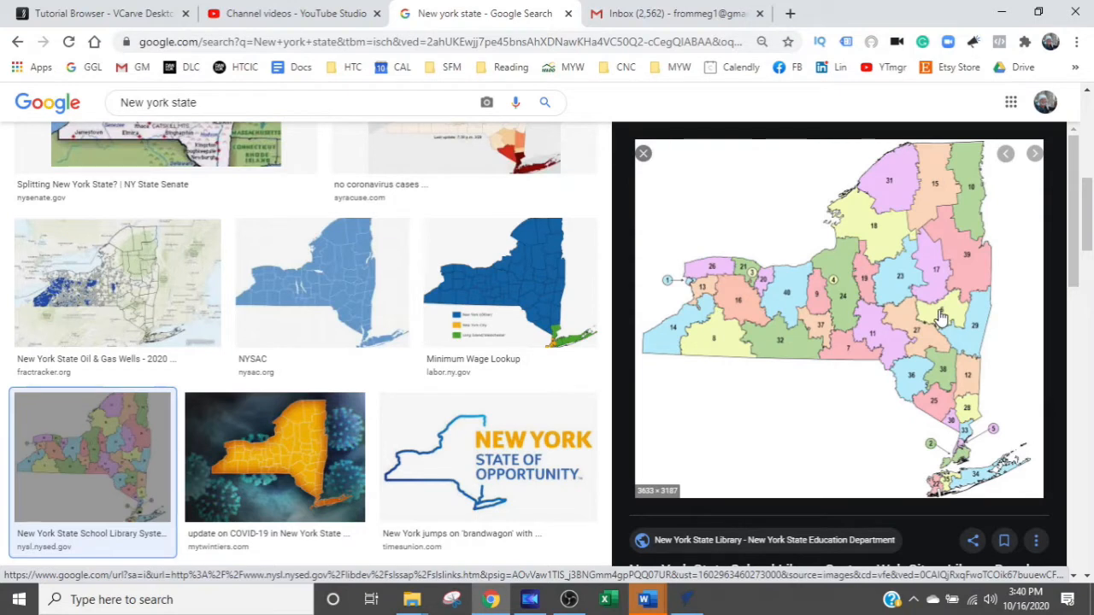
right_click(843, 297)
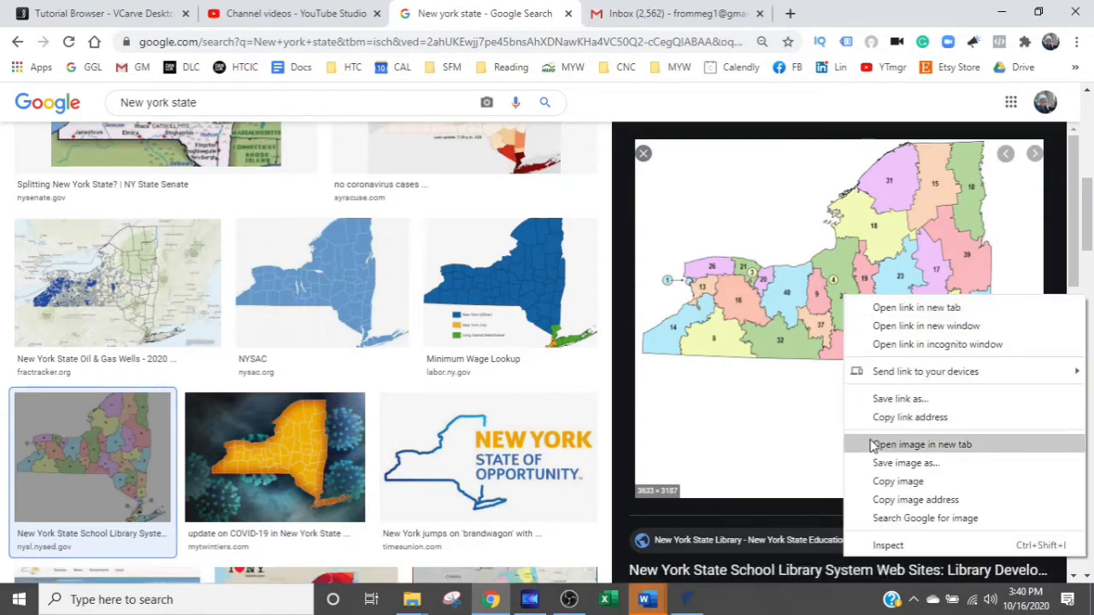
left_click(879, 464)
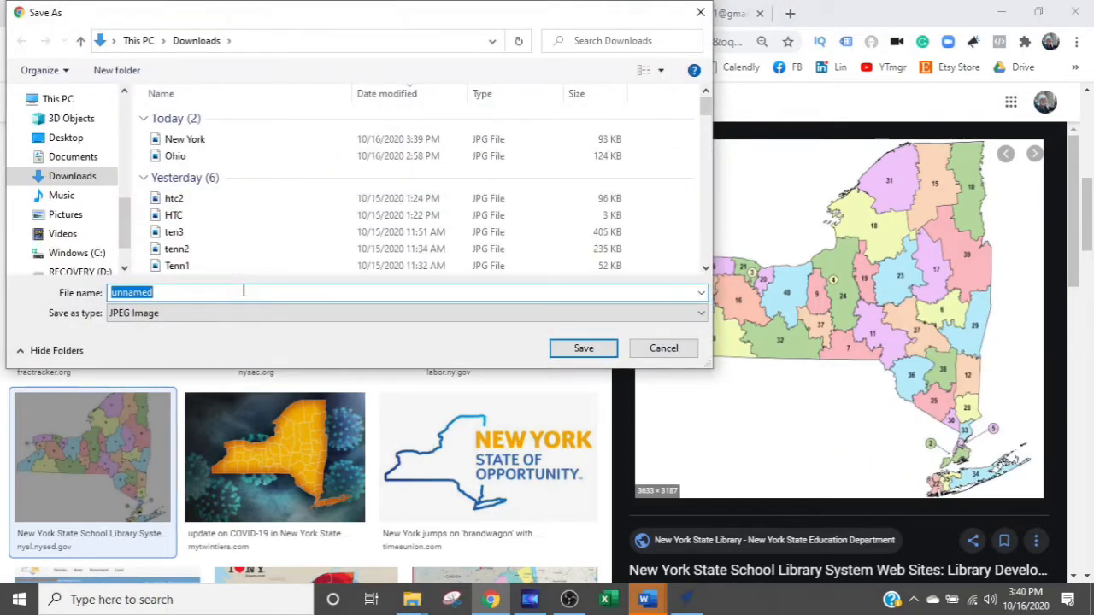
type("New Y")
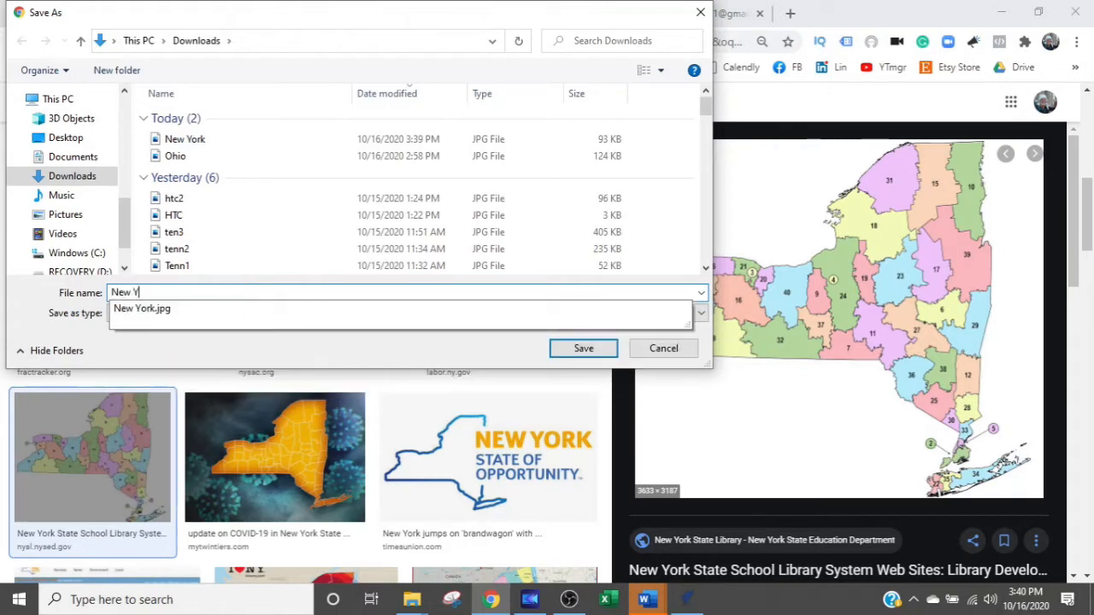
type("ork1.jpg")
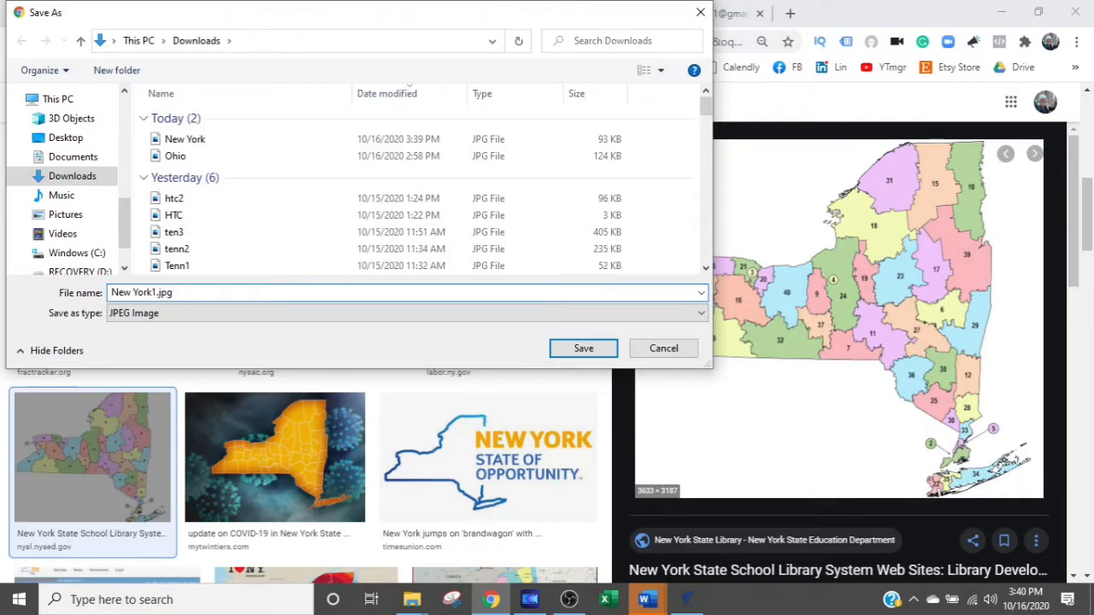
key("Return")
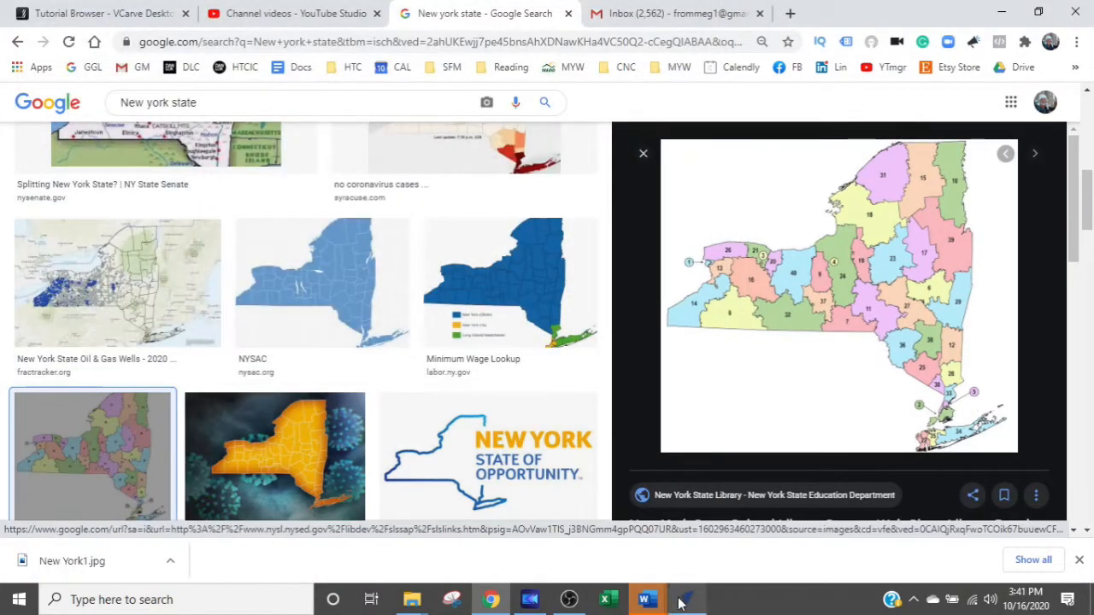
Step: Switch to VCarve Desktop and import the New York1 image as a bitmap into the drawing
left_click(684, 600)
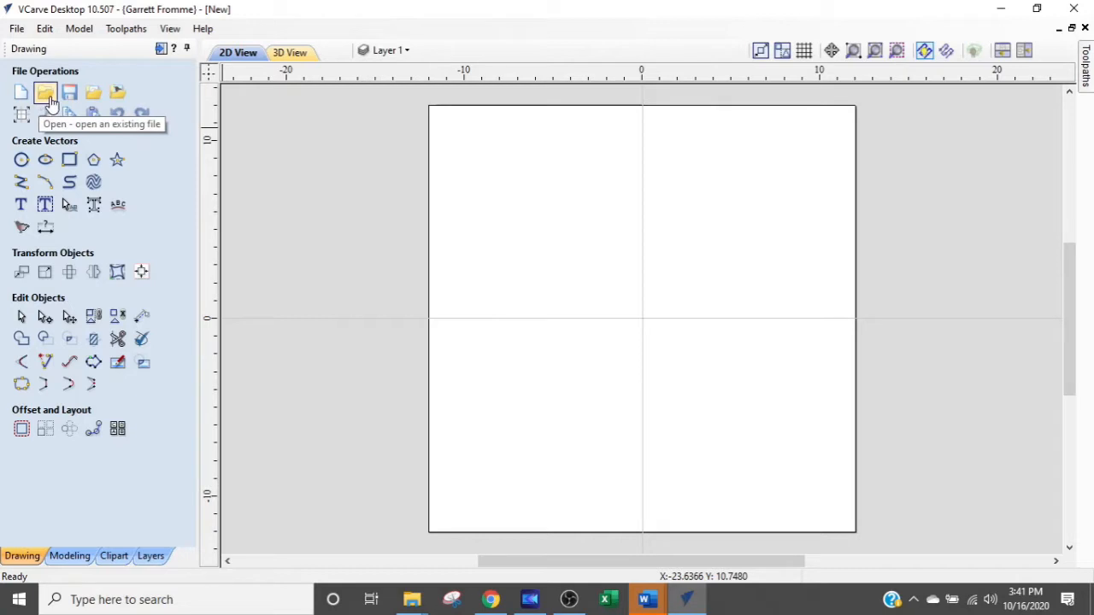
left_click(120, 94)
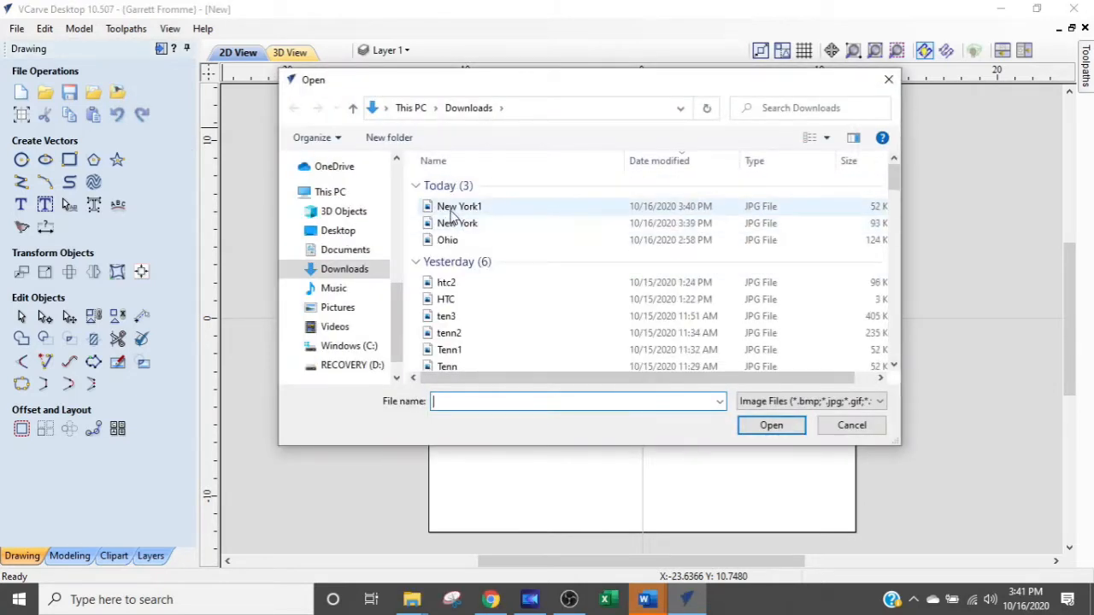
double_click(453, 208)
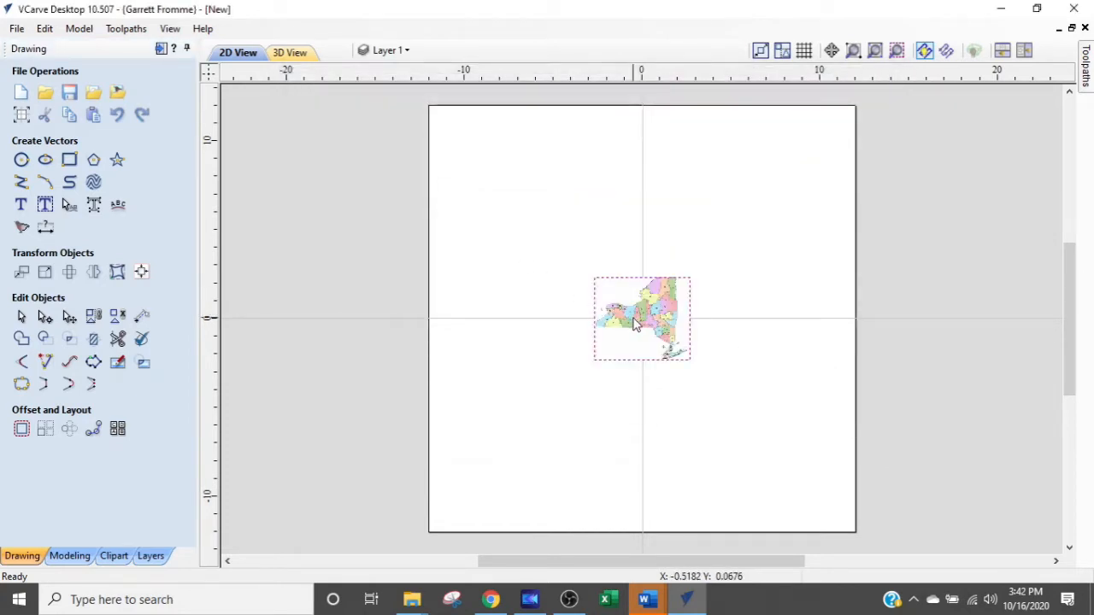
Step: Enlarge the New York map bitmap proportionally to about 23 wide by 20.1 high so it nearly fills the job area
left_click(631, 332)
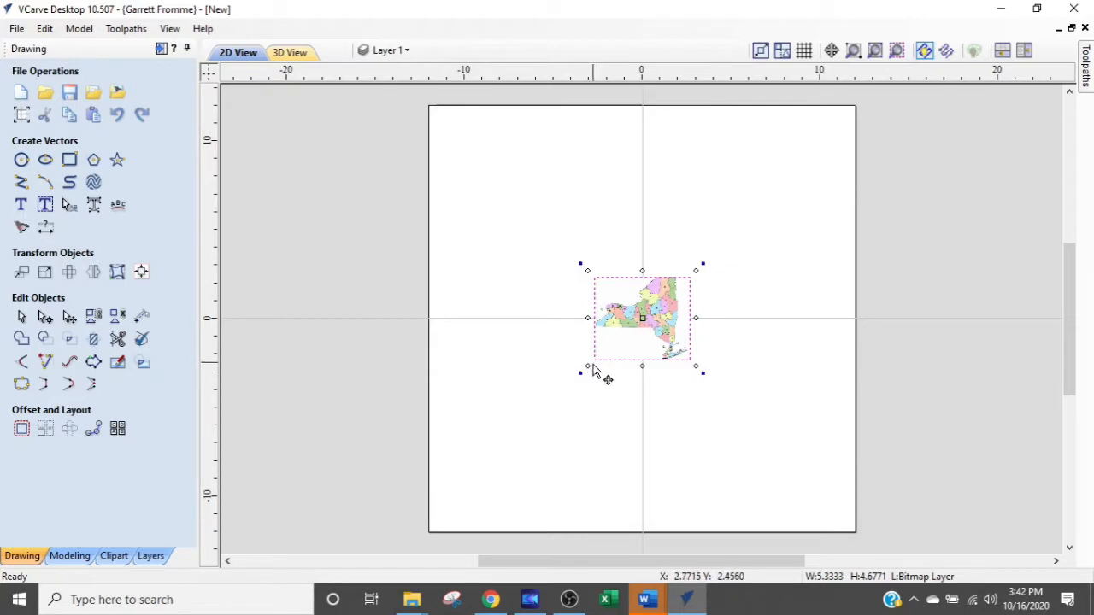
left_click_drag(587, 367, 400, 500)
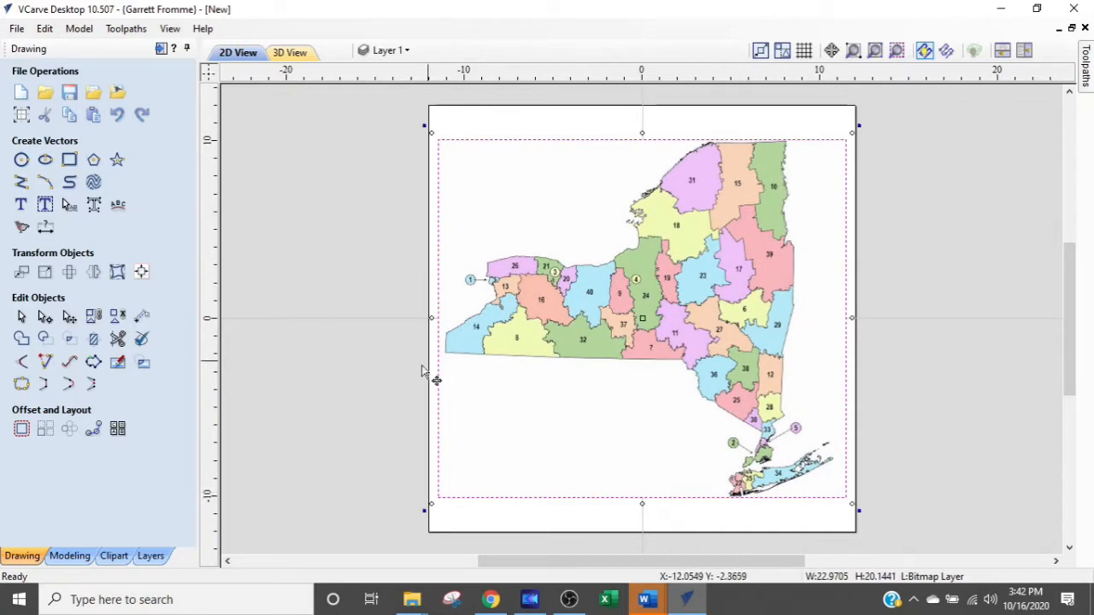
left_click(355, 381)
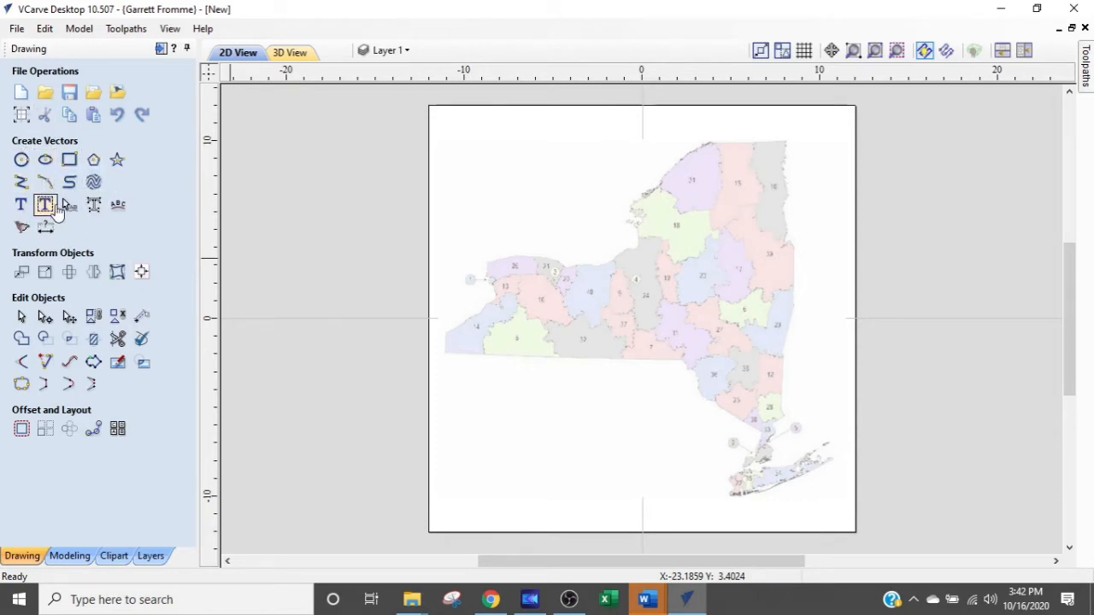
Step: Start Trace Bitmap and set the corner fit fully loose at 0%
left_click(22, 229)
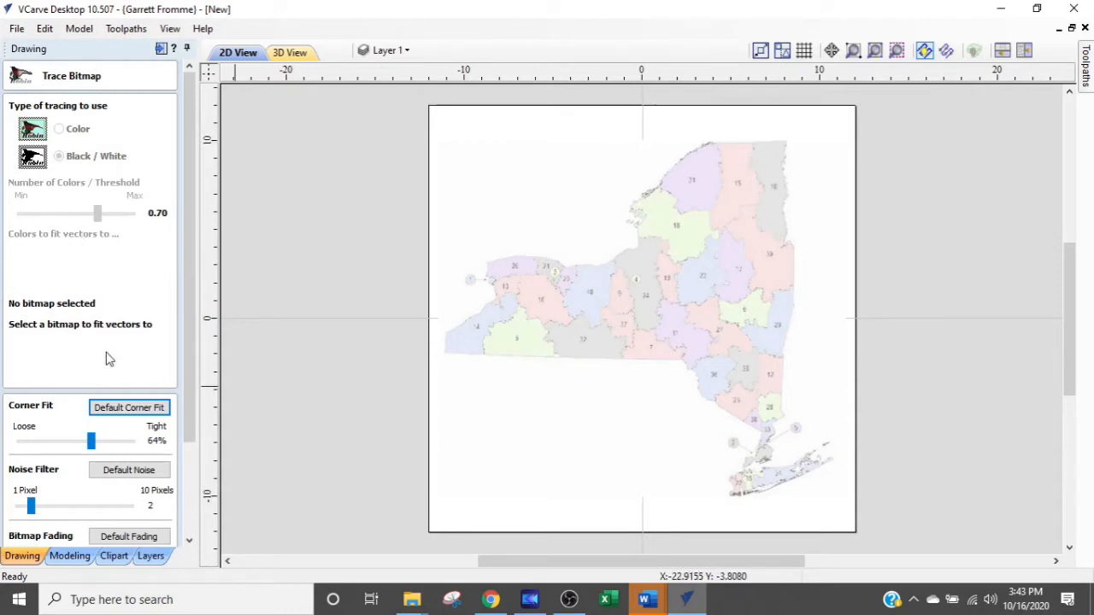
scroll(106, 359, "down", 2)
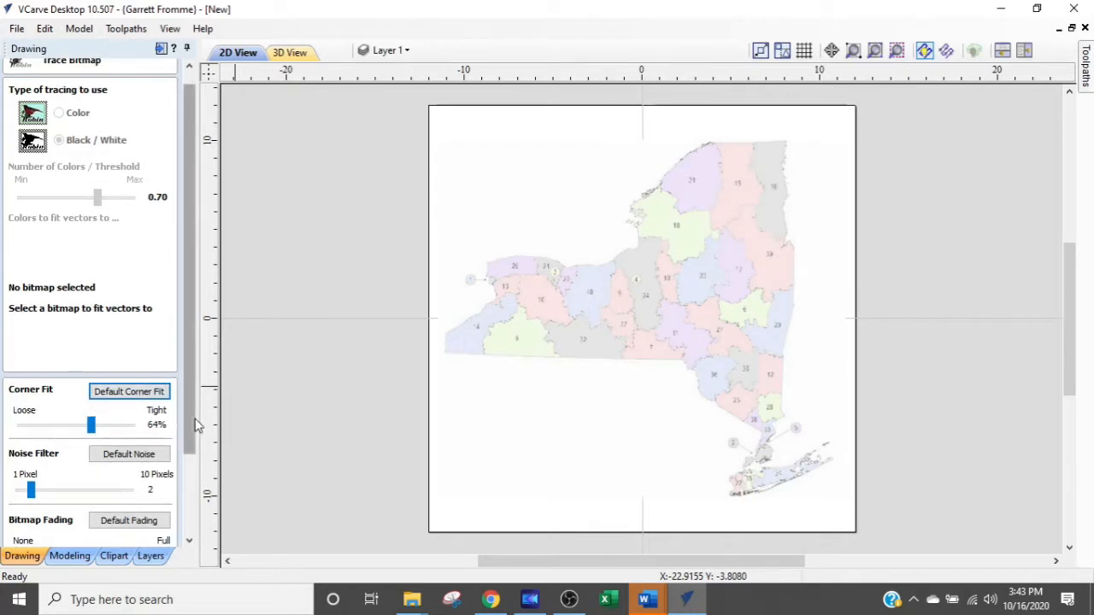
left_click_drag(92, 426, 2, 439)
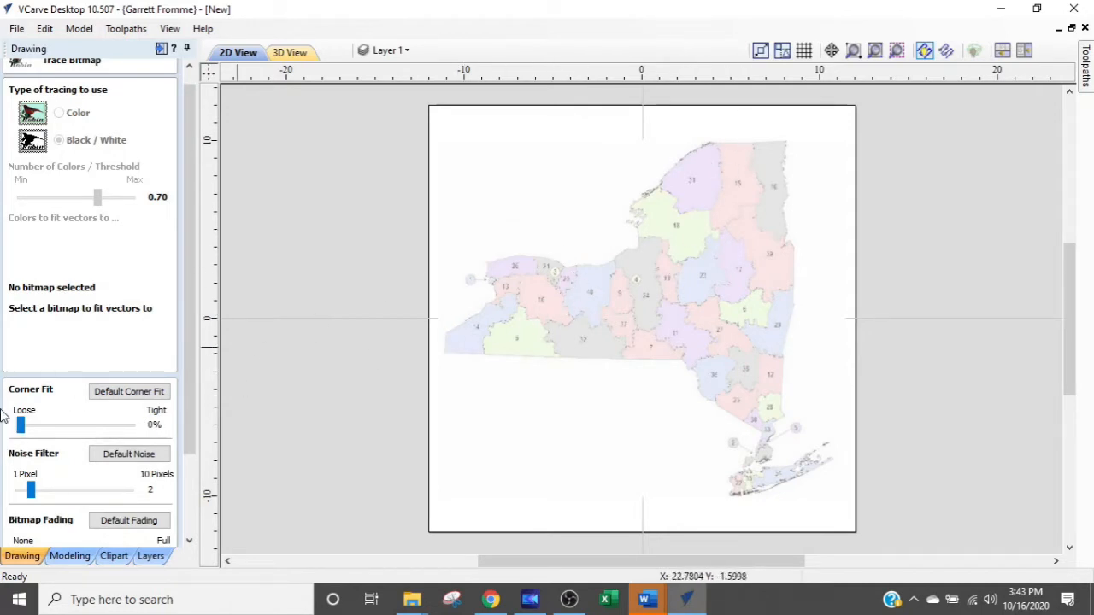
scroll(61, 450, "down", 1)
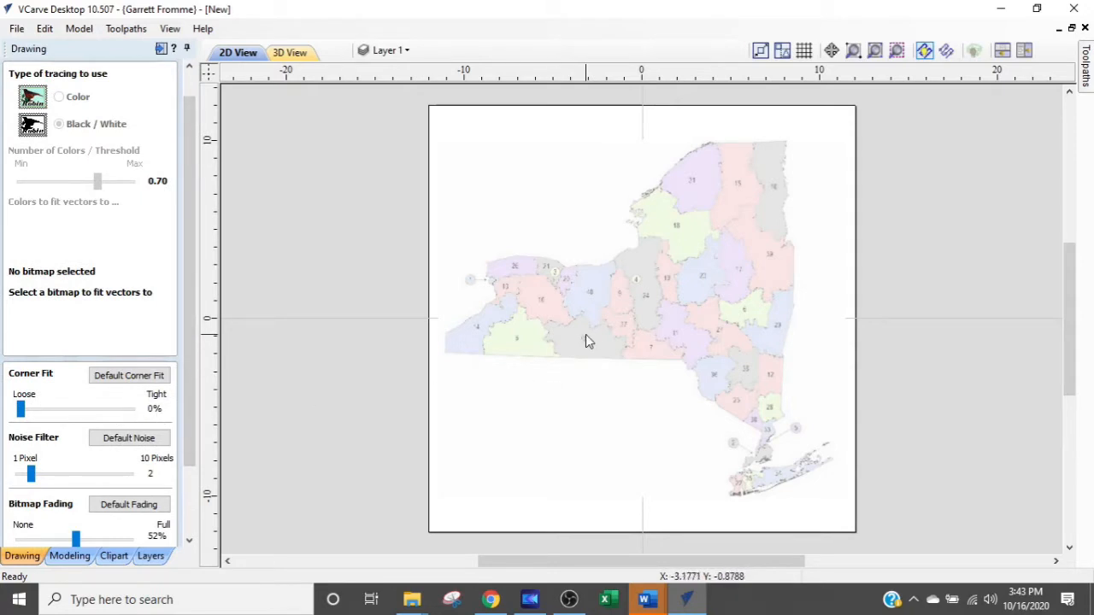
Step: Set the trace's noise filter to 10 pixels and the bitmap fading to about 62%
left_click(77, 473)
scroll(78, 471, "up", 2)
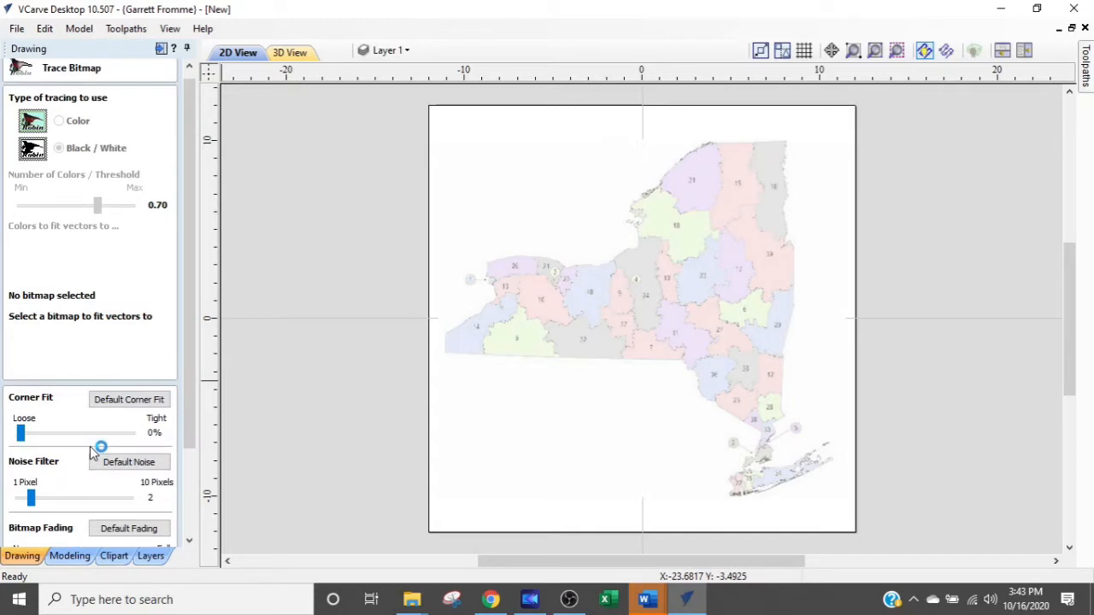
left_click_drag(39, 498, 142, 501)
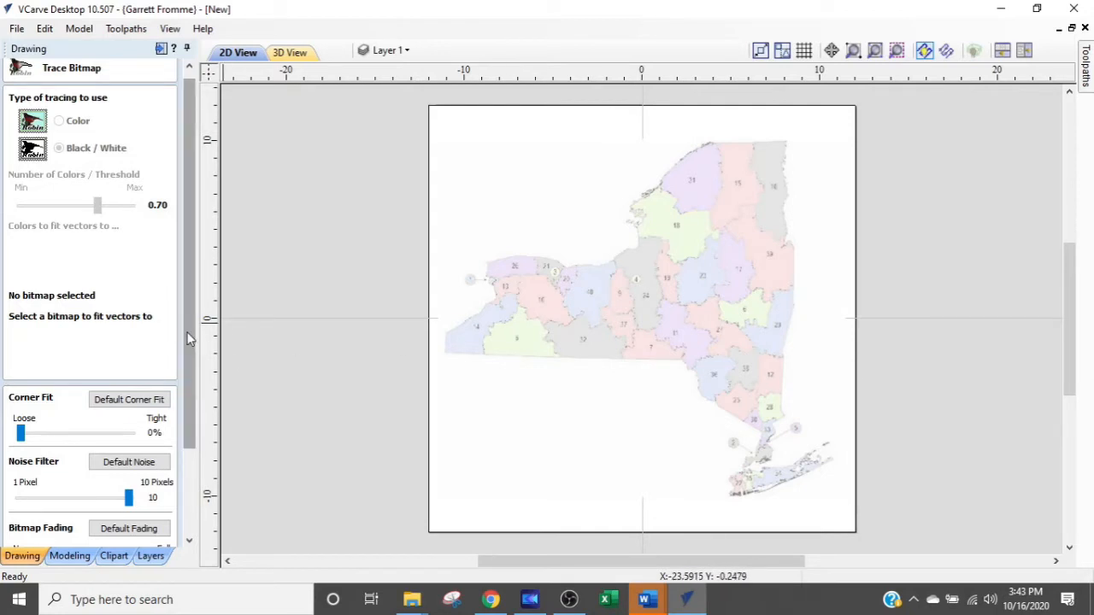
scroll(190, 334, "down", 3)
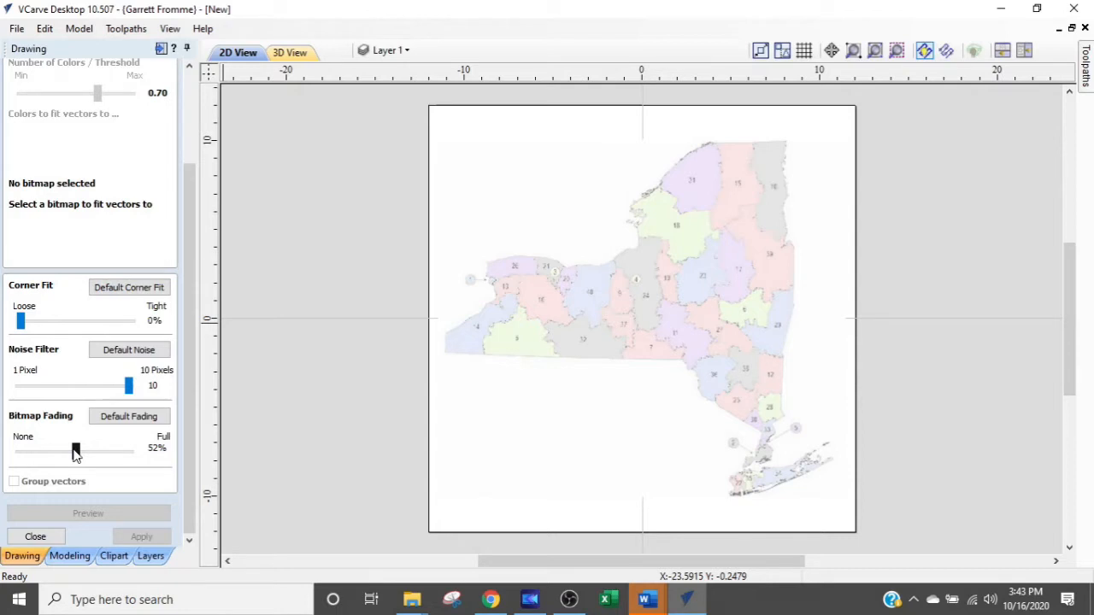
mouse_move(86, 455)
left_mouse_down()
mouse_move(109, 455)
mouse_move(27, 459)
mouse_move(87, 457)
left_mouse_up()
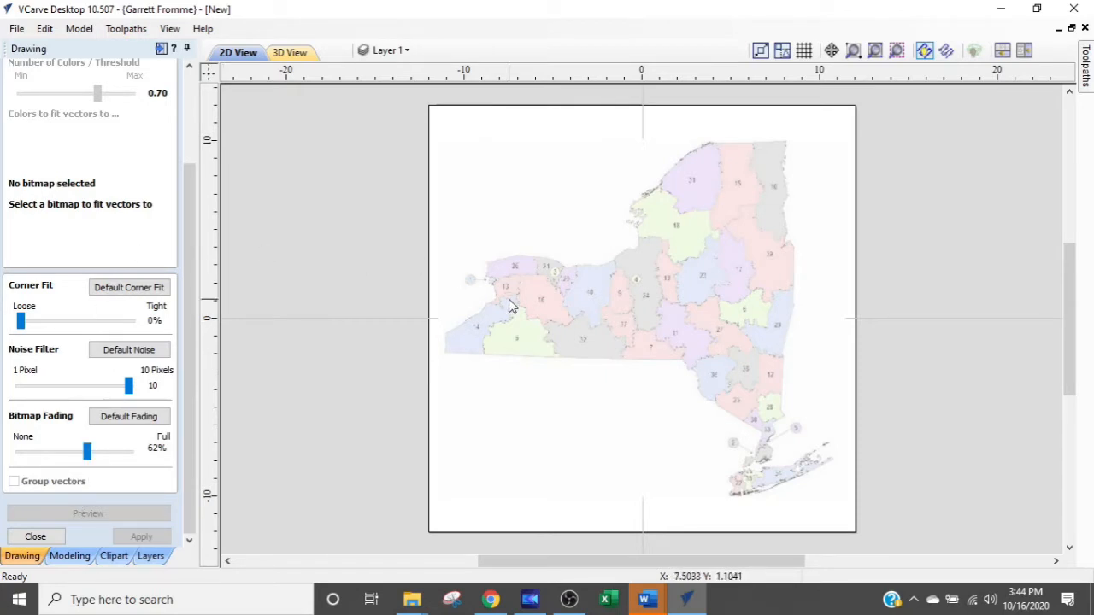
Step: Select the New York map bitmap for tracing and preview the vectors at the 0.50 threshold
left_click(535, 330)
left_click(89, 514)
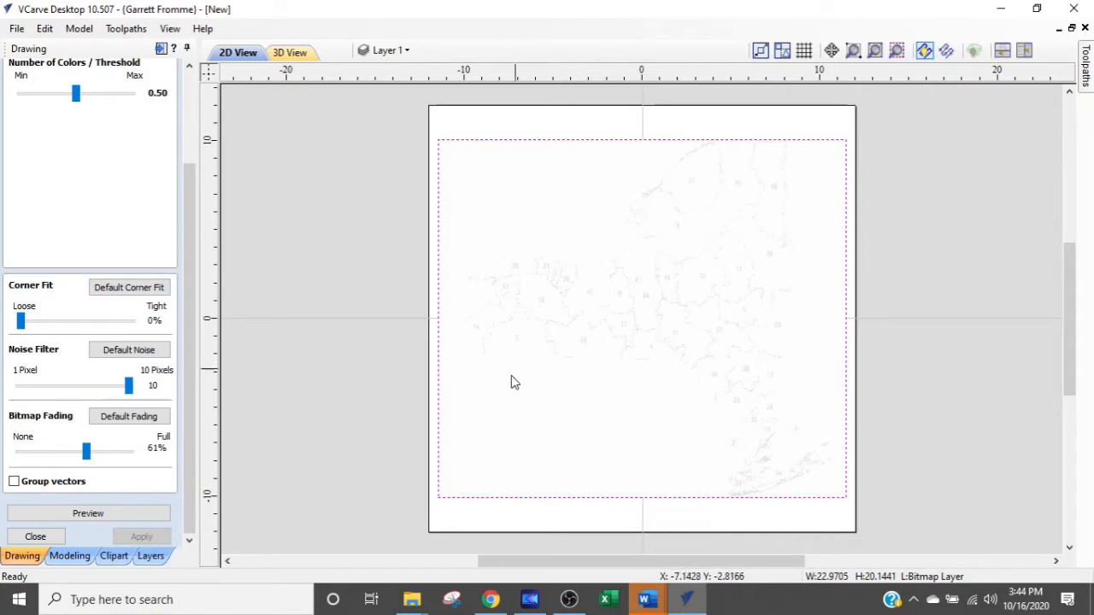
left_click(77, 517)
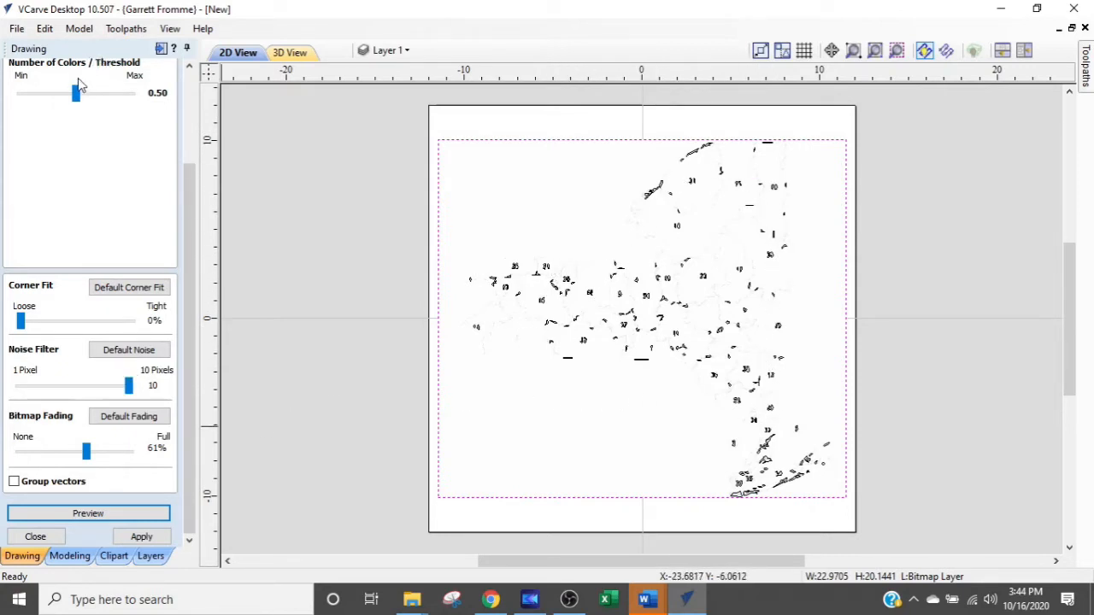
Step: Raise the trace threshold to 0.90, preview the New York outline again, and apply the trace to create its vectors
left_click_drag(75, 93, 88, 119)
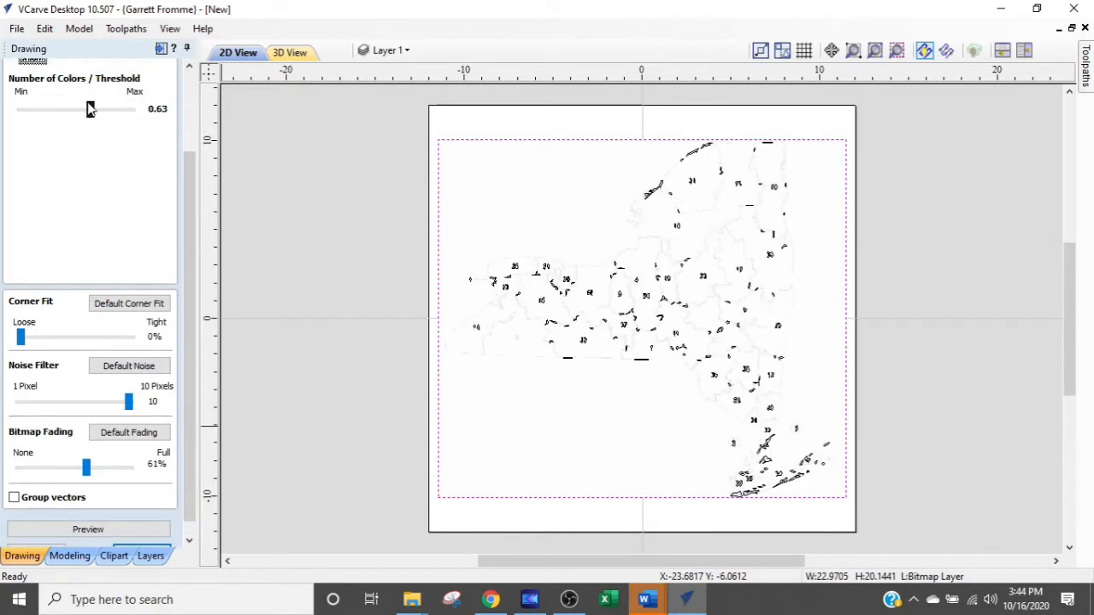
left_click_drag(89, 108, 119, 121)
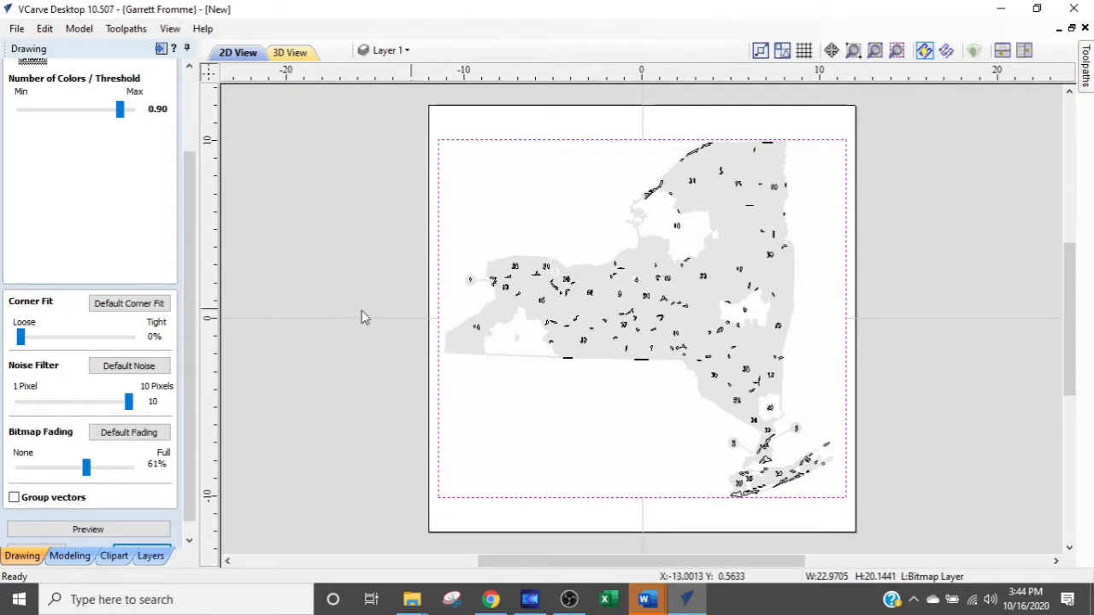
scroll(194, 371, "down", 1)
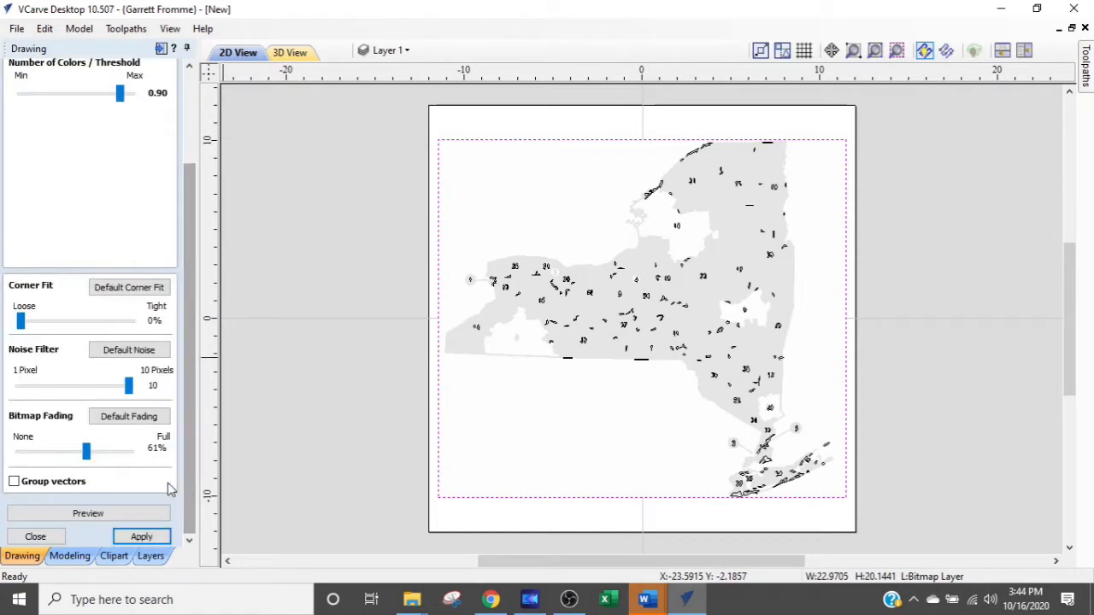
left_click(146, 514)
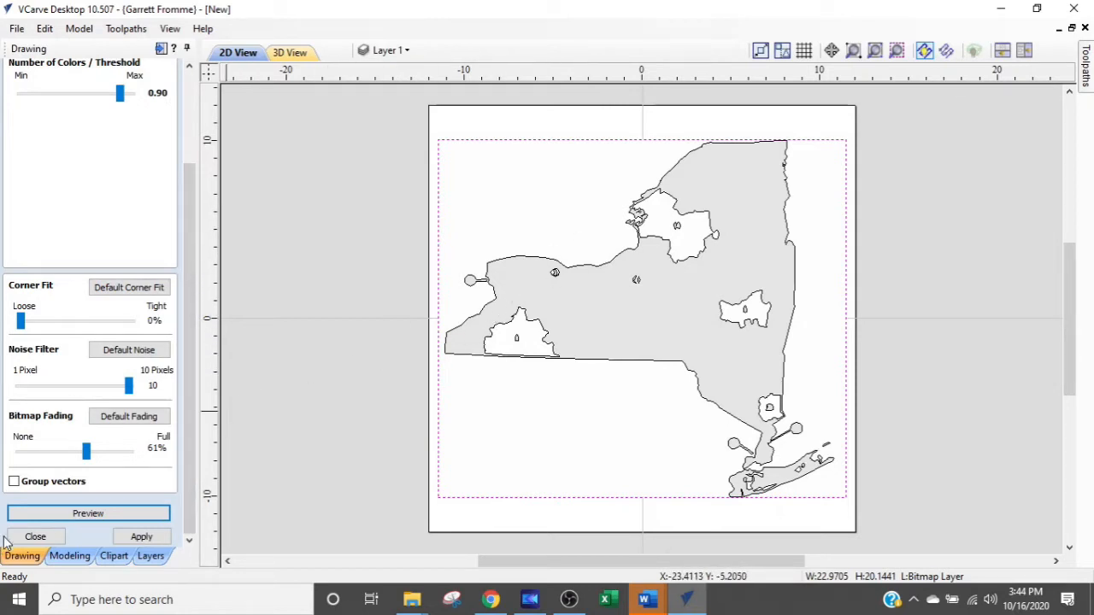
left_click(137, 537)
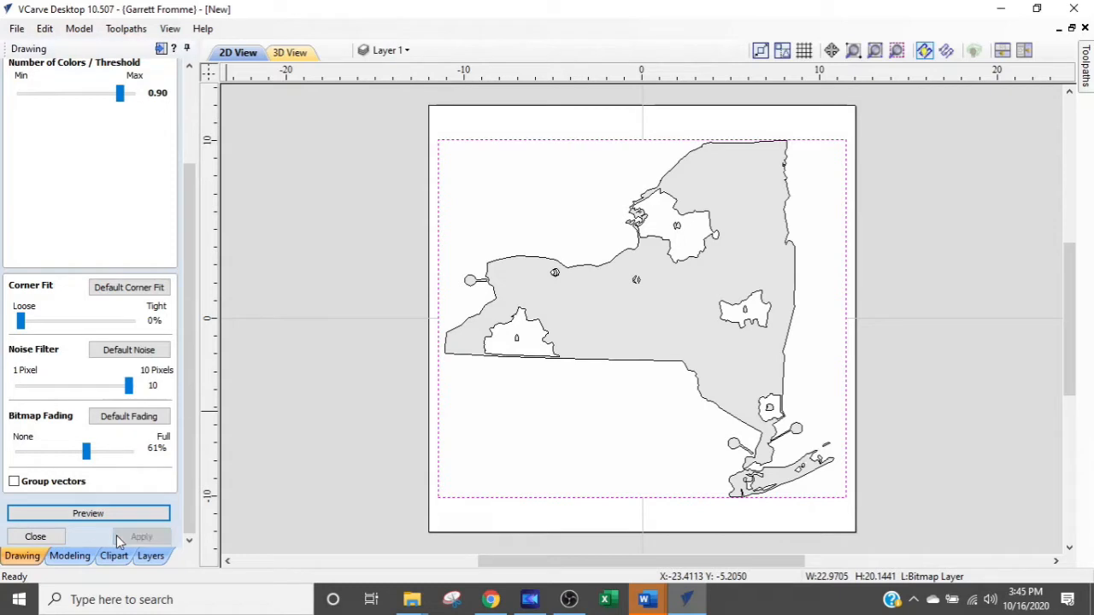
left_click(35, 537)
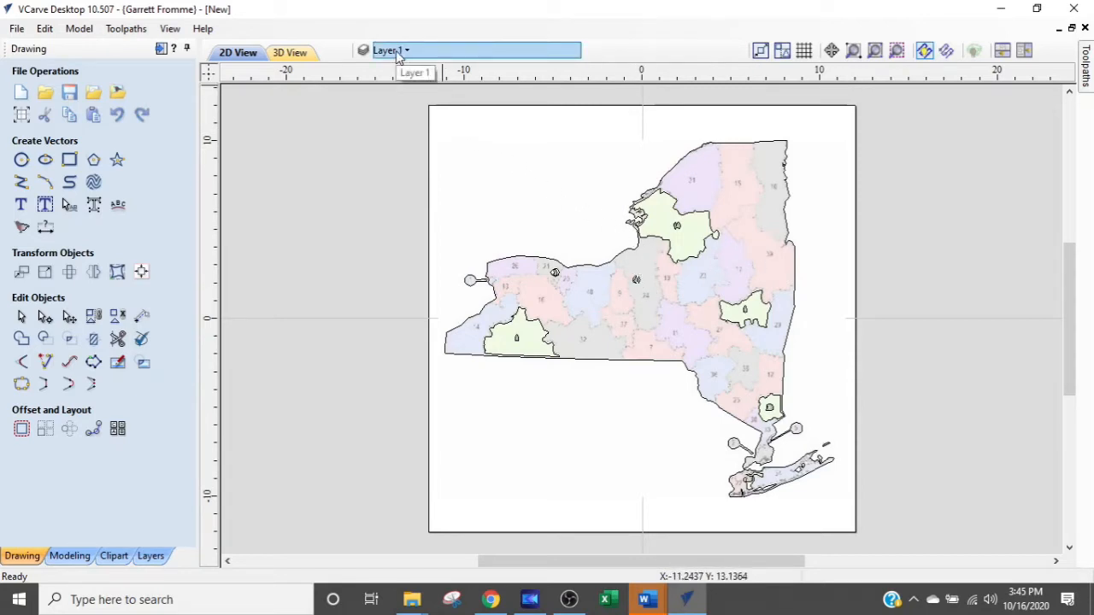
Step: Hide the Bitmap Layer and inspect the traced callout off the state's western edge
left_click(469, 56)
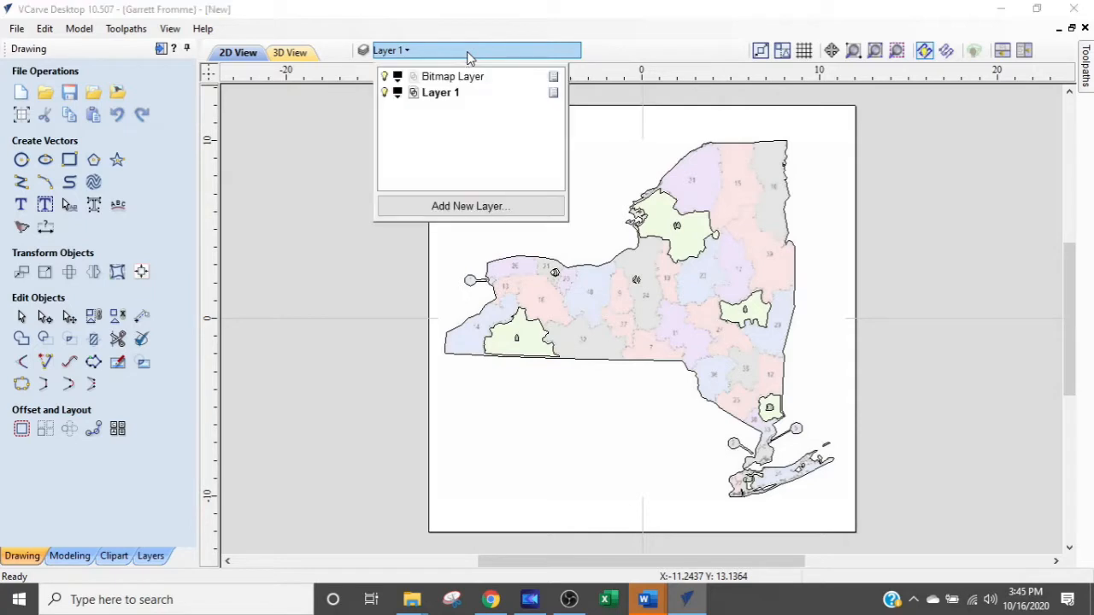
left_click(386, 77)
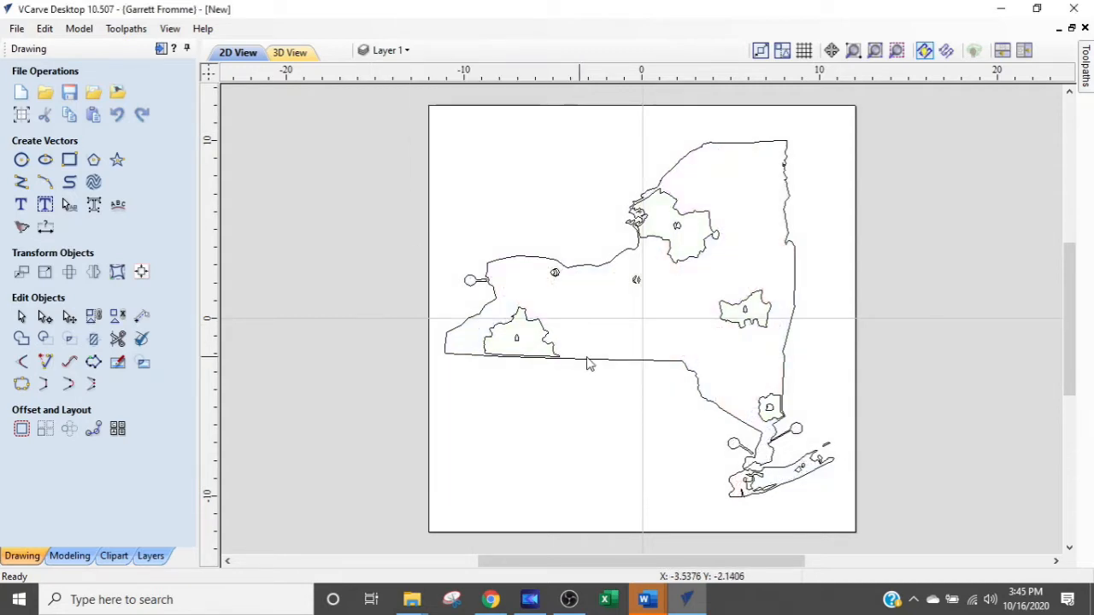
scroll(530, 333, "up", 1)
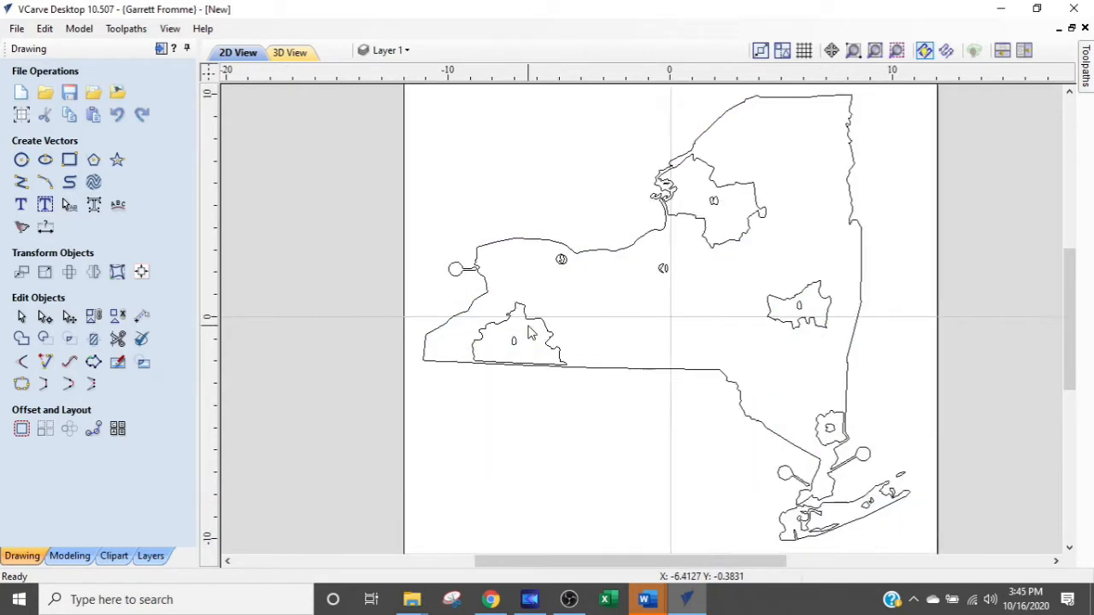
scroll(530, 334, "up", 2)
scroll(530, 333, "down", 1)
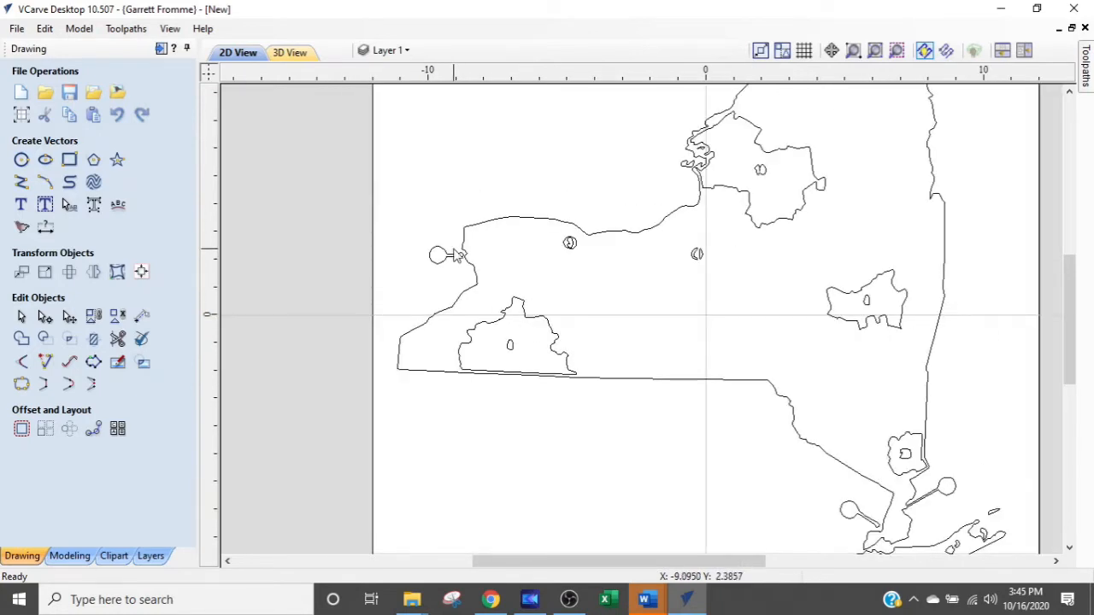
scroll(459, 258, "up", 3)
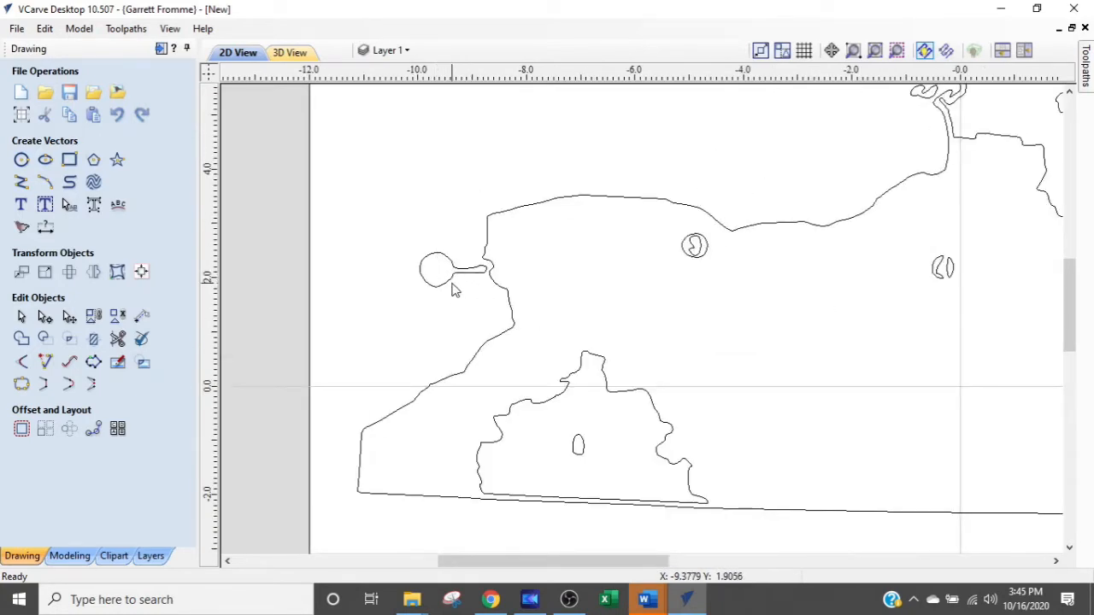
scroll(454, 290, "down", 3)
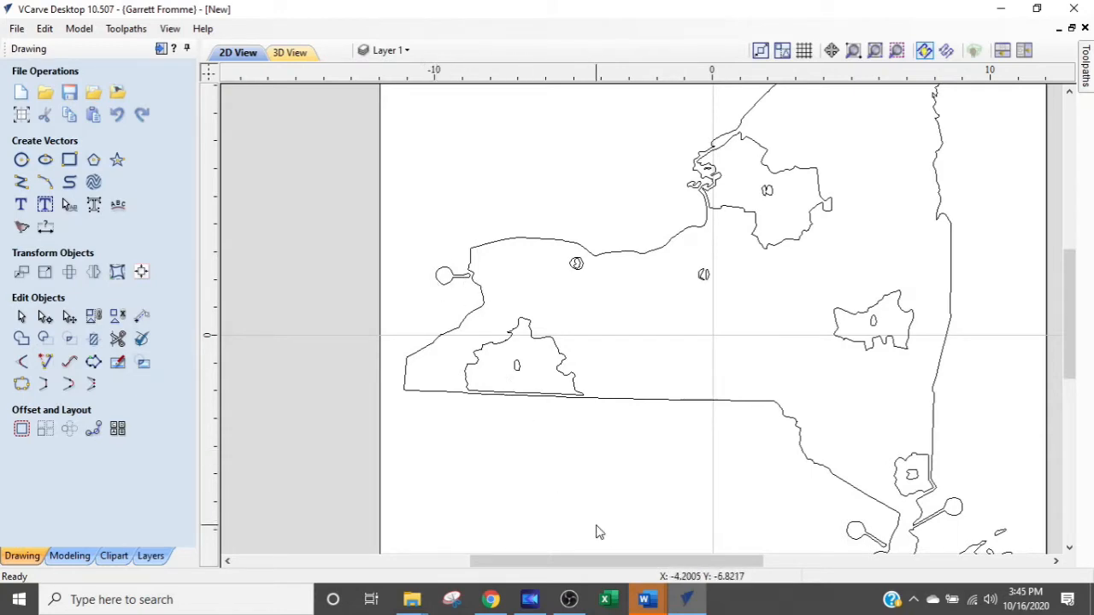
Step: Switch to Chrome to compare the source New York map's numbered callouts with the trace, and return to VCarve Desktop
left_click(492, 600)
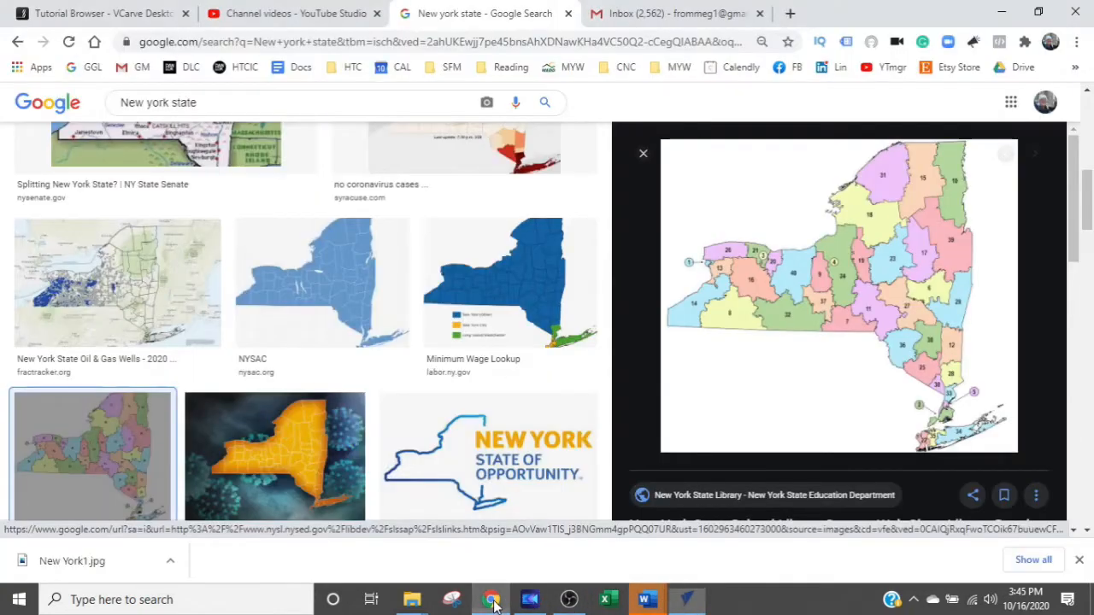
scroll(696, 291, "up", 2)
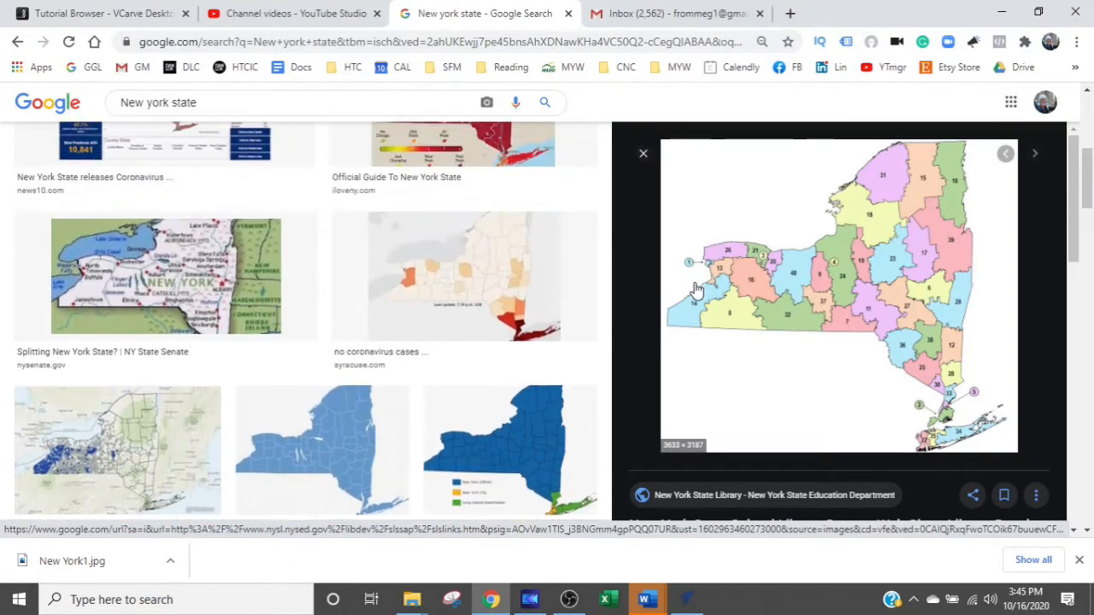
scroll(699, 289, "down", 2)
scroll(703, 288, "up", 2)
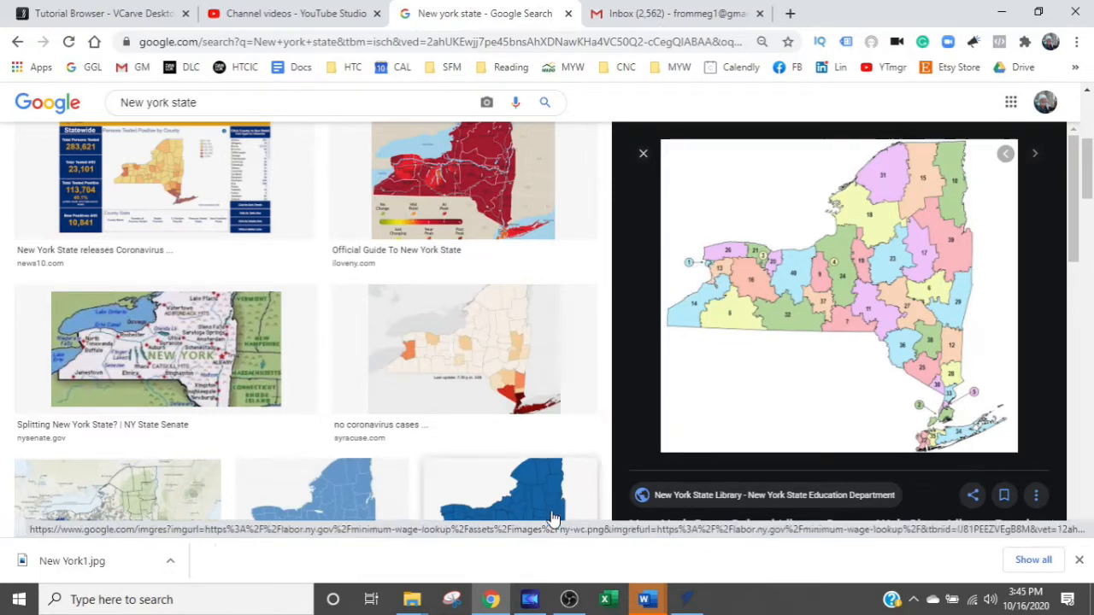
left_click(677, 613)
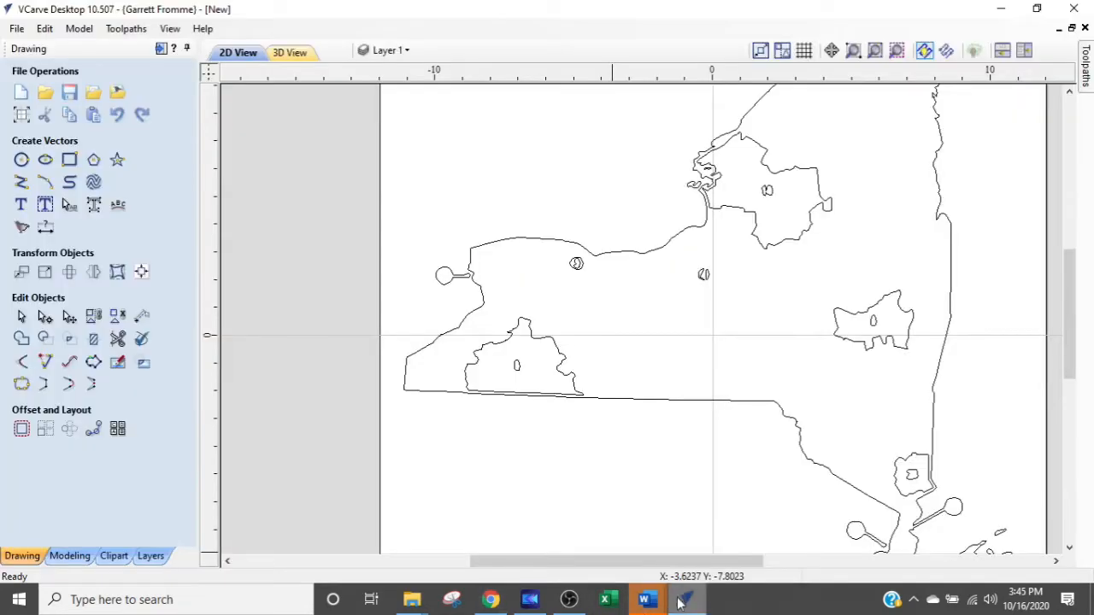
Step: Delete the callout outline off the western edge and the small circled shape inside the northwestern part of the state
scroll(461, 277, "up", 5)
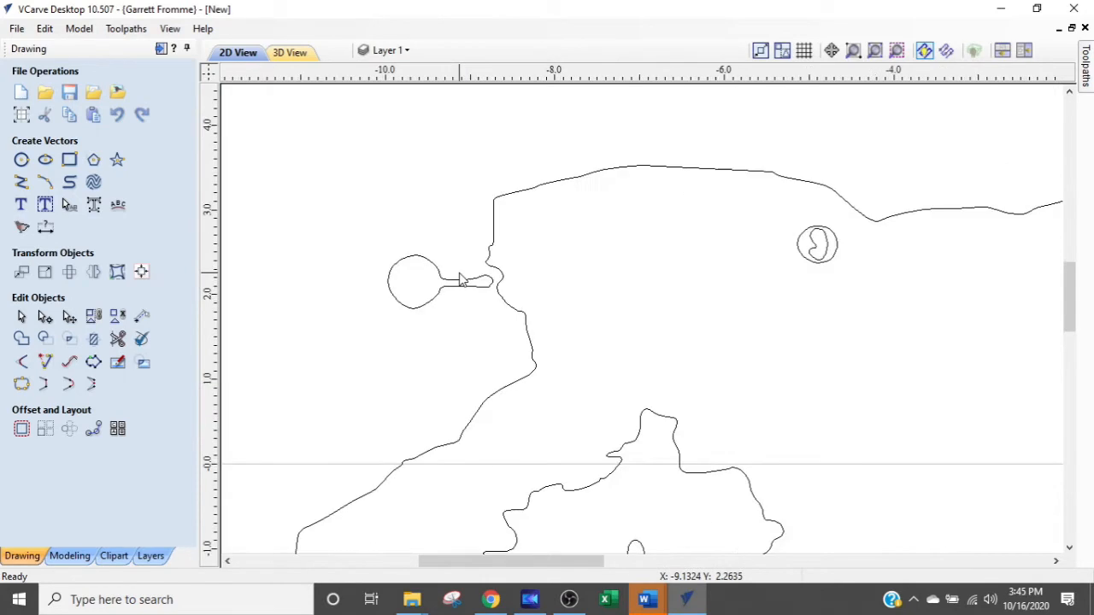
left_click_drag(457, 244, 379, 295)
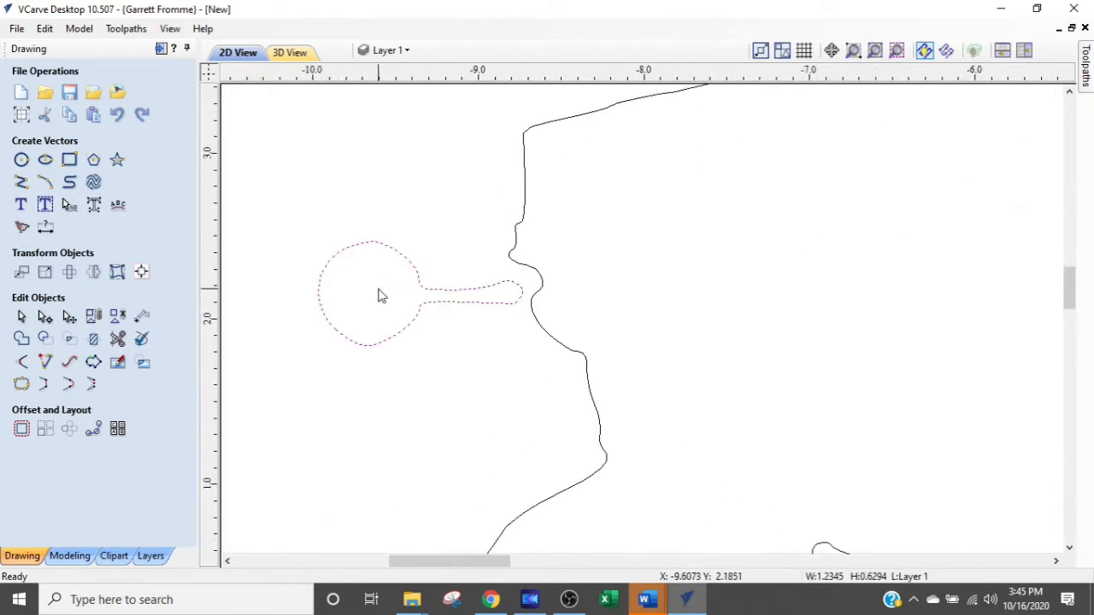
key("Delete")
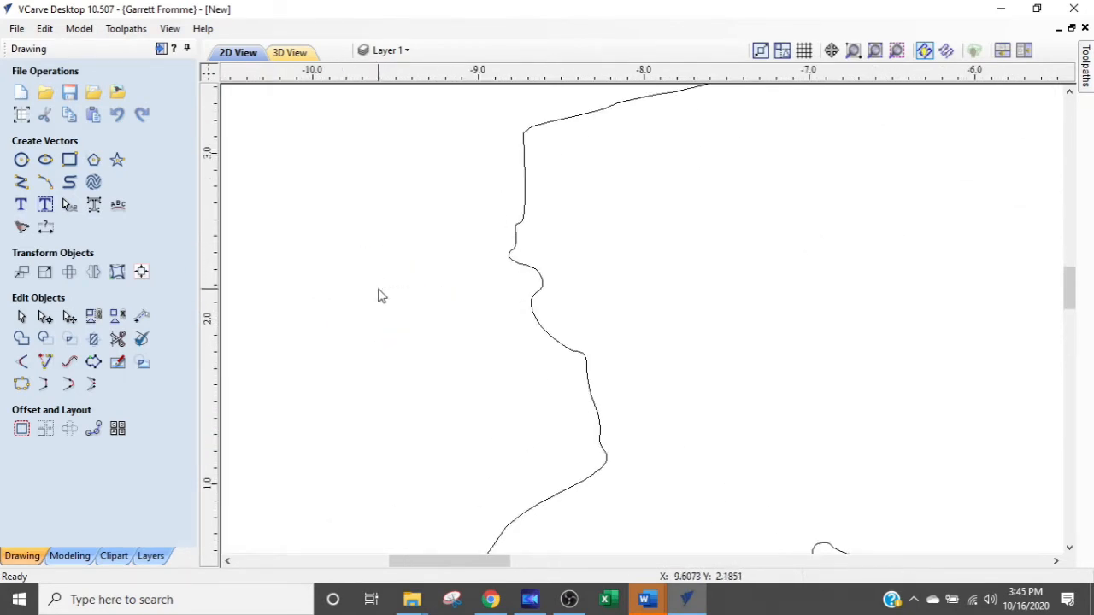
scroll(385, 293, "down", 3)
scroll(596, 315, "up", 2)
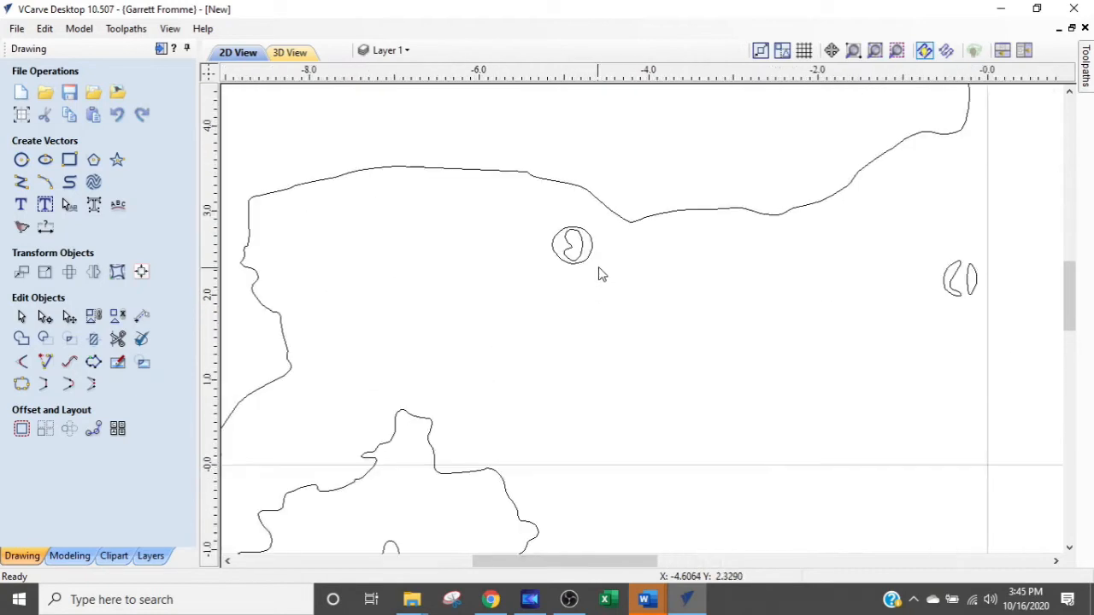
left_click_drag(600, 246, 504, 292)
key("Delete")
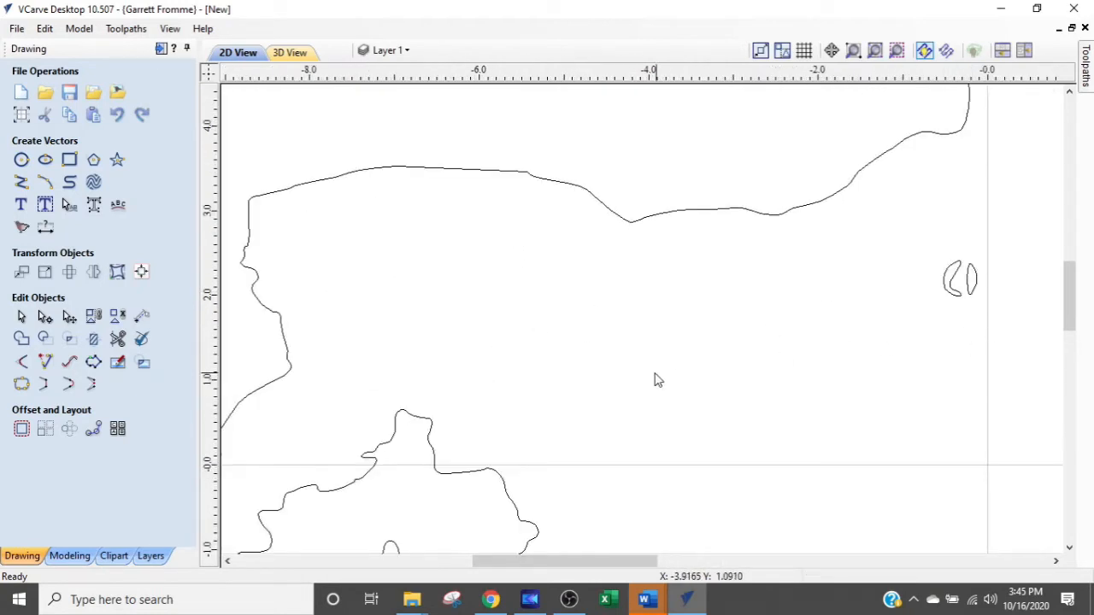
Step: Delete the southwestern county outline with its inner number, and the small number shapes south of the northern shoreline
scroll(617, 391, "down", 3)
middle_click_drag(619, 385, 656, 331)
left_click_drag(637, 369, 523, 424)
key("Delete")
left_click_drag(865, 266, 771, 317)
key("Delete")
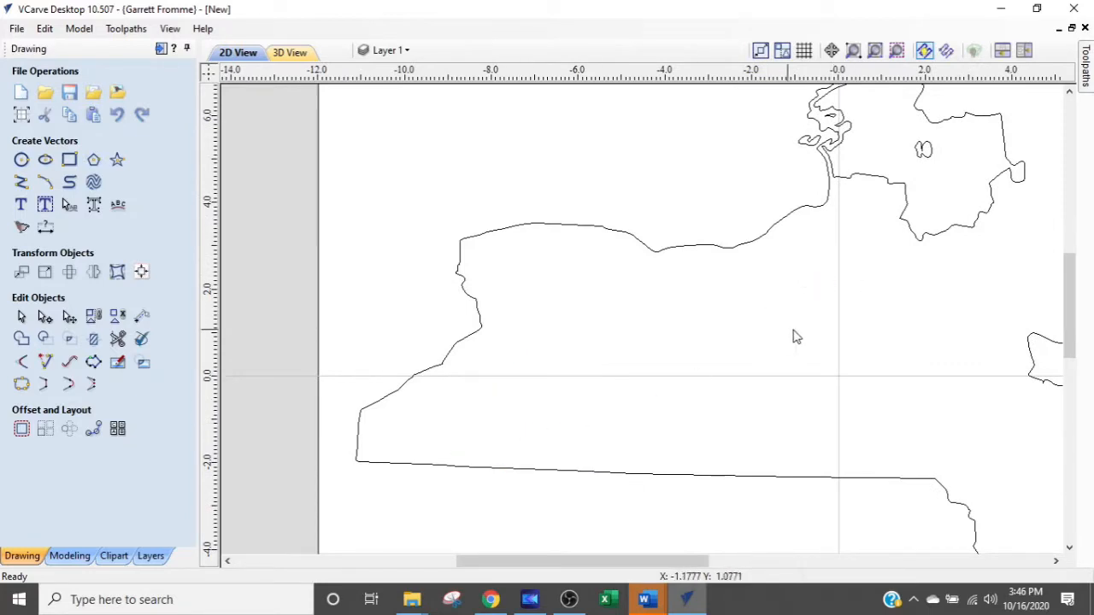
Step: Delete the northern and eastern county outlines together with their inner number shapes
left_click_drag(943, 118, 908, 189)
key("Delete")
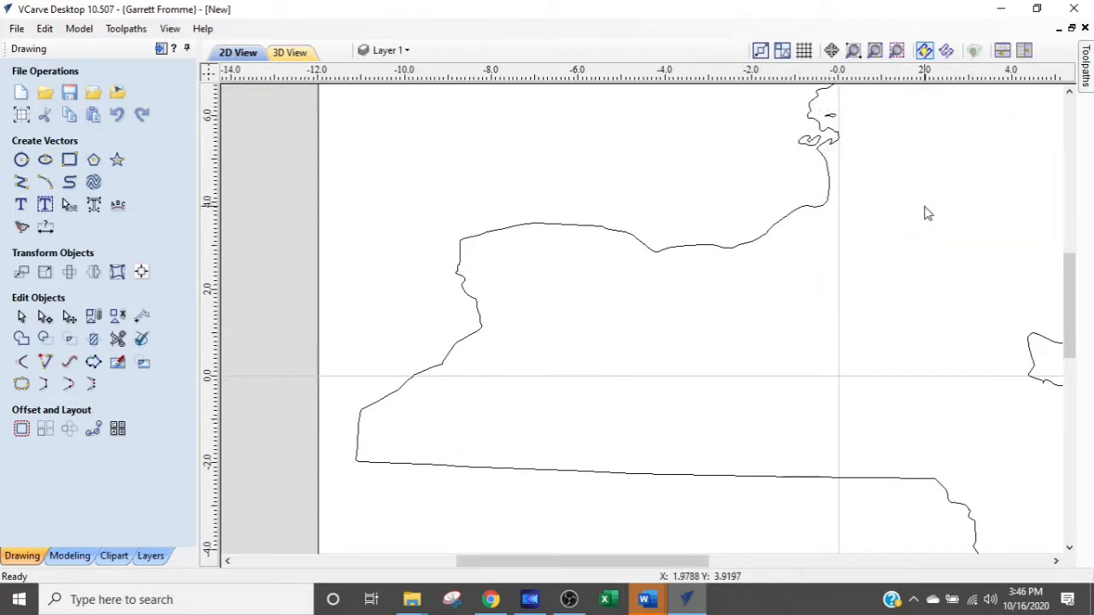
scroll(883, 247, "down", 2)
middle_click_drag(818, 247, 640, 198)
left_click_drag(849, 221, 774, 305)
key("Delete")
Step: Delete the small southeastern county outline and its inner number beside the state's eastern border
scroll(856, 404, "up", 3)
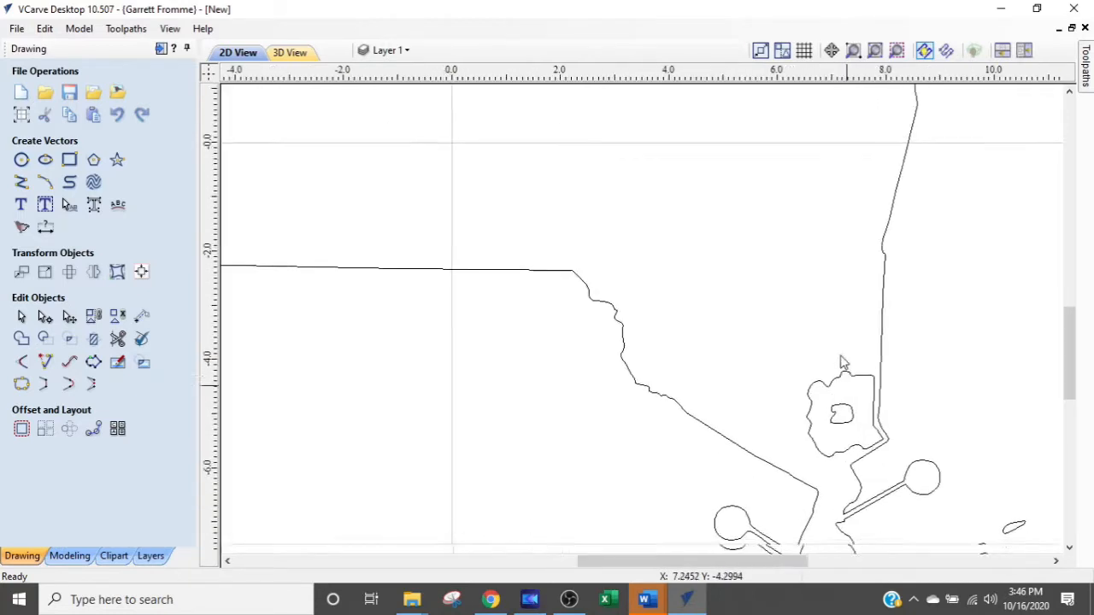
middle_click_drag(845, 370, 819, 238)
left_click_drag(826, 203, 776, 332)
key("Delete")
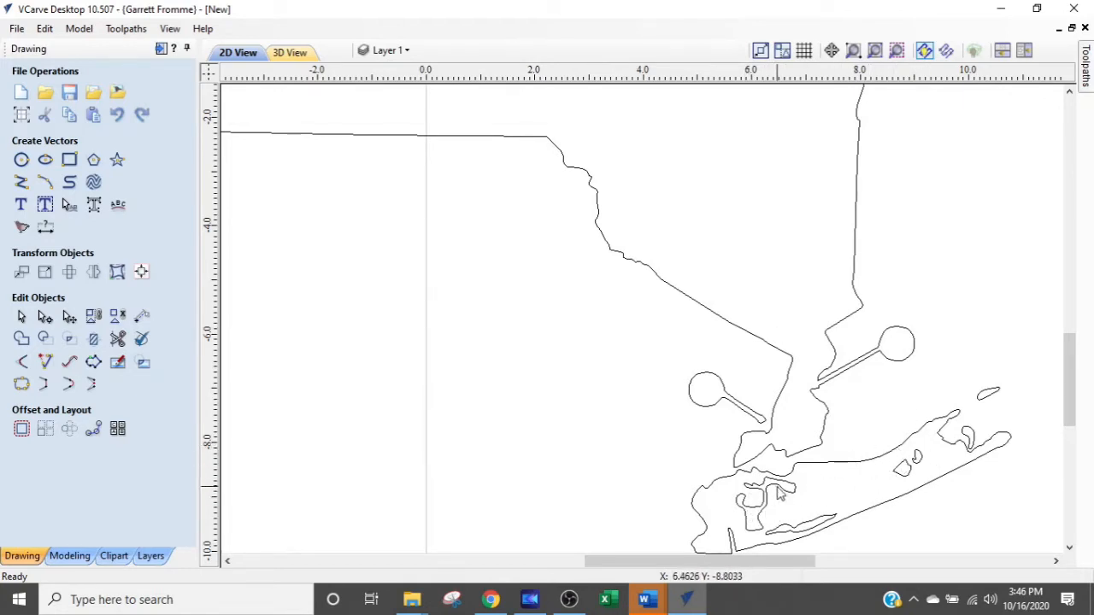
Step: Delete the separate callout outline west of the state's narrow southern tip
middle_click_drag(768, 484, 785, 368)
scroll(774, 417, "up", 1)
scroll(773, 417, "down", 1)
mouse_move(927, 201)
left_mouse_down()
mouse_move(876, 256)
mouse_move(923, 181)
left_mouse_up()
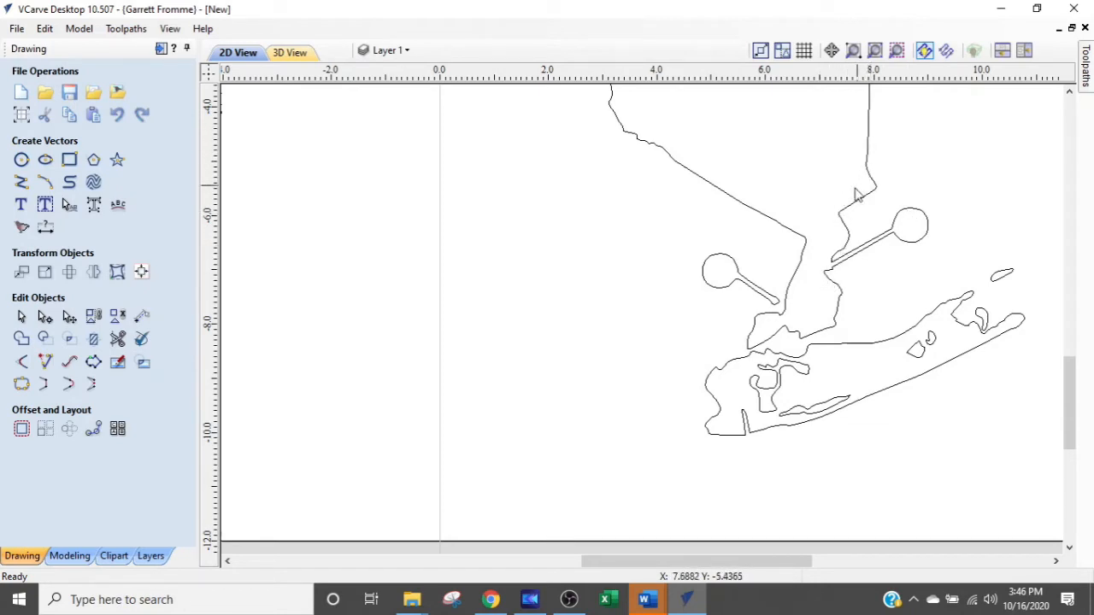
left_click(902, 220)
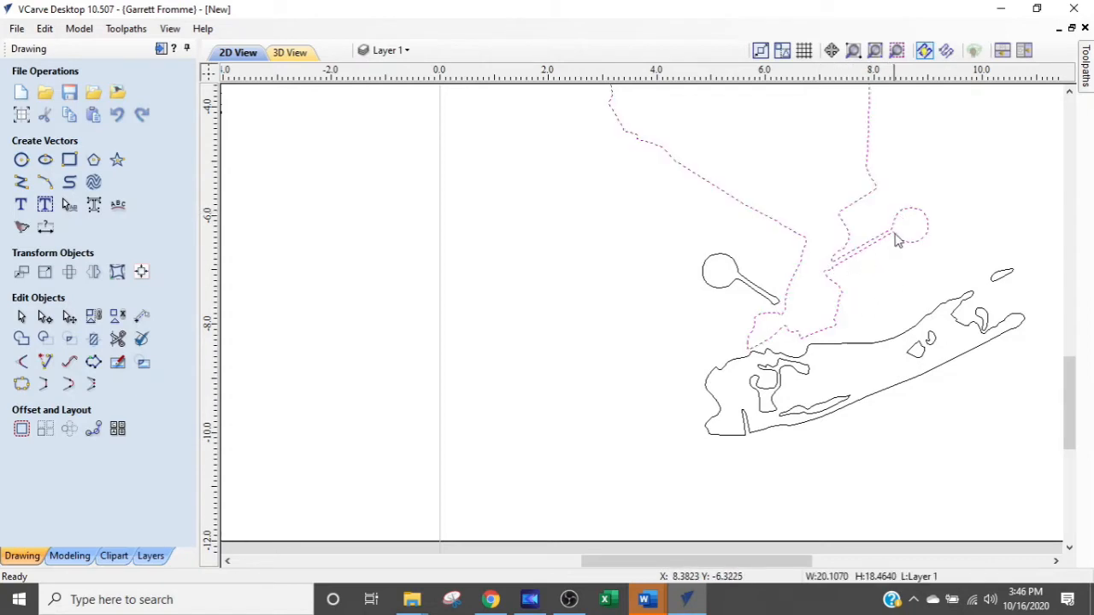
left_click(674, 245)
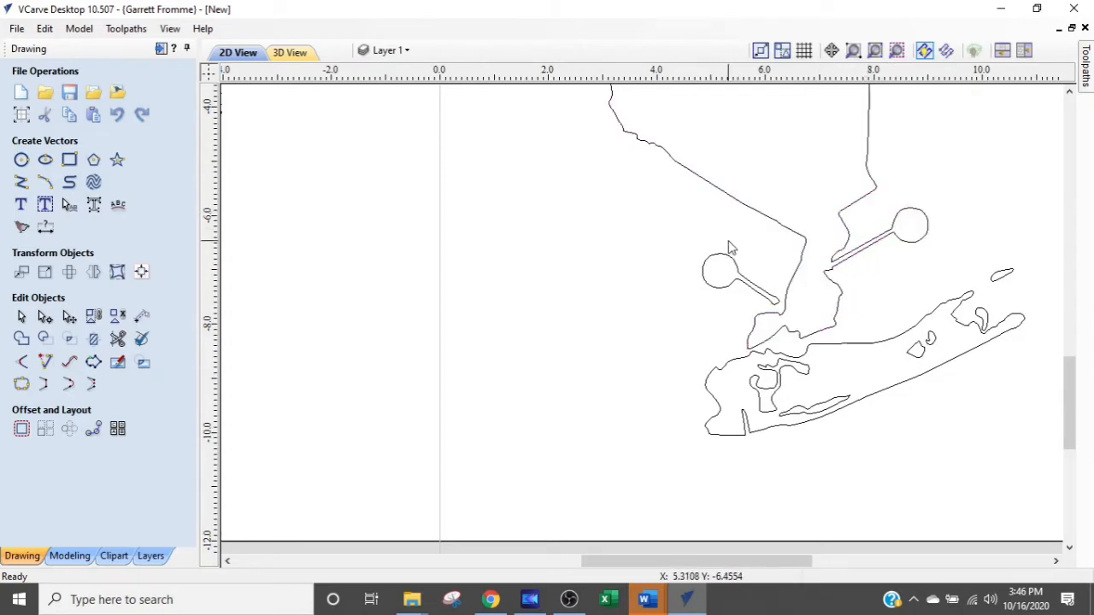
left_click(732, 254)
key("Delete")
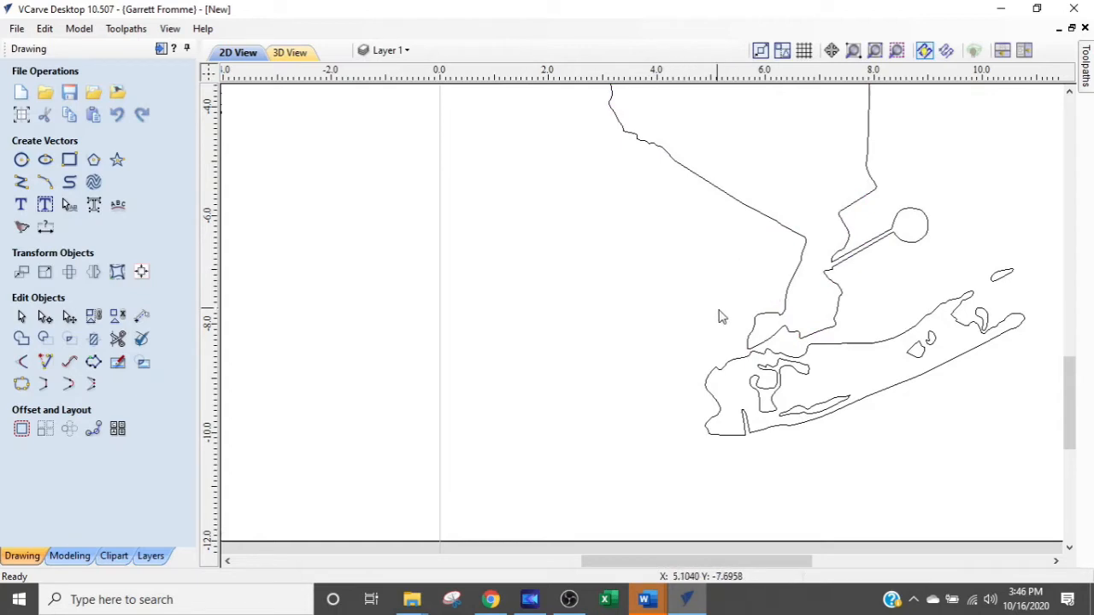
Step: Delete the small stray outlines inside eastern Long Island and between its two forks
scroll(948, 290, "down", 1)
scroll(884, 316, "up", 3)
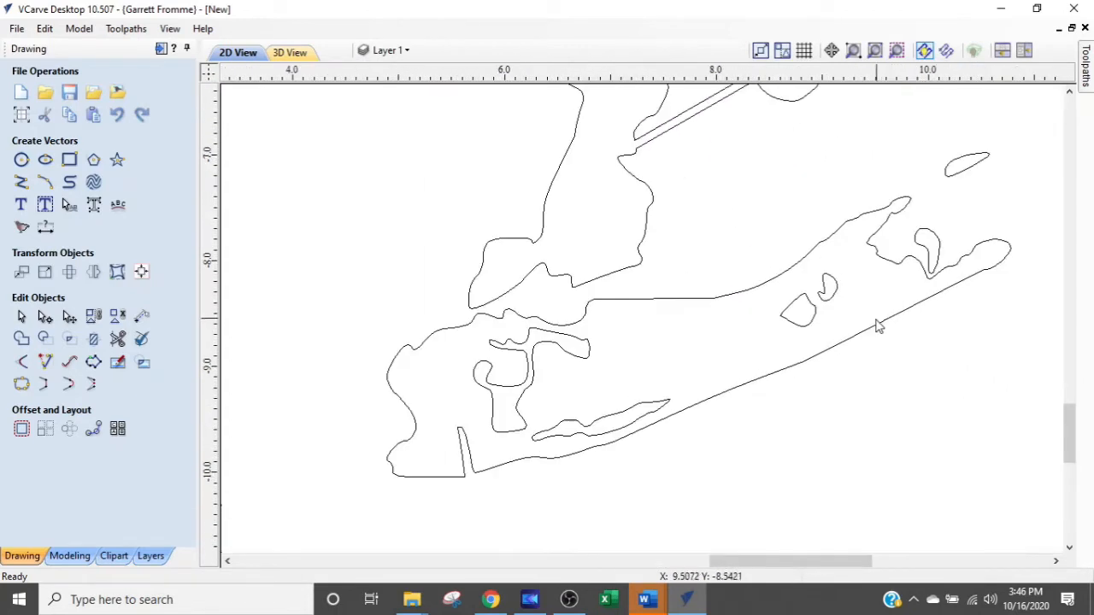
left_click_drag(835, 307, 800, 331)
key("Delete")
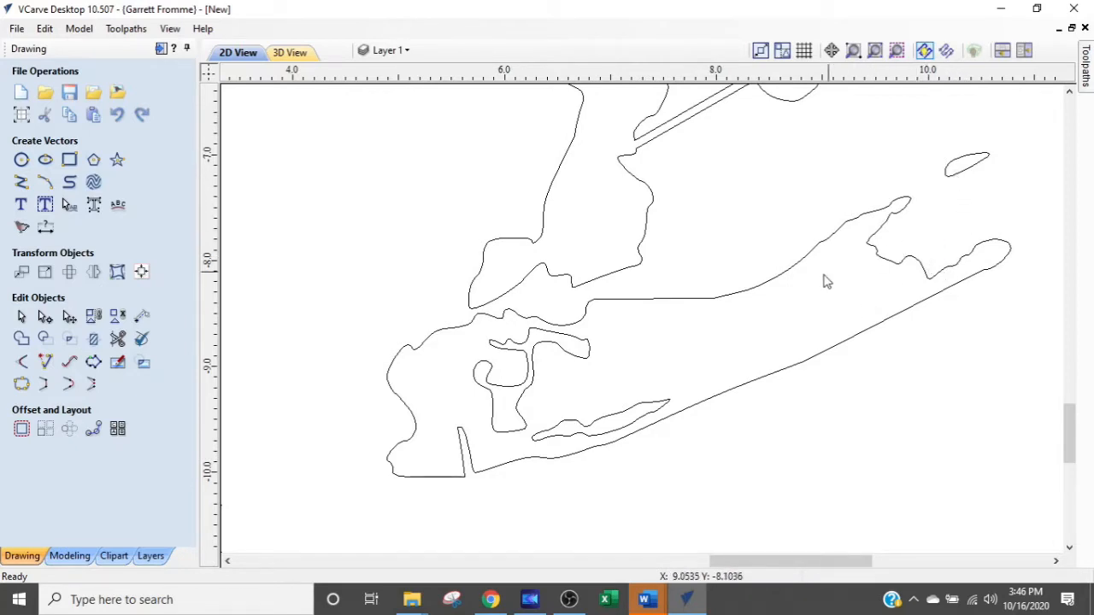
Step: Delete the inner outlines in western Long Island and the small island off its northeastern tip
scroll(777, 305, "down", 2)
scroll(619, 354, "up", 2)
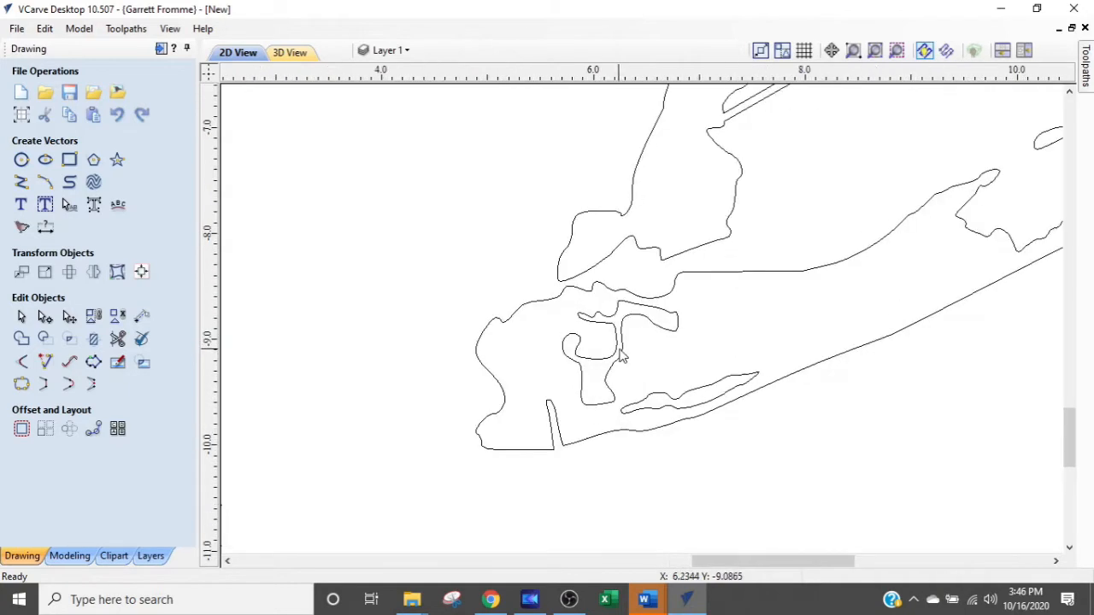
left_click_drag(693, 331, 603, 405)
key("Delete")
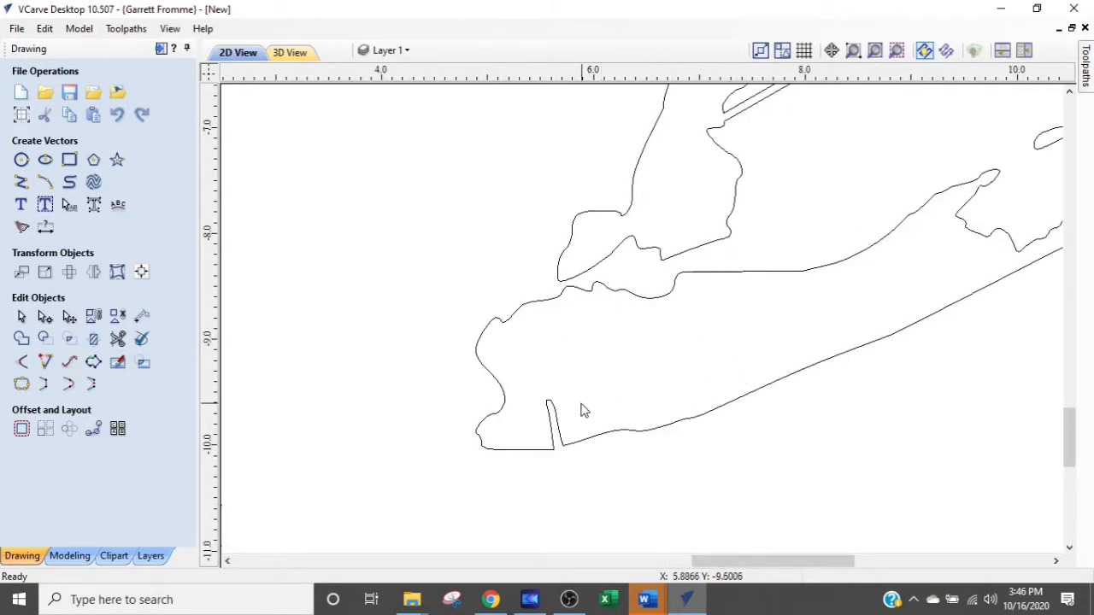
scroll(580, 411, "down", 3)
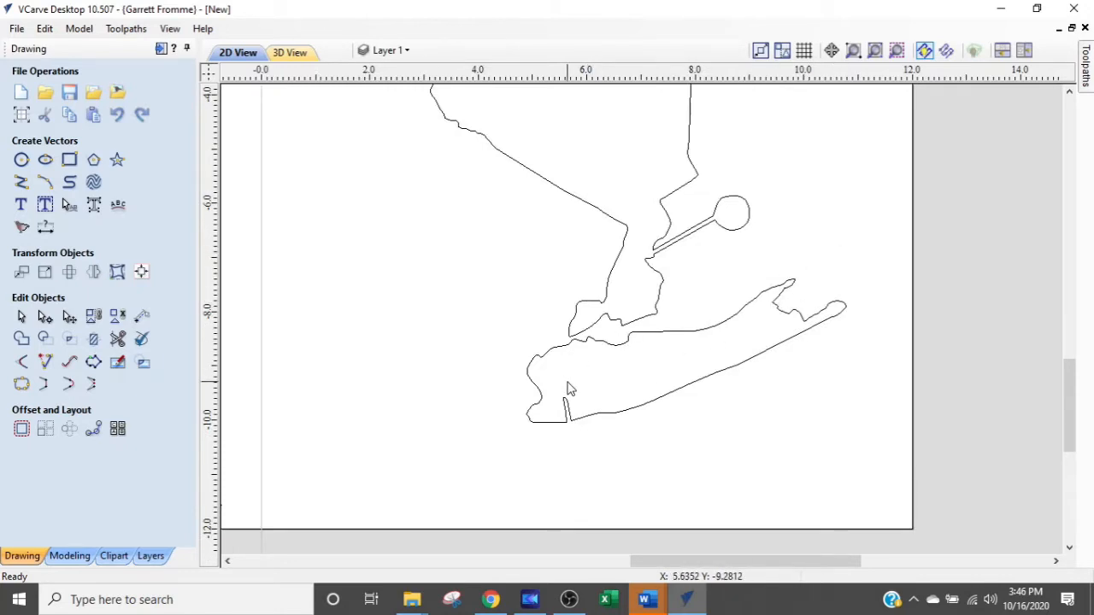
Step: Delete the two small stray outlines around the jagged northwestern shoreline
scroll(571, 361, "up", 3)
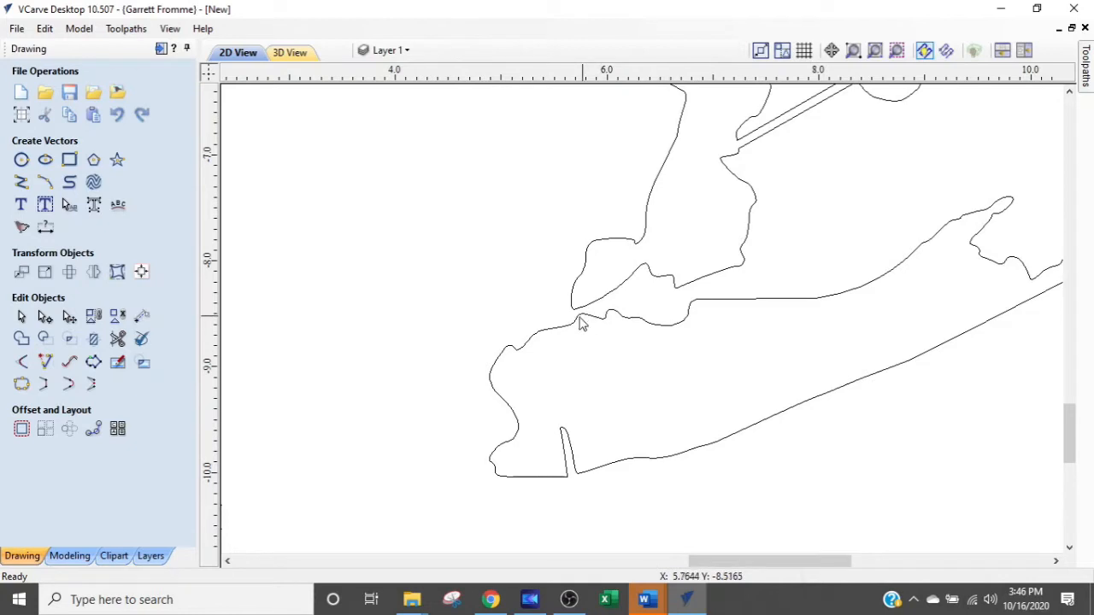
scroll(561, 333, "down", 2)
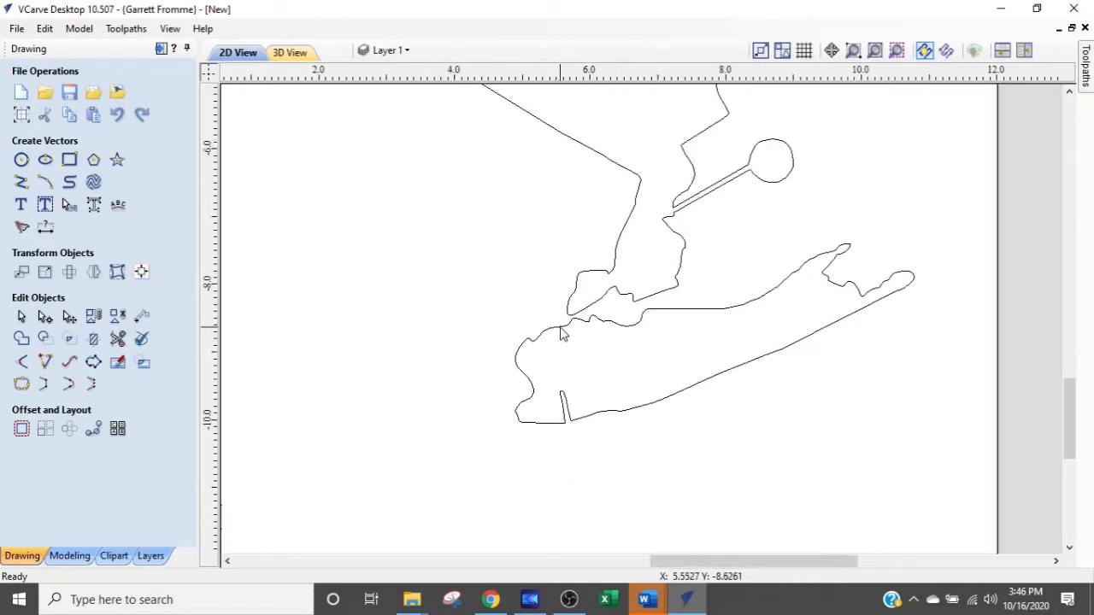
scroll(560, 416, "up", 2)
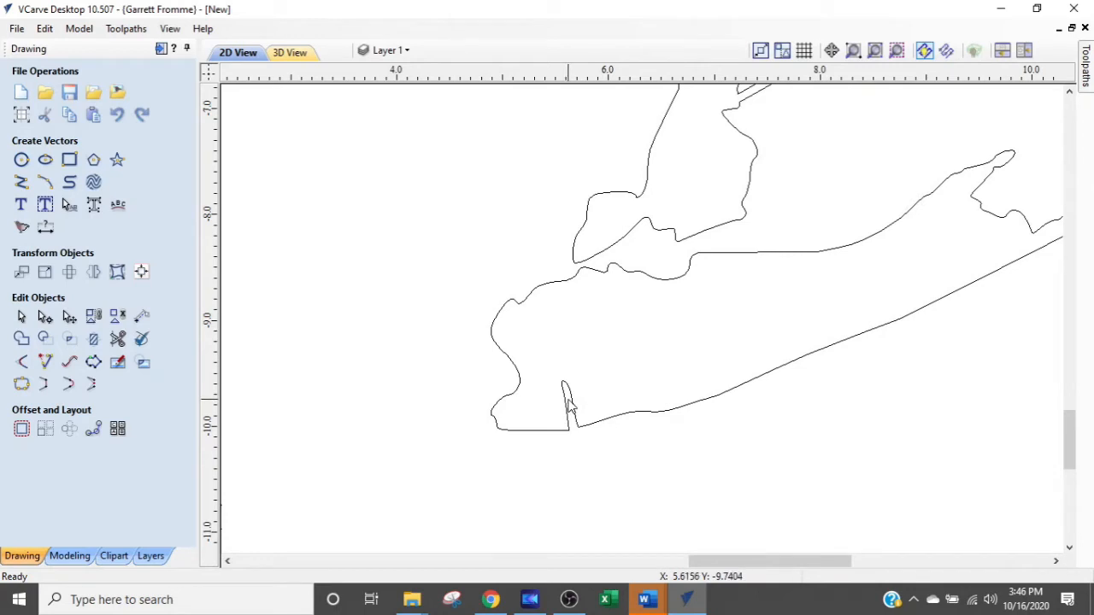
scroll(570, 409, "down", 4)
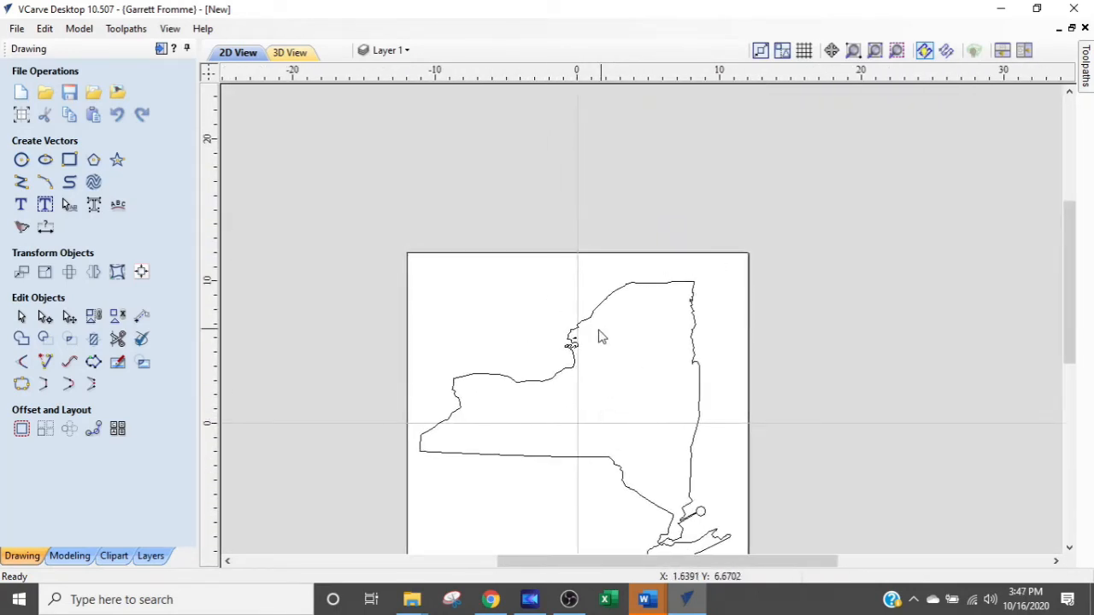
scroll(603, 336, "up", 5)
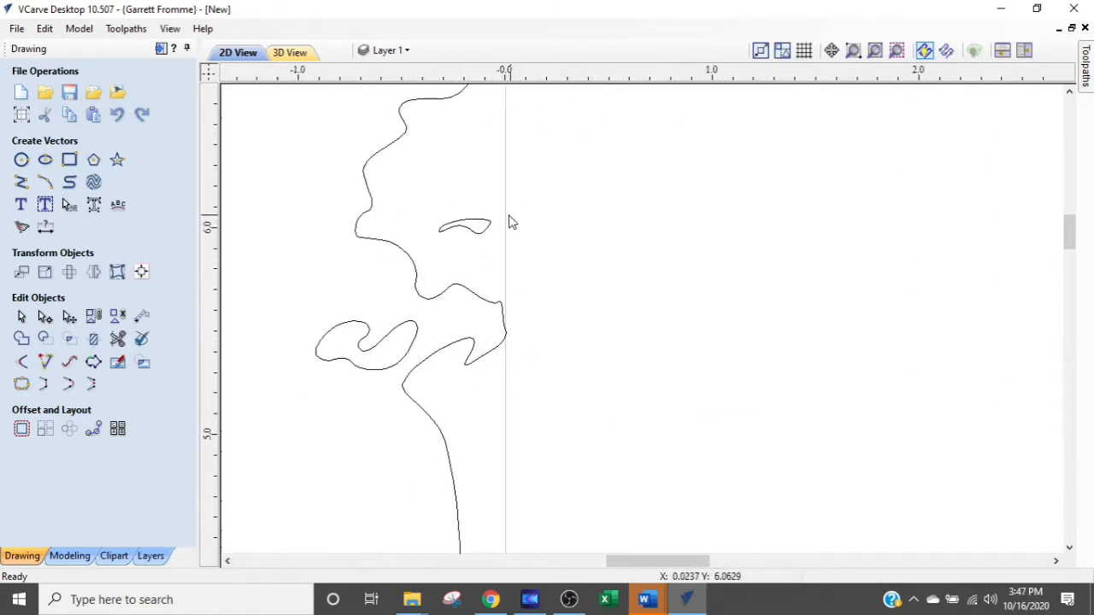
left_click(463, 242)
key("Delete")
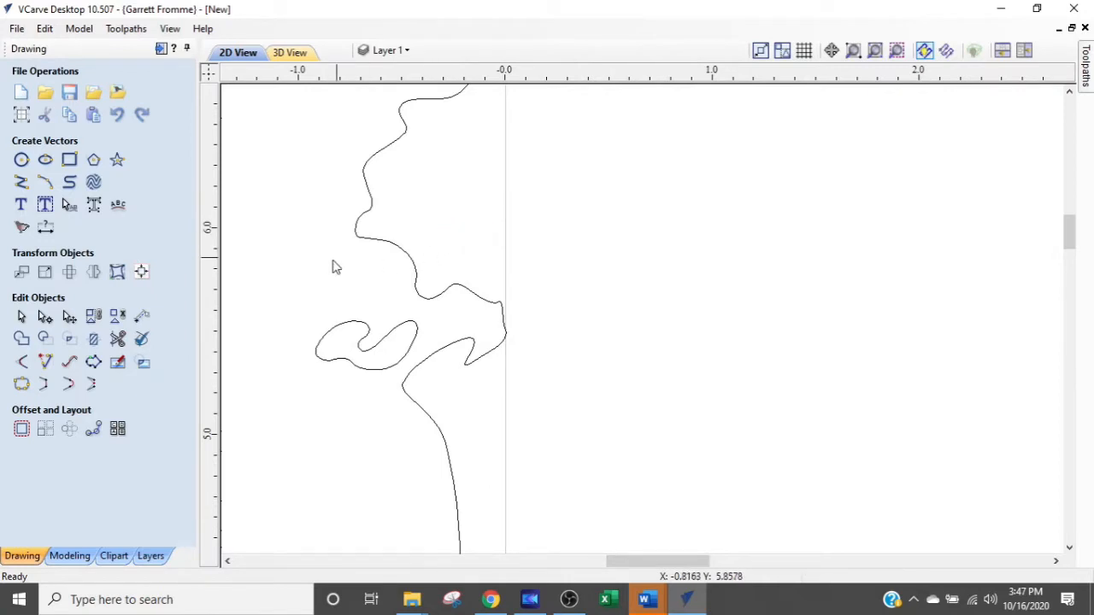
left_click(320, 347)
key("Delete")
scroll(369, 342, "down", 3)
scroll(369, 341, "down", 6)
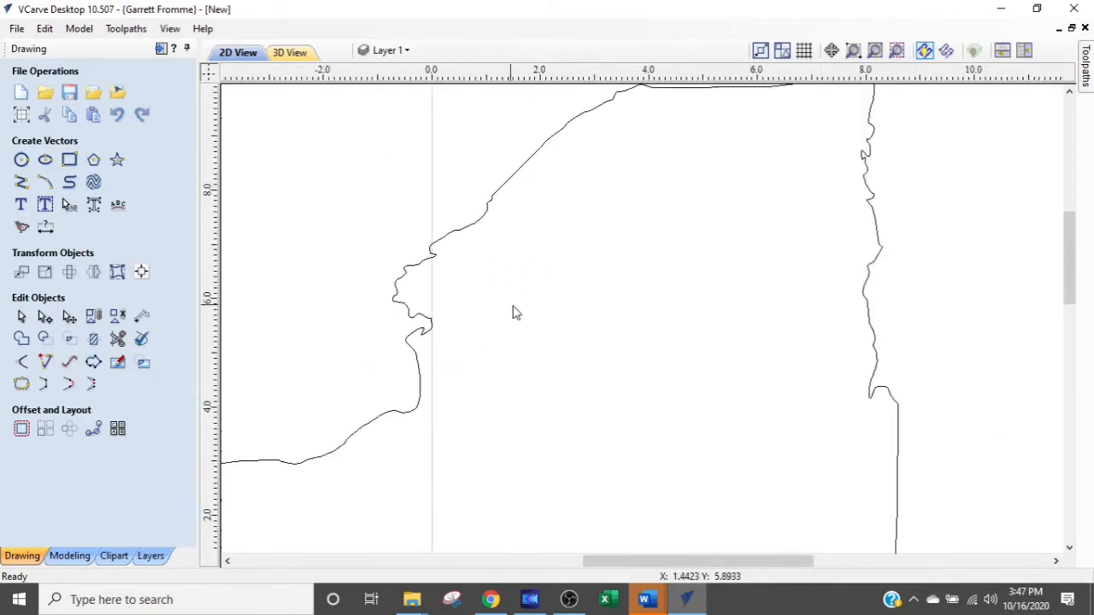
Step: Examine the traced state outline from the jagged northwestern shoreline to the callout line and circle near the southern tip
middle_click_drag(761, 195, 787, 161)
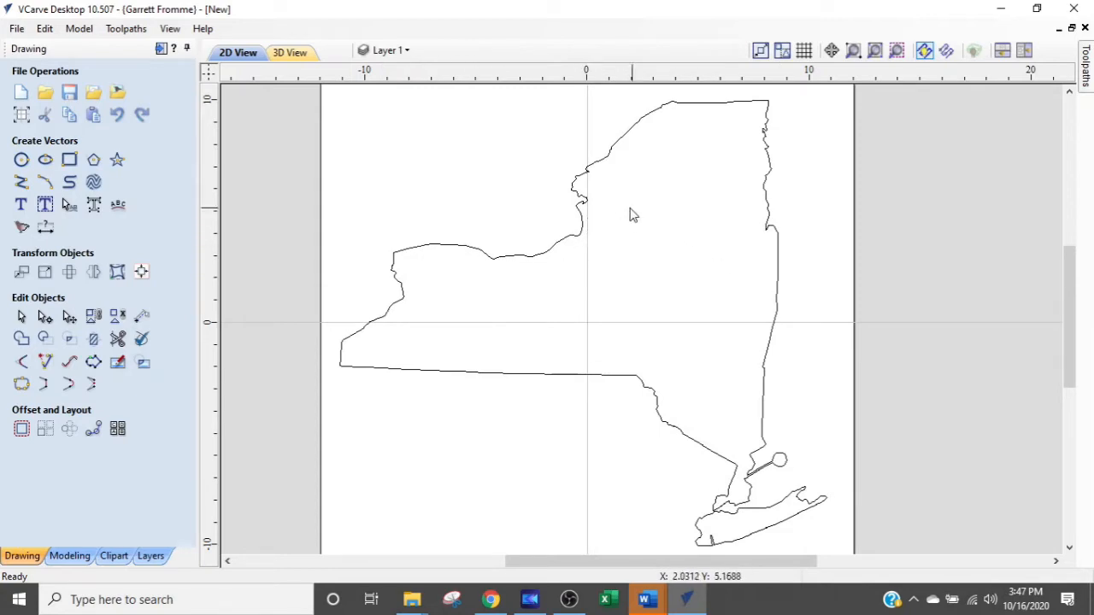
scroll(630, 214, "up", 5)
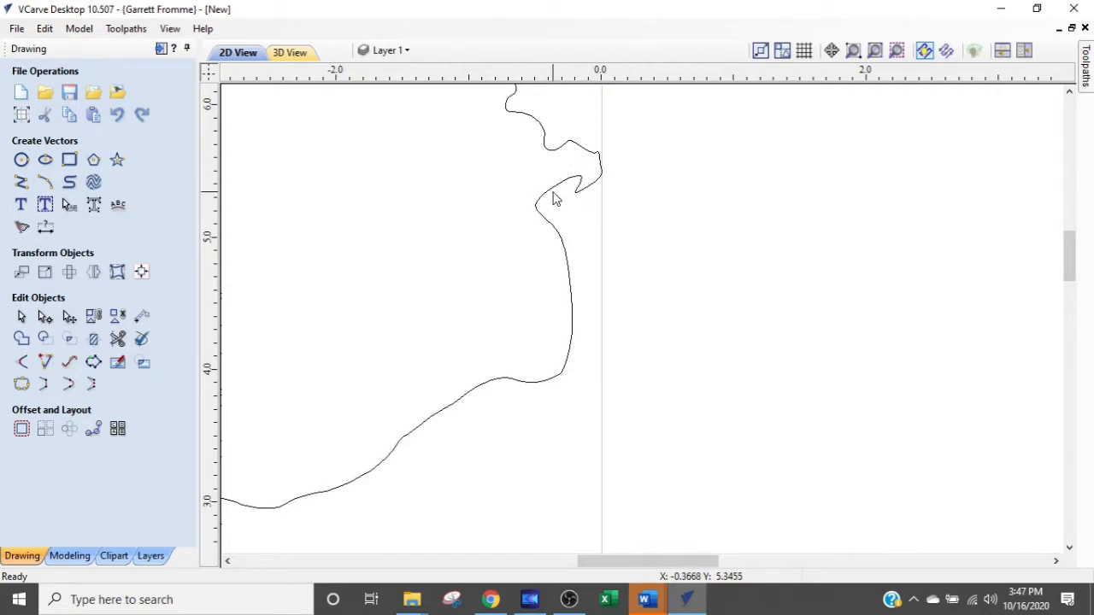
scroll(552, 196, "down", 3)
scroll(610, 217, "down", 2)
middle_click_drag(708, 238, 623, 115)
scroll(666, 390, "up", 3)
middle_click_drag(835, 464, 779, 271)
scroll(780, 294, "up", 3)
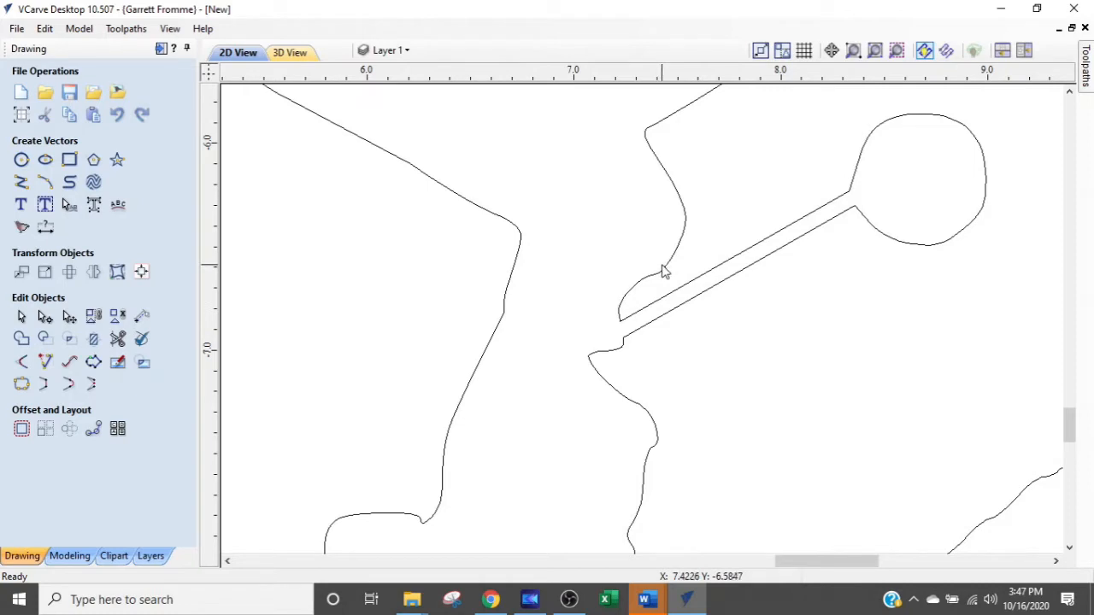
Step: Select the state's mainland outline and show its nodes to examine how densely they follow the border
key("ctrl+a")
scroll(666, 290, "down", 5)
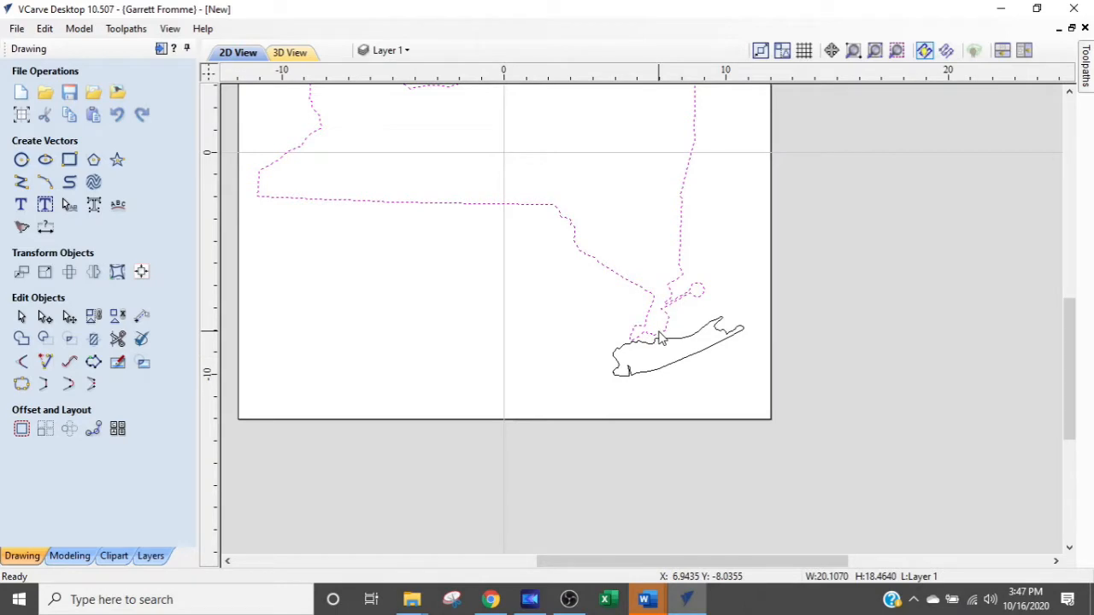
scroll(659, 337, "up", 3)
scroll(658, 327, "down", 3)
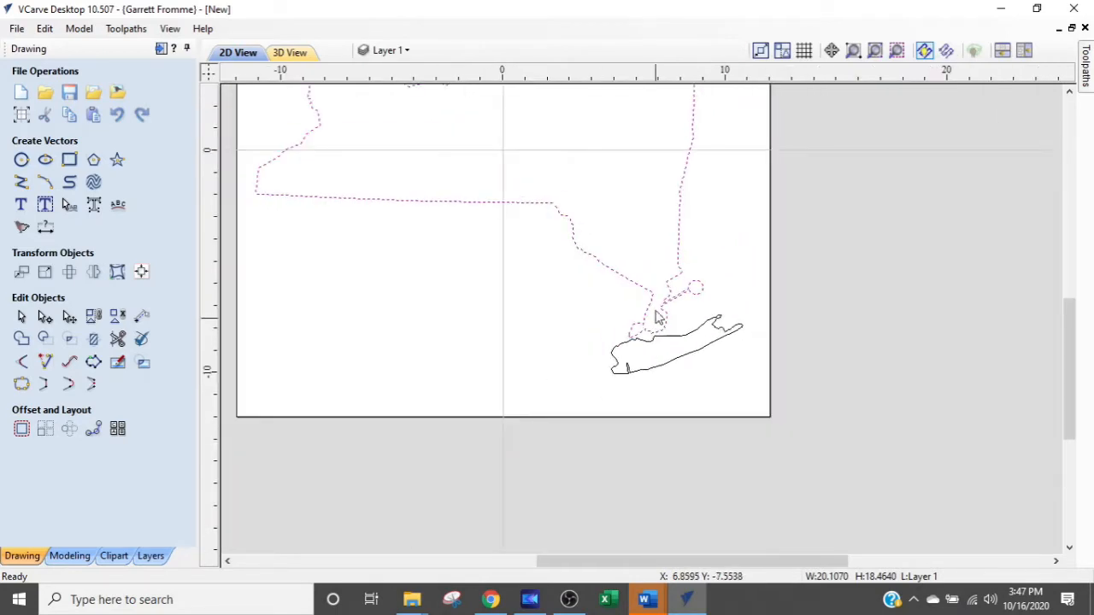
middle_click_drag(659, 227, 725, 381)
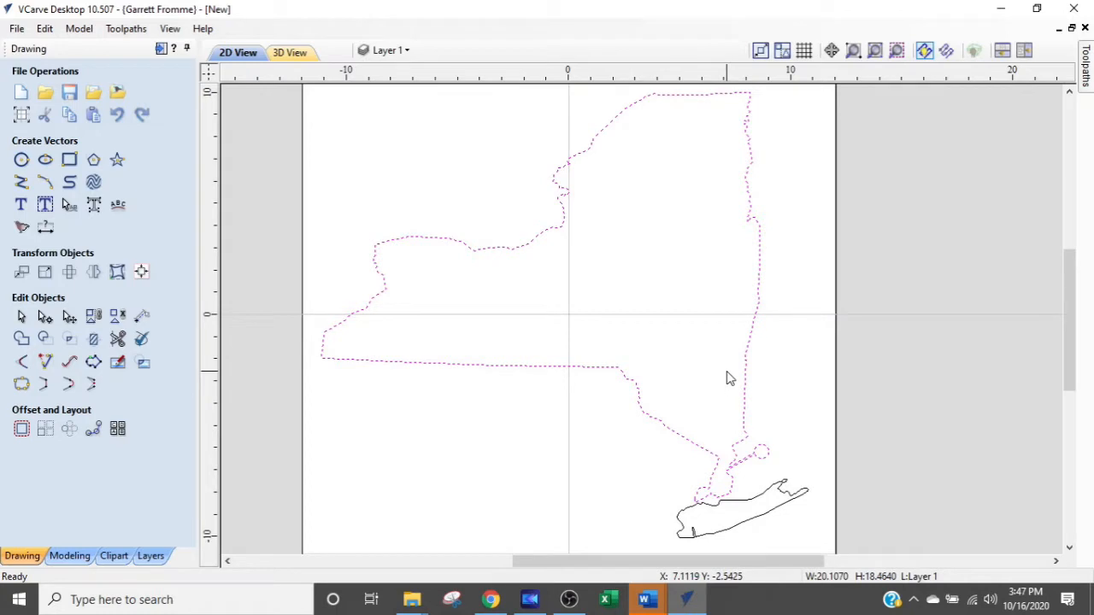
left_click(45, 319)
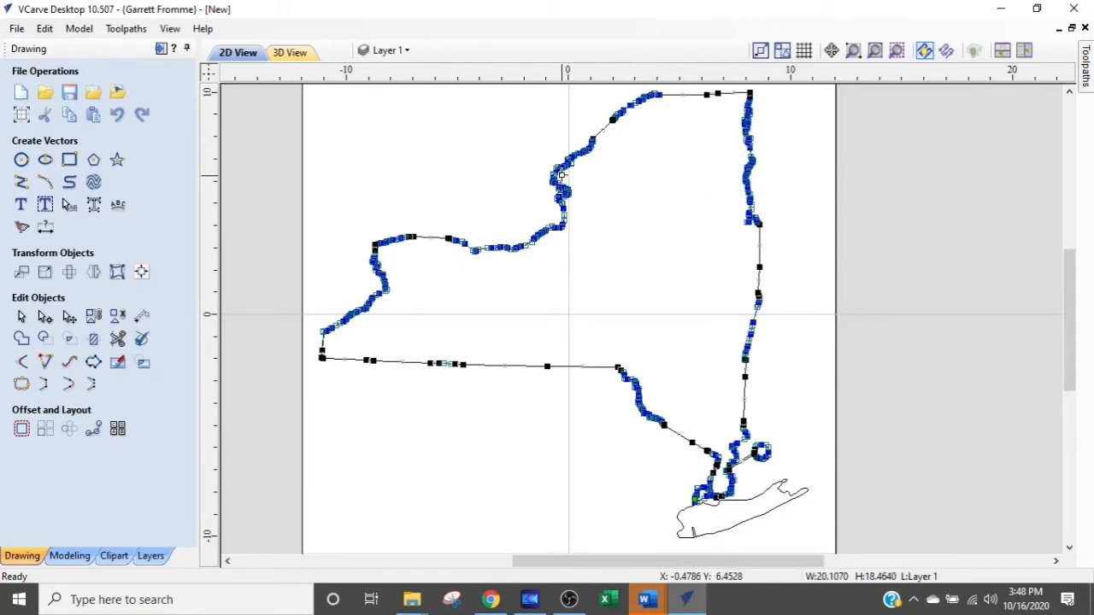
scroll(561, 174, "up", 1)
scroll(562, 174, "down", 1)
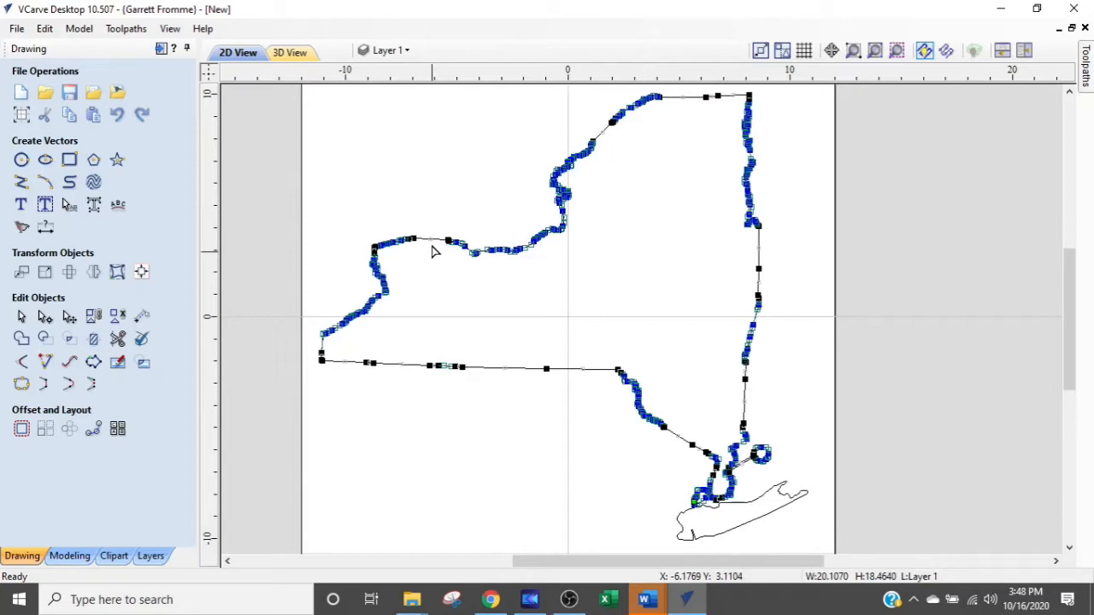
Step: Fit circular arcs to the mainland outline with 0.1 inch tolerance, keeping sharp corners at 60 degrees maximum and replacing the selected vectors
left_click(69, 364)
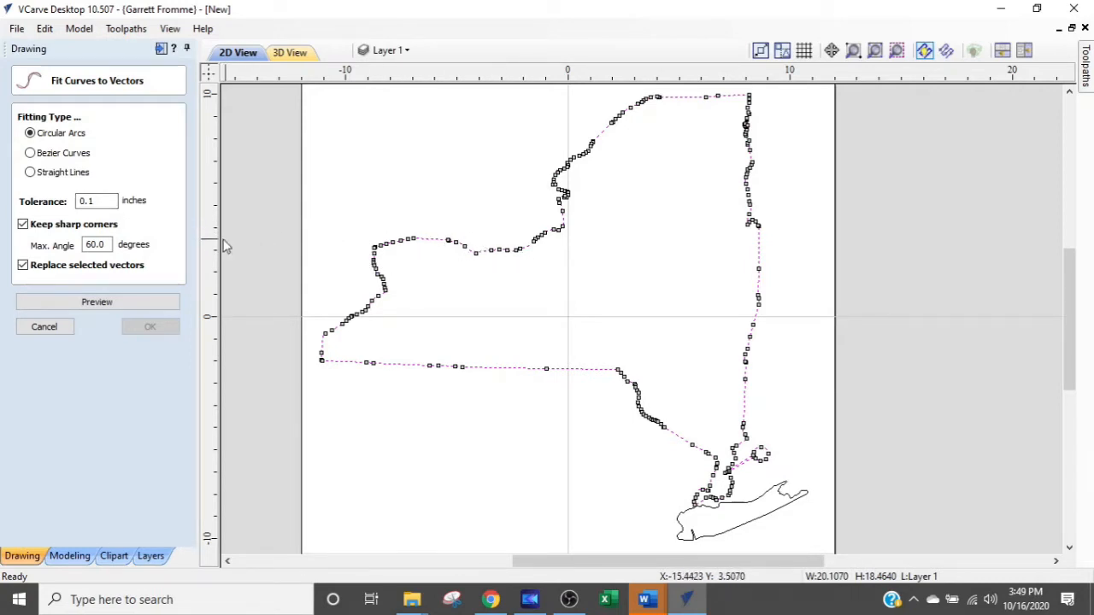
left_click(116, 303)
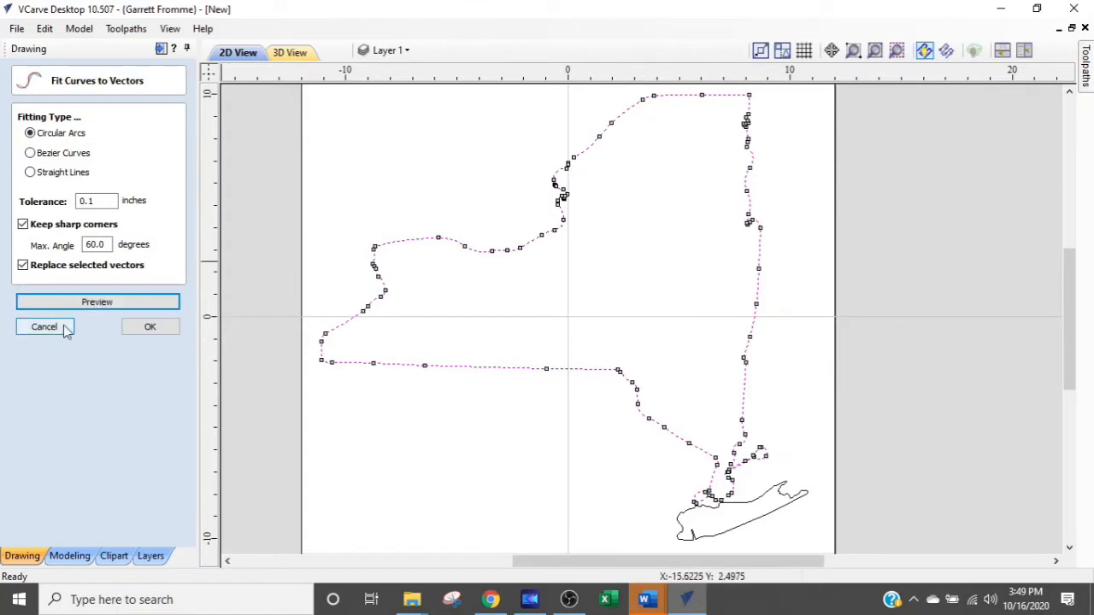
left_click(150, 327)
Step: Try to delete the group of nodes forming the small hook on the northwestern shoreline, and undo the deletion
scroll(598, 168, "up", 4)
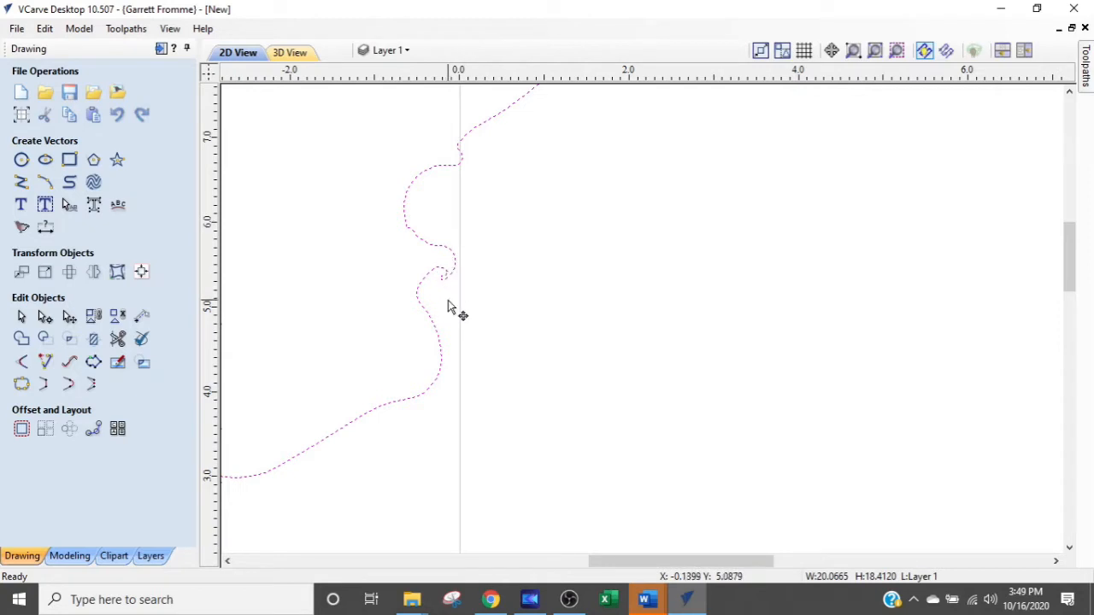
scroll(447, 264, "up", 3)
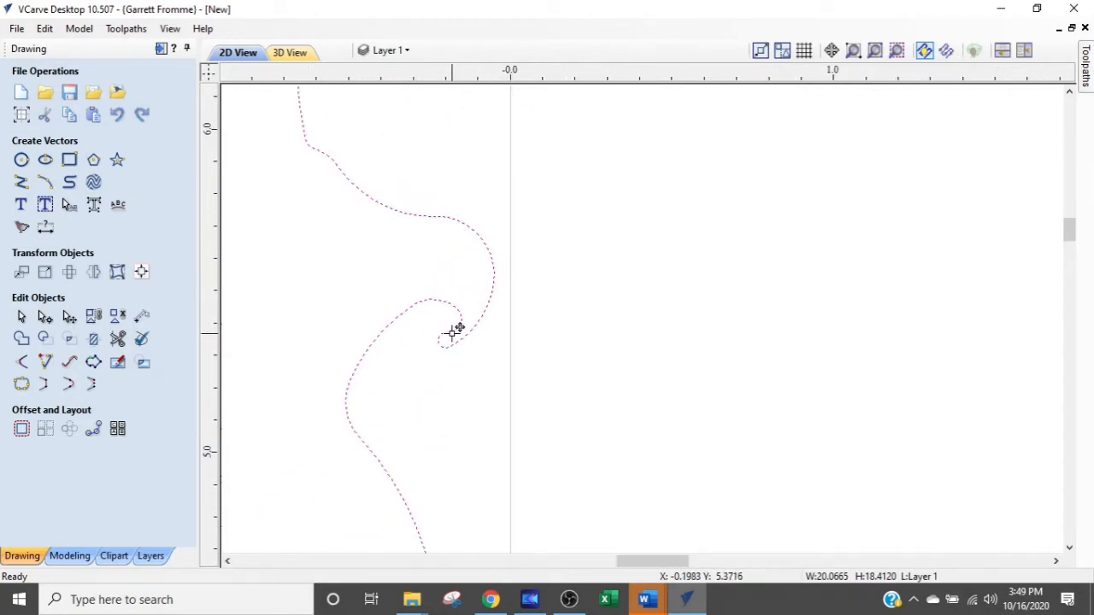
key("n")
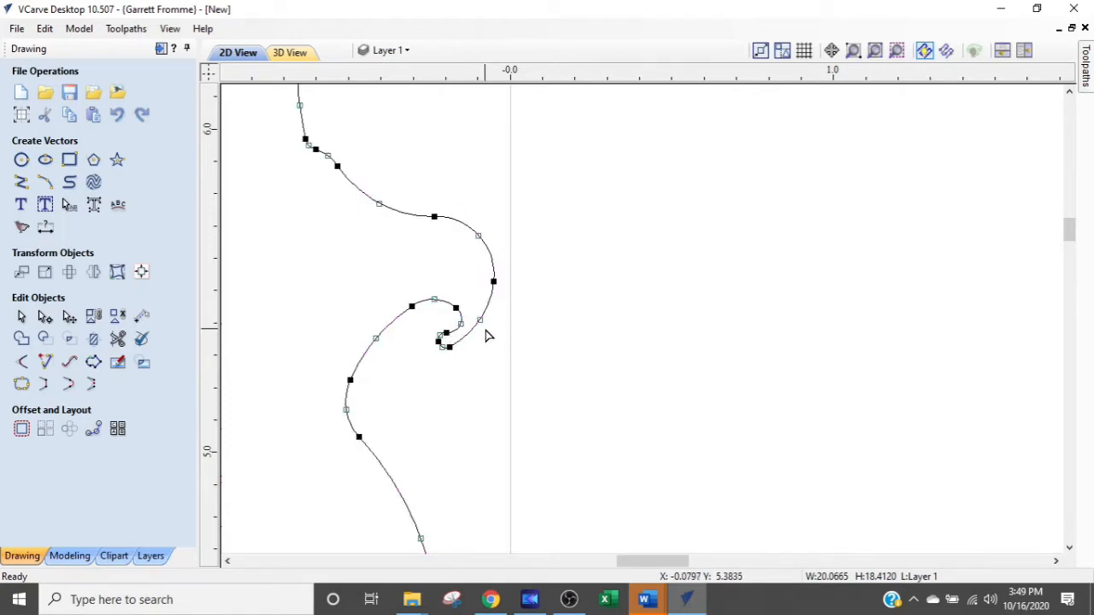
left_click_drag(493, 323, 416, 378)
key("Delete")
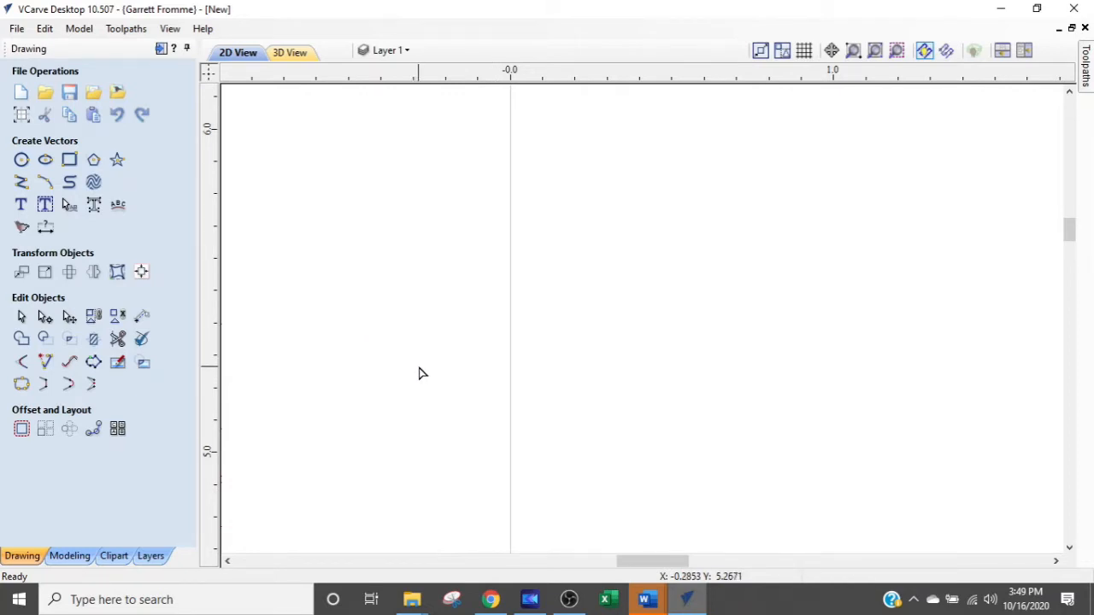
key("ctrl+z")
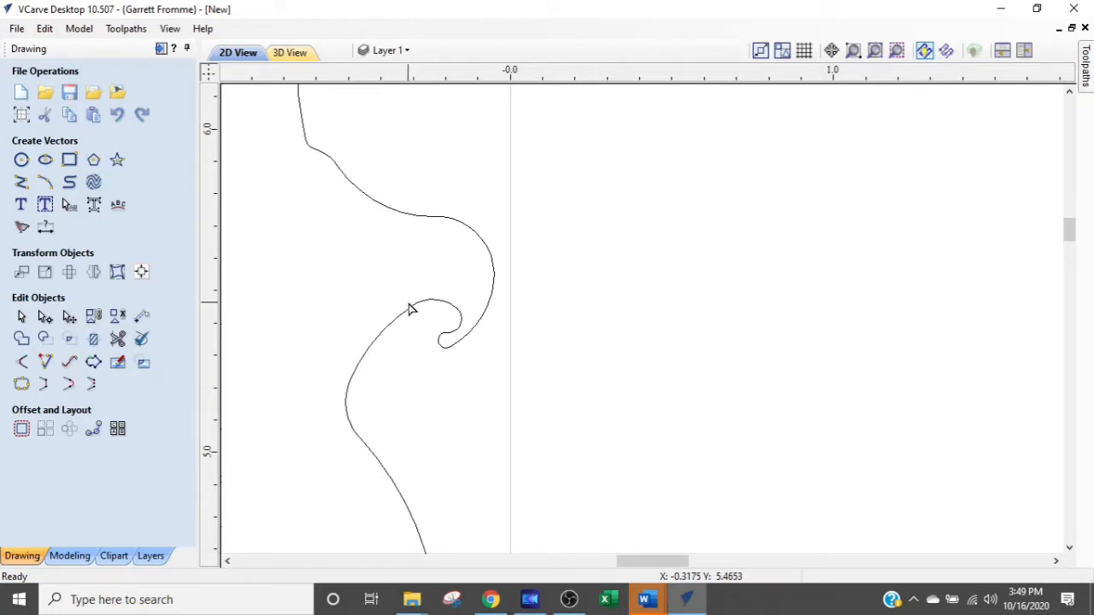
Step: Delete the nodes of the small hook on the northwestern shoreline one by one to leave a shallow inlet
left_click(412, 314)
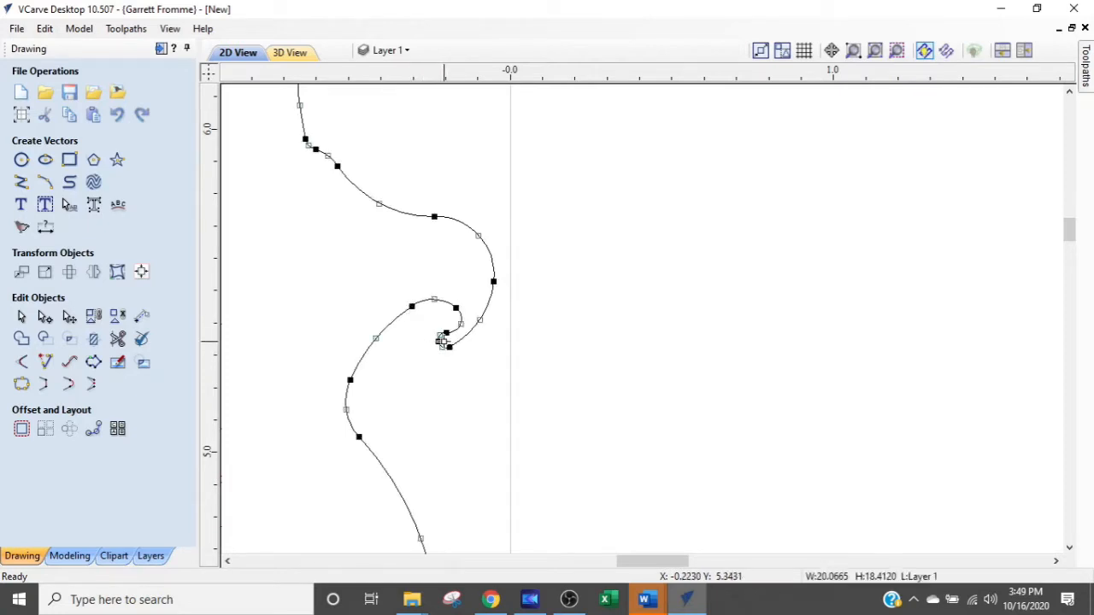
scroll(444, 346, "up", 1)
scroll(444, 346, "up", 1)
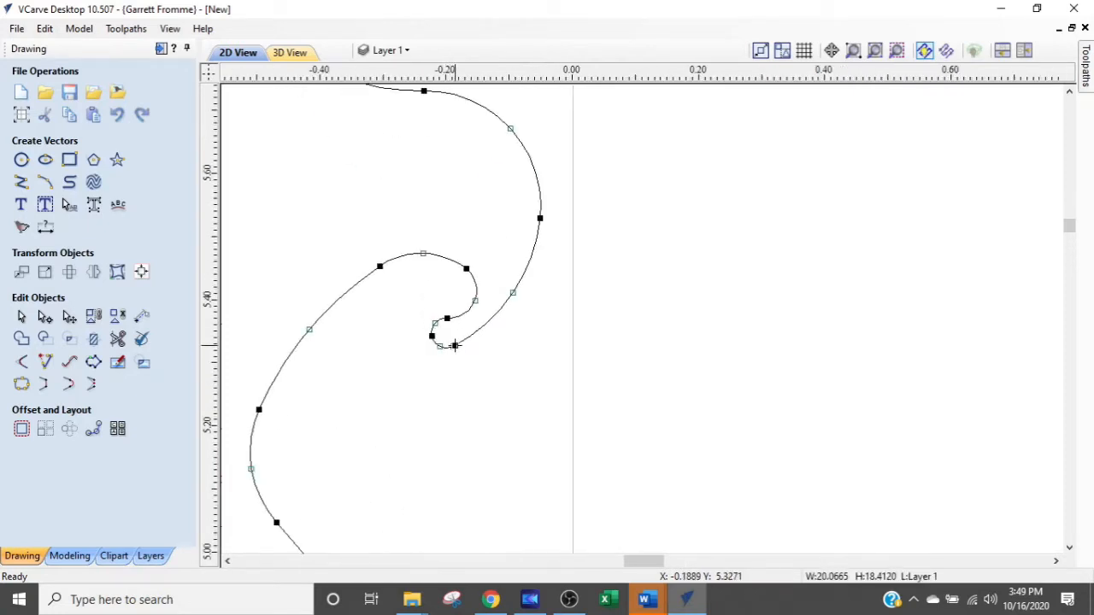
key("d")
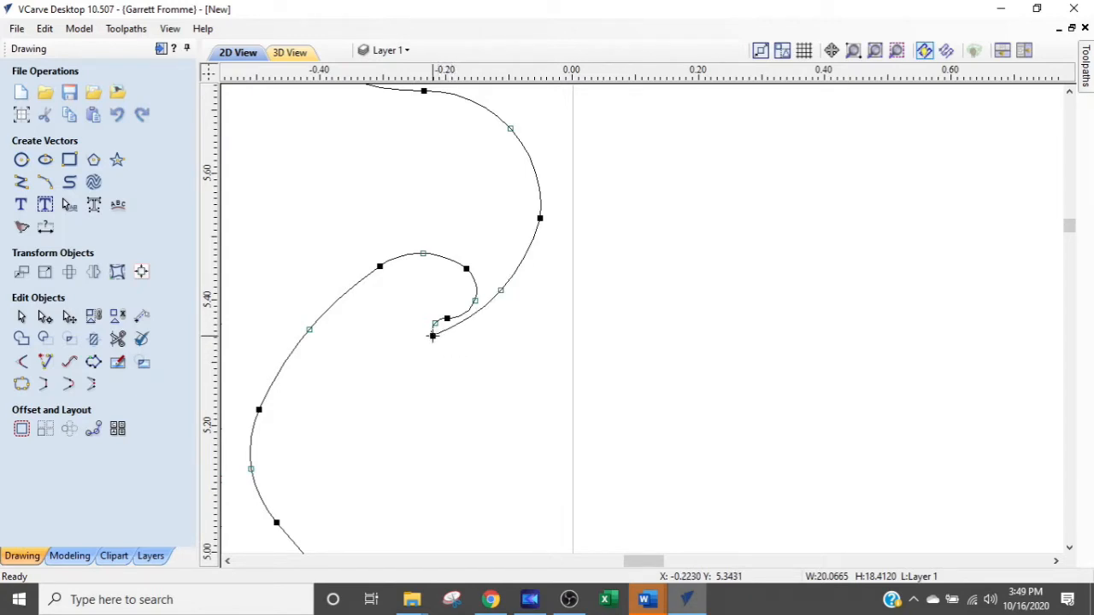
key("d")
left_click_drag(489, 315, 400, 334)
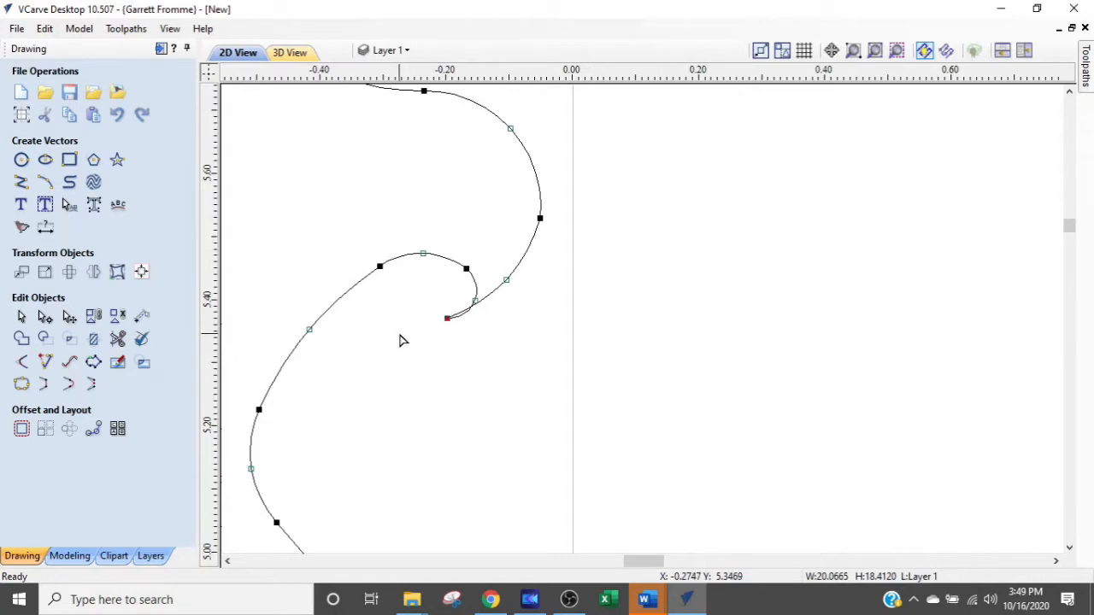
key("Delete")
key("ctrl+z")
left_click(454, 316)
key("Delete")
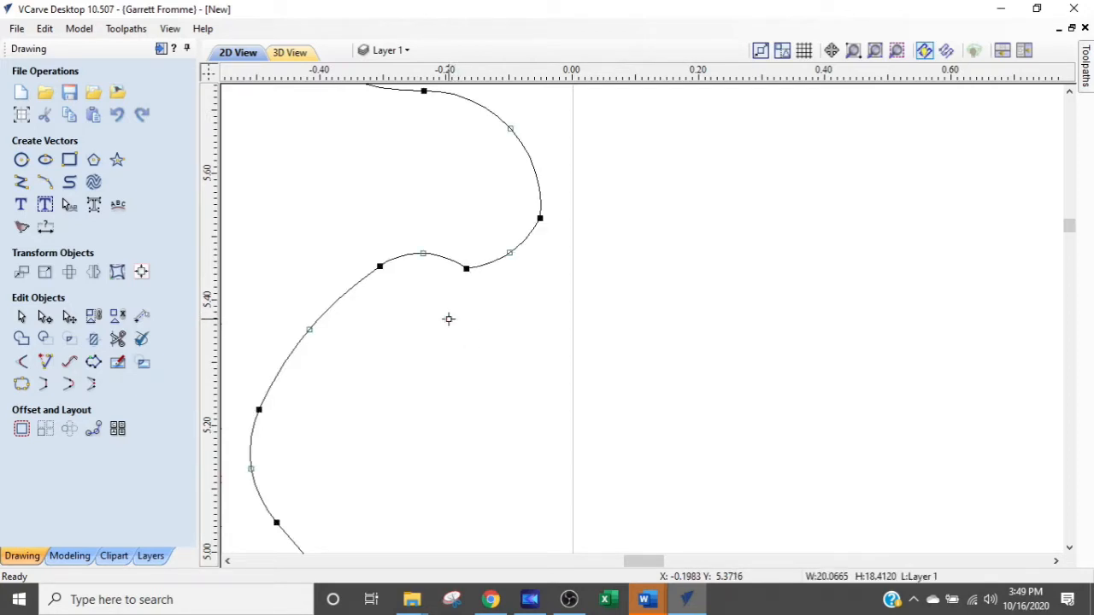
scroll(518, 282, "down", 3)
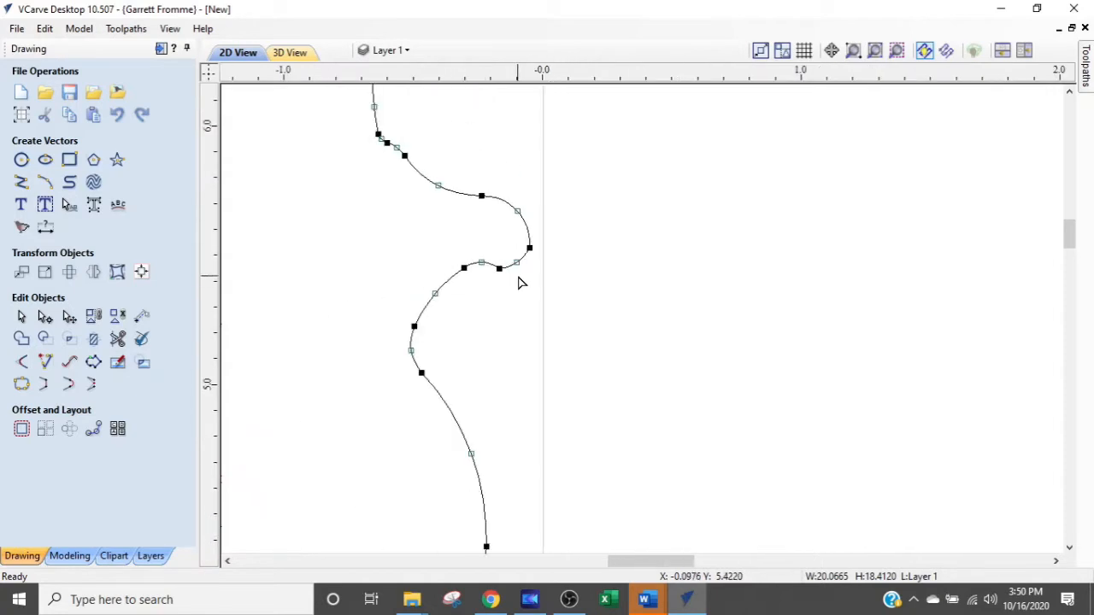
scroll(452, 214, "up", 3)
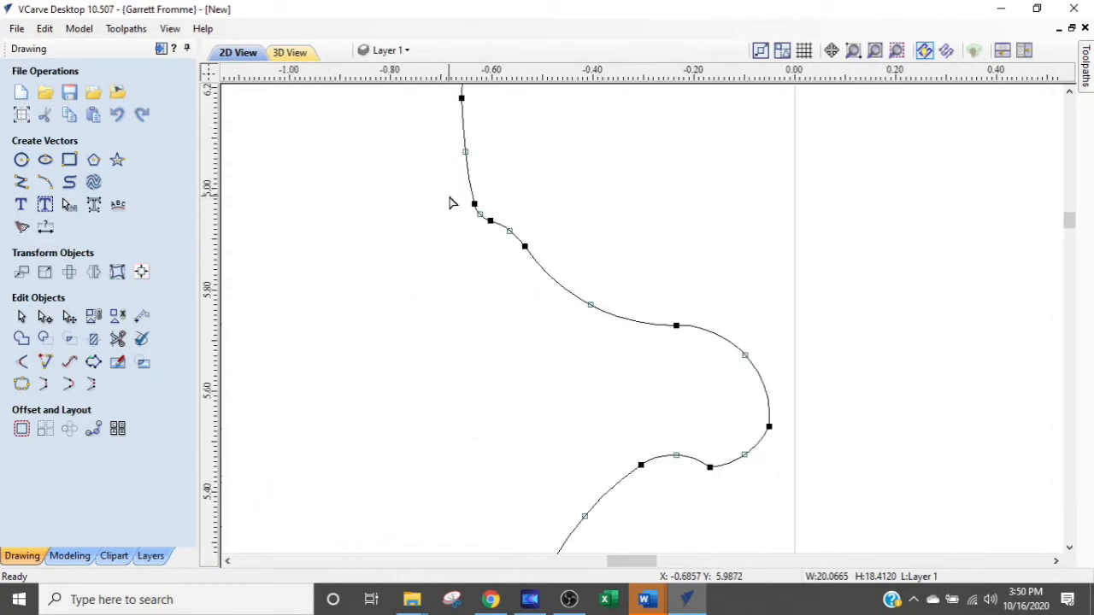
Step: Try to delete the nodes of the callout circle near the southern tip as a group, and undo the deletion
scroll(479, 240, "down", 2)
scroll(489, 253, "down", 3)
middle_click_drag(830, 347, 545, 93)
scroll(547, 99, "down", 5)
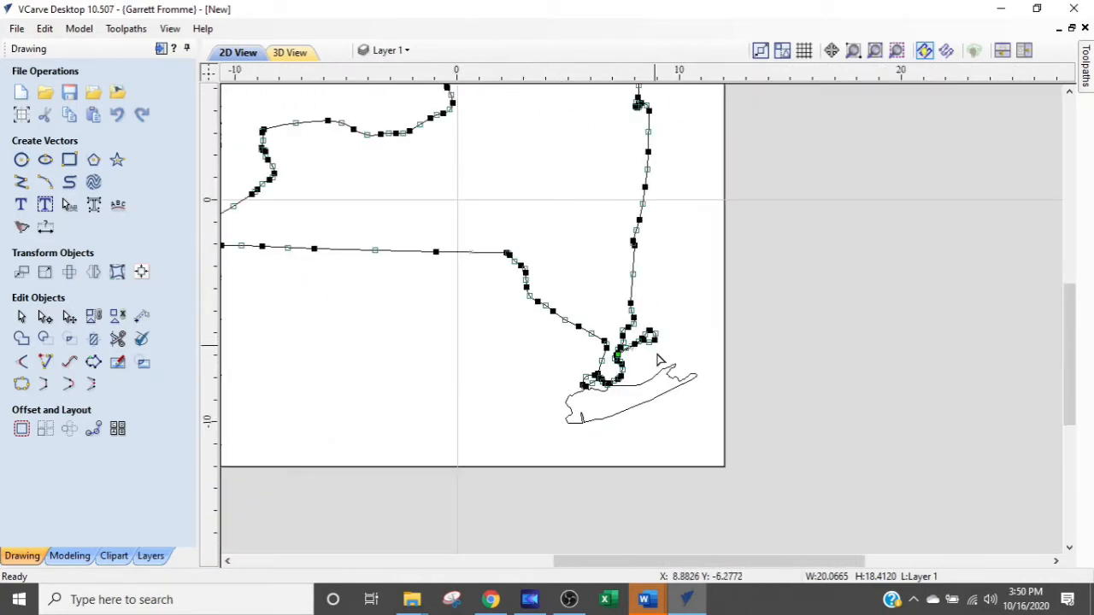
scroll(635, 369, "up", 3)
scroll(650, 342, "up", 5)
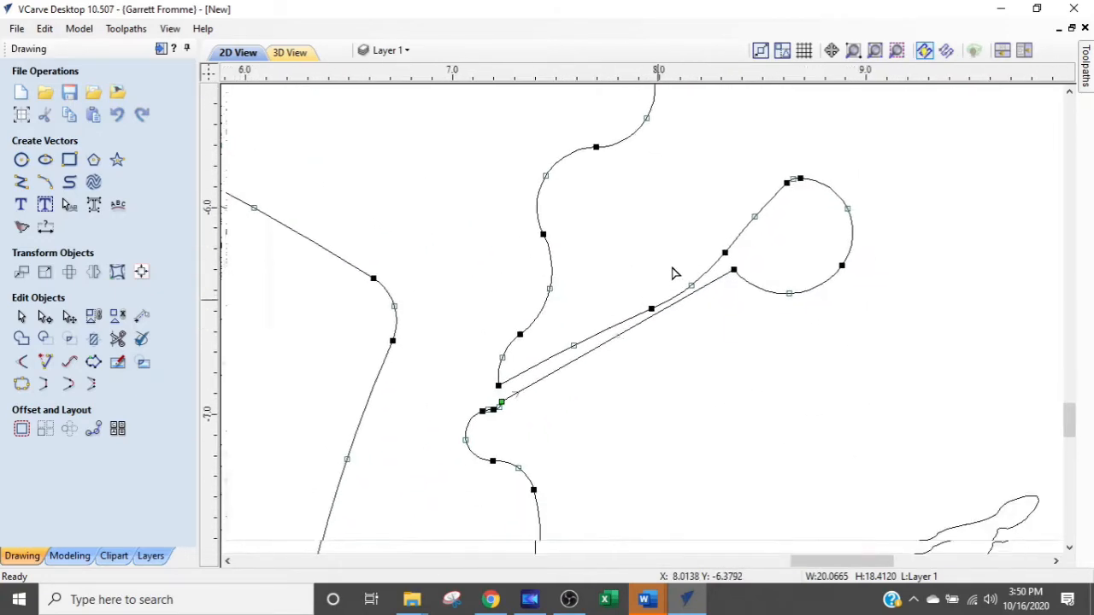
scroll(750, 244, "down", 2)
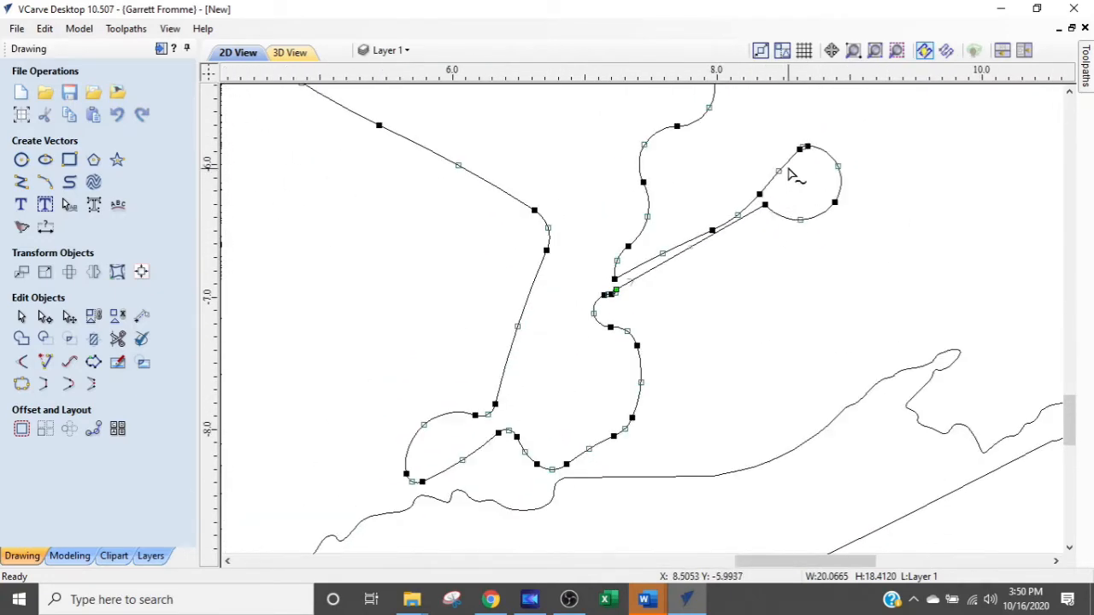
left_click_drag(868, 128, 703, 323)
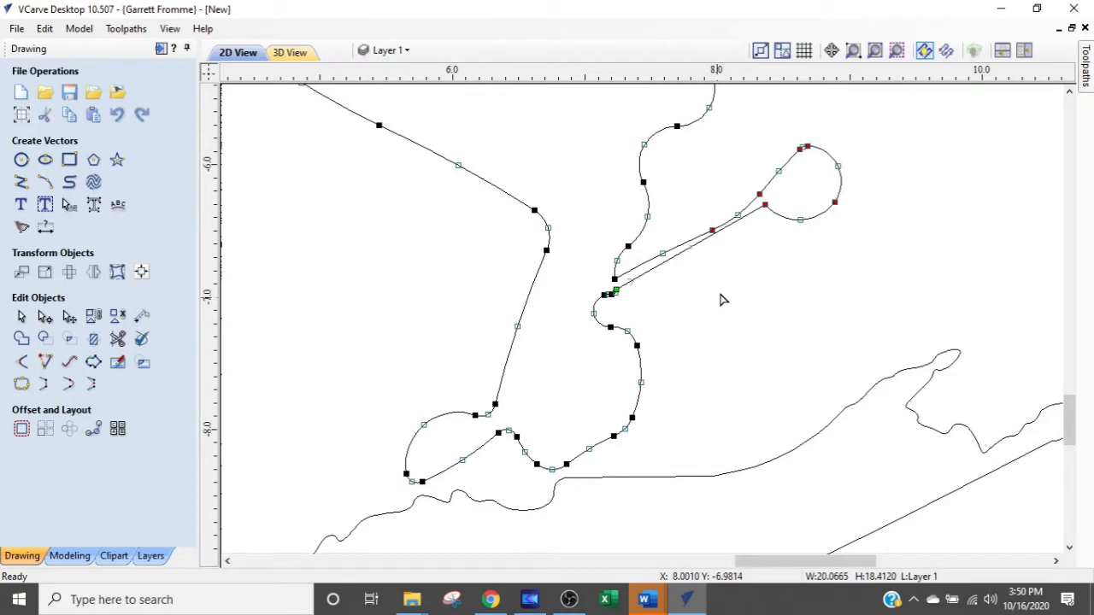
left_click(864, 148)
left_click_drag(860, 132, 737, 250)
key("Delete")
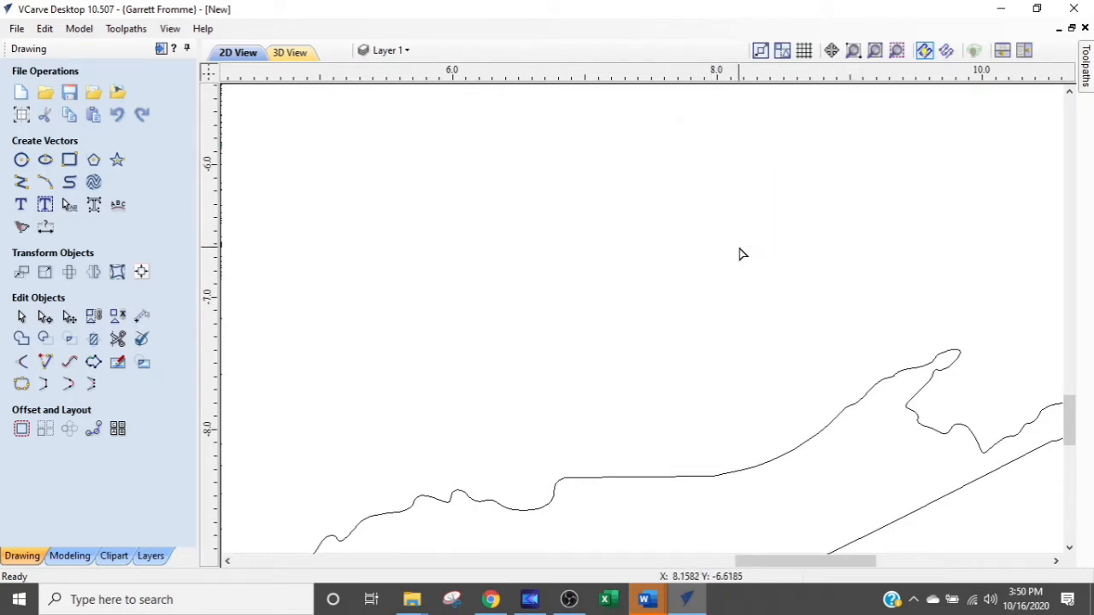
key("ctrl+z")
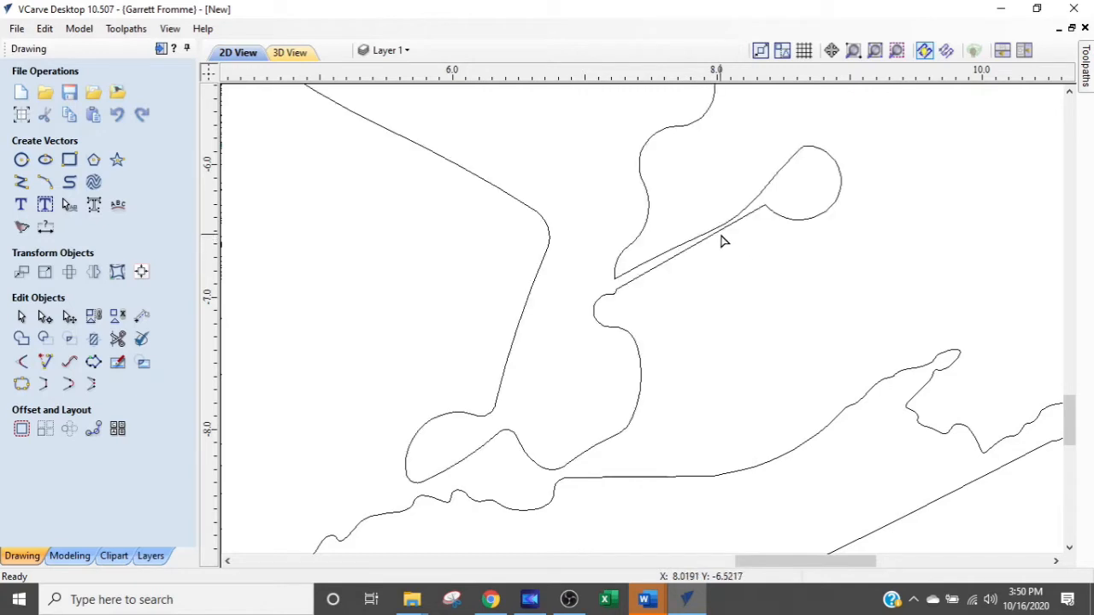
Step: Delete the nodes of the callout line and circle from the mainland outline individually
left_click(718, 233)
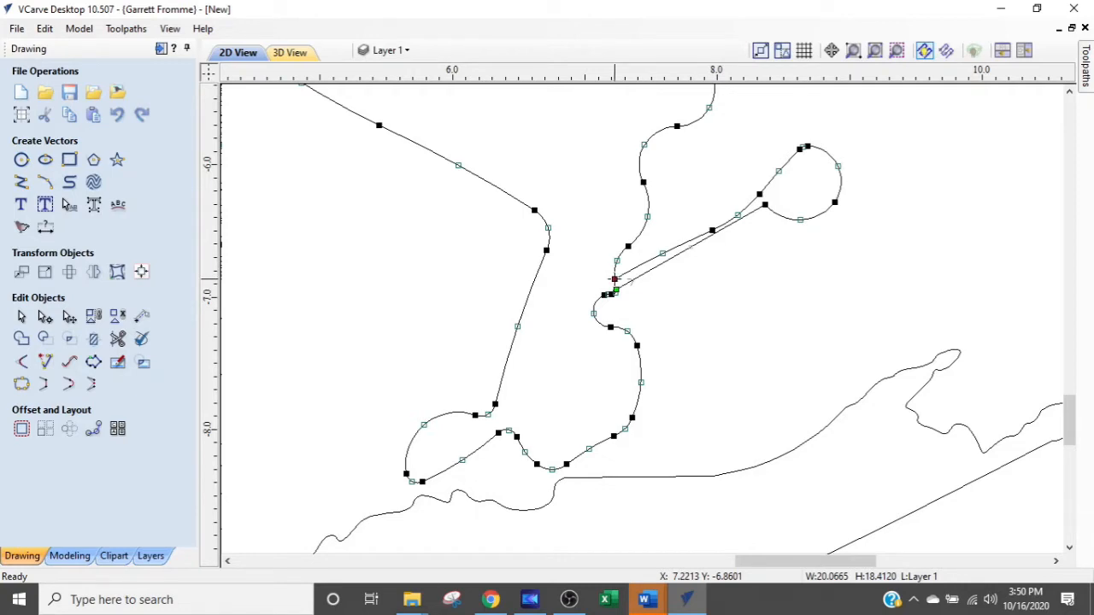
key("Delete")
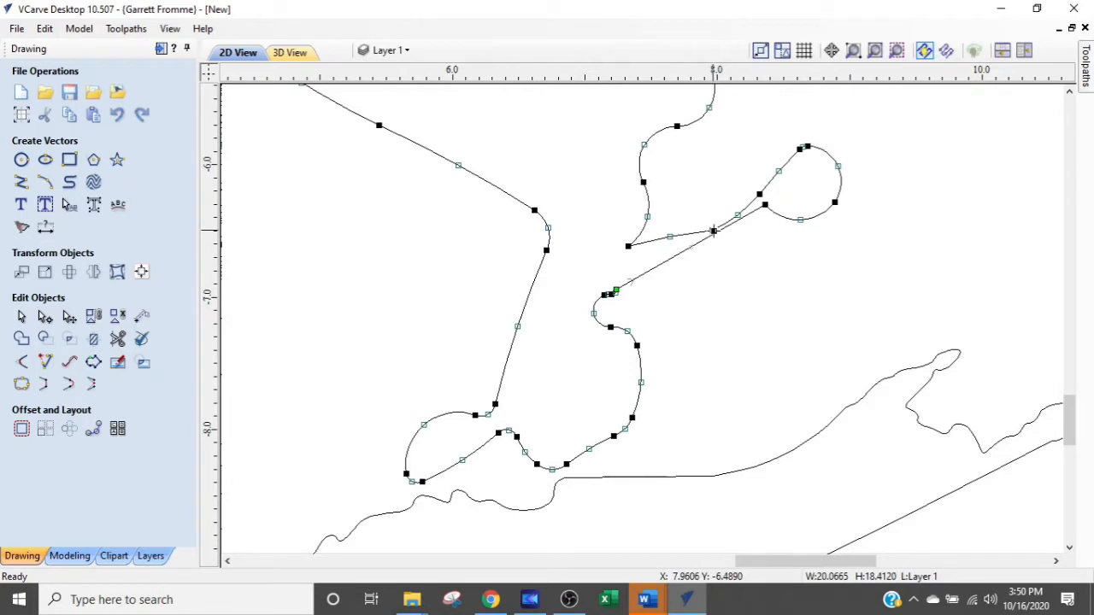
left_click_drag(714, 230, 759, 196)
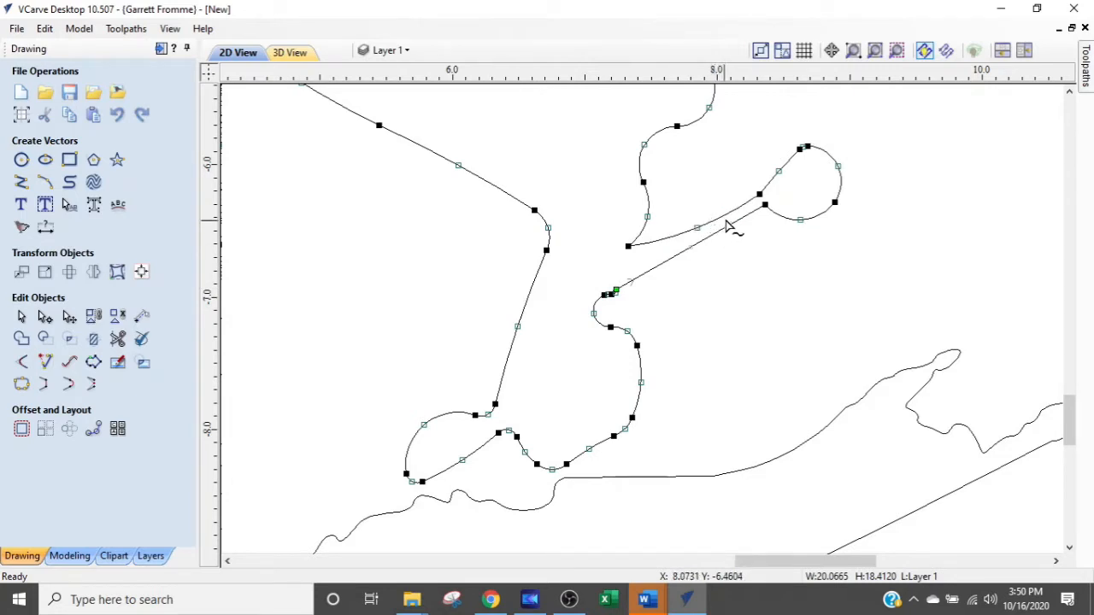
mouse_move(759, 197)
left_mouse_down()
mouse_move(805, 148)
mouse_move(834, 202)
mouse_move(768, 201)
left_mouse_up()
key("d")
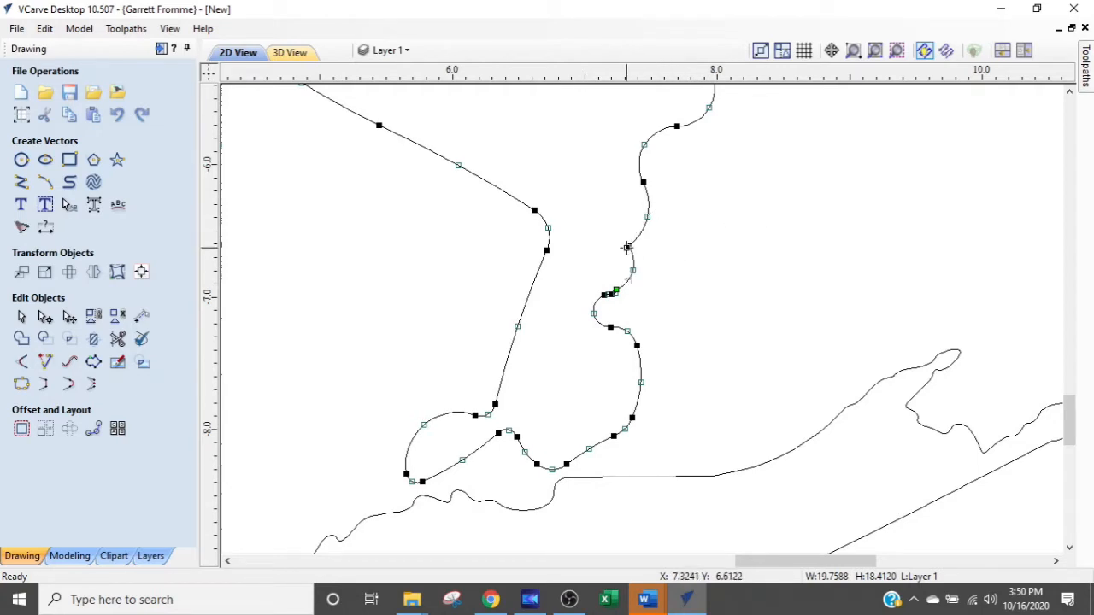
Step: Remove the leftover node at the callout's former base and flatten the border curve there
left_click_drag(629, 245, 652, 242)
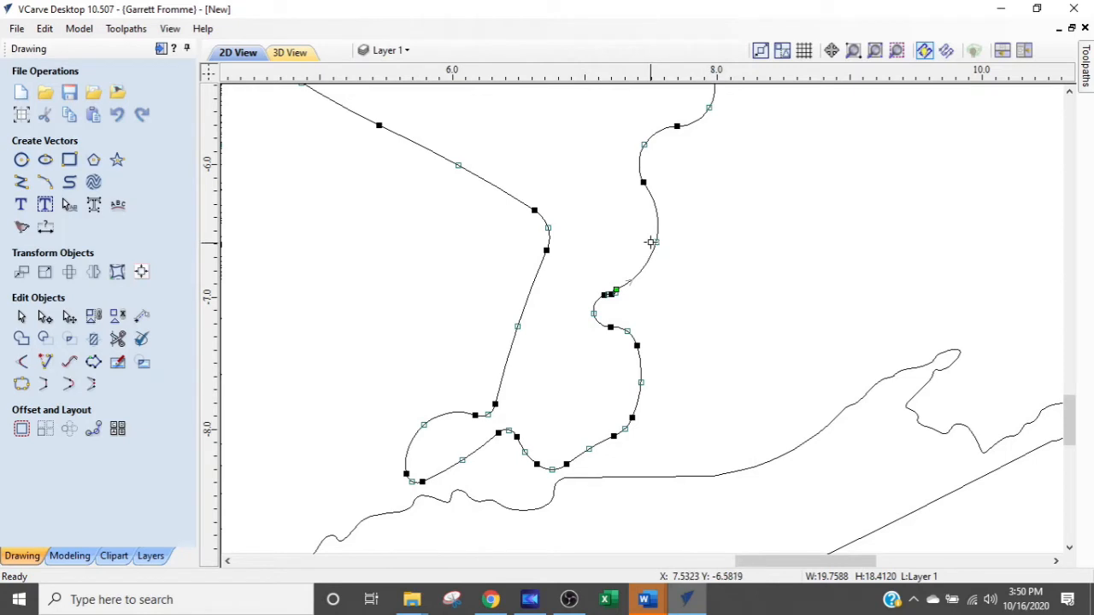
key("d")
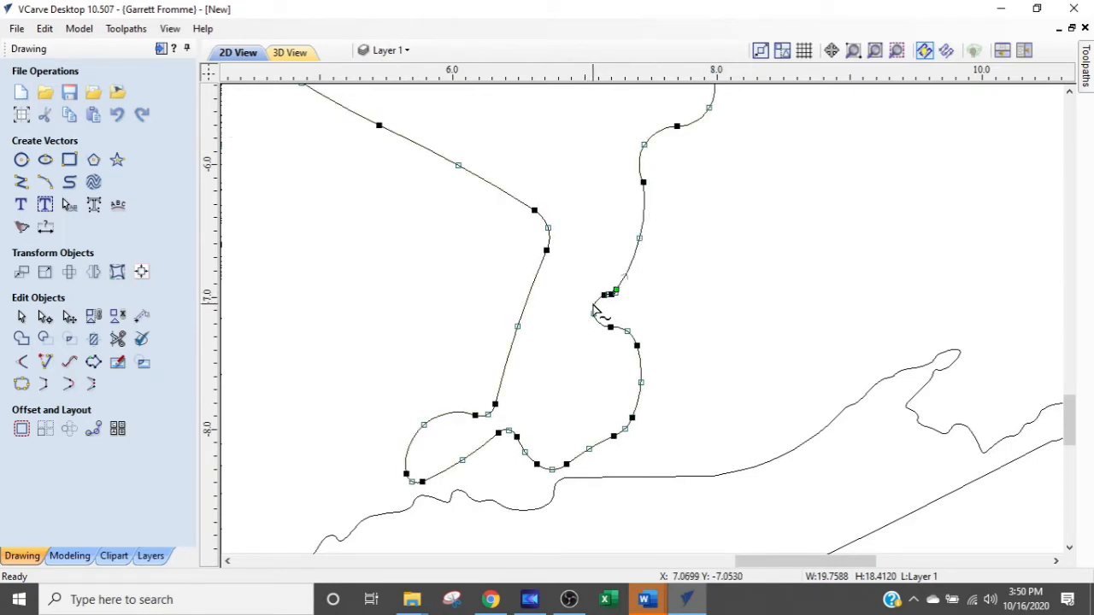
scroll(607, 306, "up", 3)
scroll(611, 316, "up", 2)
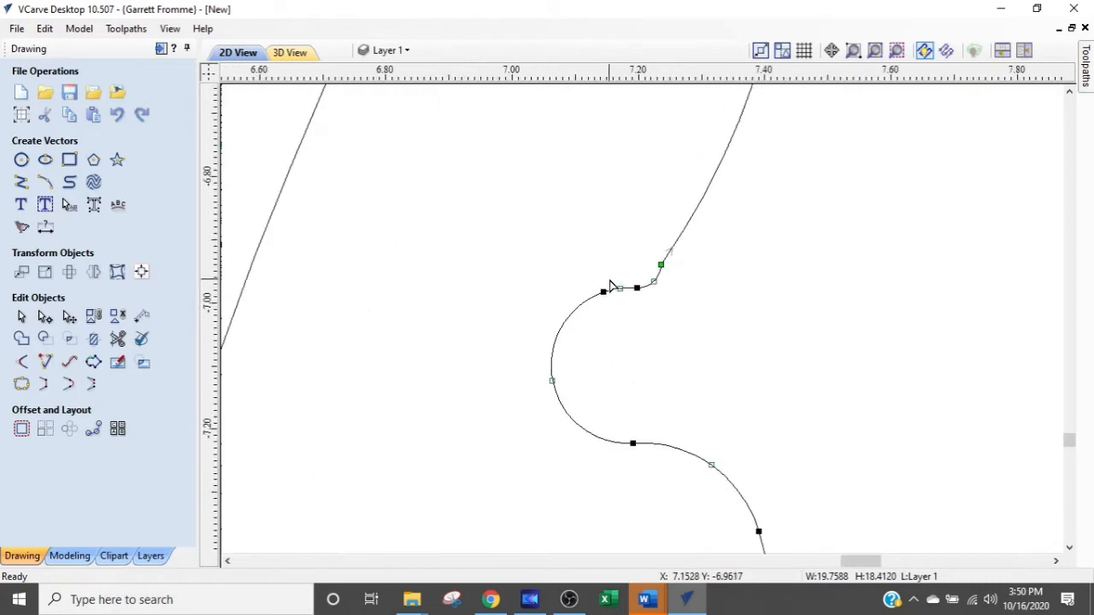
Step: Try to delete the node on the upper curve of the small notch near the mainland's southern tip, and undo the deletion
left_click(604, 293)
key("Delete")
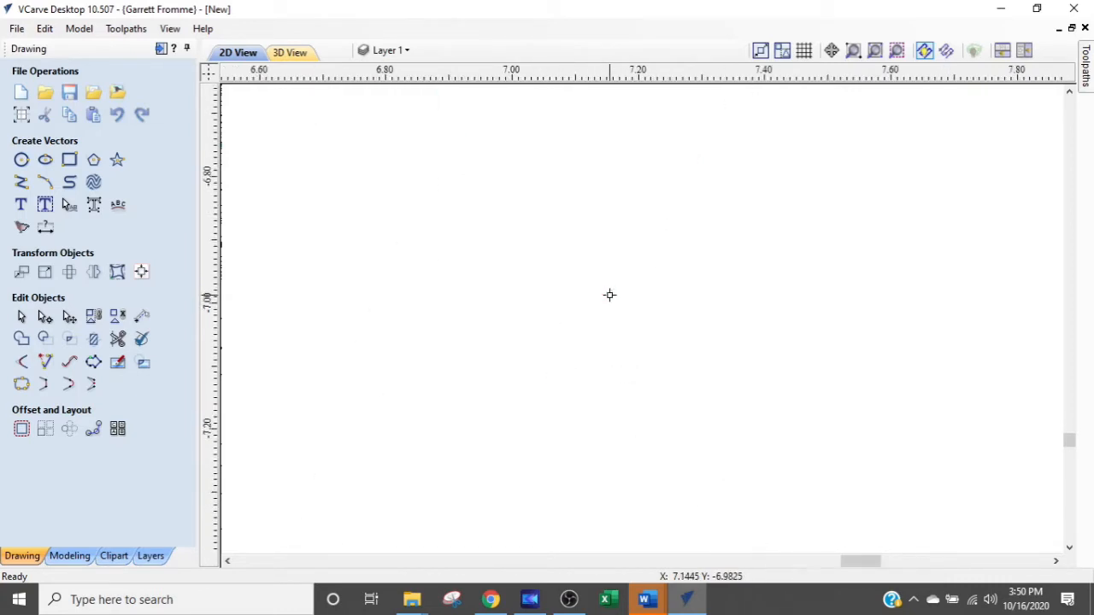
key("ctrl+z")
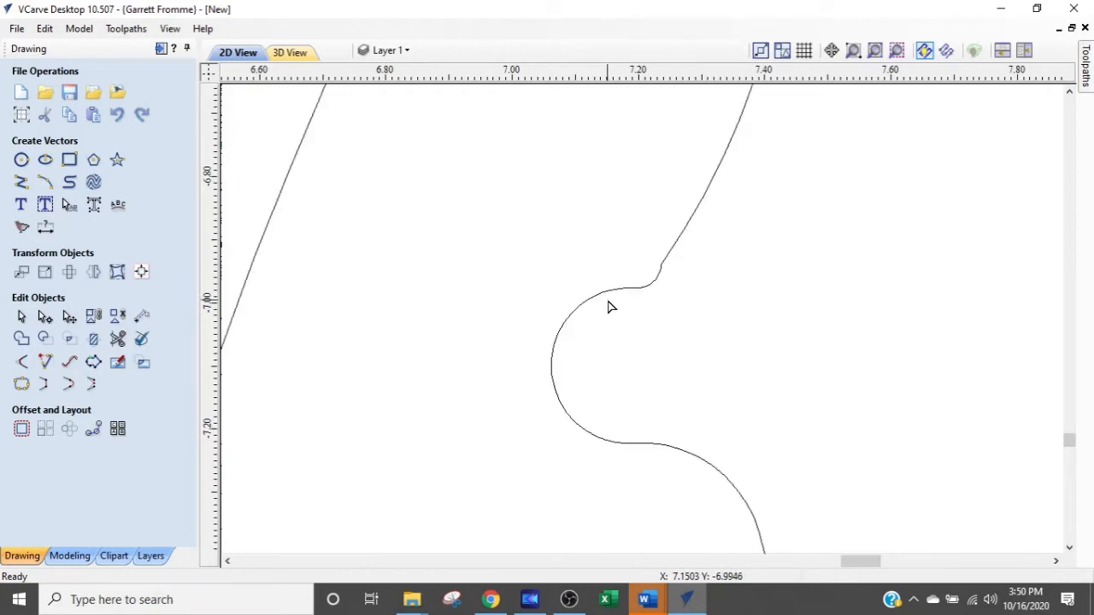
Step: Reopen the mainland outline for node editing and delete the node on the notch's upper curve
left_click(587, 308)
left_click(556, 317)
left_click(591, 302)
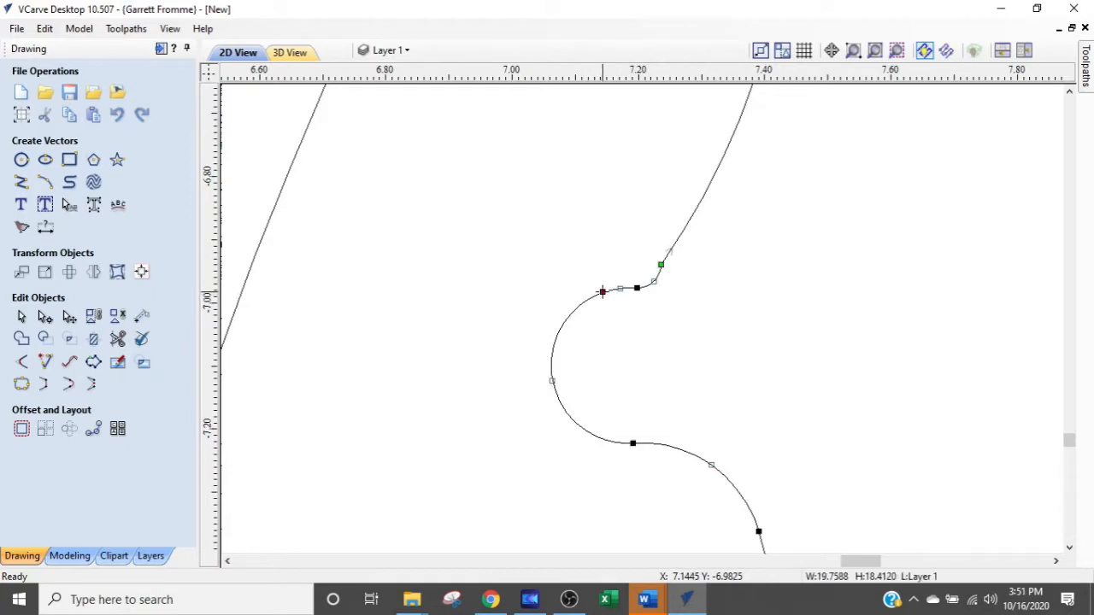
scroll(610, 299, "down", 2)
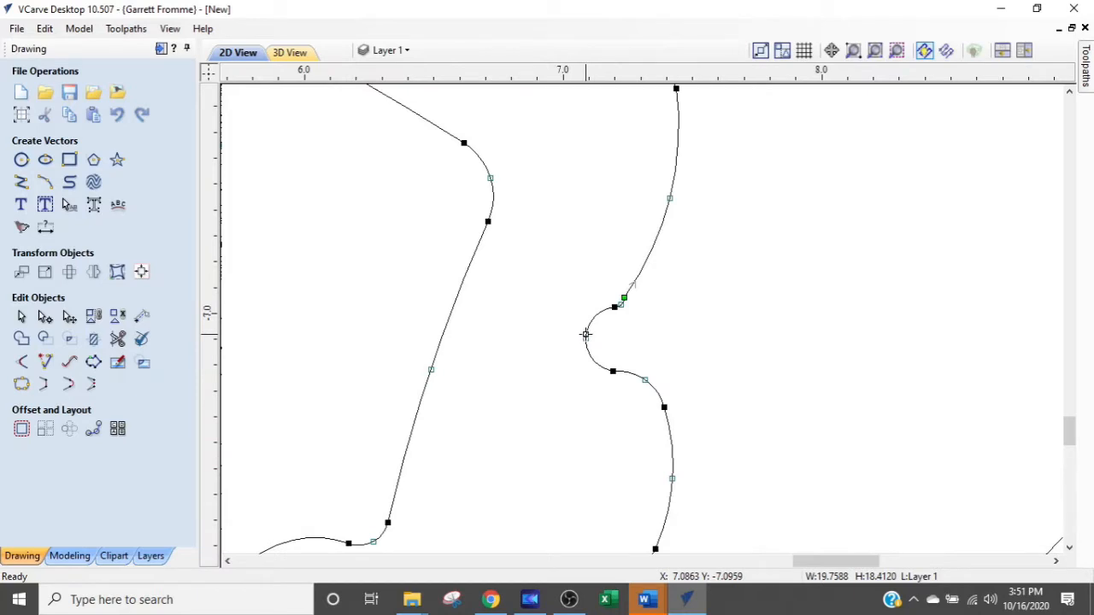
Step: Examine the mainland's southern tip, its notch and the narrow gap to Long Island
scroll(591, 373, "down", 3)
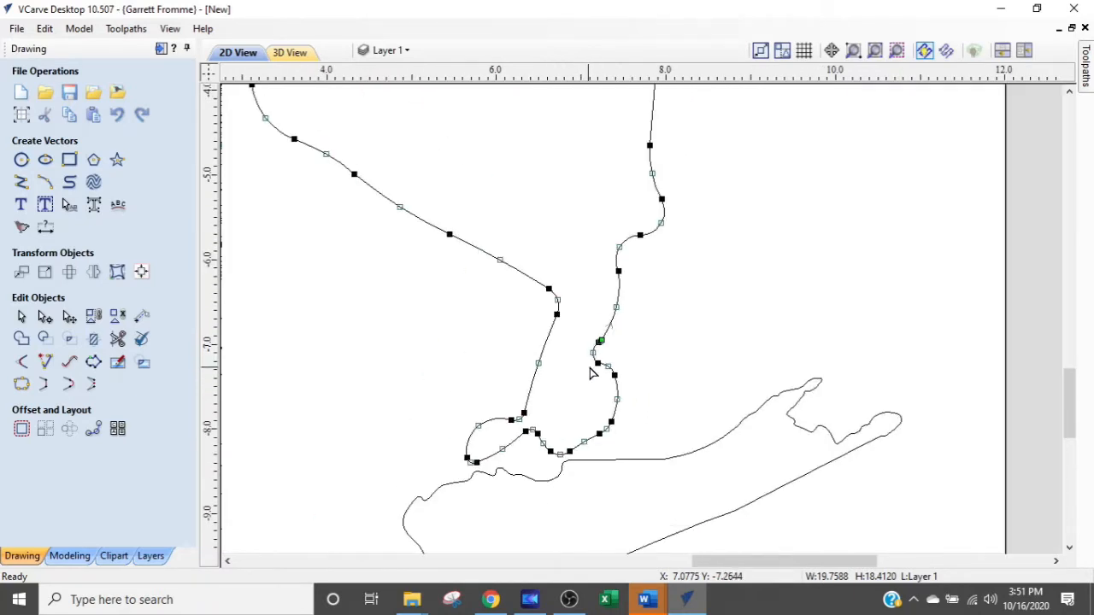
middle_click_drag(641, 375, 702, 285)
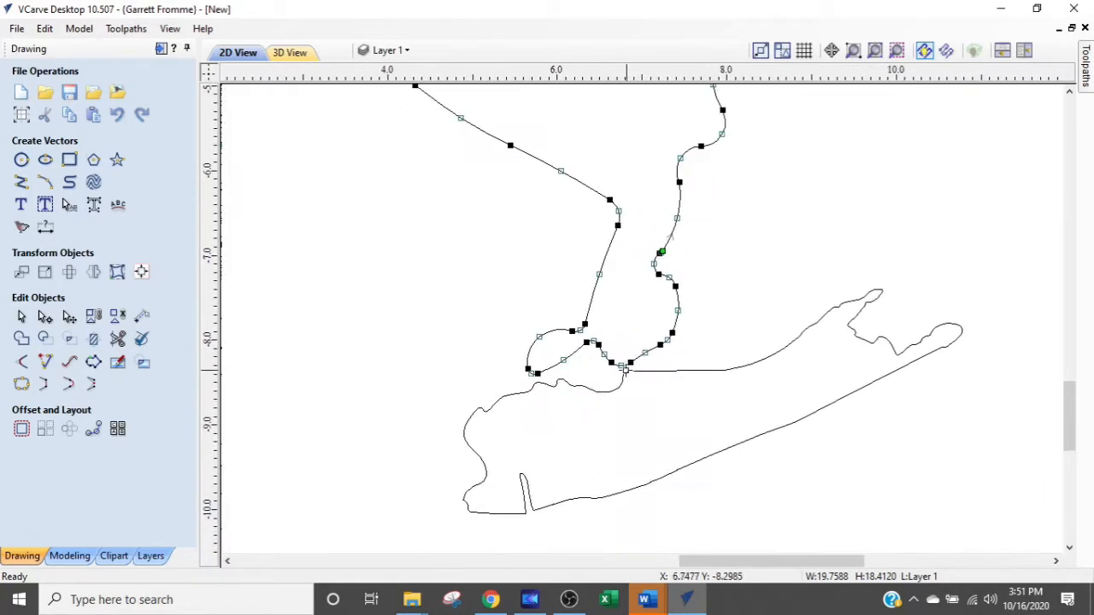
scroll(625, 370, "up", 4)
scroll(641, 325, "down", 2)
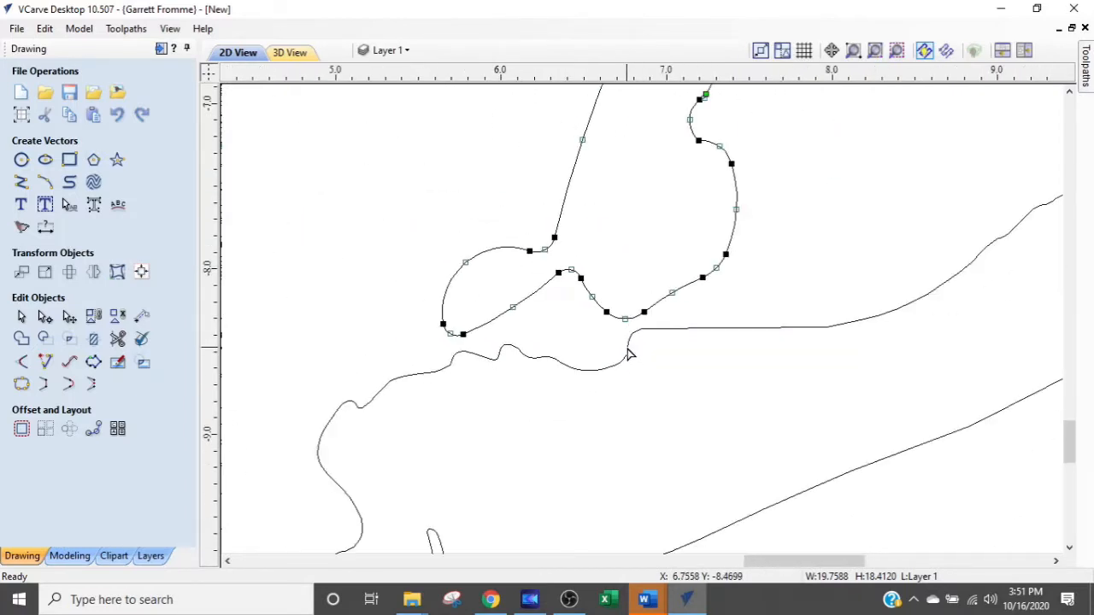
scroll(632, 353, "down", 2)
scroll(590, 374, "down", 2)
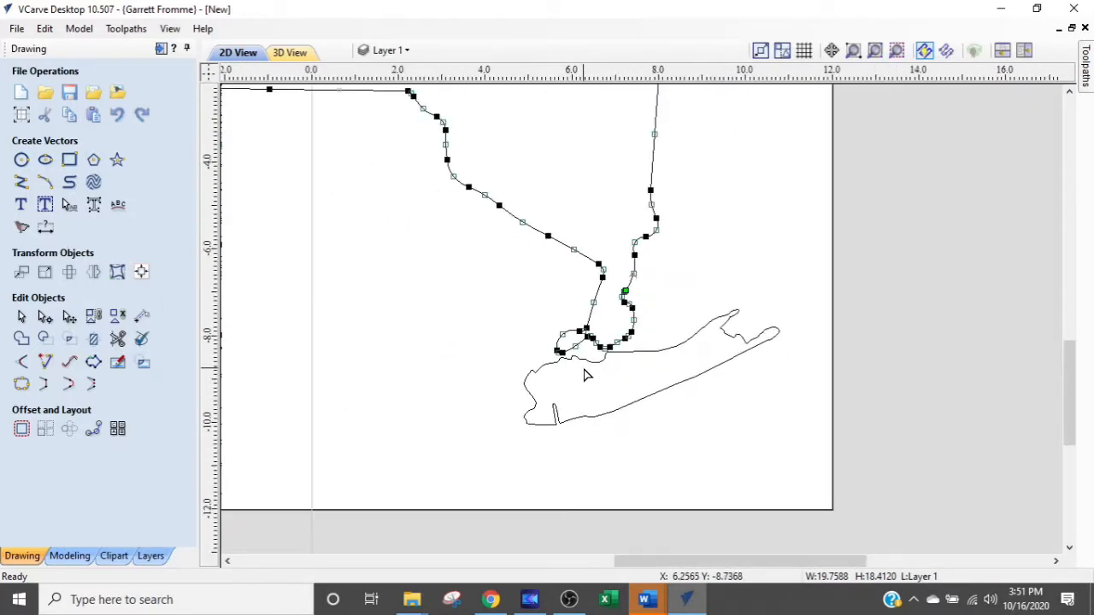
scroll(645, 282, "down", 2)
middle_click_drag(610, 274, 656, 405)
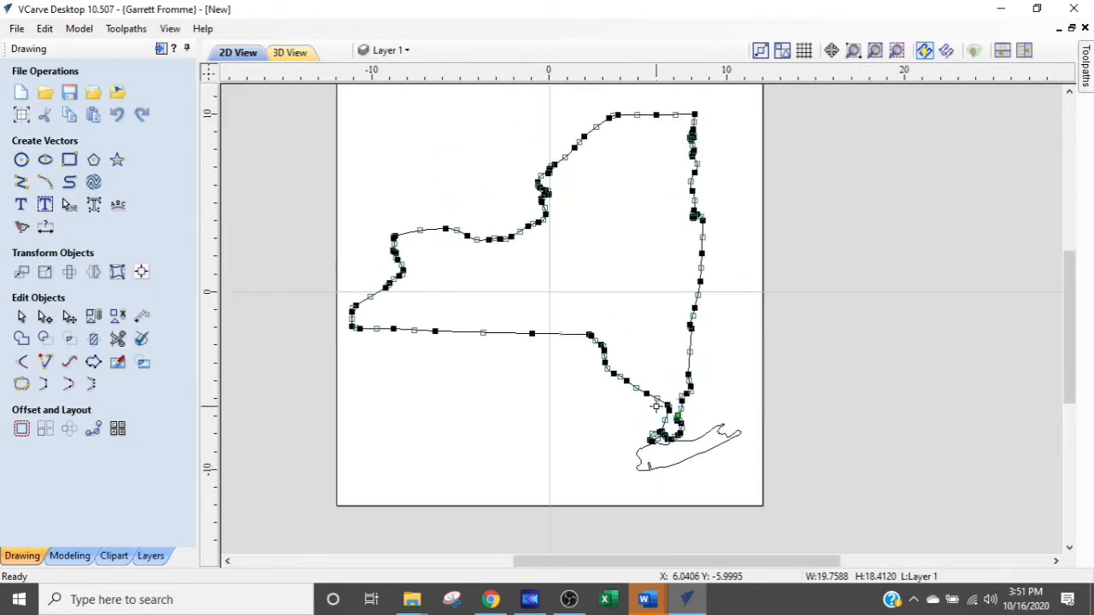
scroll(691, 461, "up", 2)
scroll(691, 459, "up", 2)
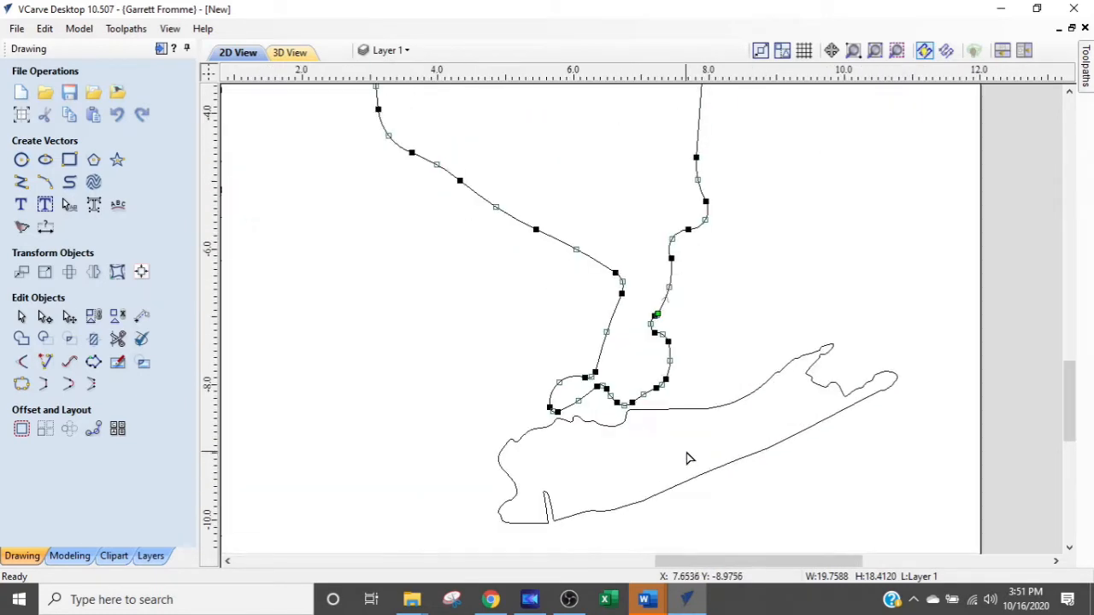
scroll(675, 428, "up", 1)
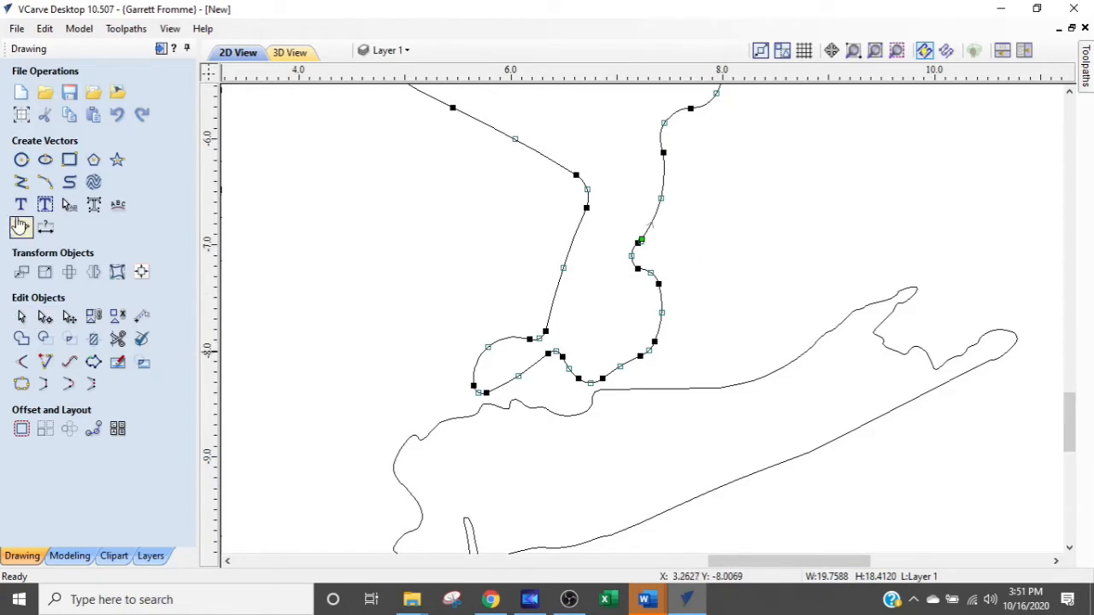
Step: Draw a reference circle 0.25 inches in diameter just east of the notch in the mainland's southeastern border
left_click(23, 162)
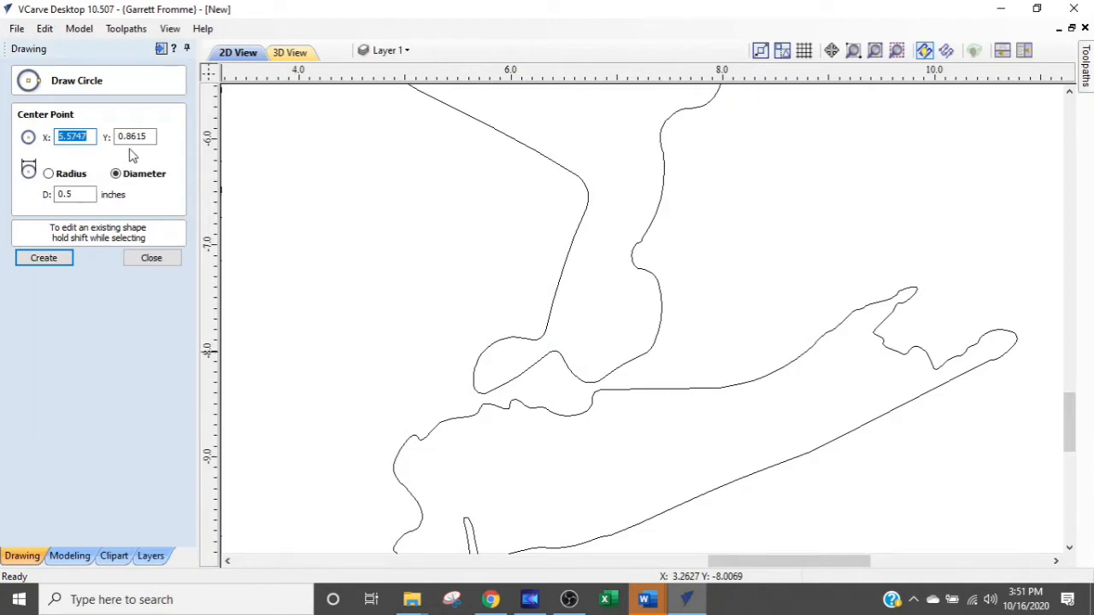
left_click_drag(85, 194, 3, 201)
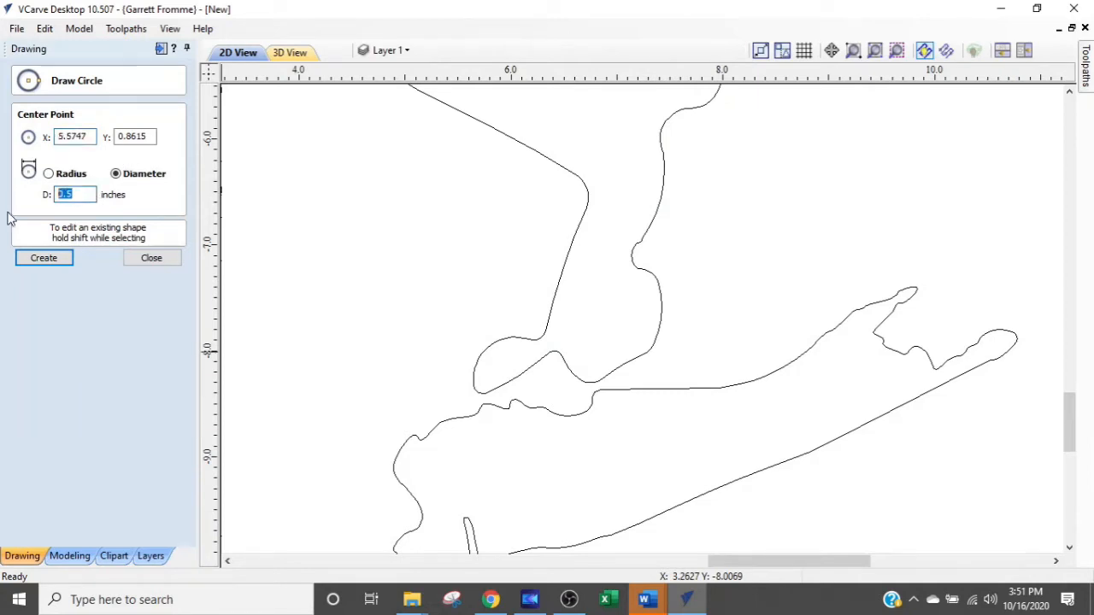
type(".2")
left_click(663, 249)
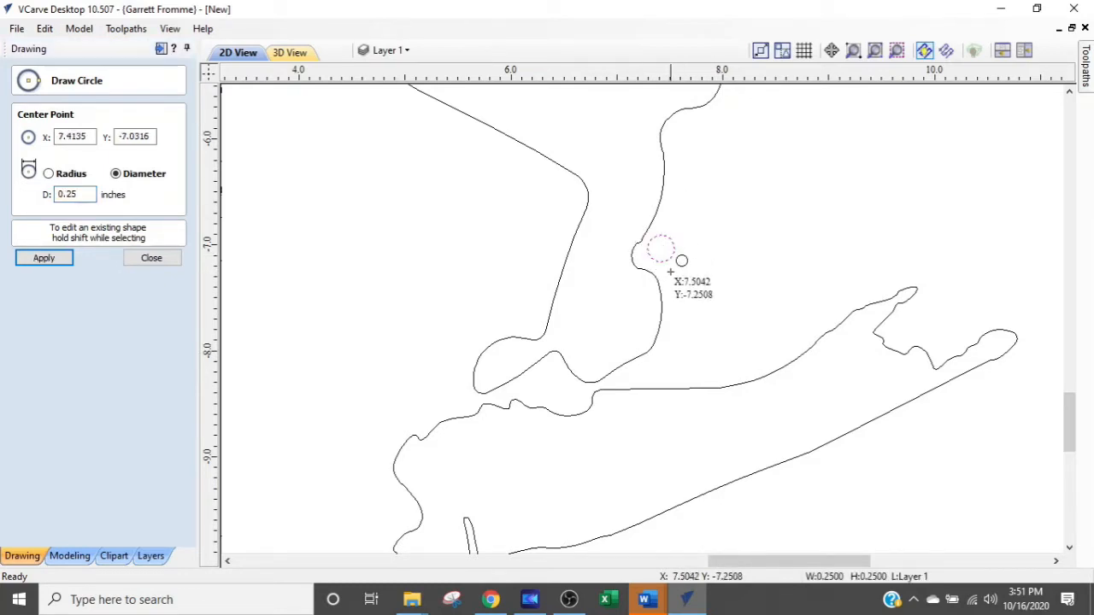
key("Escape")
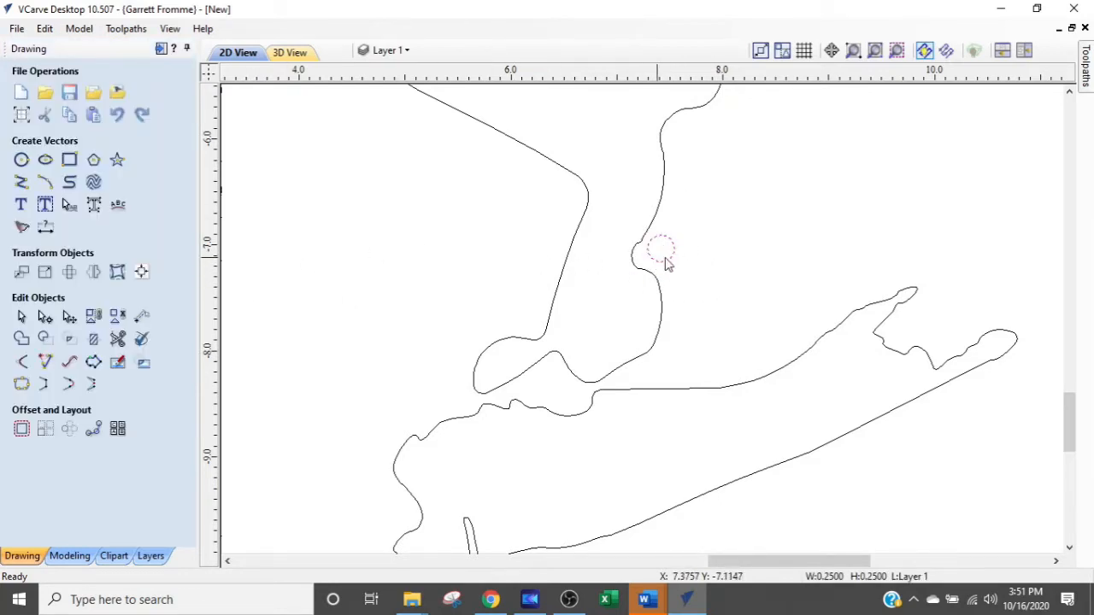
Step: Move the reference circle eastward and over to the west of the mainland's southern tip, and delete it
scroll(675, 265, "up", 3)
left_click(665, 250)
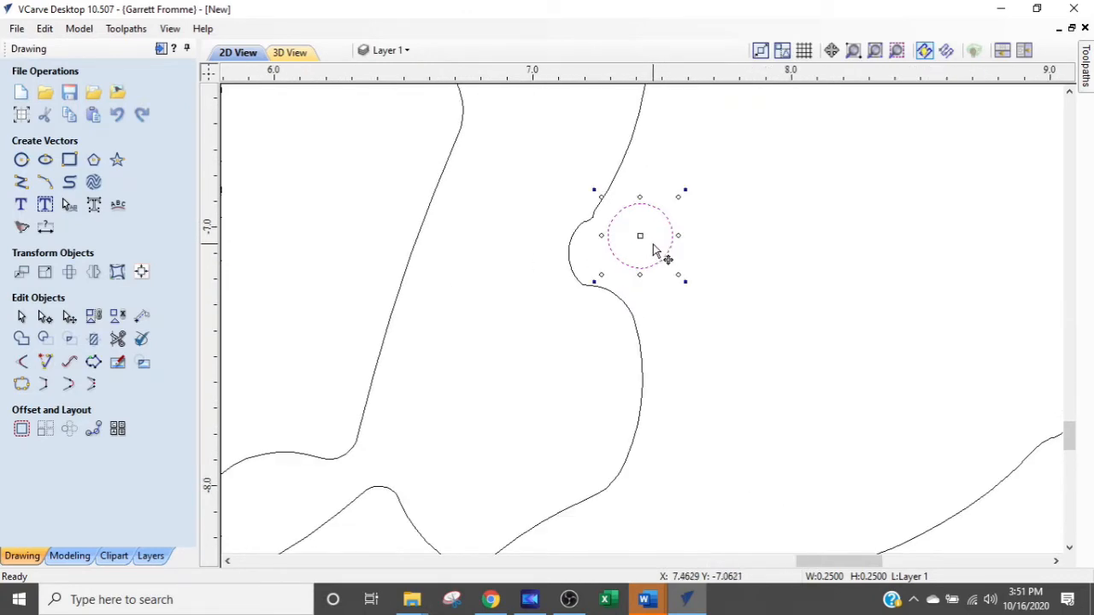
left_click_drag(641, 236, 760, 276)
scroll(759, 278, "down", 2)
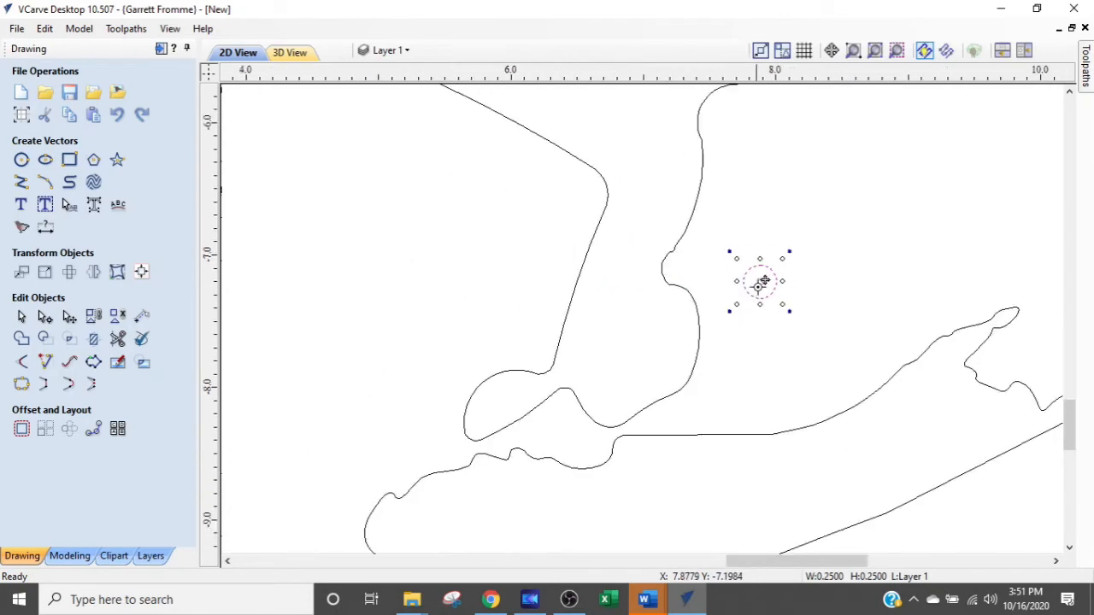
mouse_move(760, 281)
left_mouse_down()
mouse_move(750, 343)
mouse_move(659, 427)
mouse_move(687, 416)
mouse_move(725, 324)
mouse_move(701, 276)
mouse_move(710, 313)
mouse_move(698, 401)
mouse_move(676, 419)
mouse_move(795, 401)
mouse_move(982, 286)
mouse_move(1026, 304)
mouse_move(994, 373)
mouse_move(1016, 359)
mouse_move(864, 325)
mouse_move(831, 331)
left_mouse_up()
scroll(821, 328, "down", 2)
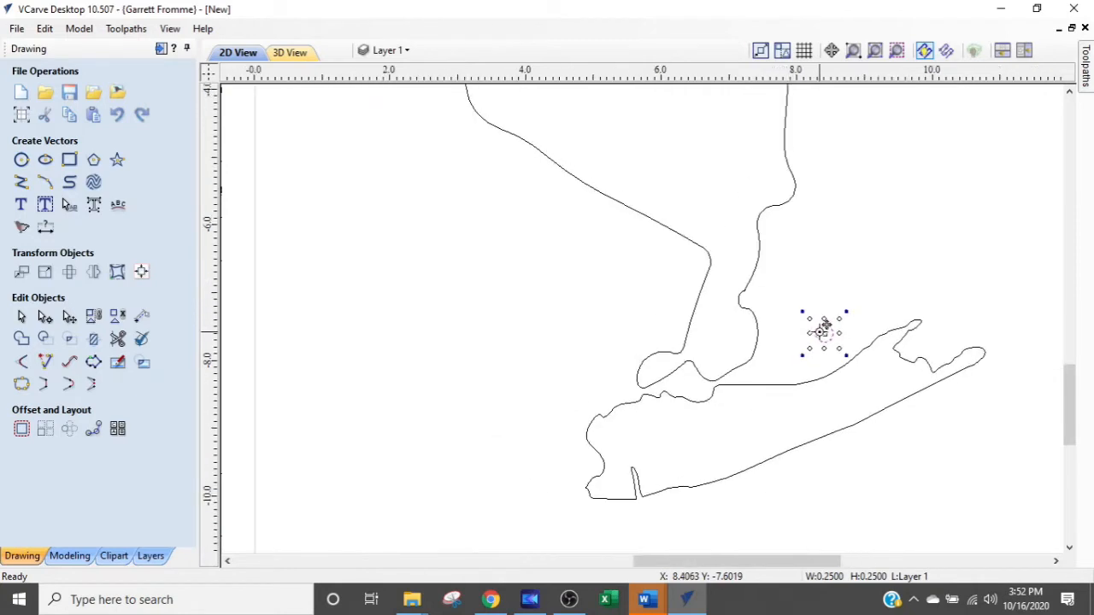
middle_click_drag(771, 280, 727, 236)
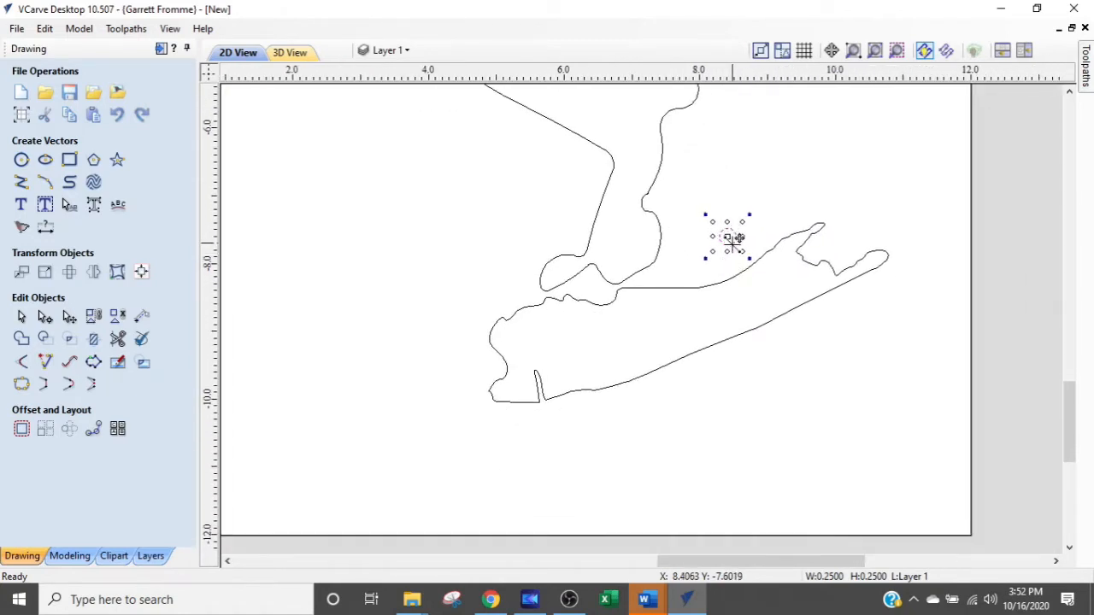
left_click_drag(731, 243, 481, 268)
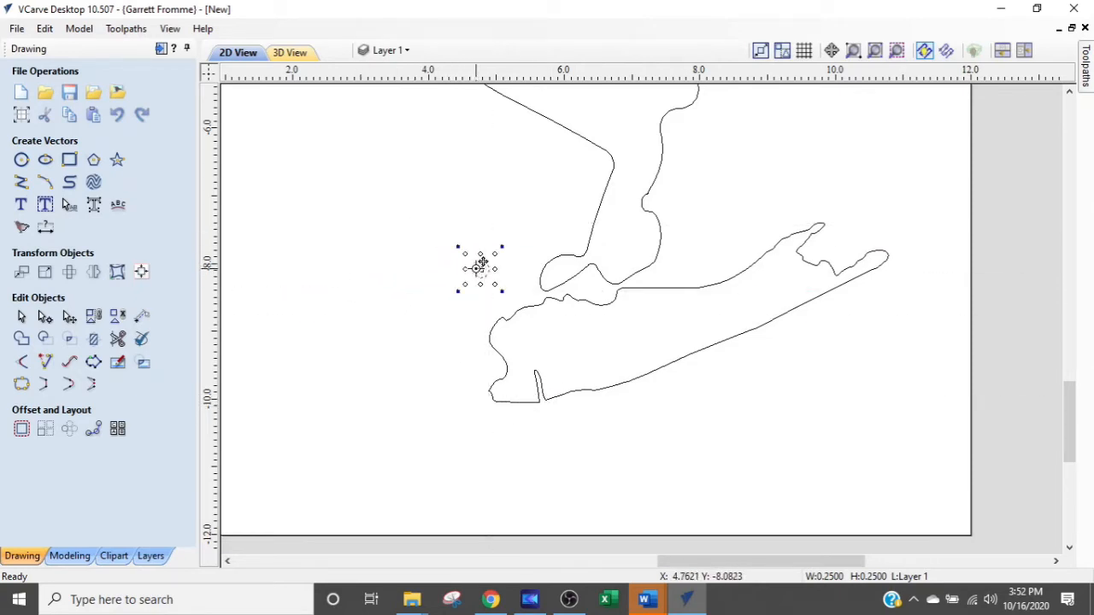
key("Delete")
Step: Delete the nodes of the narrow slit in Long Island's southwestern shore so the coastline runs straight across
scroll(532, 359, "up", 3)
left_click(545, 412)
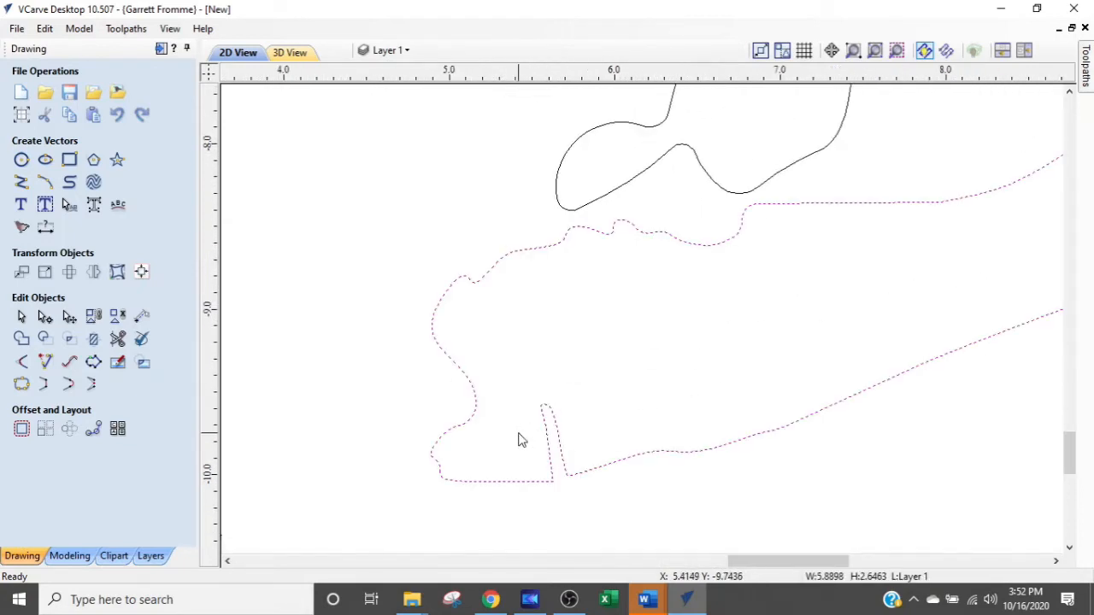
left_click(46, 317)
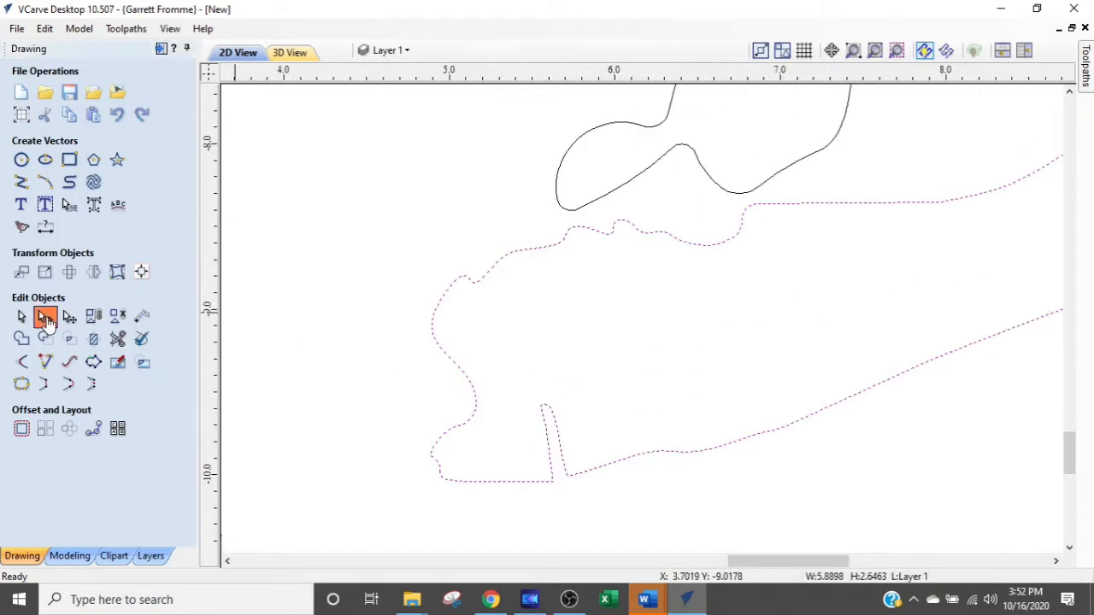
scroll(547, 414, "up", 3)
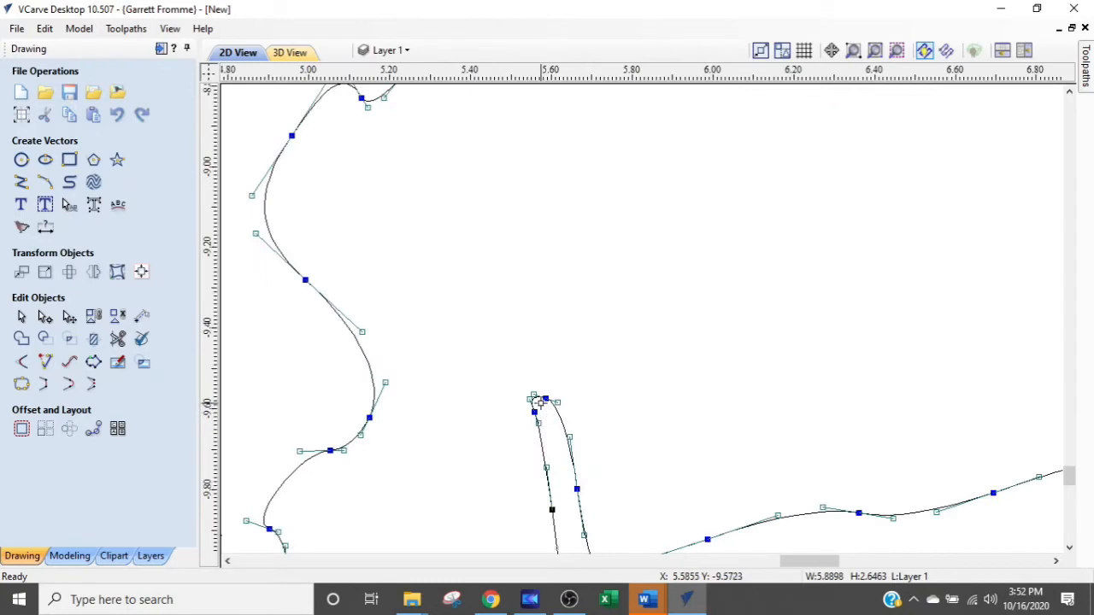
key("Delete")
key("Delete")
key("Delete")
scroll(574, 478, "down", 3)
scroll(598, 410, "up", 3)
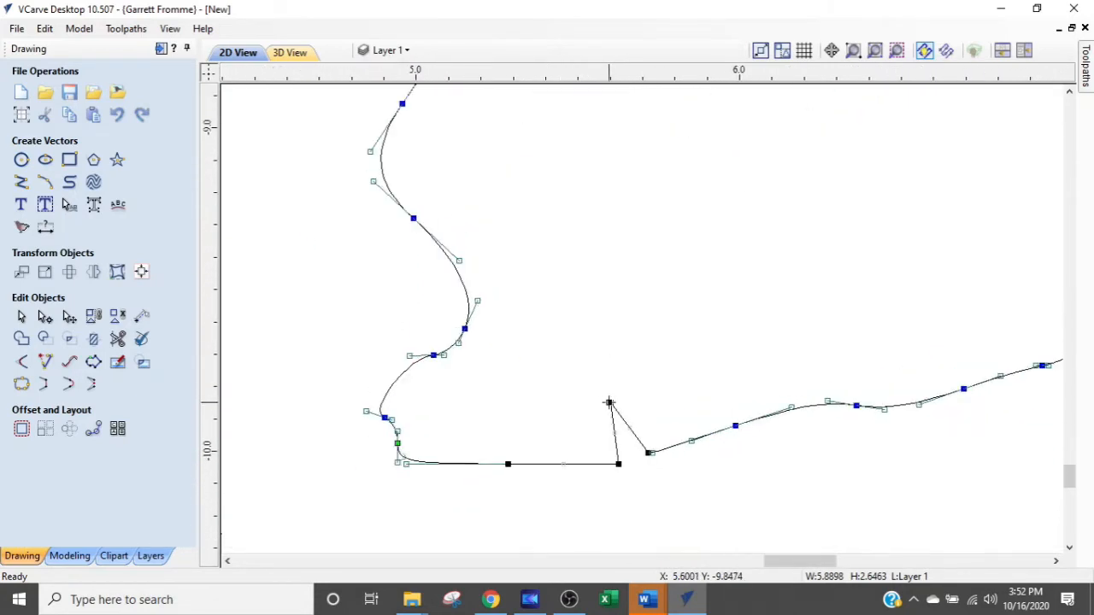
key("Delete")
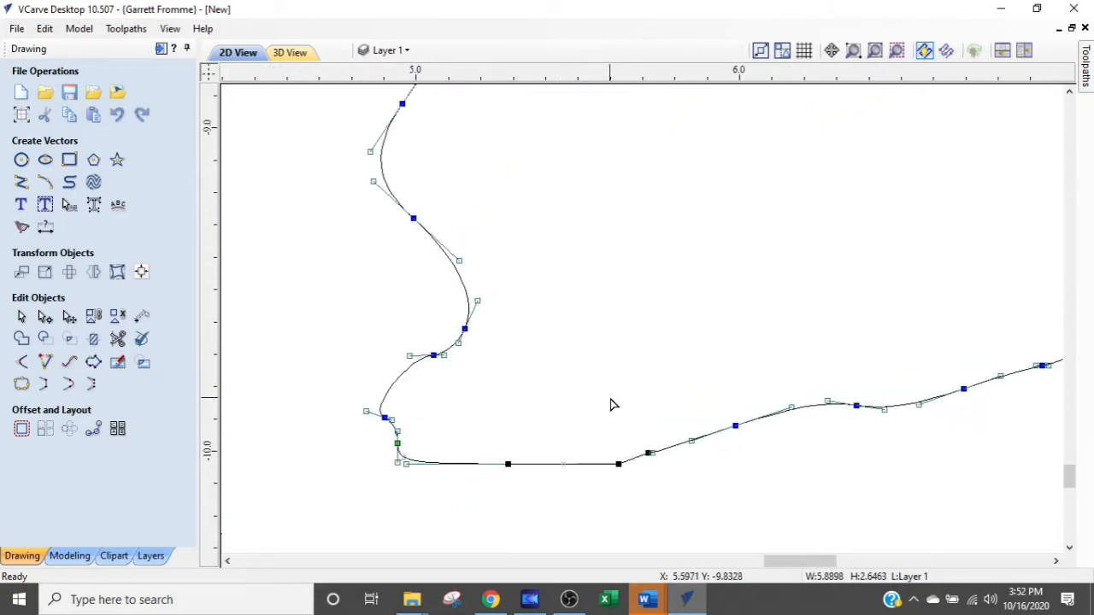
Step: Check the remaining nodes along Long Island's north shore and eastern forks, and leave node editing
scroll(611, 406, "down", 3)
scroll(645, 233, "up", 3)
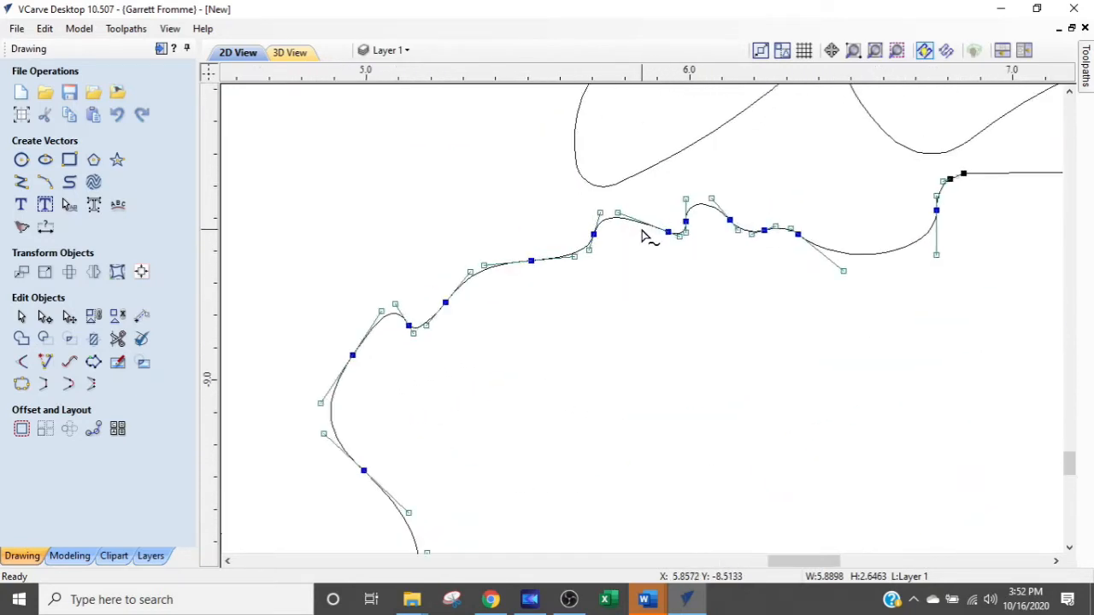
scroll(644, 244, "down", 2)
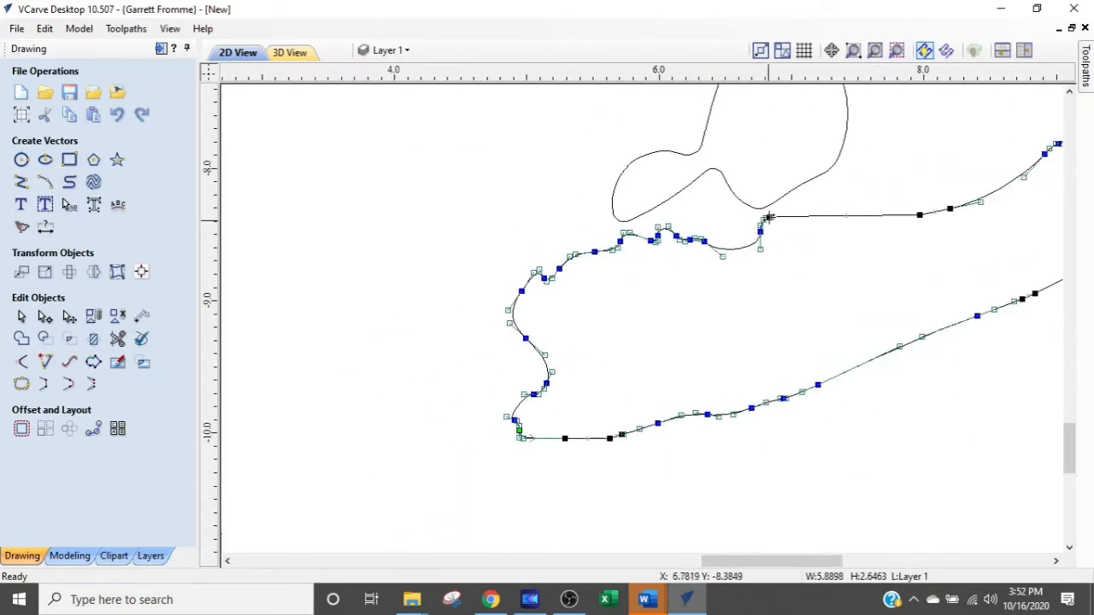
scroll(784, 267, "down", 2)
middle_click_drag(827, 252, 672, 250)
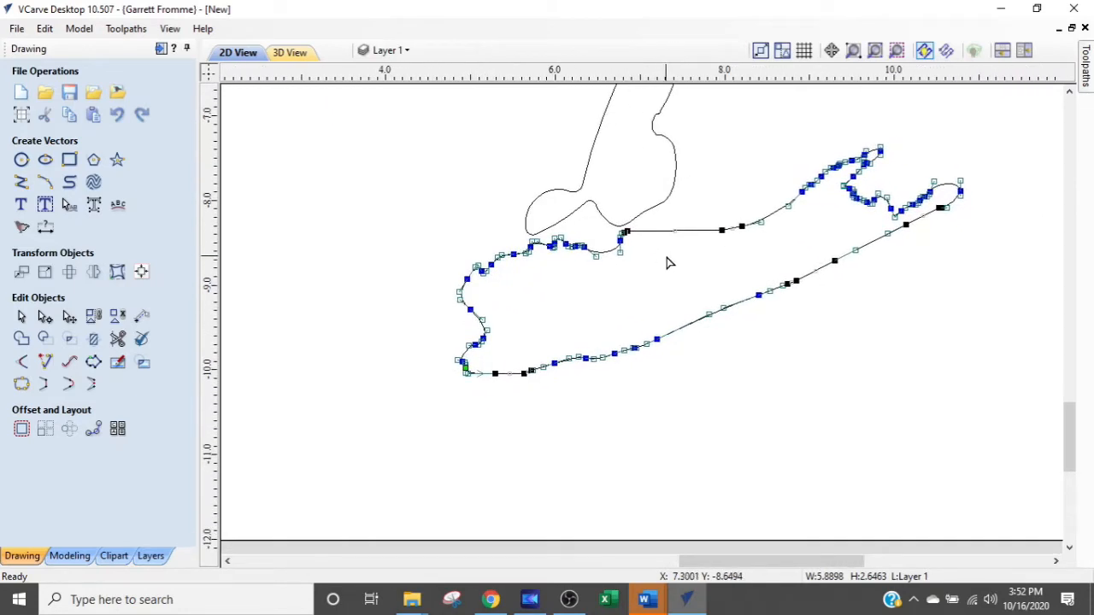
key("Escape")
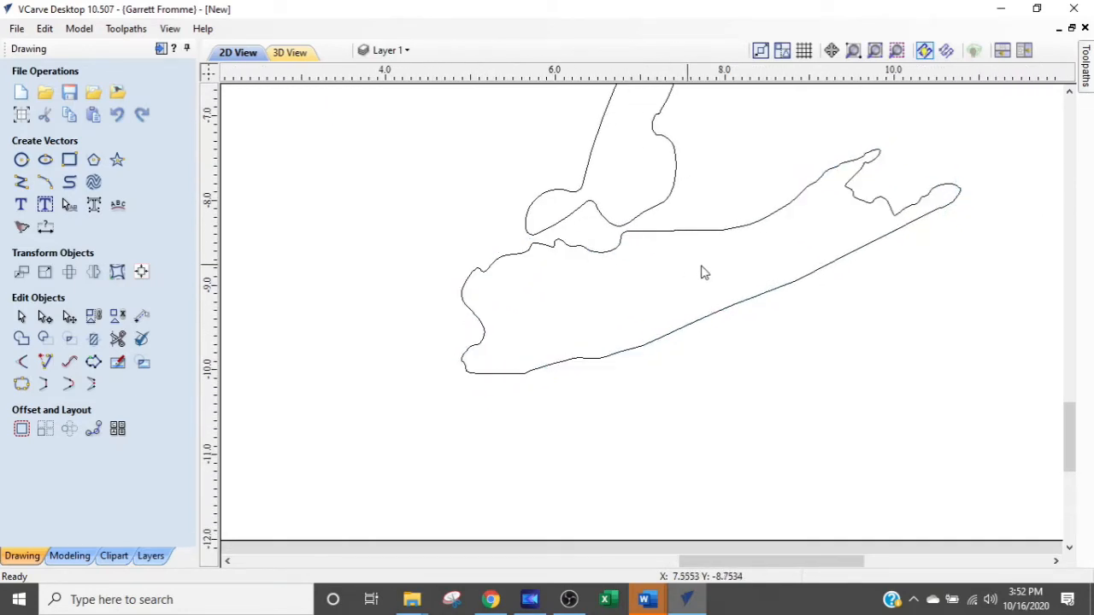
Step: Move the Long Island outline about 0.4 inches south to widen its gap from the mainland, and deselect it
left_click(908, 206)
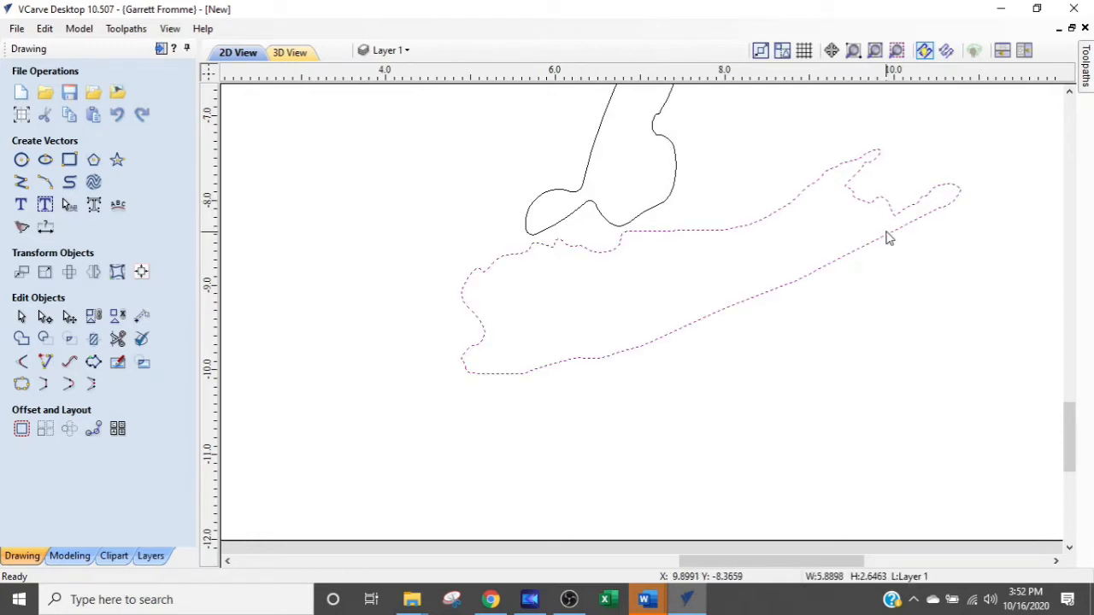
key("Escape")
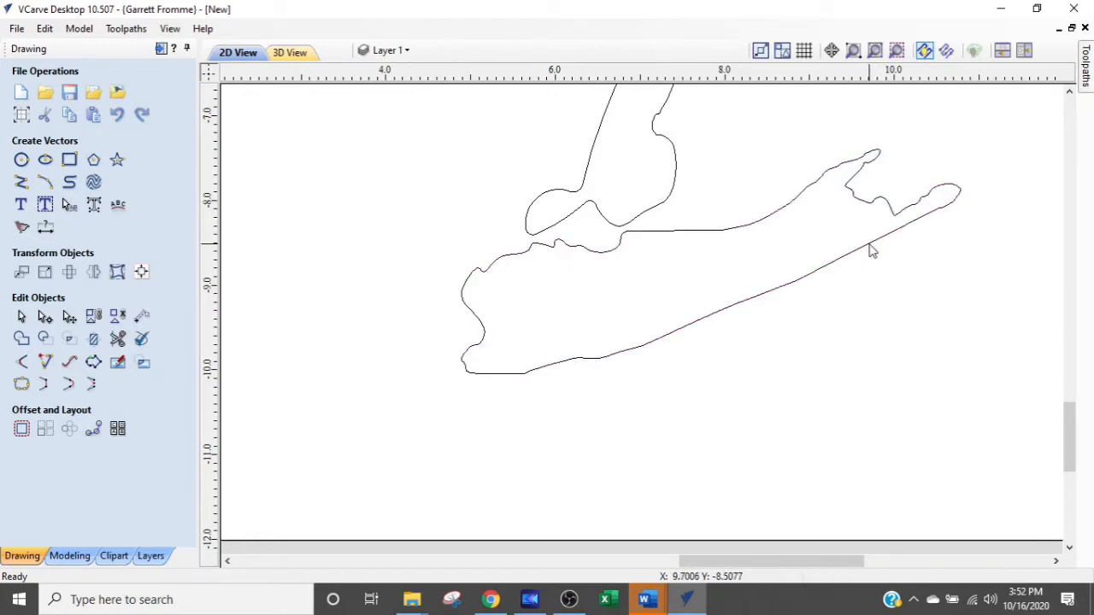
left_click(869, 250)
left_click(870, 250)
scroll(868, 244, "down", 3)
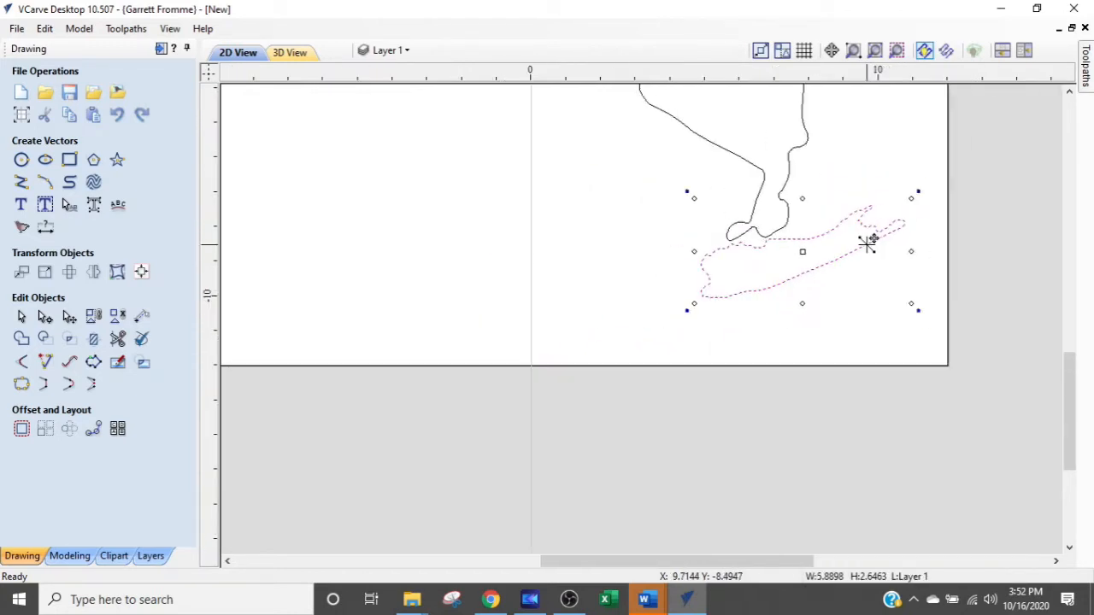
scroll(796, 236, "up", 2)
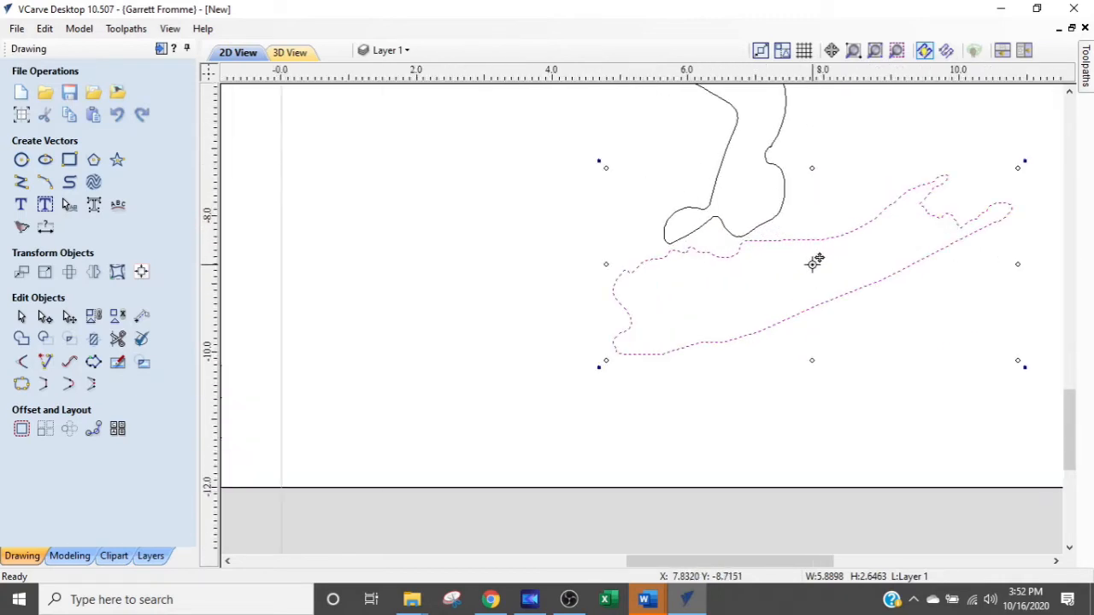
left_click_drag(814, 264, 812, 286)
scroll(812, 284, "down", 3)
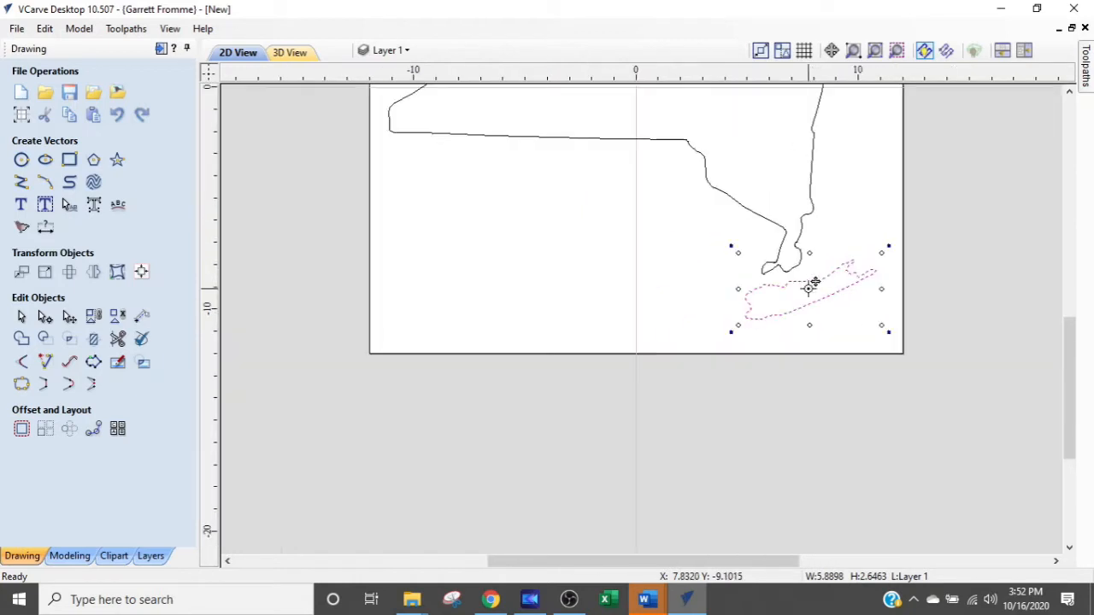
left_click(641, 237)
scroll(629, 257, "down", 3)
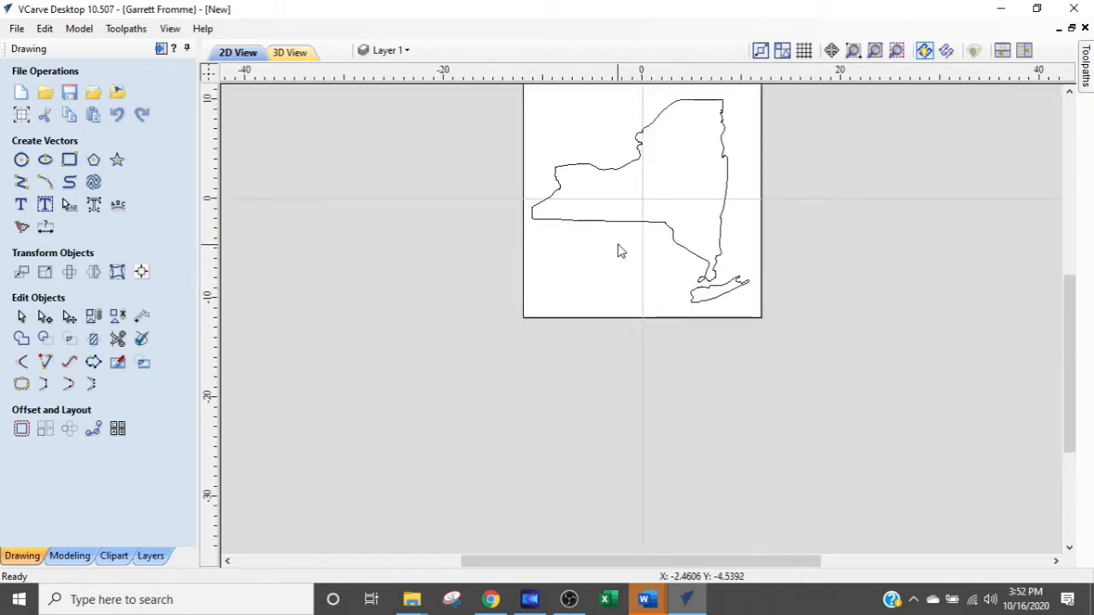
Step: Delete the nodes of the small westward bump on the mainland's northeastern border near X 7.9, Y 8.7
scroll(650, 188, "up", 4)
scroll(671, 171, "down", 1)
scroll(796, 132, "up", 4)
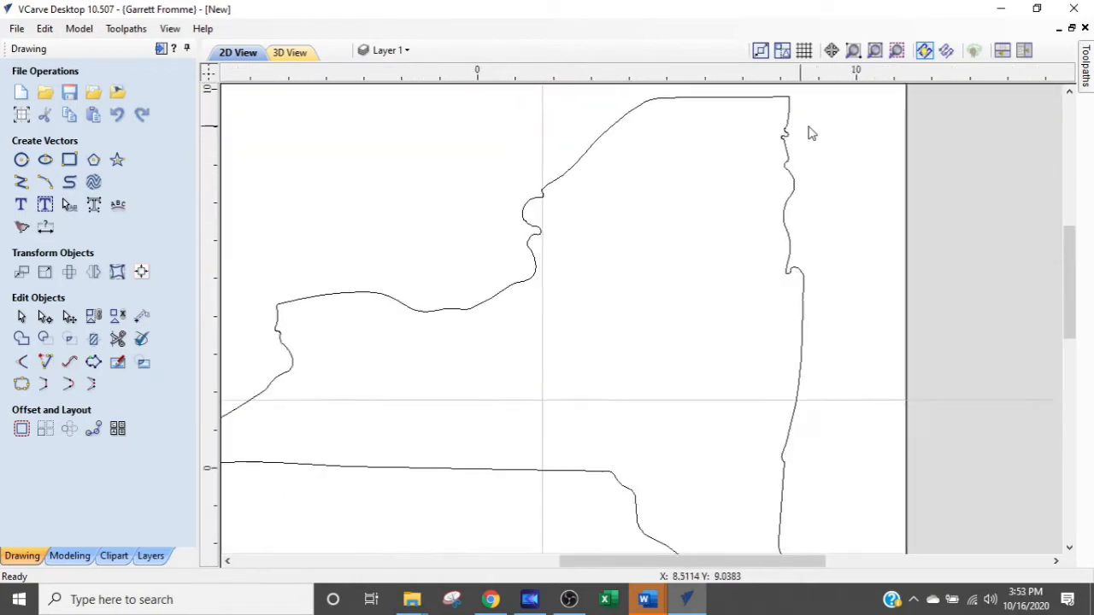
scroll(756, 141, "up", 2)
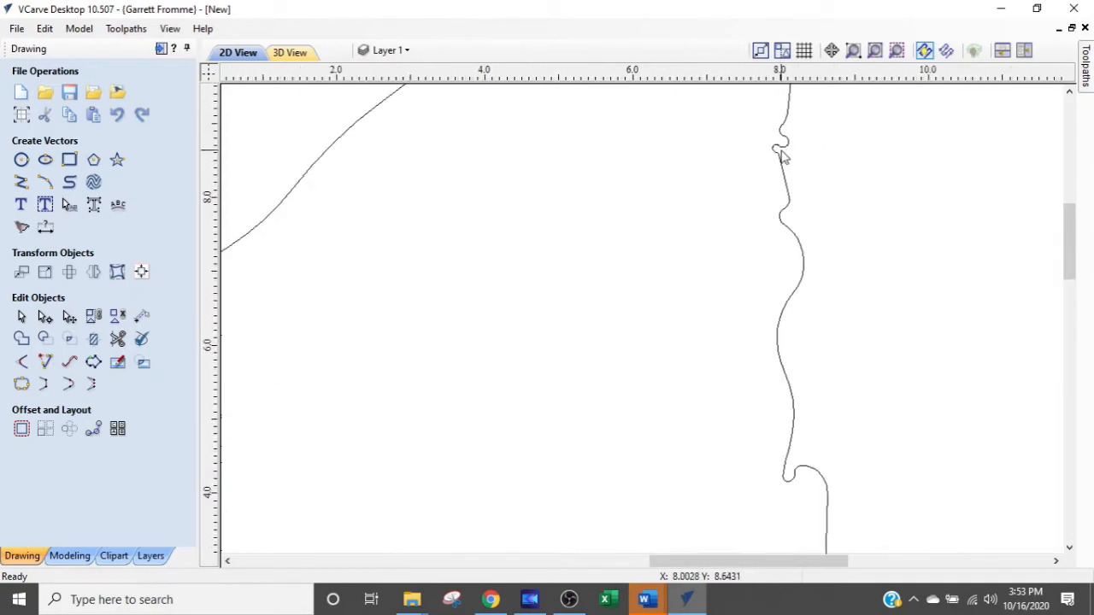
scroll(783, 156, "up", 1)
scroll(783, 156, "up", 1)
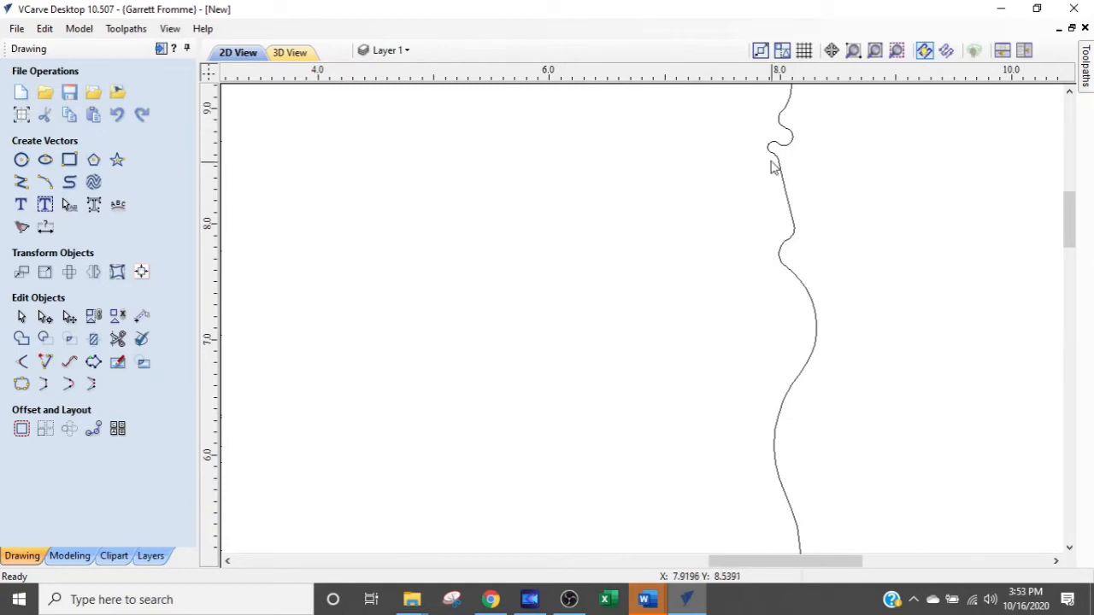
left_click(773, 149)
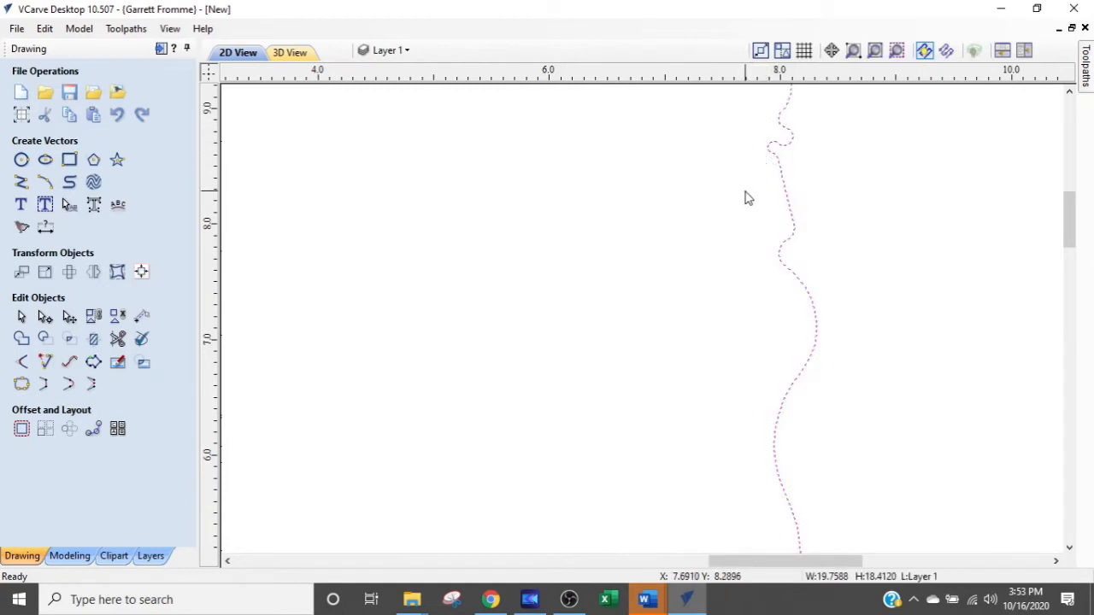
key("n")
scroll(769, 145, "up", 2)
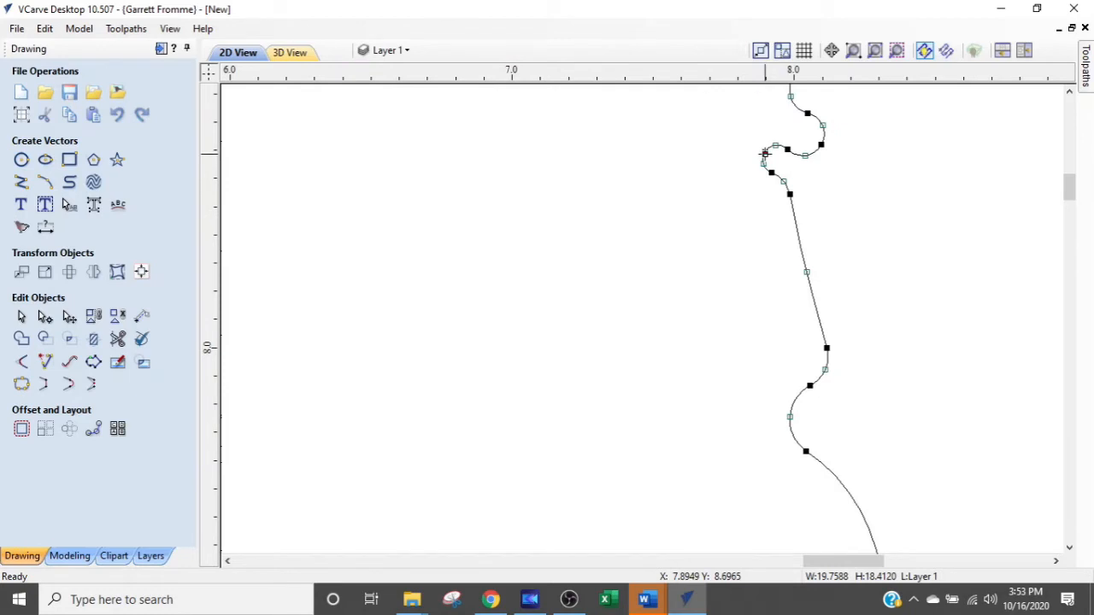
left_click_drag(788, 151, 773, 174)
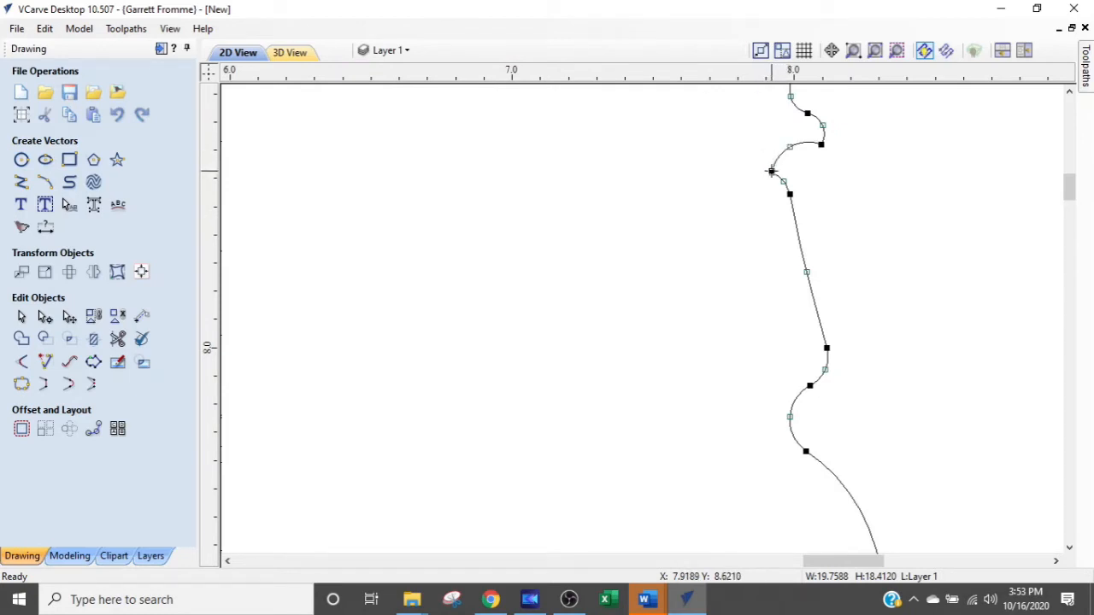
key("d")
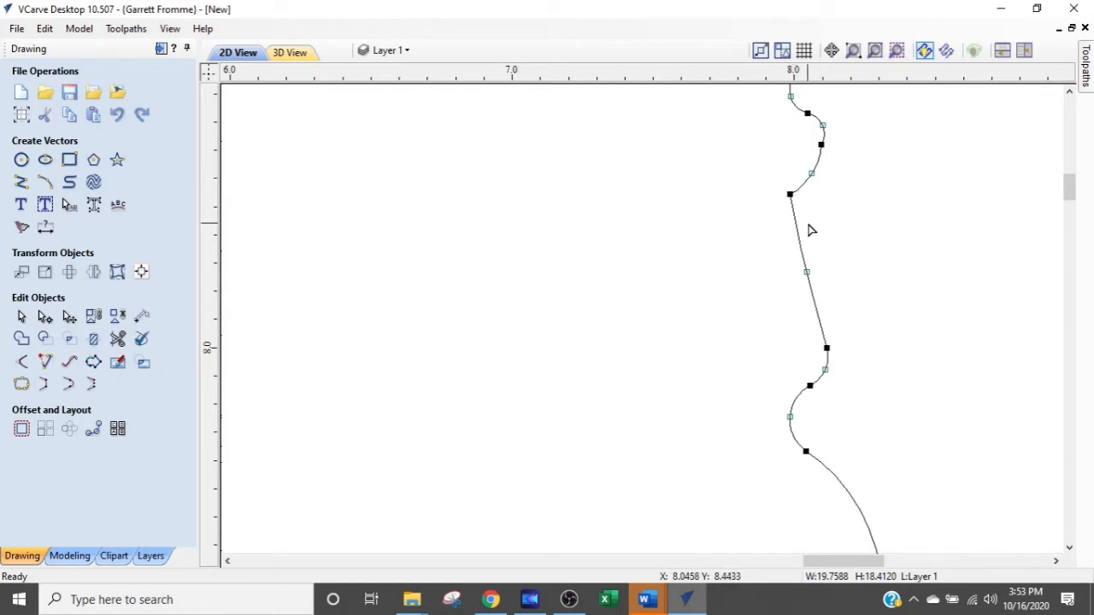
Step: Reshape the curve above the corner node near X 7.98, Y 8.54 so the northeastern border bends more smoothly
scroll(812, 229, "down", 3)
scroll(819, 224, "up", 5)
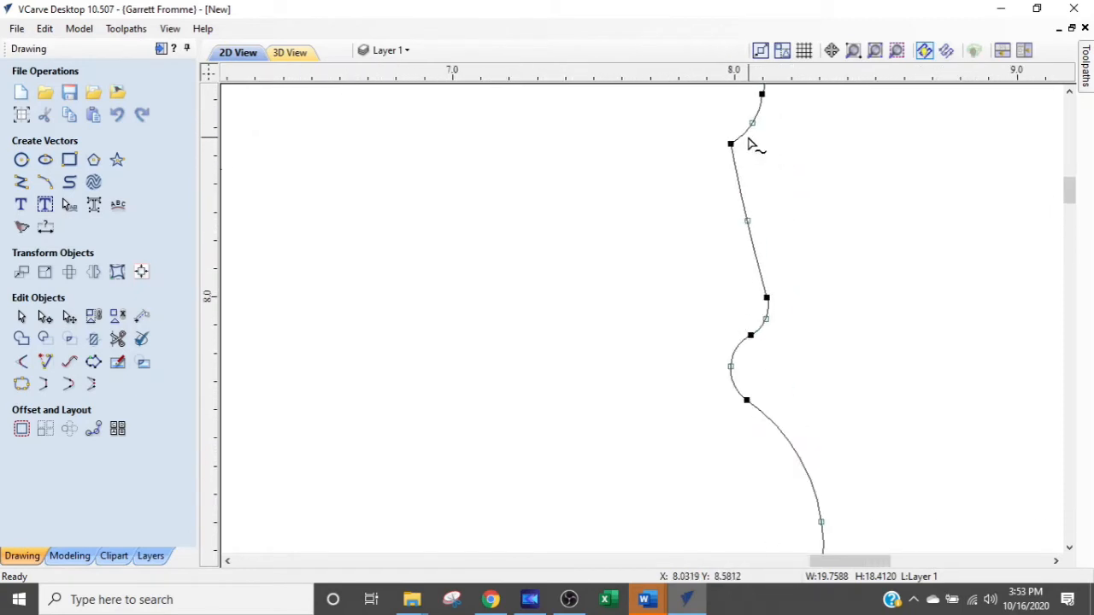
scroll(731, 144, "up", 2)
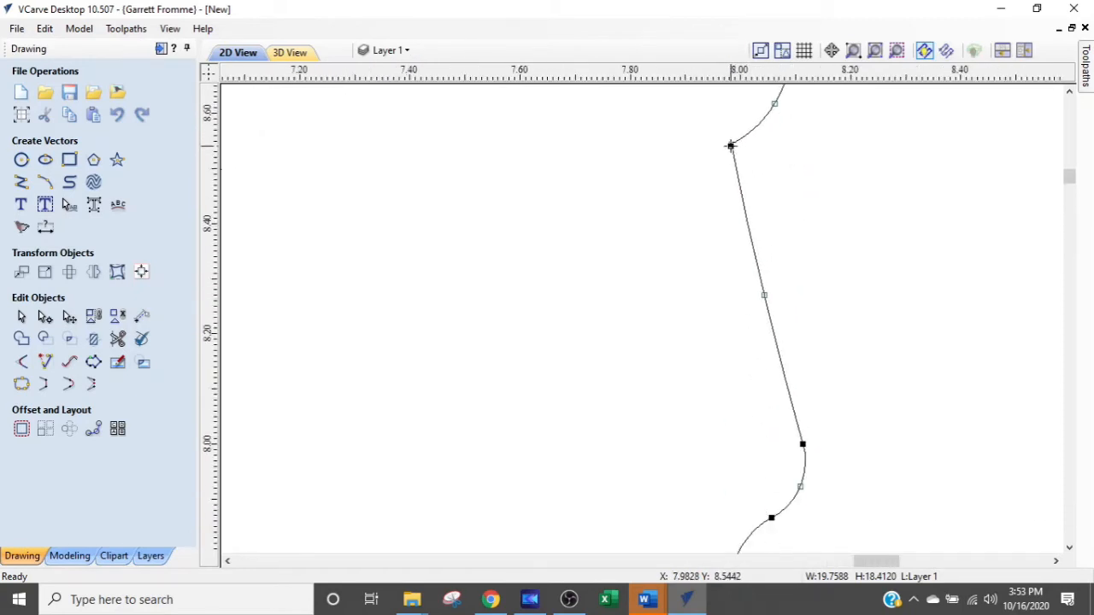
left_click_drag(731, 146, 731, 145)
left_click_drag(754, 149, 743, 151)
left_click_drag(776, 105, 750, 104)
scroll(742, 193, "down", 4)
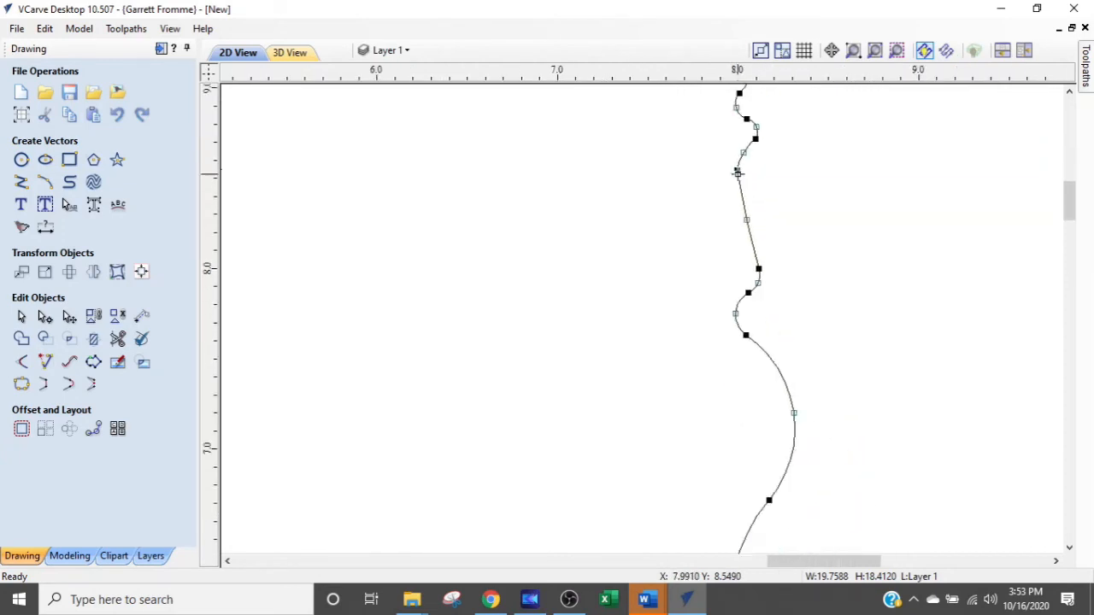
Step: Check the width of the hooked notch on the eastern border with a 0.25-inch diameter circle, and delete the circle
middle_click_drag(775, 147, 767, 95)
middle_click_drag(756, 303, 791, 114)
middle_click_drag(820, 351, 794, 261)
scroll(762, 337, "up", 2)
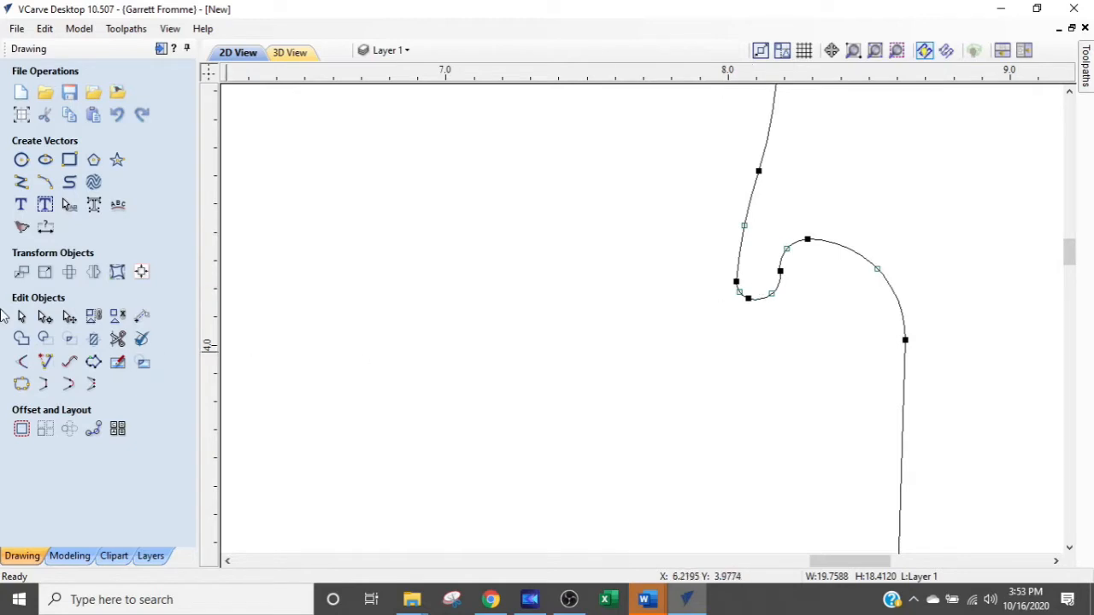
left_click(32, 165)
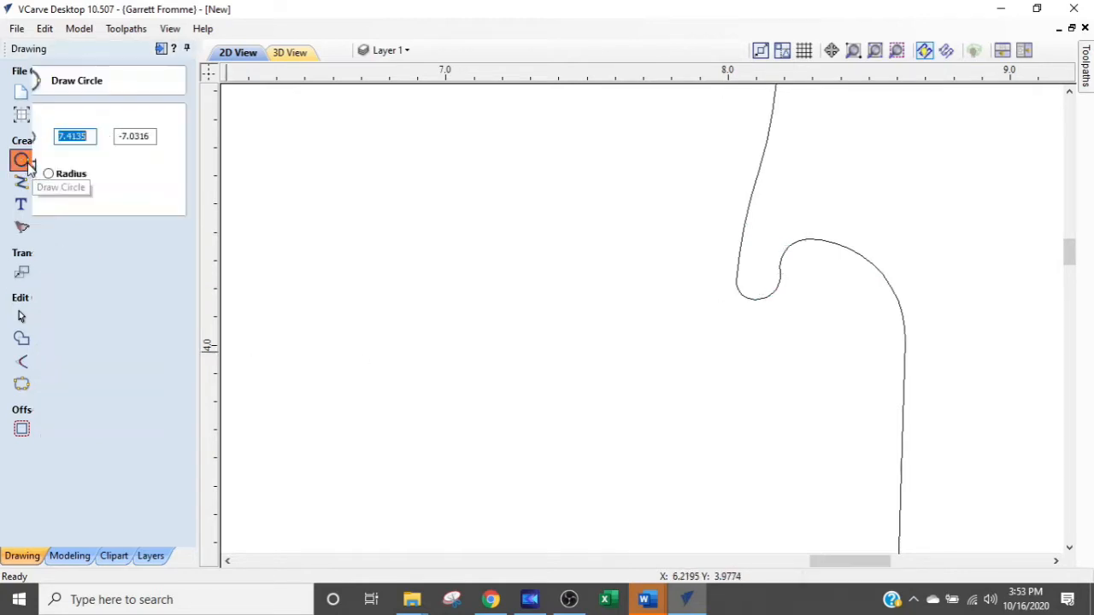
left_click(753, 274)
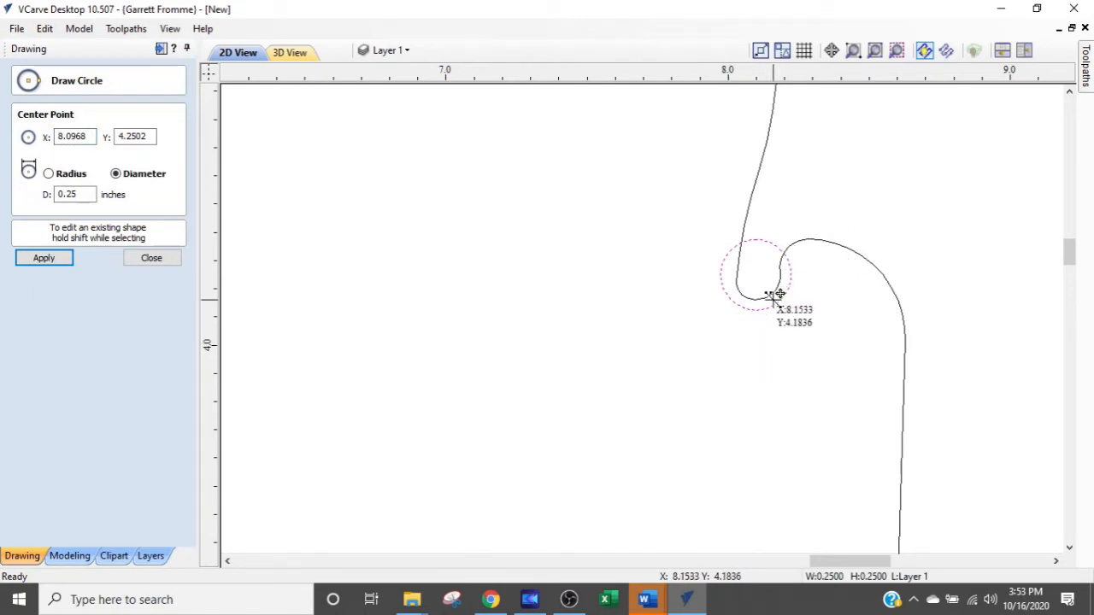
key("Escape")
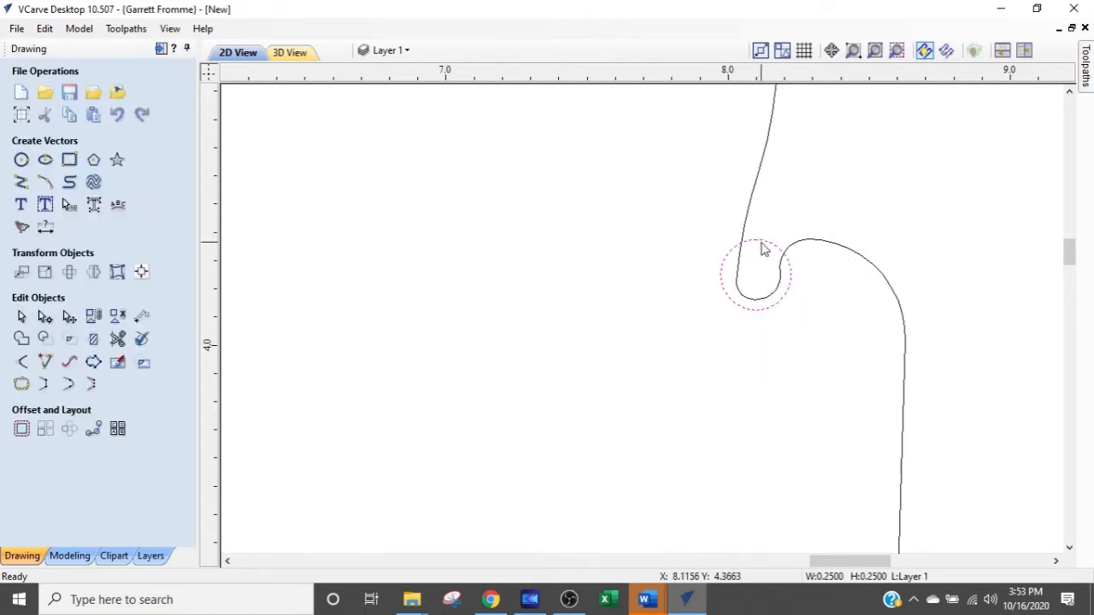
key("Delete")
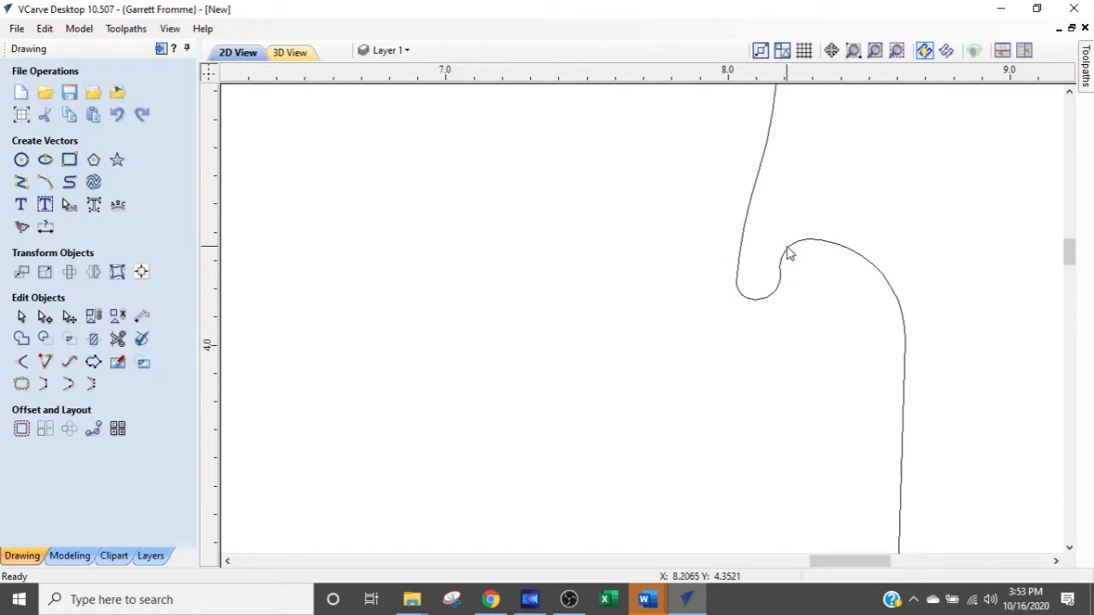
Step: Widen the eastern border's hooked notch by moving its west node outward to the west and its two east-side nodes east
left_click(788, 250)
left_click(797, 248)
left_click(791, 246)
double_click(791, 250)
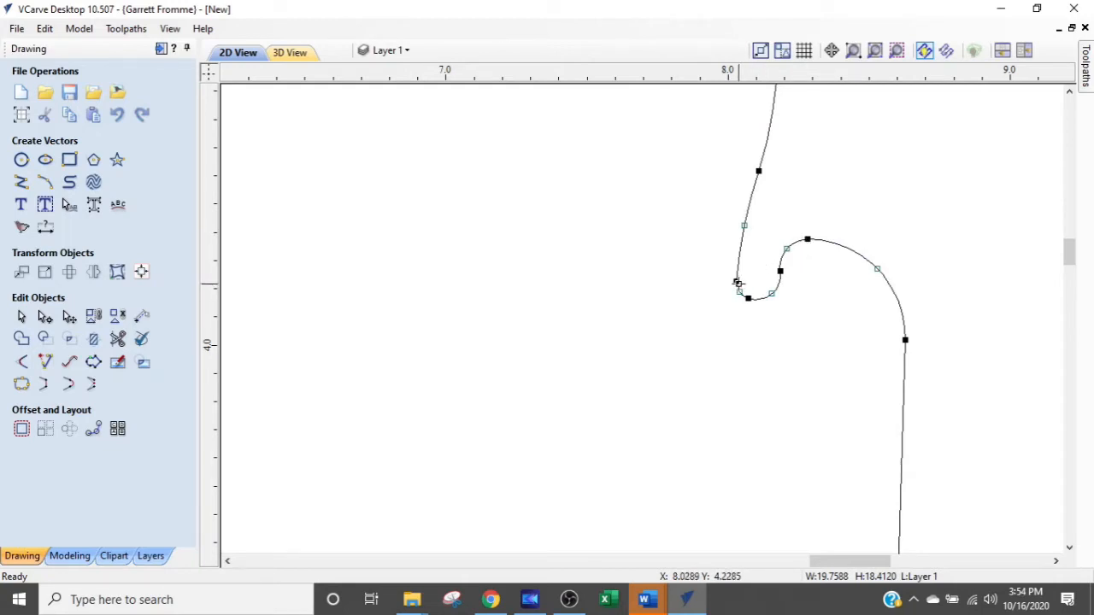
left_click_drag(737, 281, 723, 280)
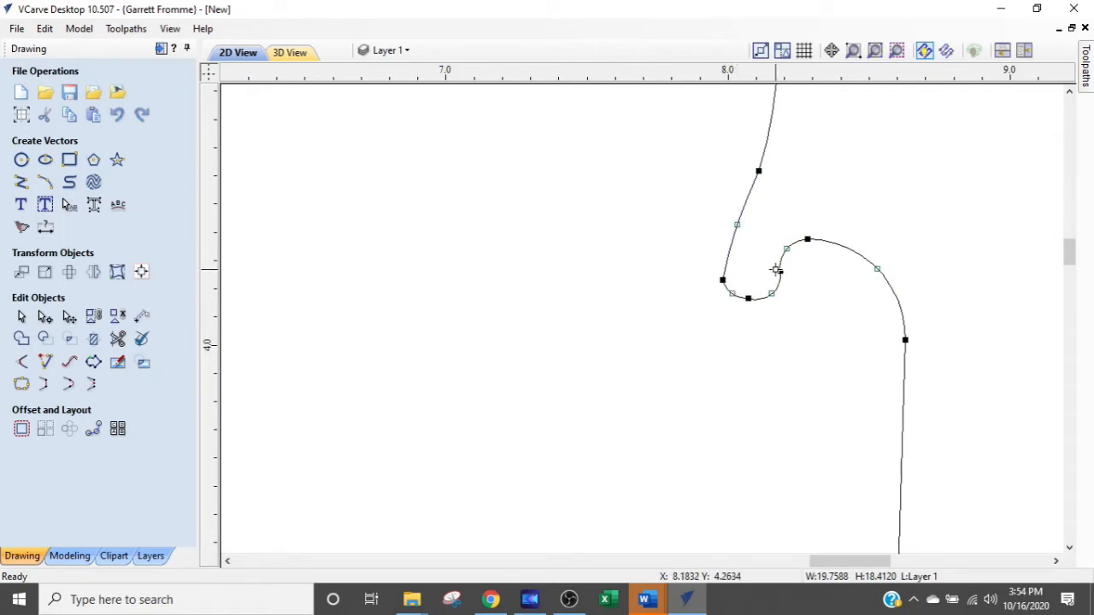
left_click_drag(808, 240, 829, 243)
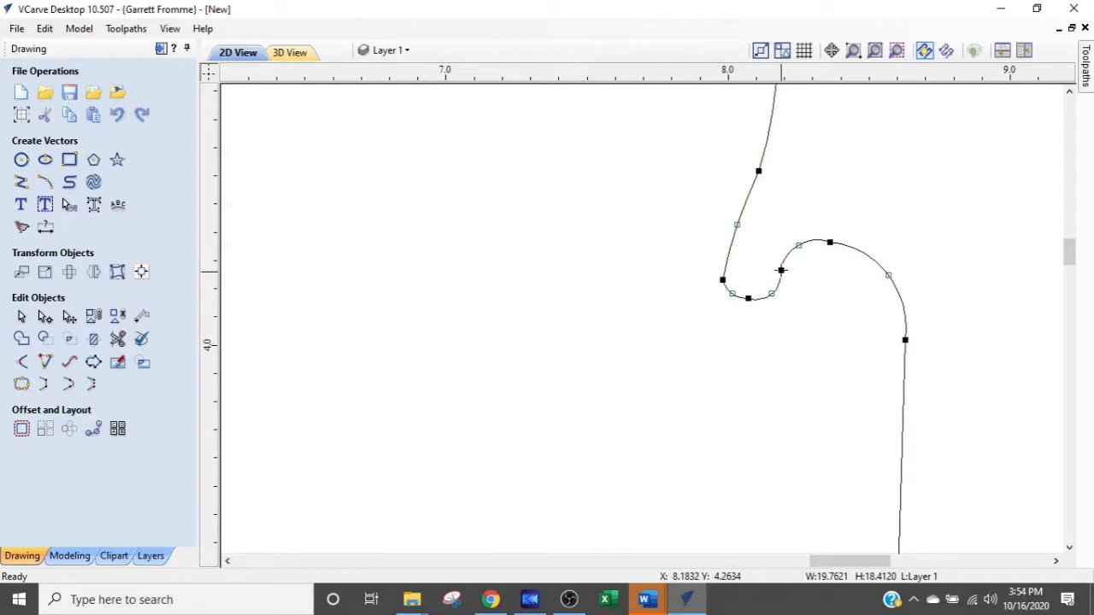
left_click_drag(780, 273, 798, 274)
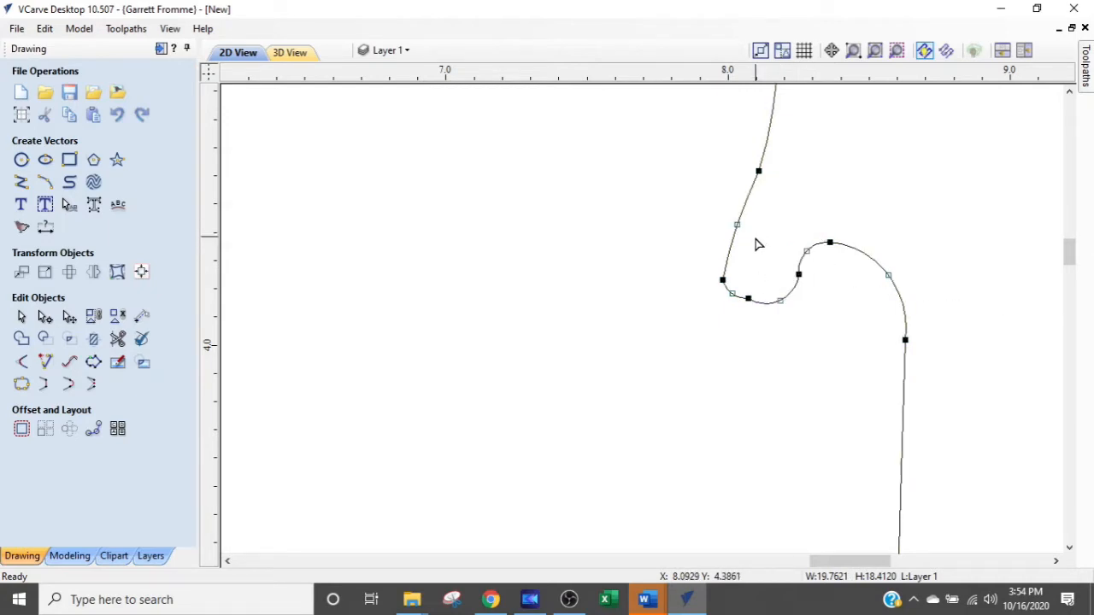
Step: Examine the mainland outline down the eastern border and around the southern tip beside Long Island for narrow gaps
scroll(756, 244, "down", 4)
scroll(911, 193, "up", 2)
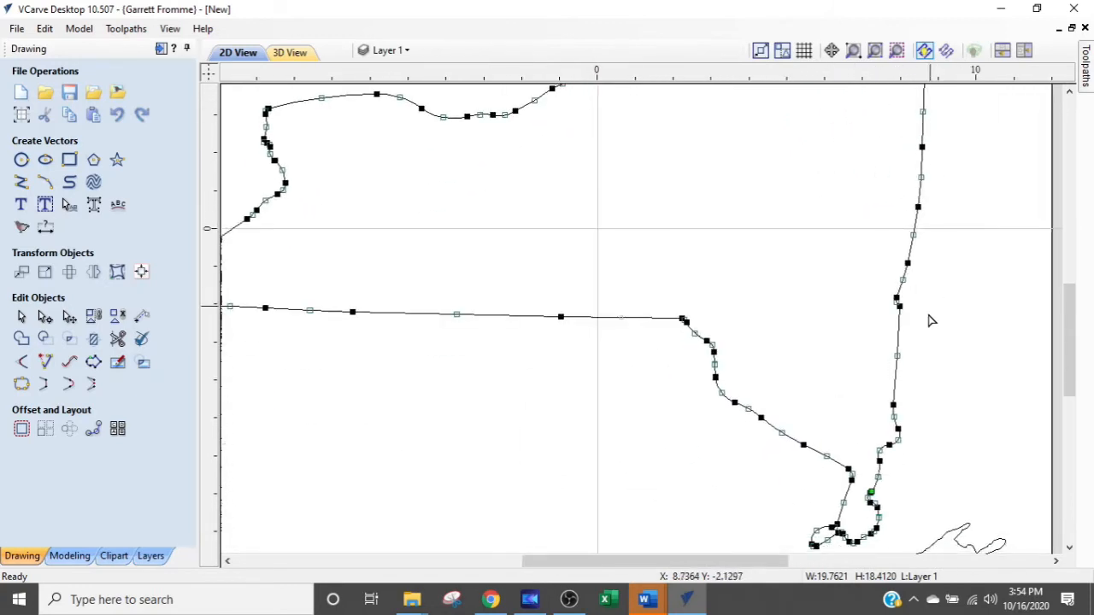
scroll(936, 307, "up", 4)
middle_click_drag(879, 369, 881, 5)
middle_click_drag(818, 547, 852, 296)
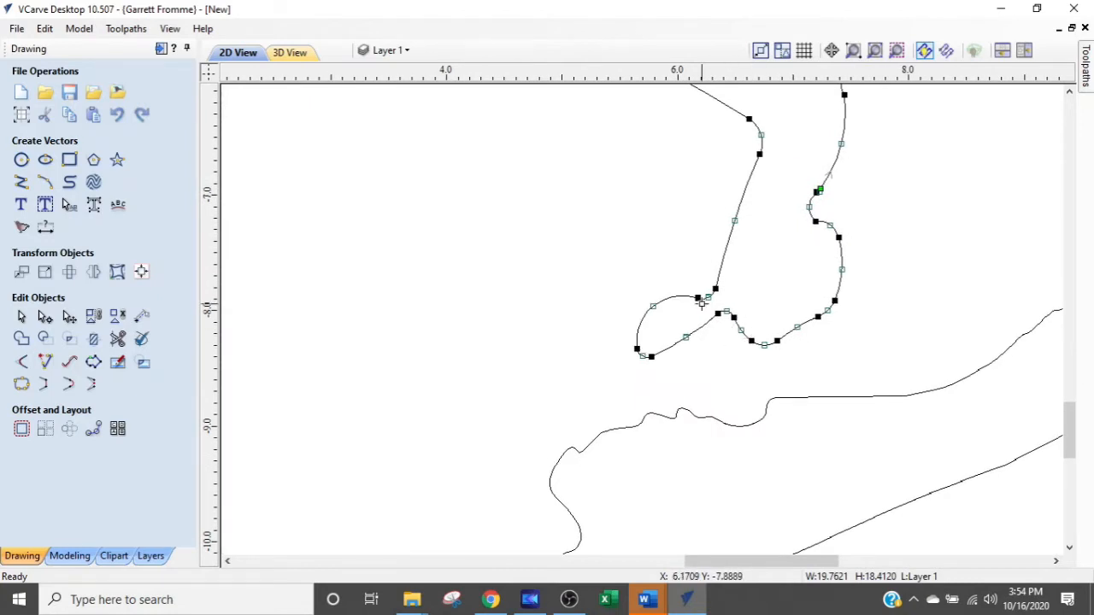
scroll(697, 301, "down", 3)
scroll(714, 342, "up", 3)
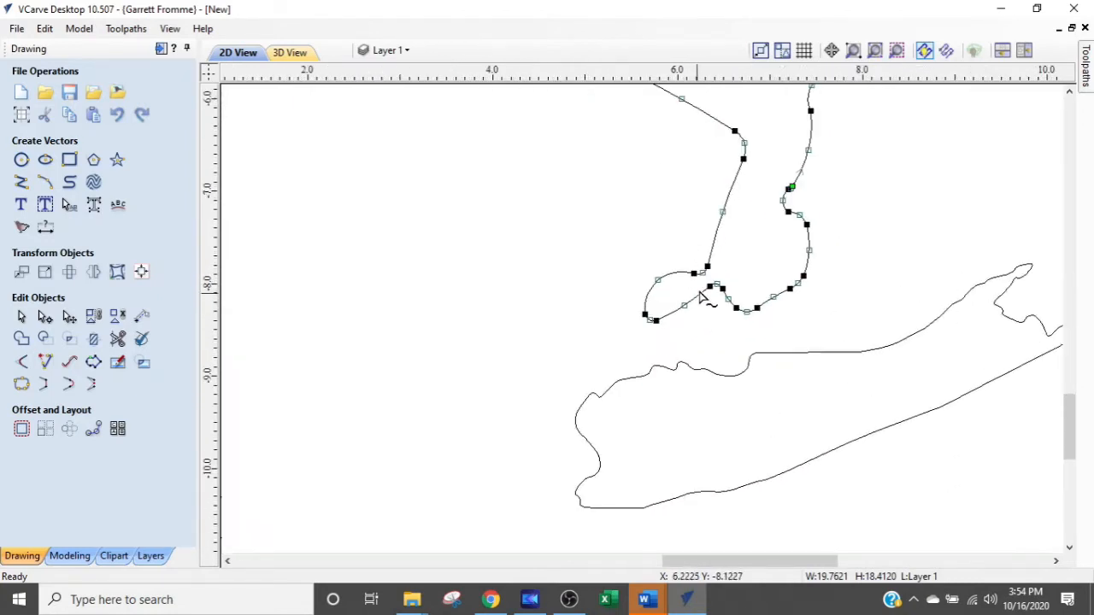
scroll(699, 295, "down", 3)
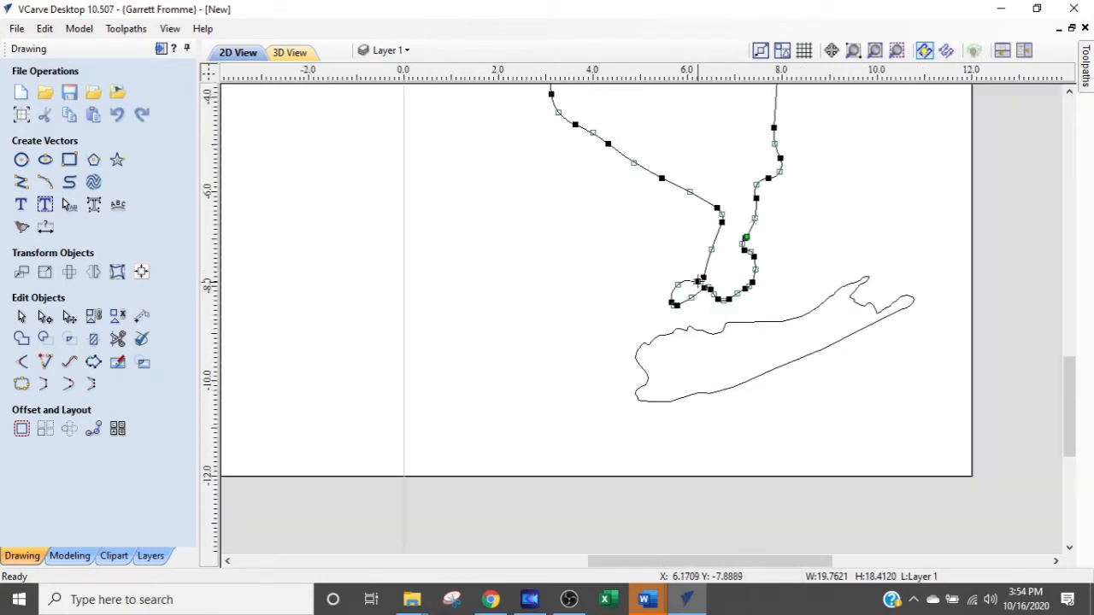
scroll(696, 286, "up", 4)
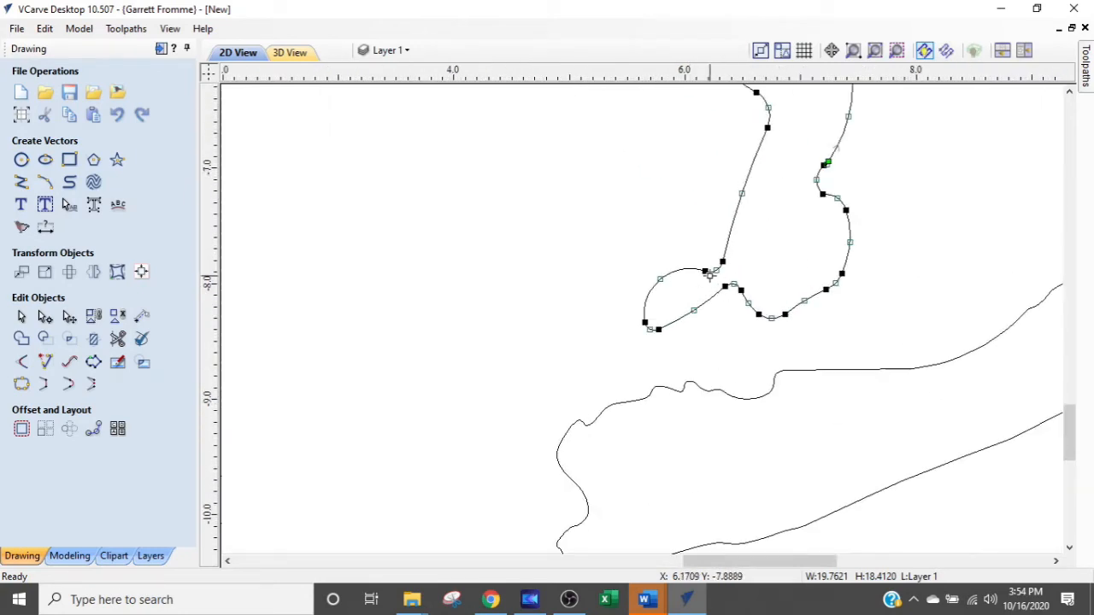
scroll(735, 218, "down", 3)
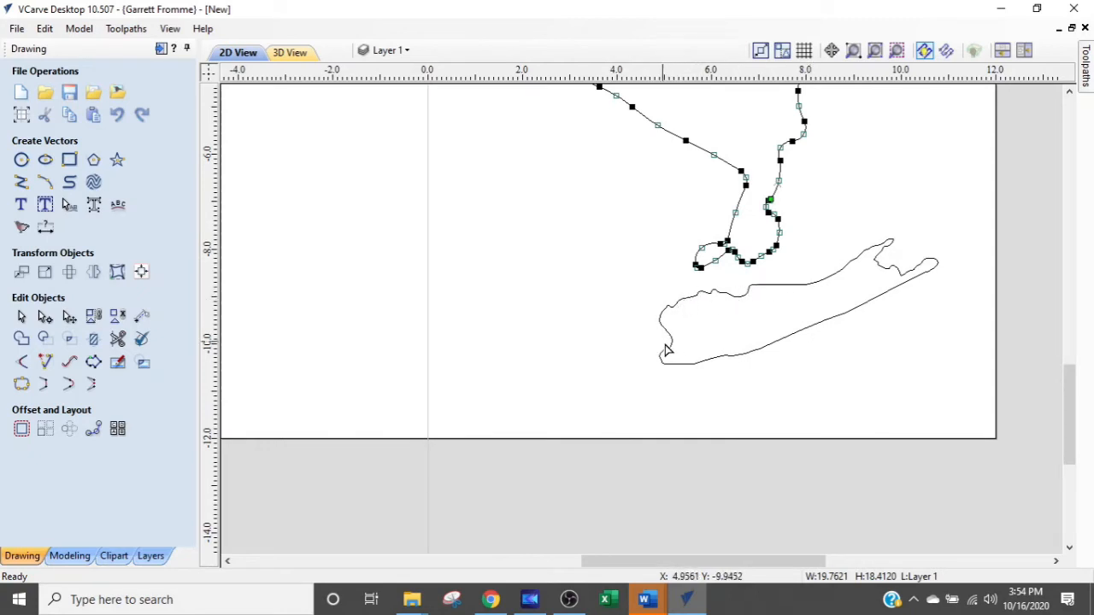
scroll(732, 233, "down", 2)
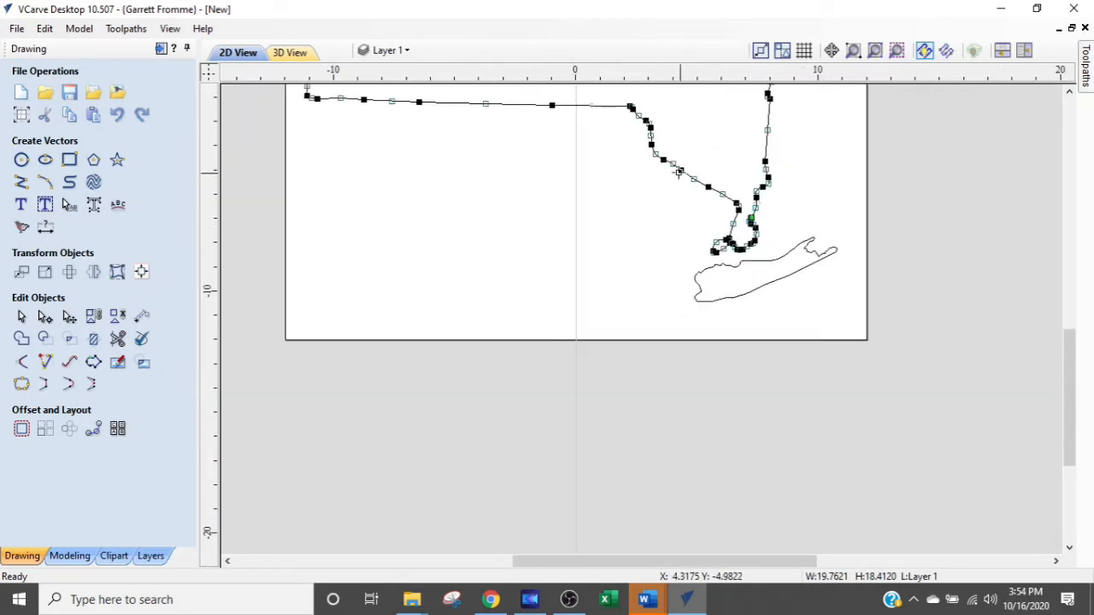
Step: Examine the outline's nodes along the southern border, around the western end and along the northwestern lakeshore
scroll(613, 135, "up", 5)
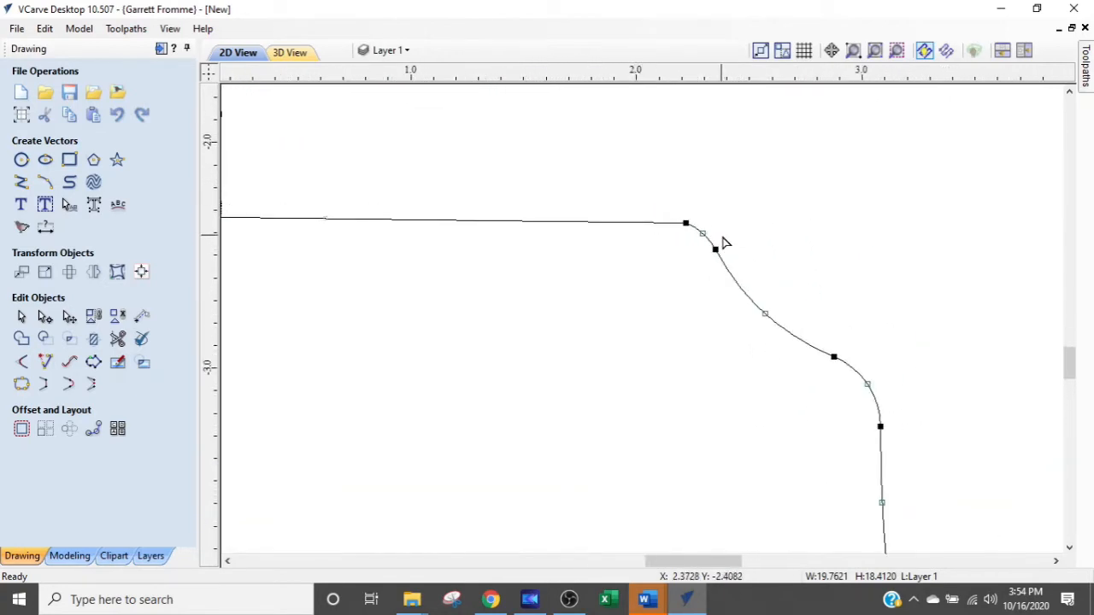
scroll(579, 247, "down", 2)
middle_click_drag(471, 225, 940, 266)
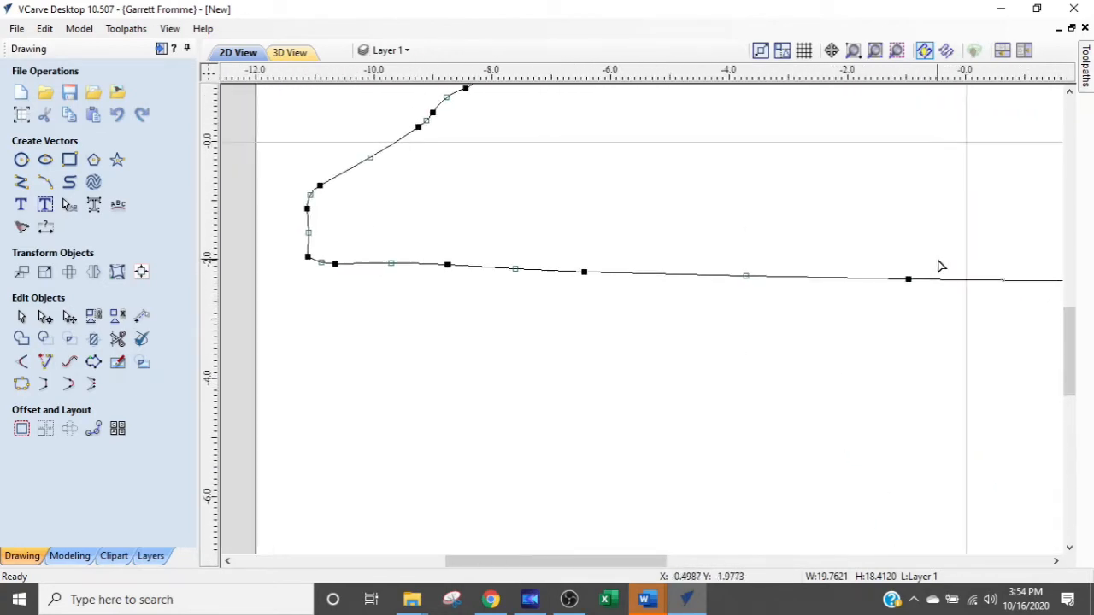
scroll(630, 268, "down", 1)
middle_click_drag(526, 190, 533, 379)
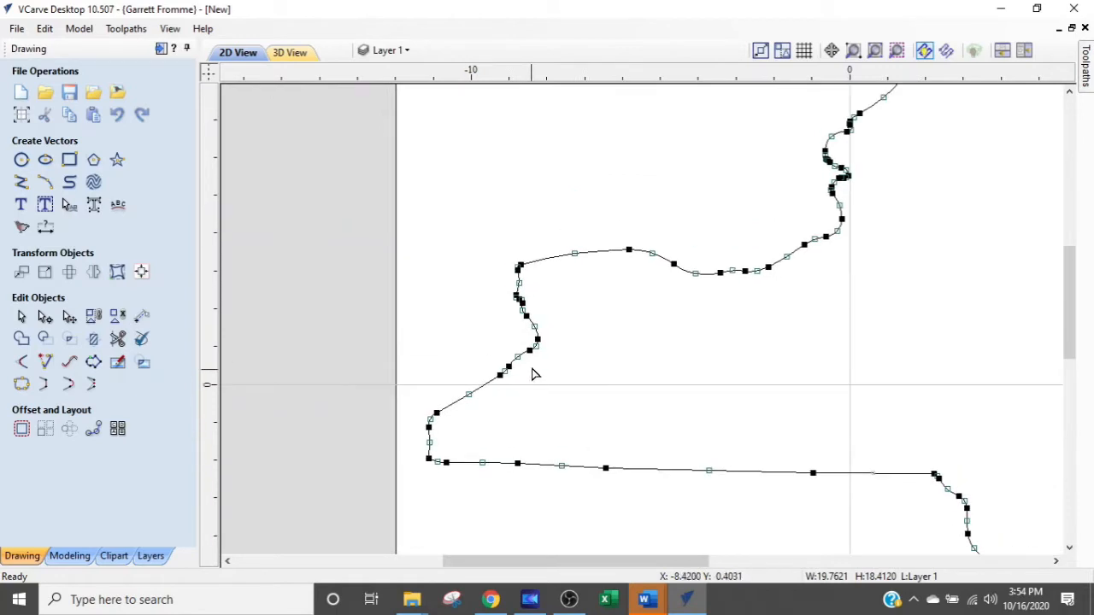
scroll(525, 299, "up", 3)
scroll(552, 247, "down", 2)
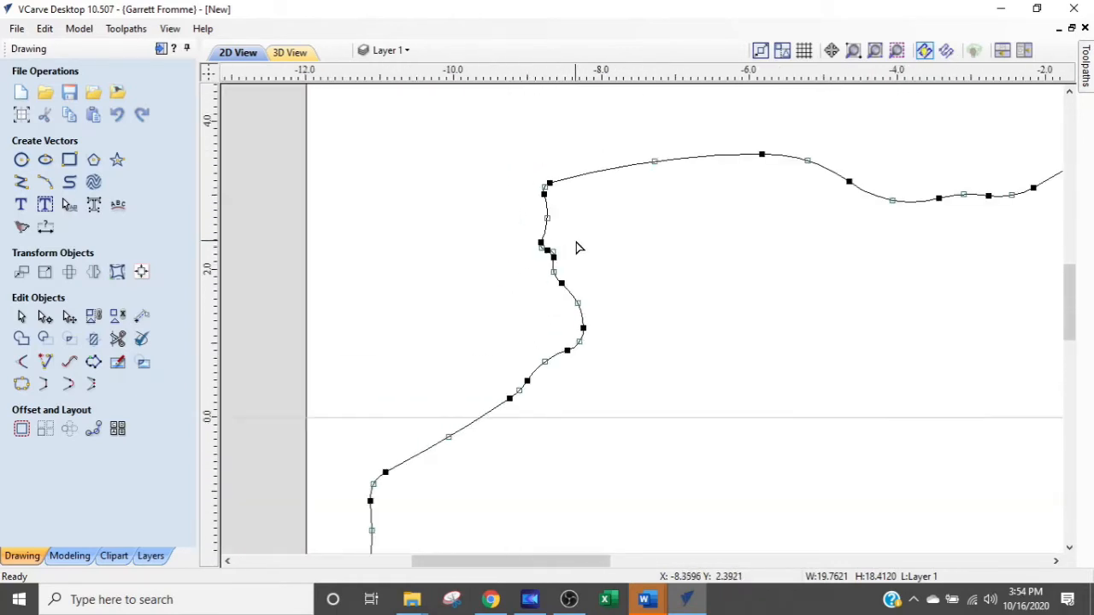
middle_click_drag(731, 246, 348, 305)
middle_click_drag(761, 289, 589, 453)
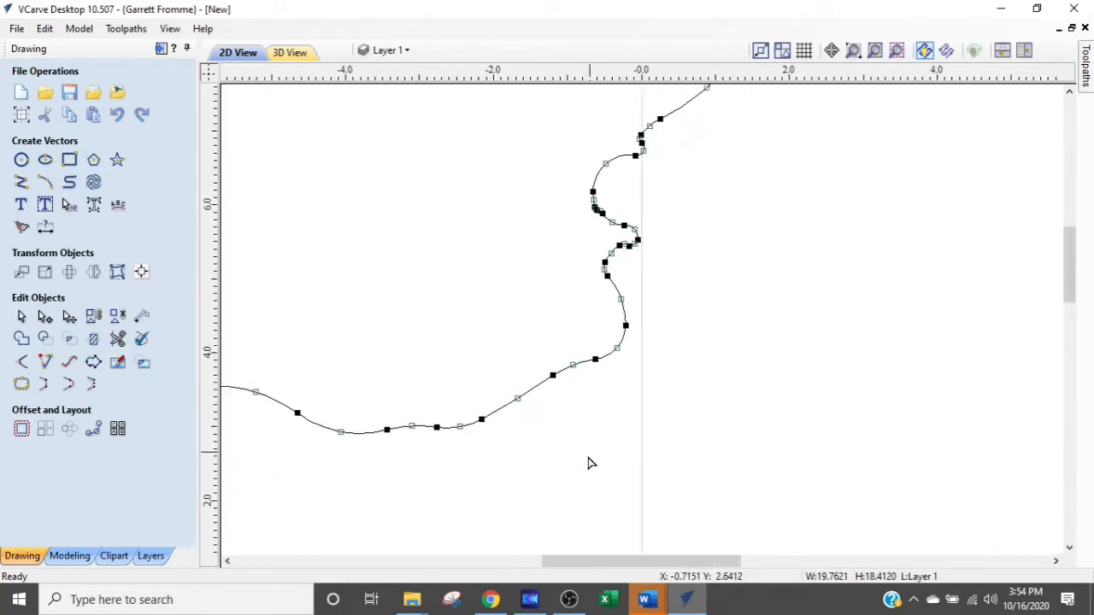
Step: Check the rounded bay on the northwestern shore near X -0.23, Y 5.59 with a 0.25-inch diameter circle, and delete the circle
scroll(639, 229, "up", 4)
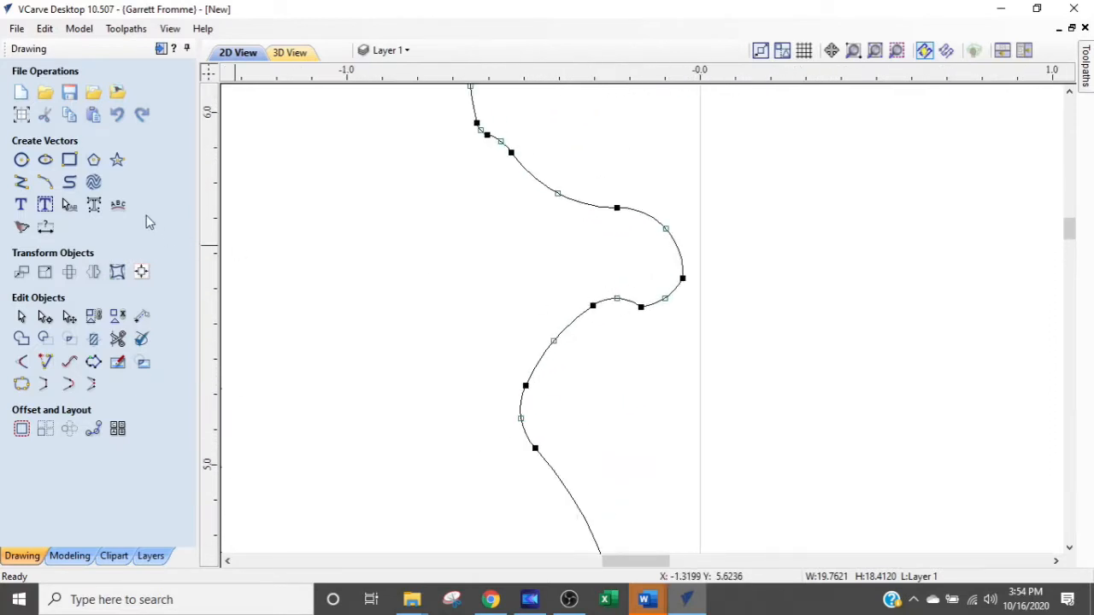
left_click(22, 159)
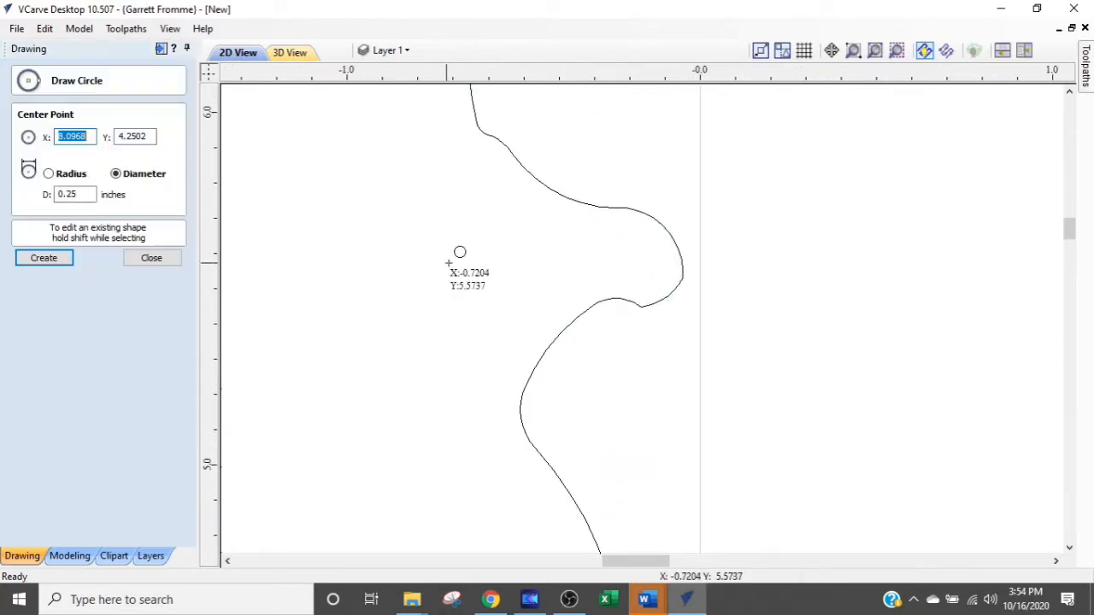
left_click(617, 259)
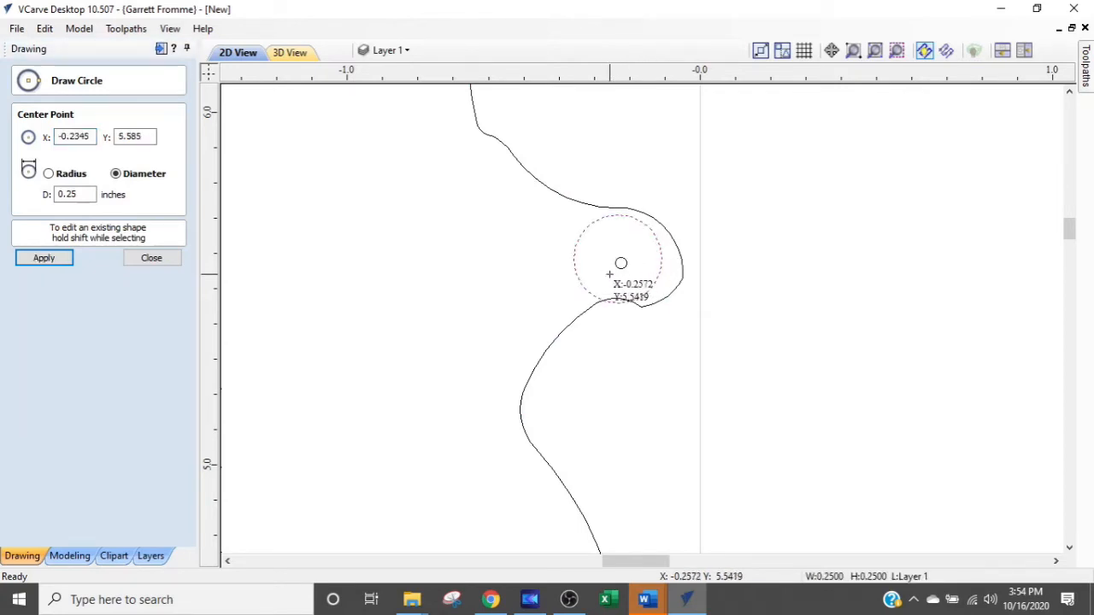
key("Escape")
key("Delete")
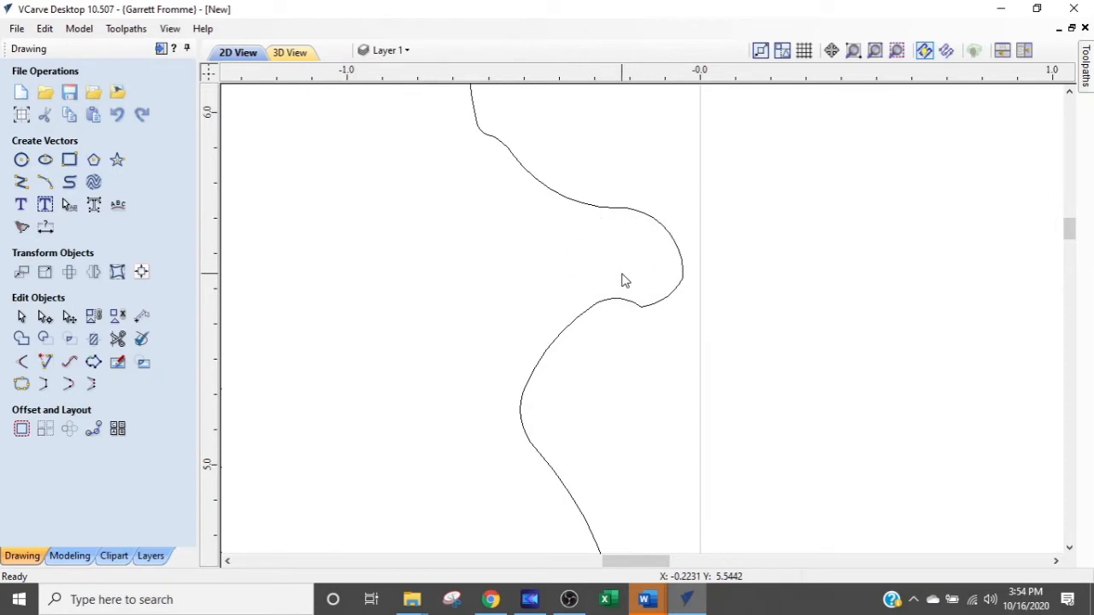
Step: Widen the northwestern bay near X -0.25, Y 5.45 by moving its southern rim node down and the adjacent node east toward the bay's end
scroll(623, 282, "down", 2)
middle_click_drag(622, 178, 533, 350)
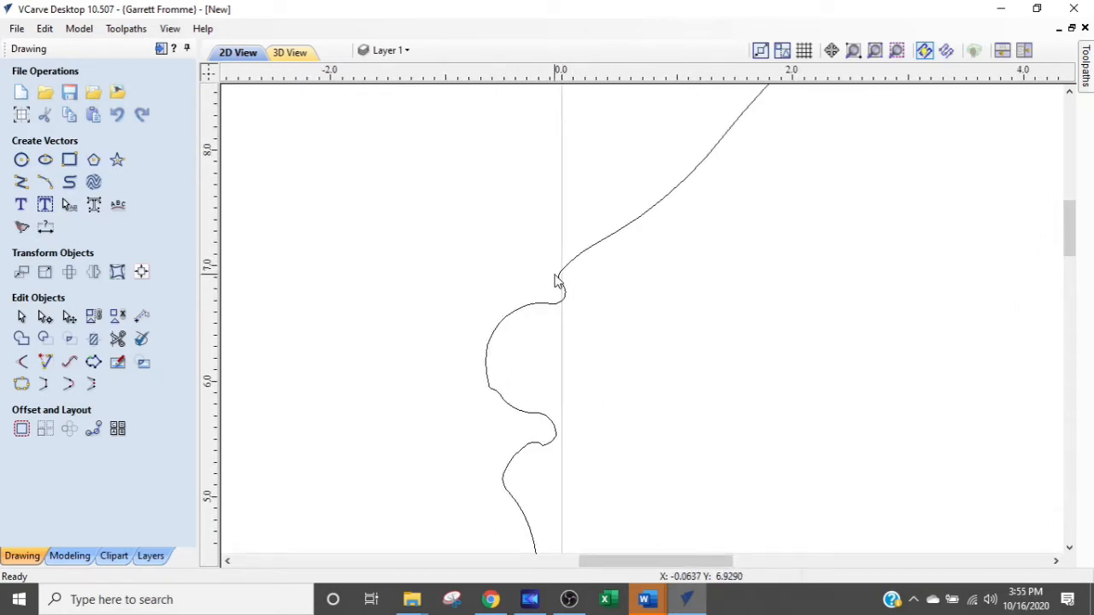
middle_click_drag(764, 186, 466, 523)
scroll(709, 317, "down", 2)
middle_click_drag(799, 289, 584, 245)
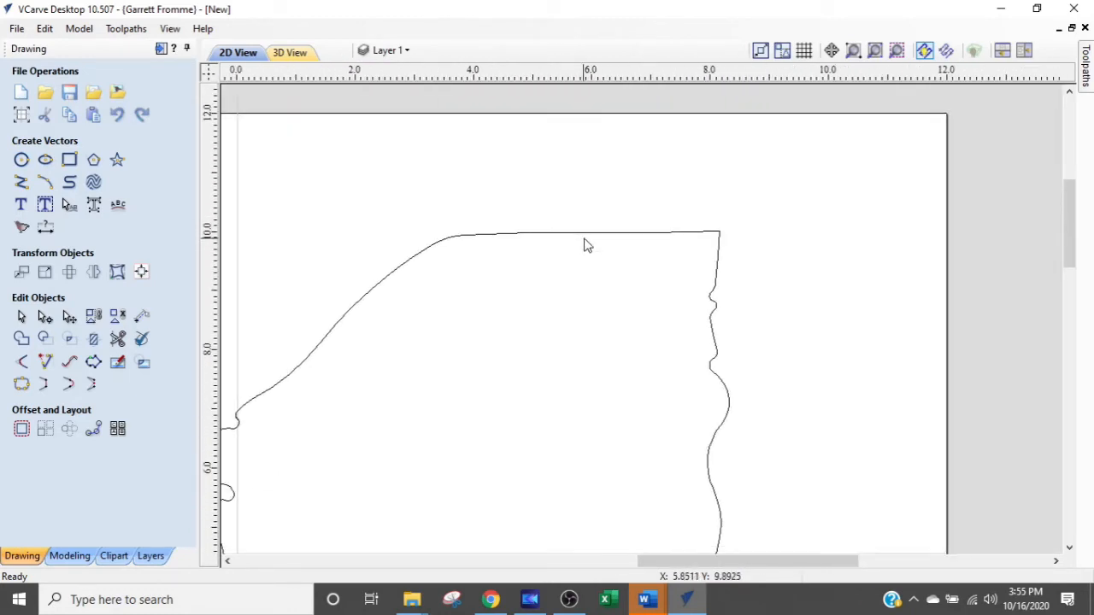
middle_click_drag(630, 325, 1011, 122)
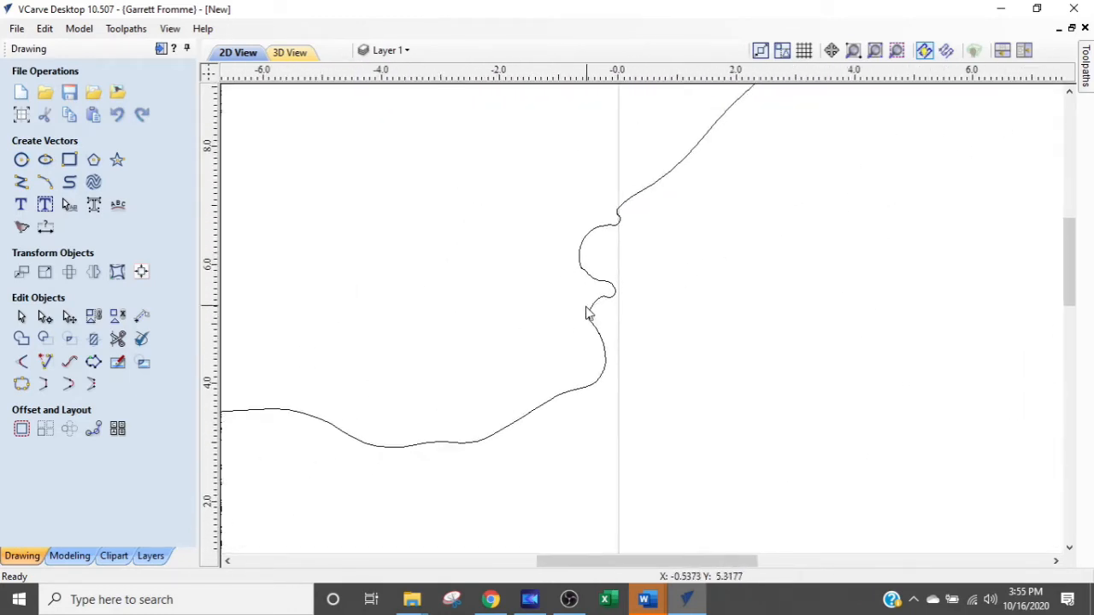
scroll(586, 310, "up", 3)
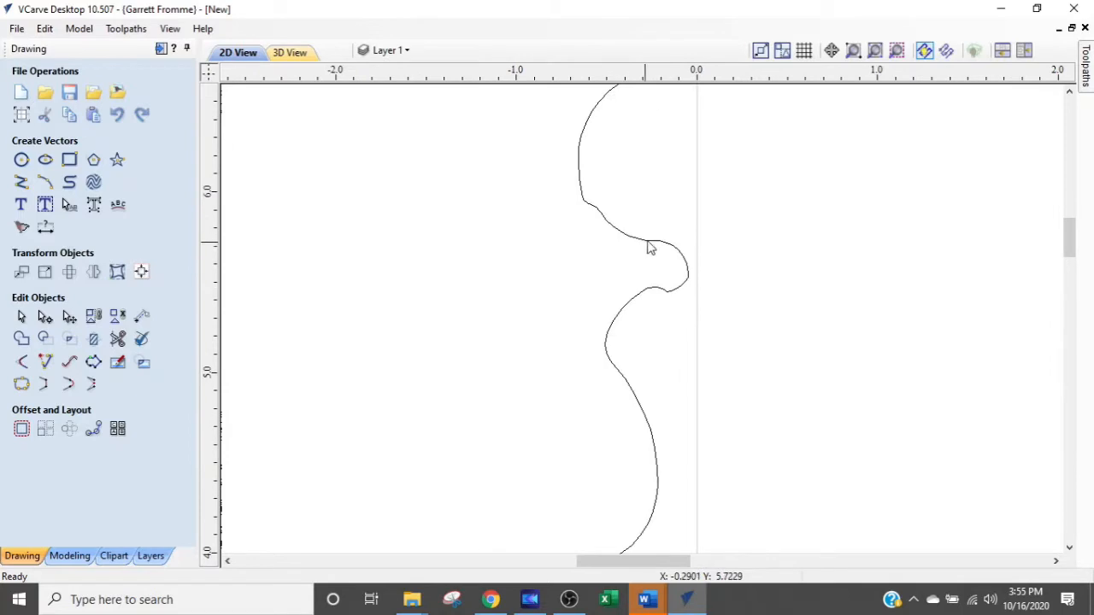
left_click(667, 296)
left_click(667, 295)
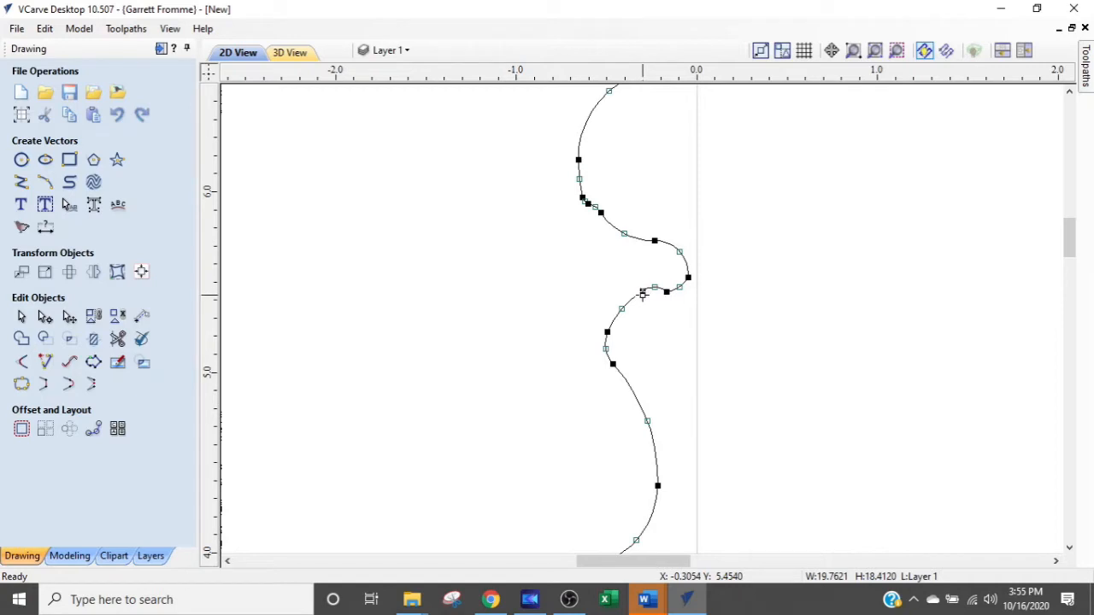
left_click_drag(642, 293, 642, 309)
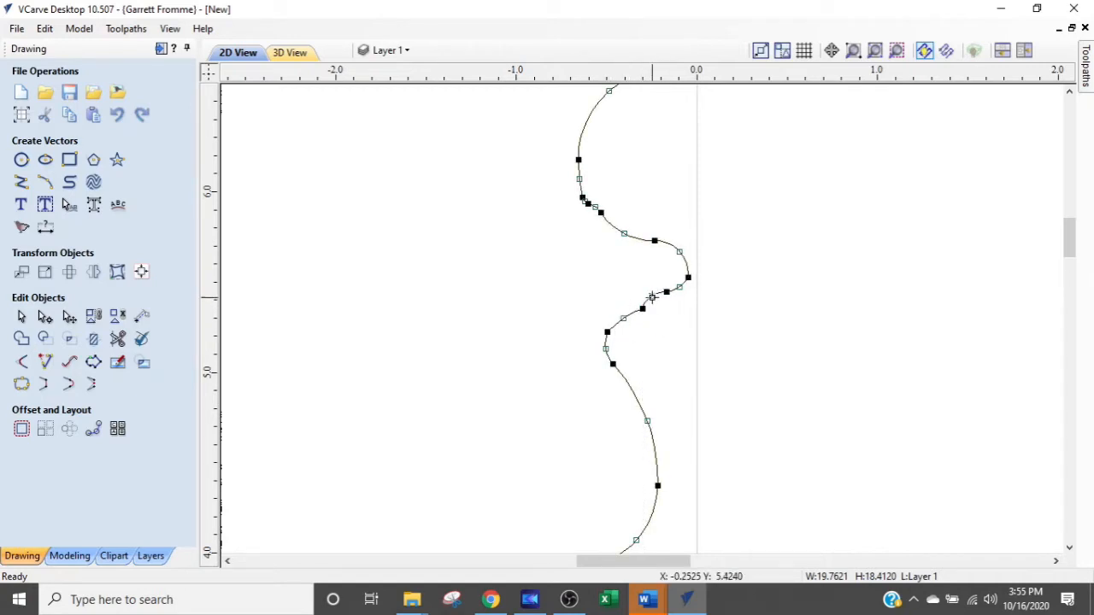
left_click_drag(652, 297, 683, 284)
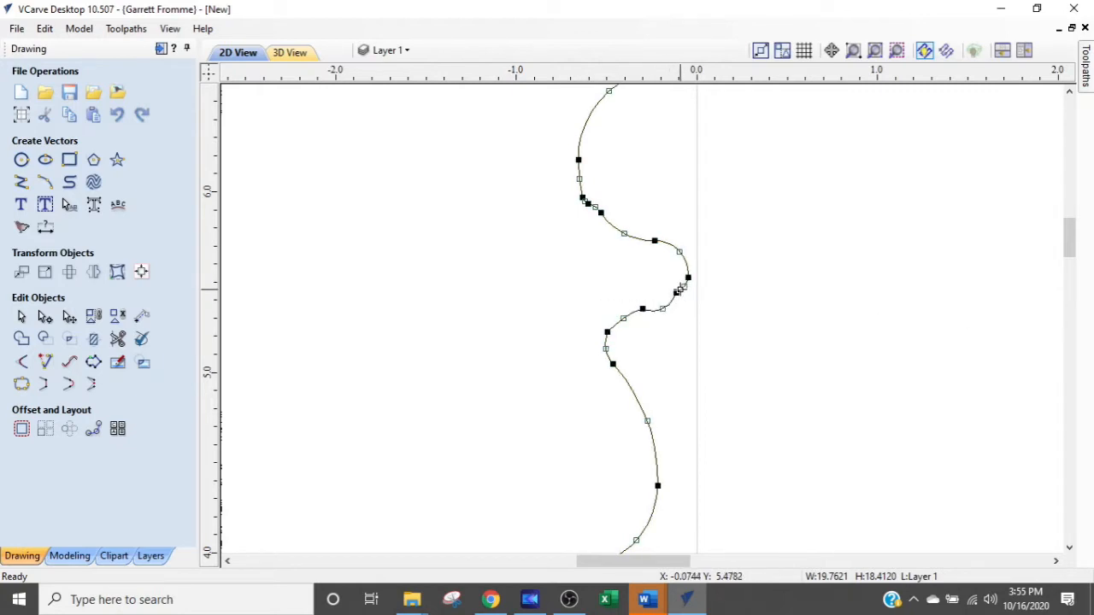
left_click_drag(678, 292, 684, 287)
Step: Draw a 0.25-inch diameter circle at X -0.2945, Y 5.4923 inside the reshaped bay to check the bit clearance
left_click(22, 160)
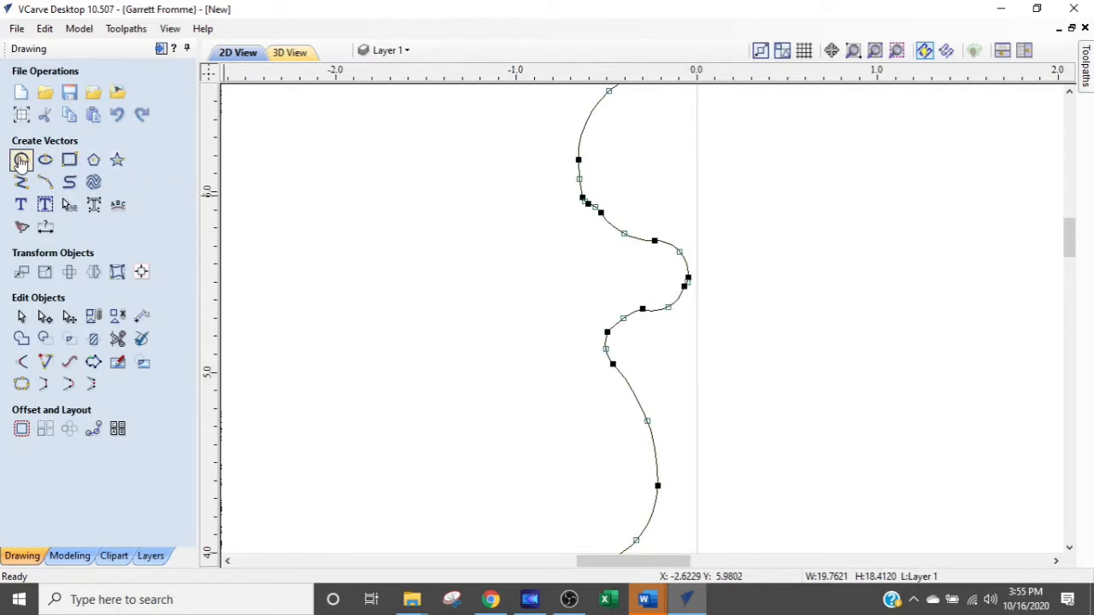
left_click(644, 283)
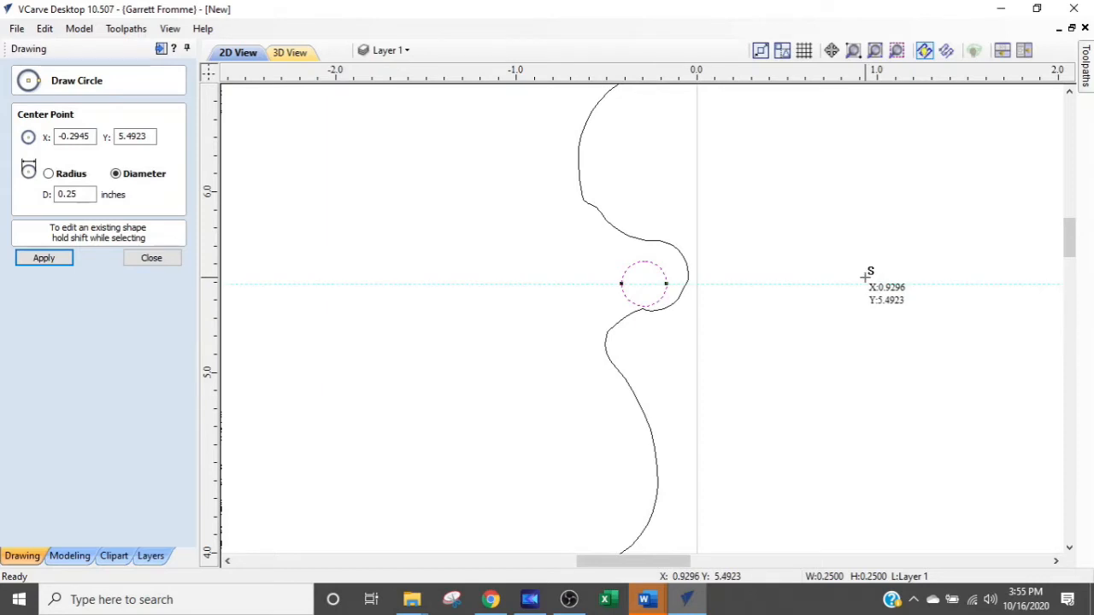
scroll(686, 368, "up", 3)
key("Escape")
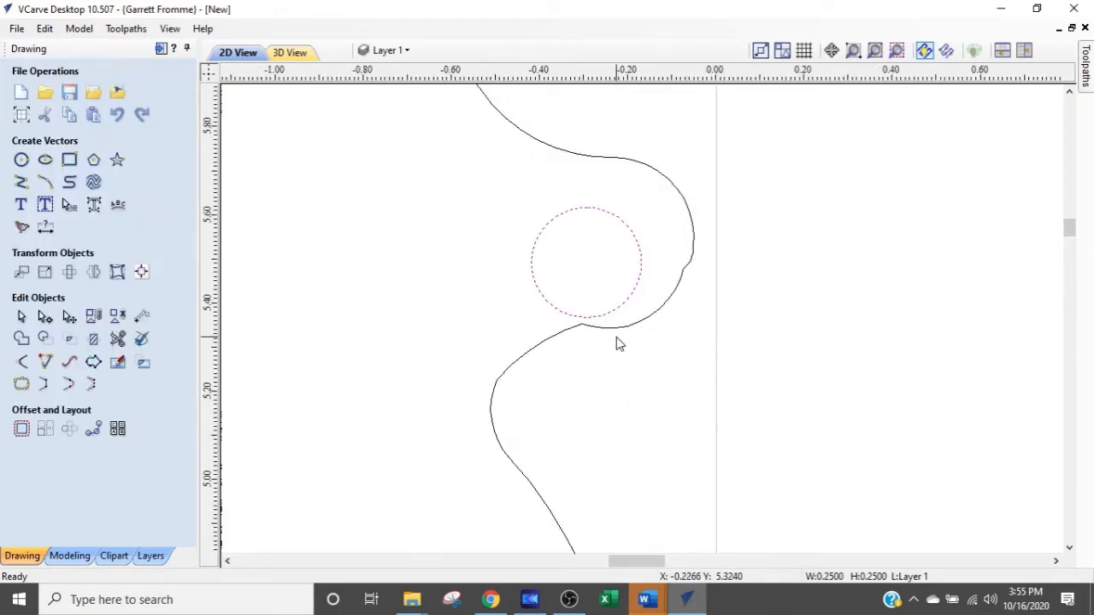
left_click(625, 312)
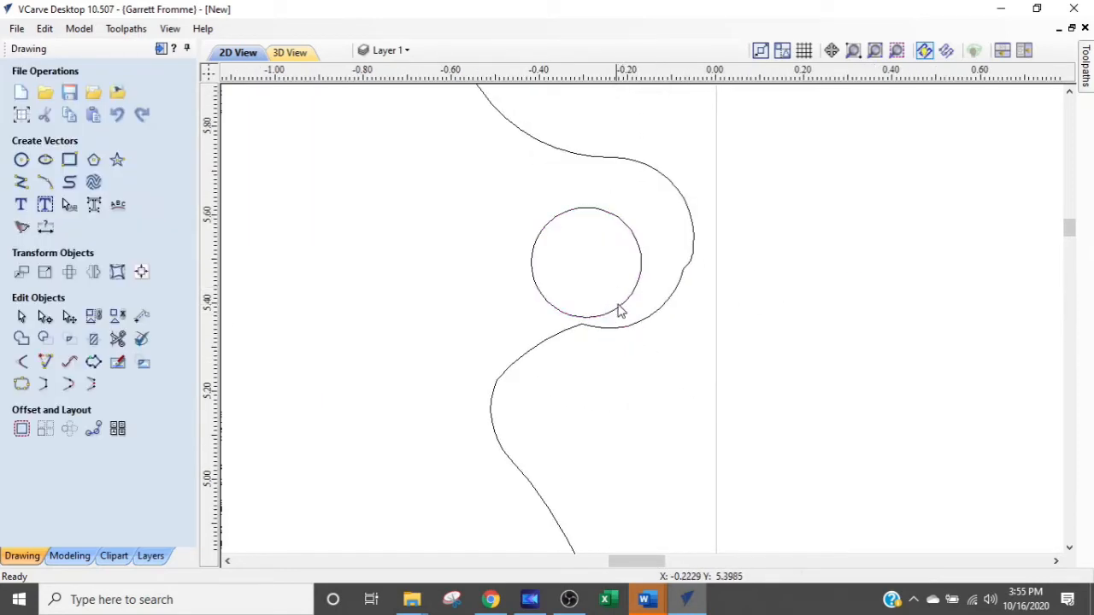
left_click(621, 313)
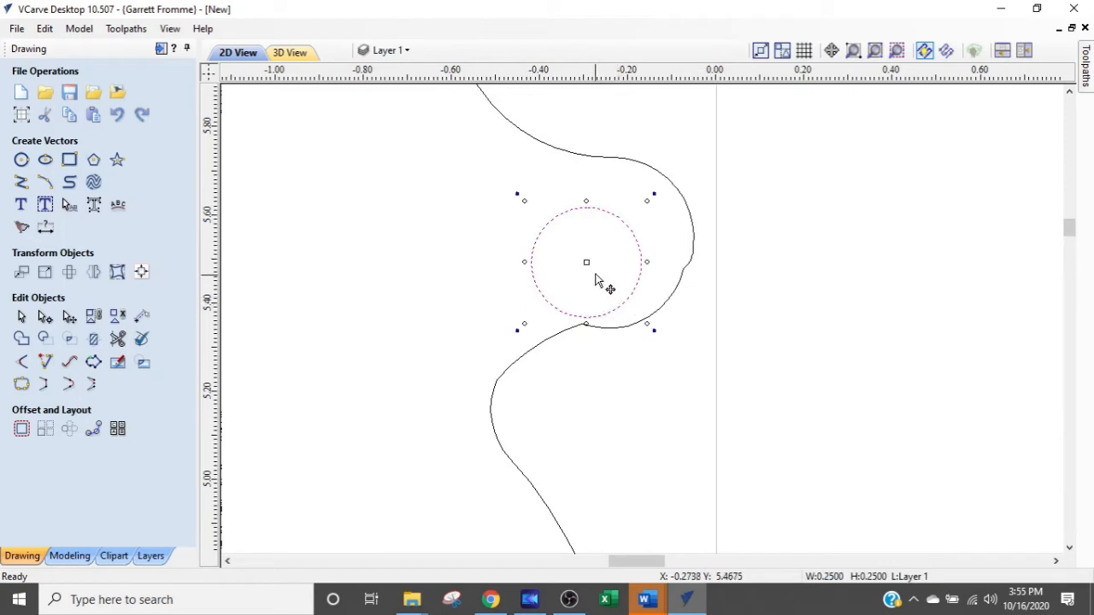
Step: Move the 0.25-inch circle into the small notch just north of the bay, near X -0.16, Y 6.81
left_click_drag(593, 259, 891, 239)
scroll(890, 270, "down", 3)
scroll(891, 270, "down", 3)
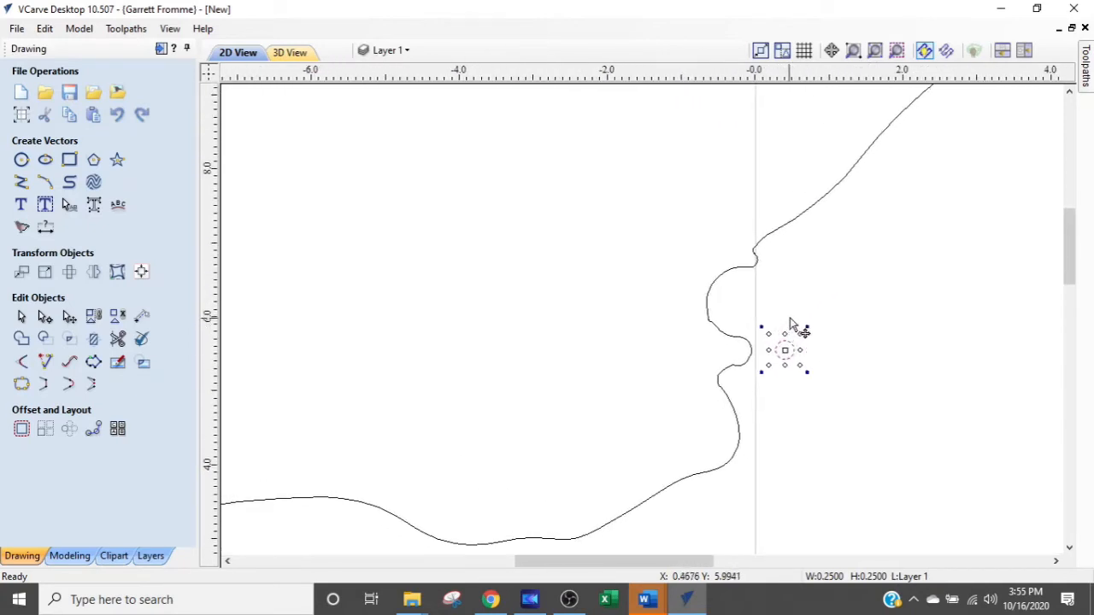
scroll(787, 278, "up", 3)
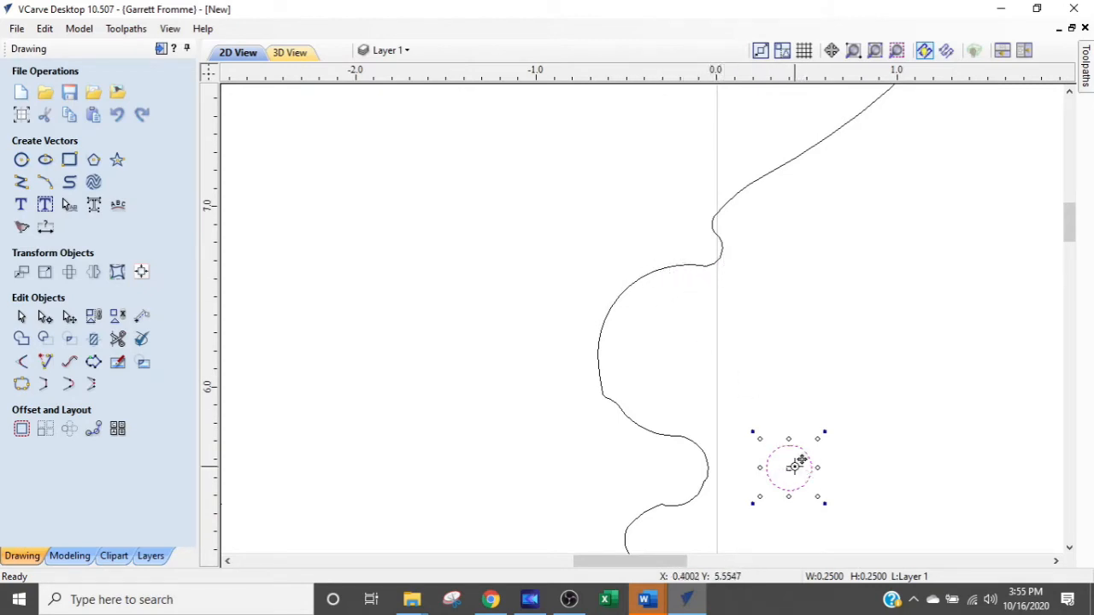
mouse_move(792, 464)
left_mouse_down()
mouse_move(801, 361)
mouse_move(657, 231)
mouse_move(690, 240)
left_mouse_up()
scroll(691, 252, "up", 4)
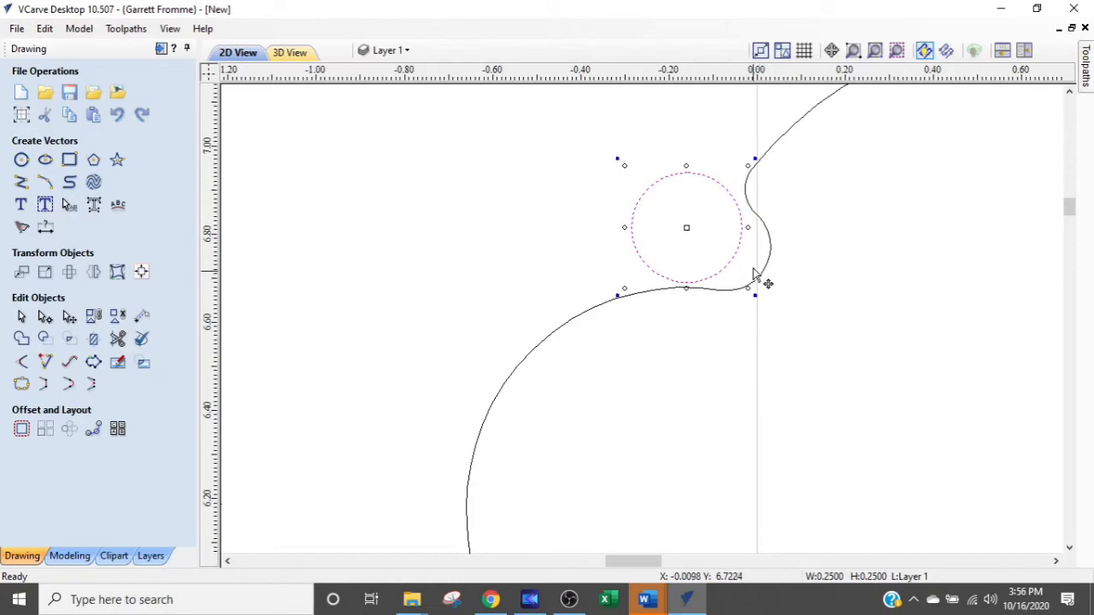
Step: Open up the small northwestern notch by deleting its middle node, bowing the replacement curve east and moving the lower node northwest
left_click(715, 290)
key("n")
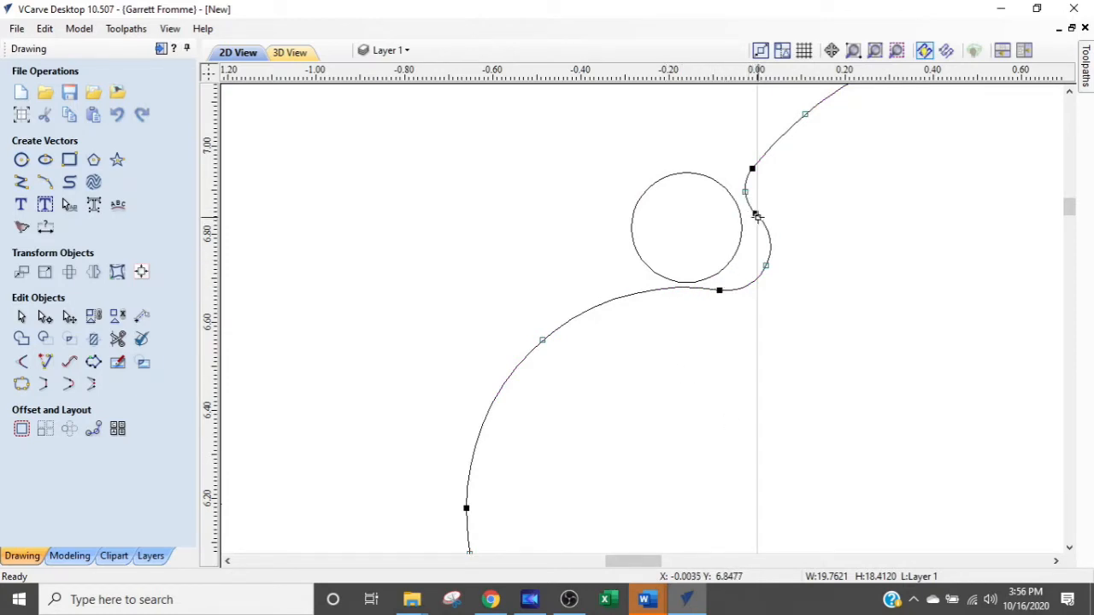
key("Delete")
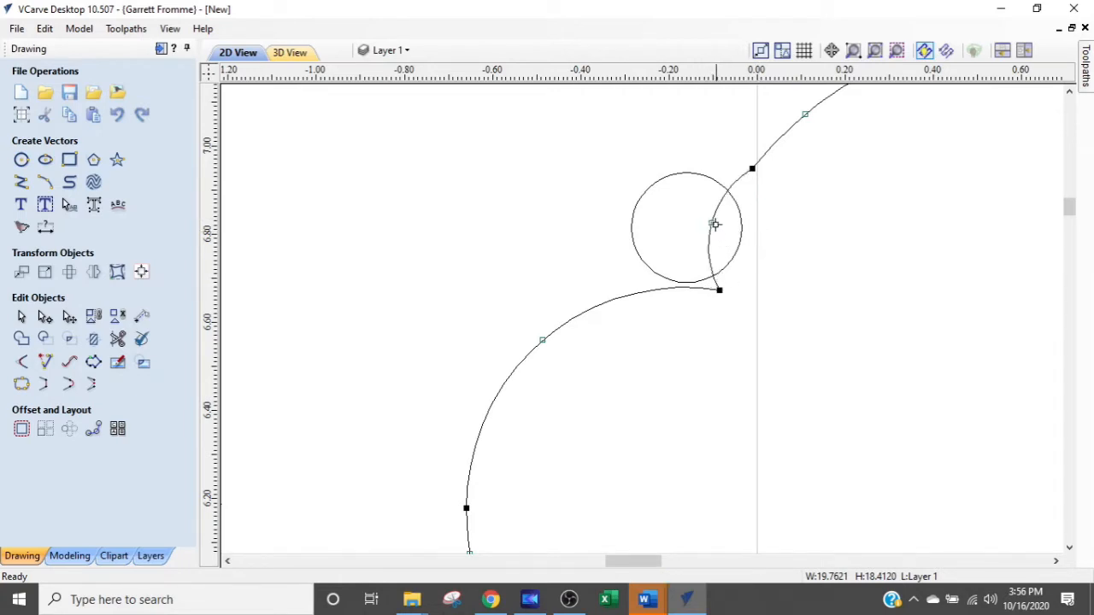
left_click_drag(711, 223, 752, 234)
left_click_drag(721, 291, 689, 271)
scroll(741, 281, "down", 2)
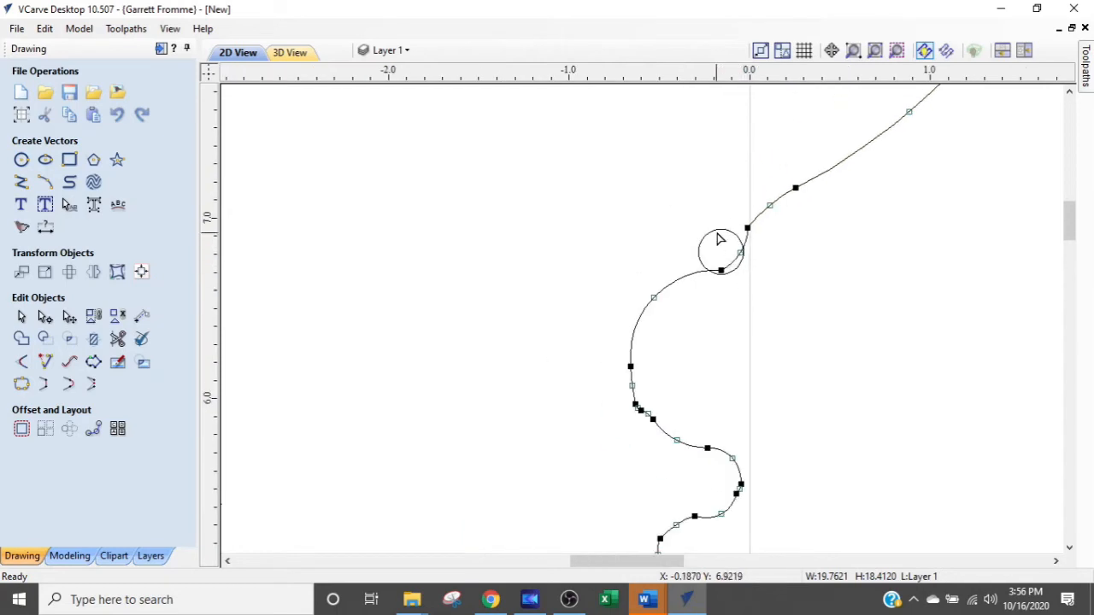
Step: Ease the small notch on the upper eastern border near X 8.0, Y 9.0 by moving its upper node northeast
left_click(715, 230)
scroll(712, 271, "down", 4)
scroll(711, 269, "up", 3)
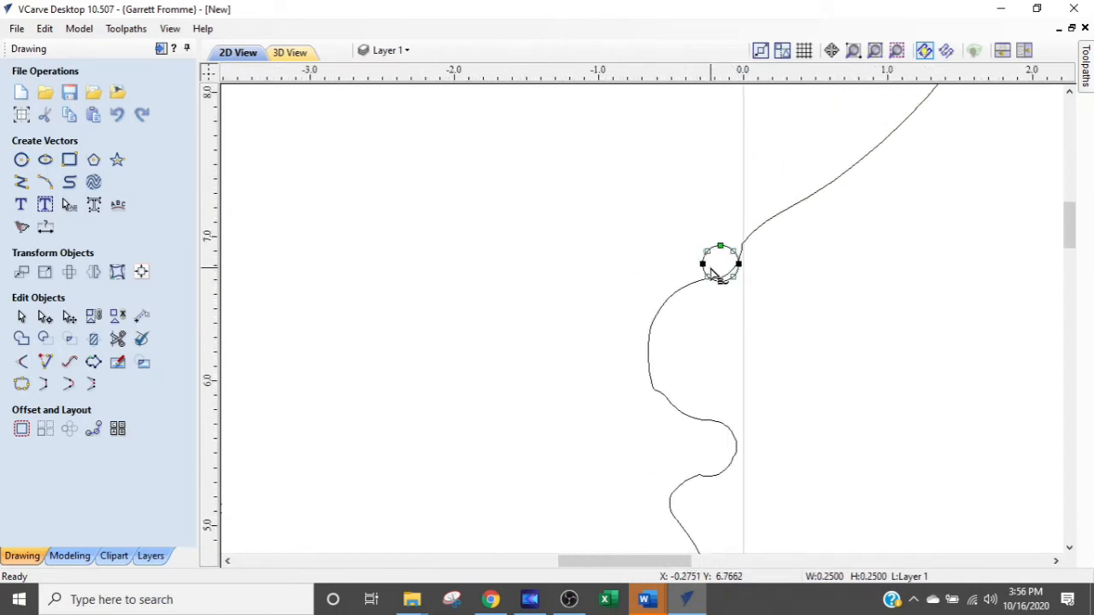
scroll(726, 271, "down", 3)
middle_click_drag(884, 240, 408, 384)
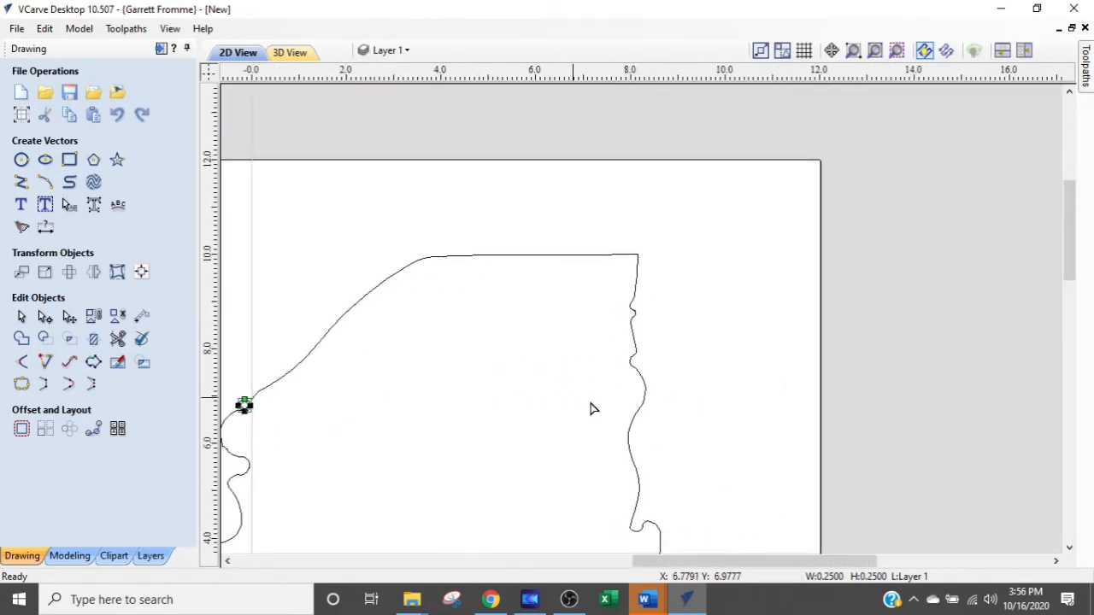
middle_click_drag(620, 391, 679, 310)
scroll(679, 311, "up", 3)
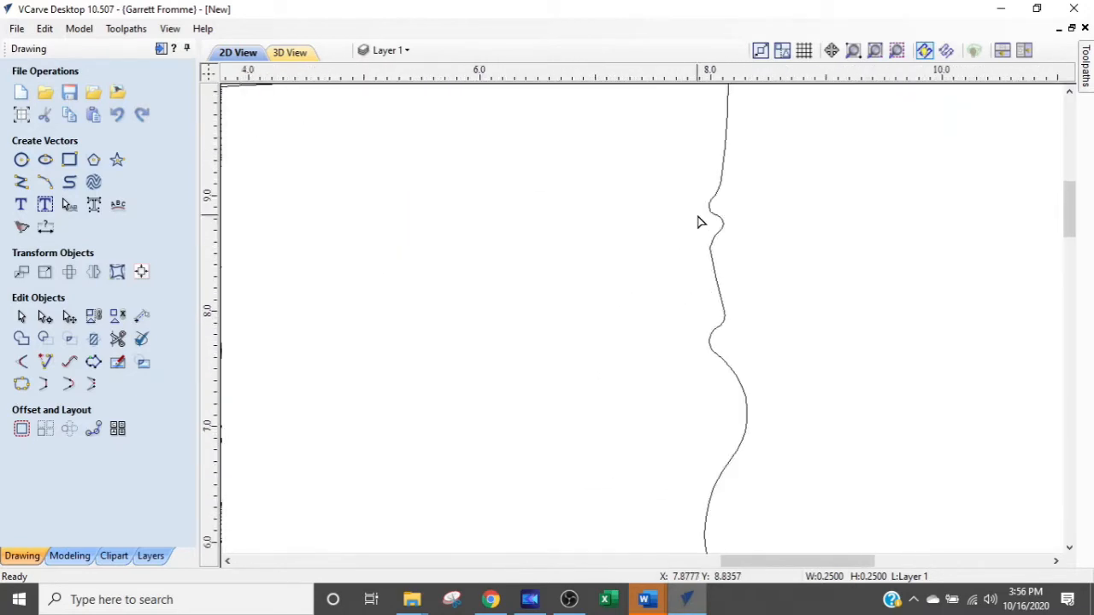
scroll(701, 219, "up", 4)
left_click(733, 229)
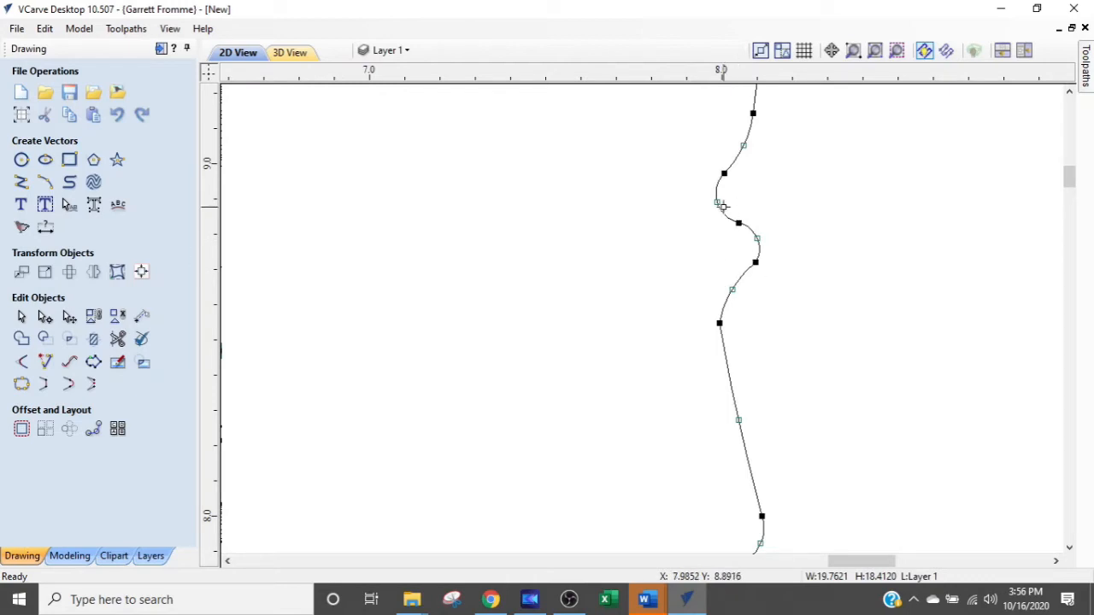
left_click_drag(723, 168, 742, 146)
scroll(709, 225, "down", 5)
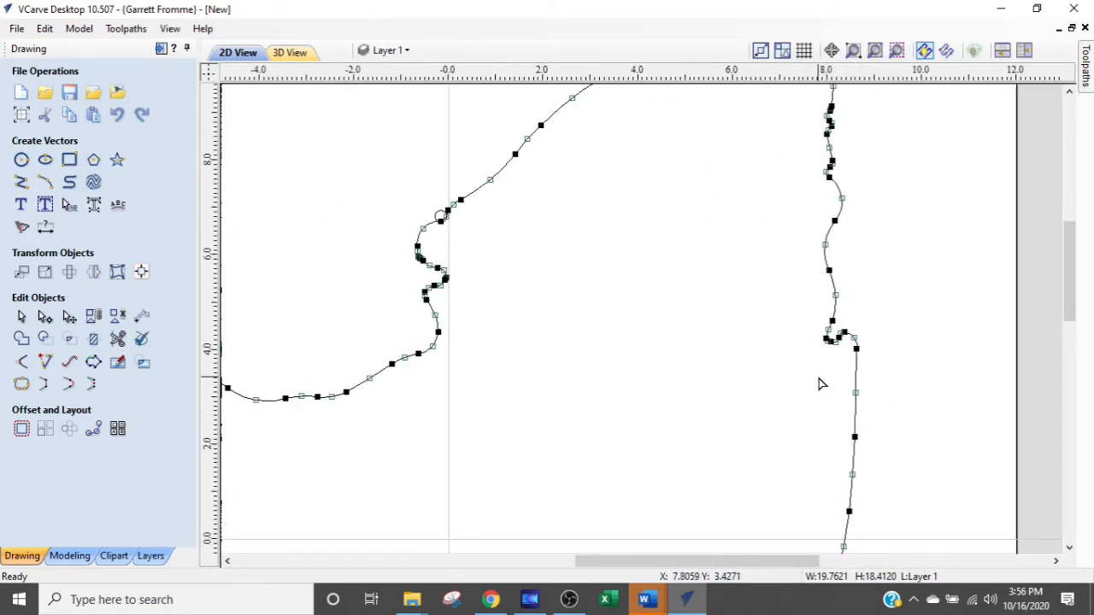
Step: Move the 0.25-inch circle from the northwestern shore into the eastern border's hooked notch near X 8.13, Y 4.26
scroll(818, 384, "up", 2)
scroll(841, 340, "down", 3)
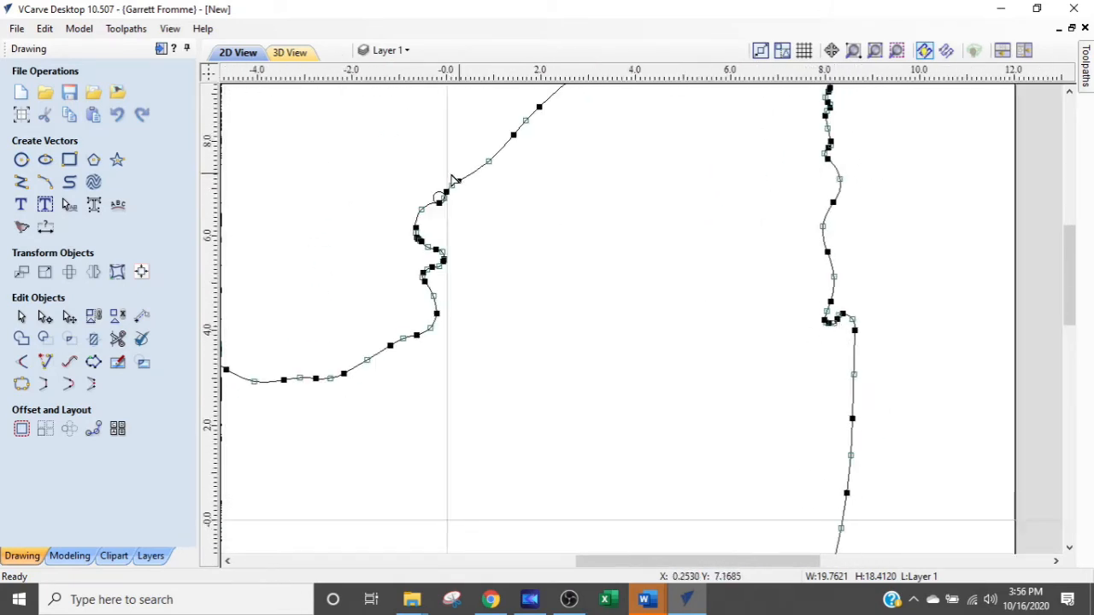
left_click(387, 208)
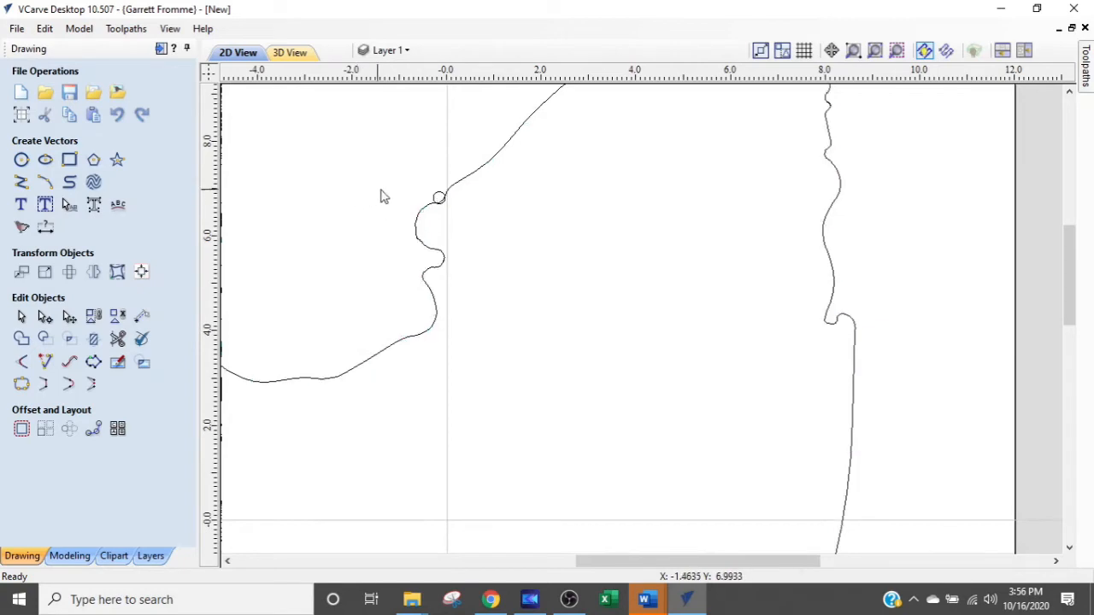
left_click(438, 199)
left_click(435, 195)
left_click_drag(436, 195, 831, 321)
left_click(838, 314)
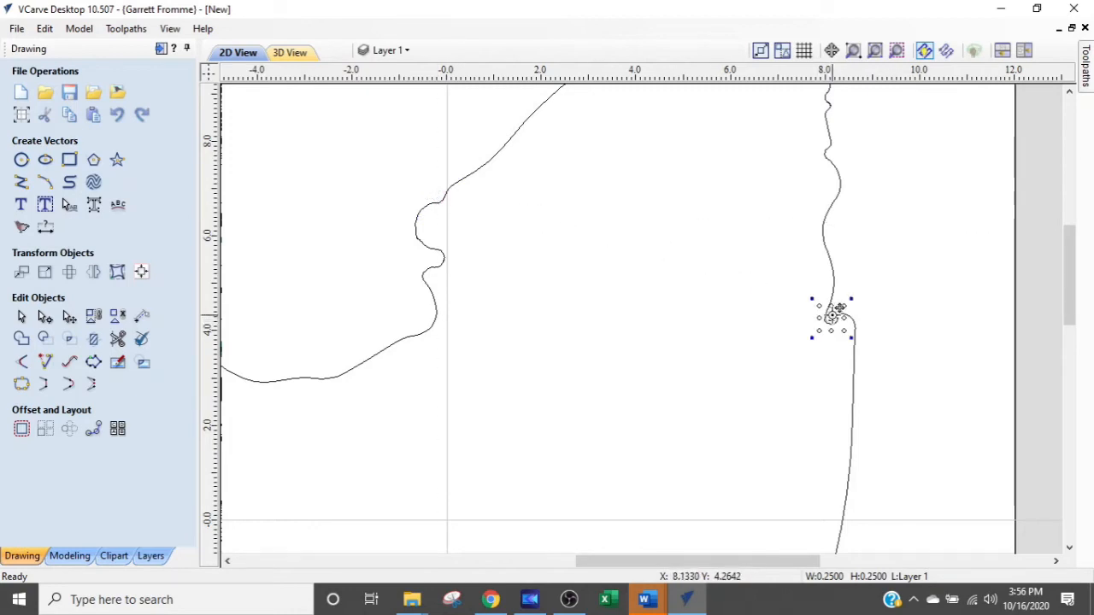
scroll(839, 314, "up", 5)
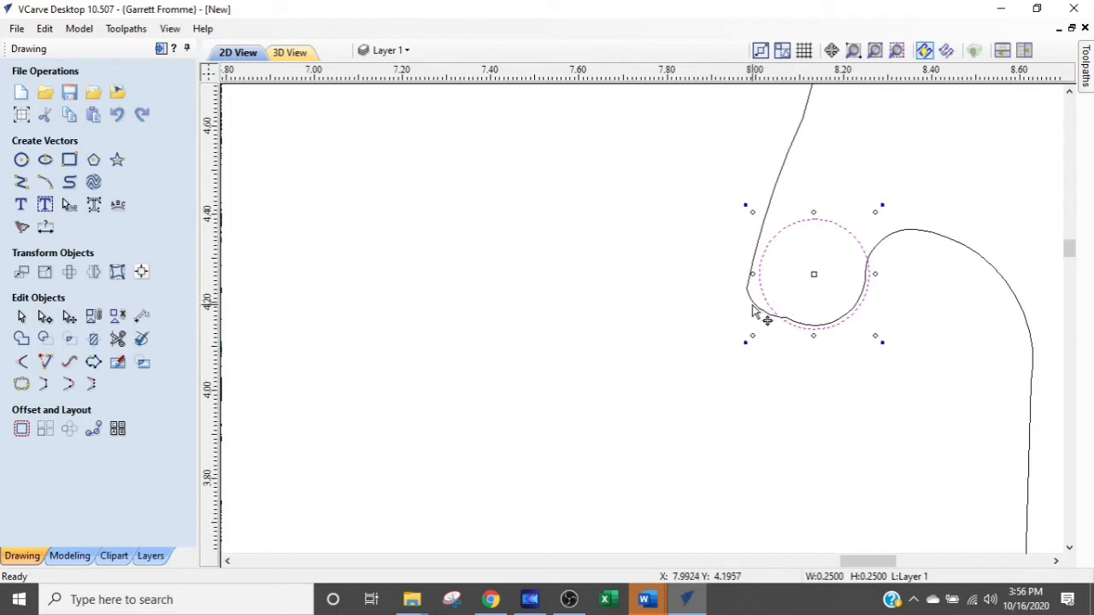
Step: Fit the hooked notch around the 0.25-inch circle by adjusting its west node, moving its east node outward and its bottom node south
left_click(775, 199)
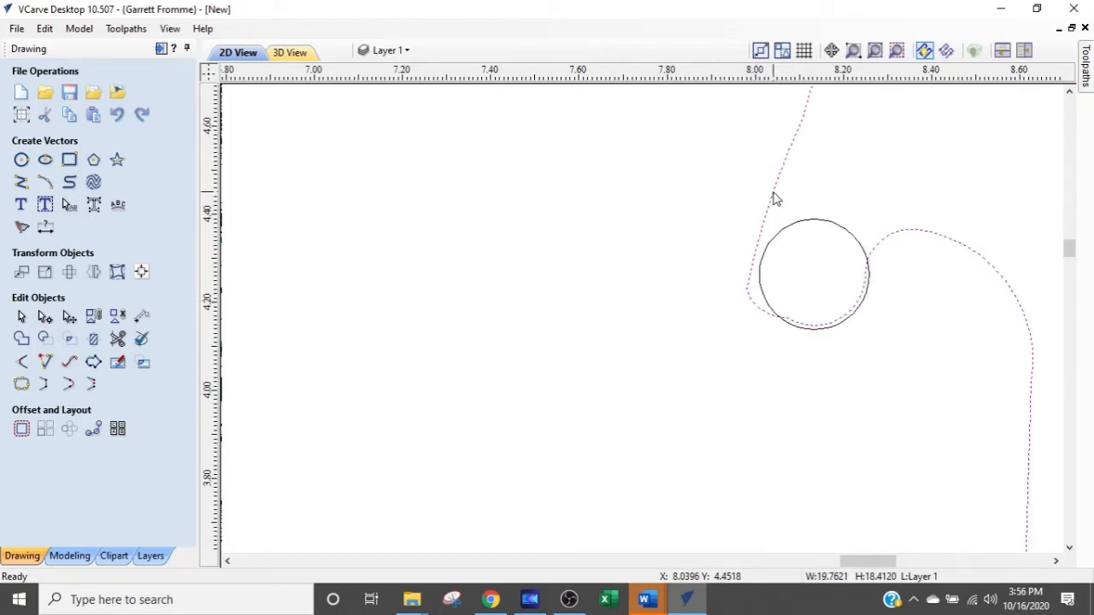
double_click(774, 199)
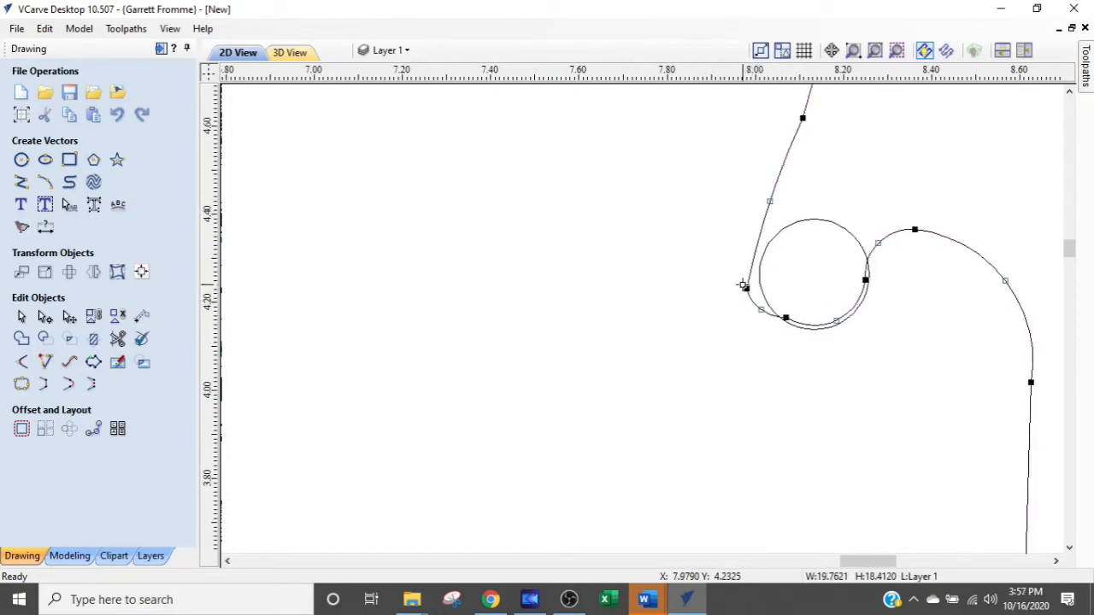
left_click_drag(748, 288, 761, 273)
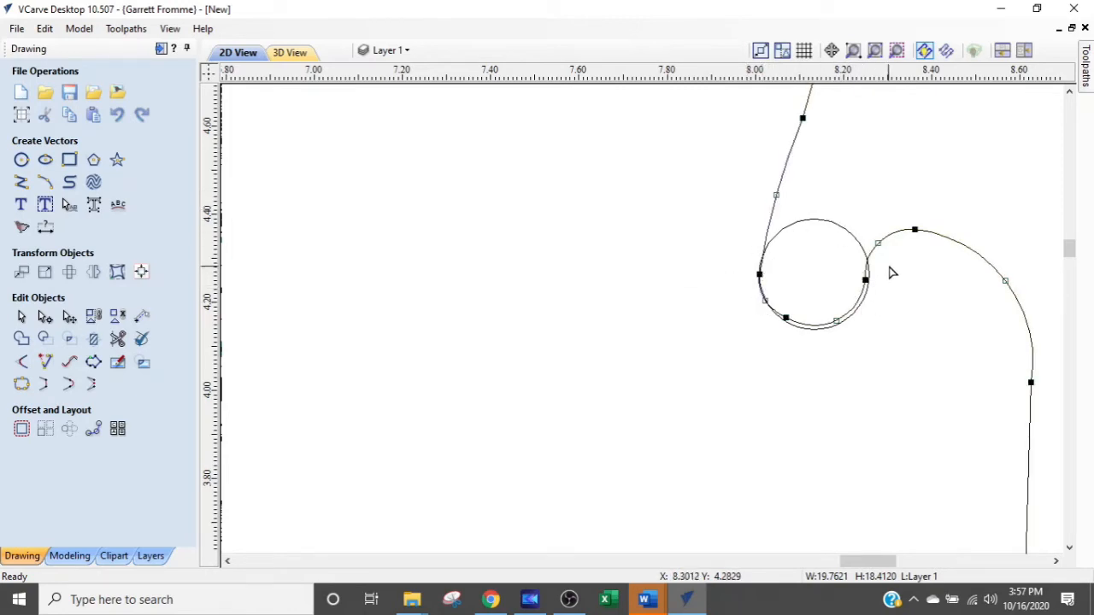
scroll(869, 282, "up", 3)
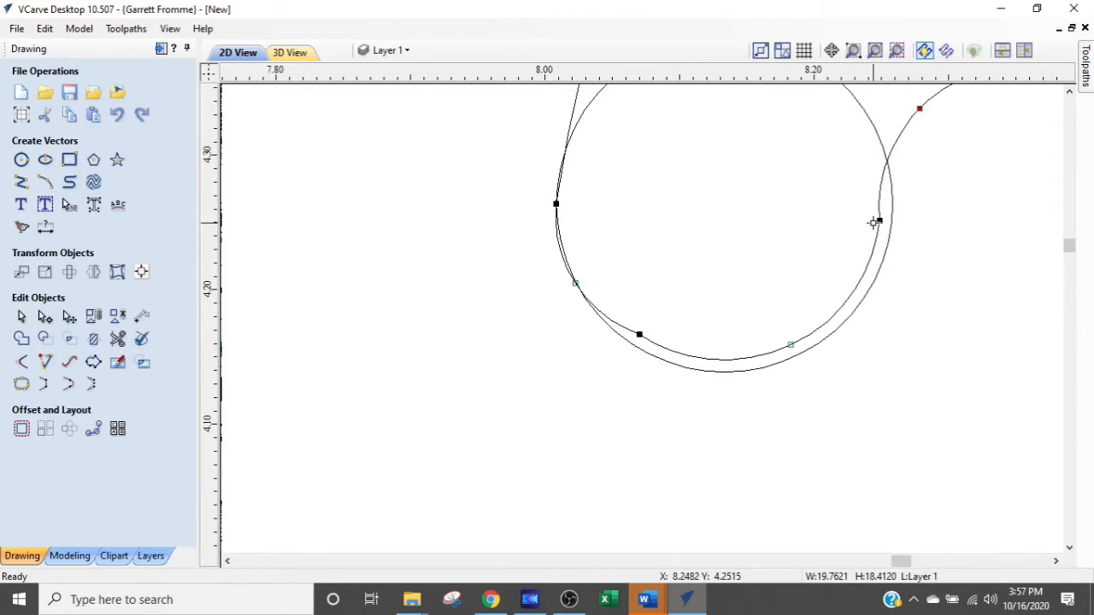
mouse_move(879, 221)
left_mouse_down()
mouse_move(903, 237)
mouse_move(899, 223)
left_mouse_up()
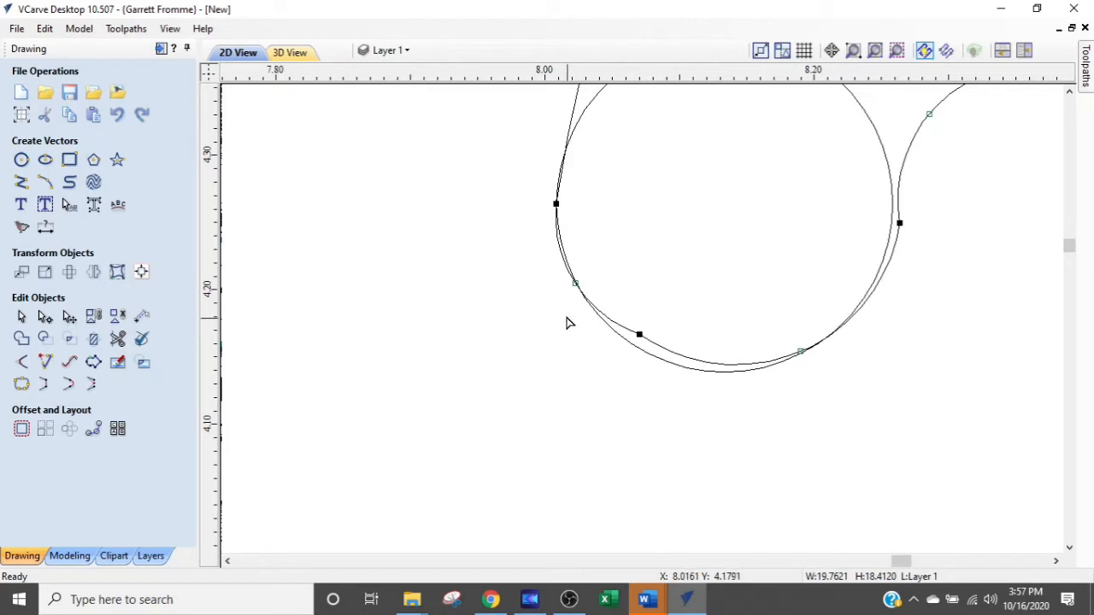
left_click_drag(557, 204, 542, 202)
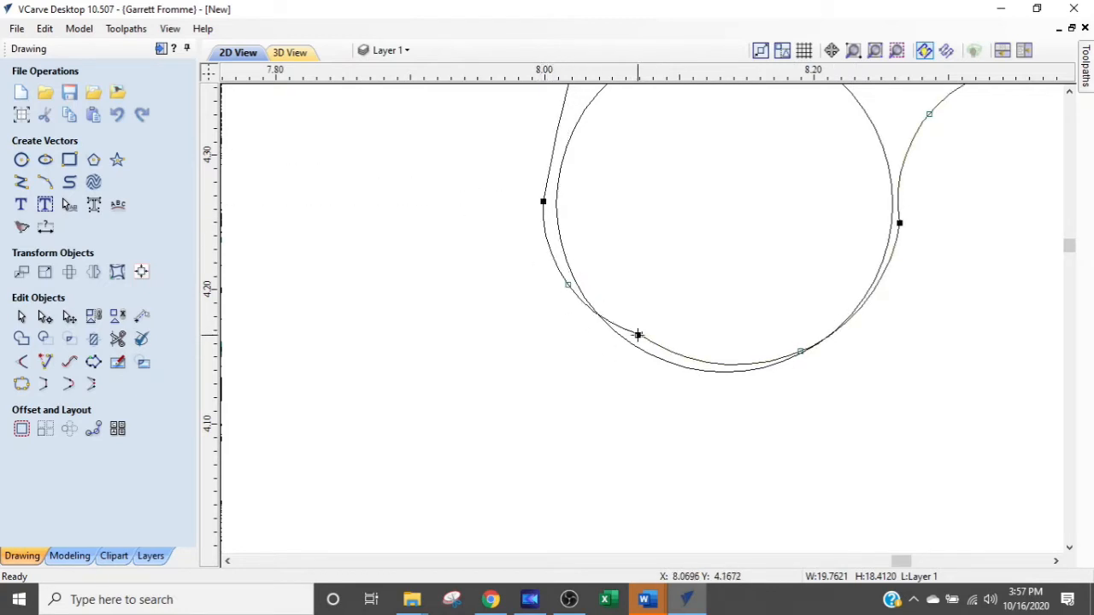
left_click_drag(638, 334, 634, 364)
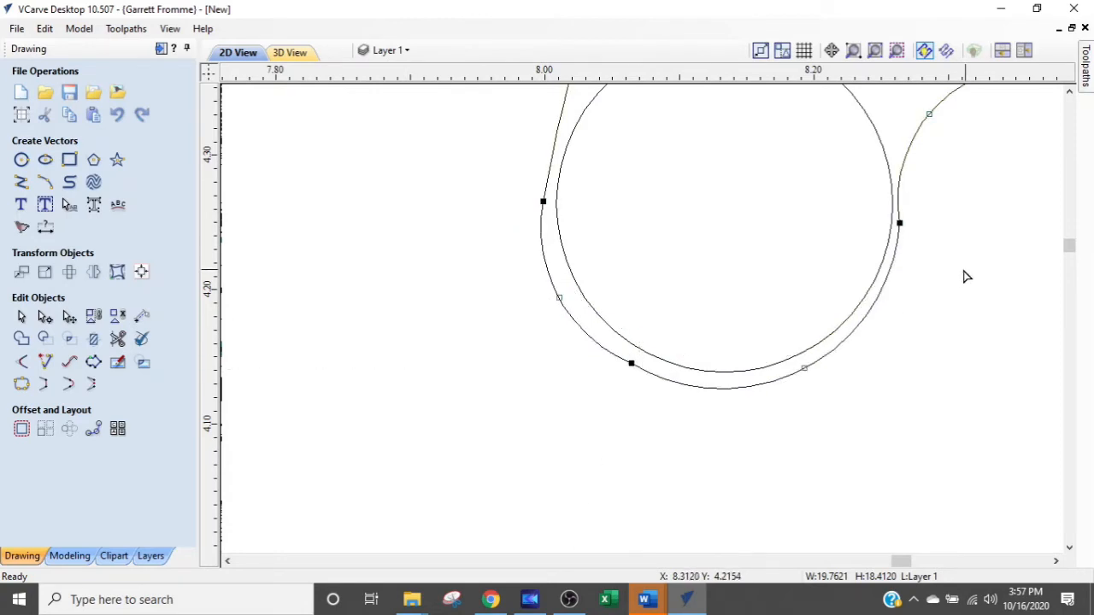
scroll(912, 221, "down", 3)
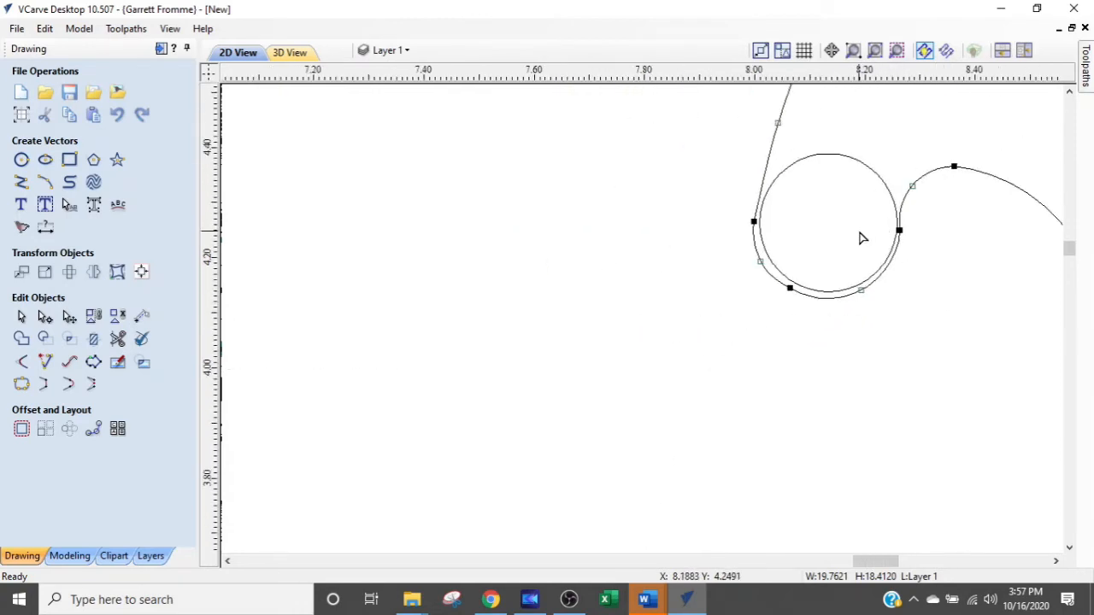
Step: Soften the rounded hump just east of the hooked notch by moving its top node southeast
scroll(862, 240, "down", 2)
middle_click_drag(911, 271, 697, 194)
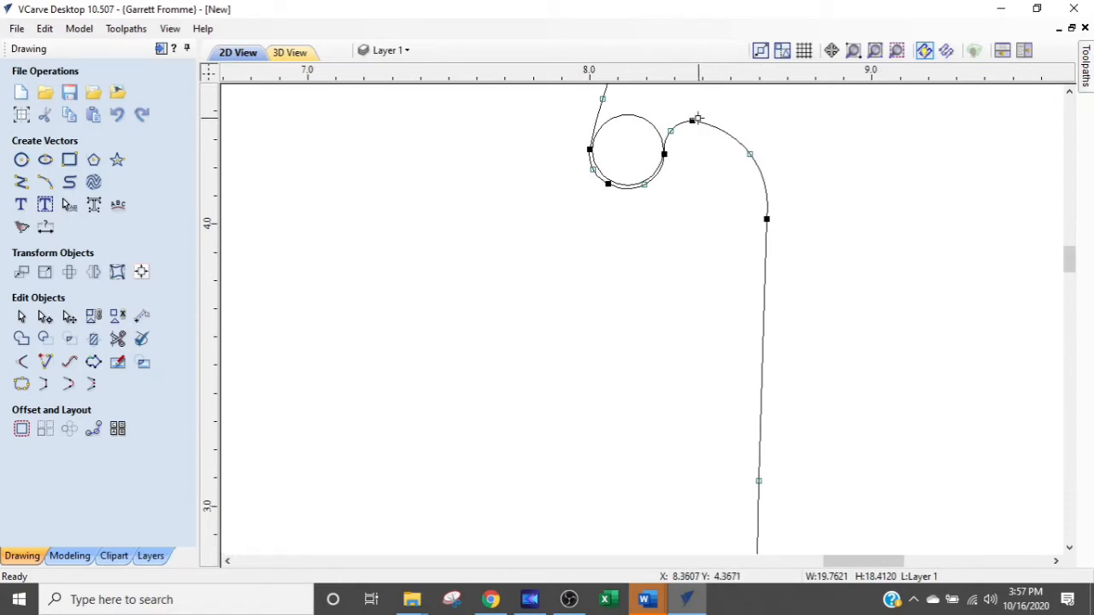
left_click_drag(693, 123, 720, 151)
scroll(728, 205, "down", 6)
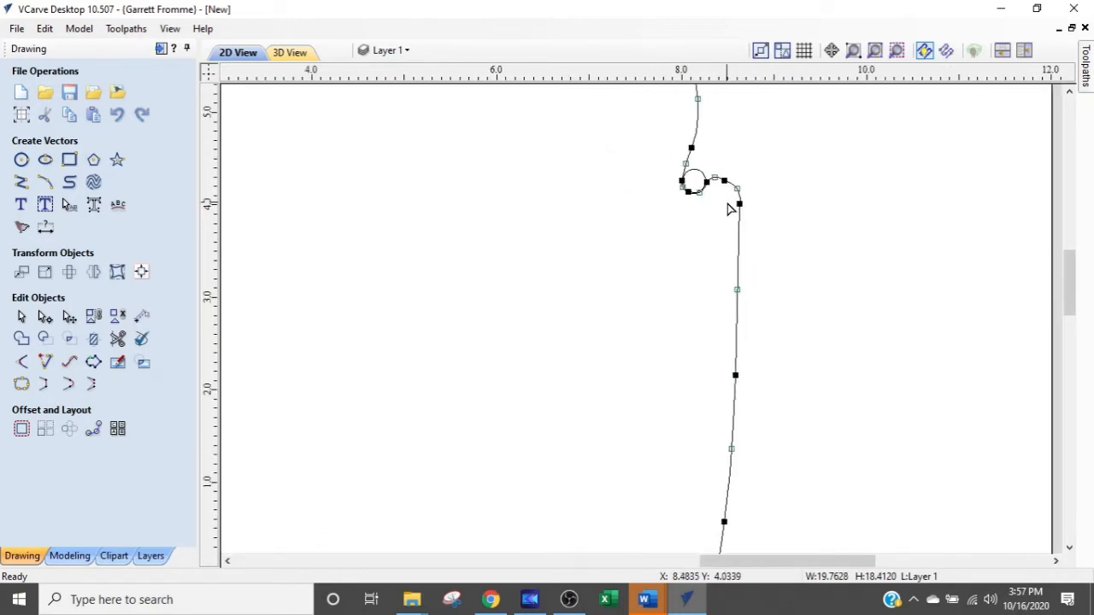
Step: Flatten the notch in the state's southern tip near X 6.4, Y -8.1 by moving its west node southwest and its east node south
middle_click_drag(738, 297, 814, 128)
scroll(760, 330, "up", 5)
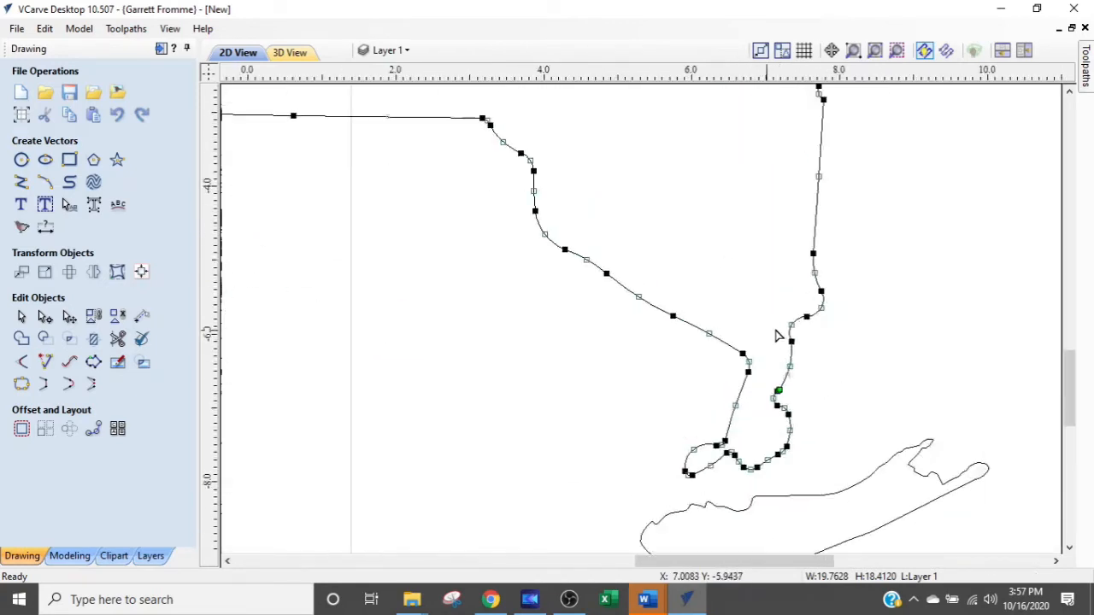
middle_click_drag(790, 385, 832, 243)
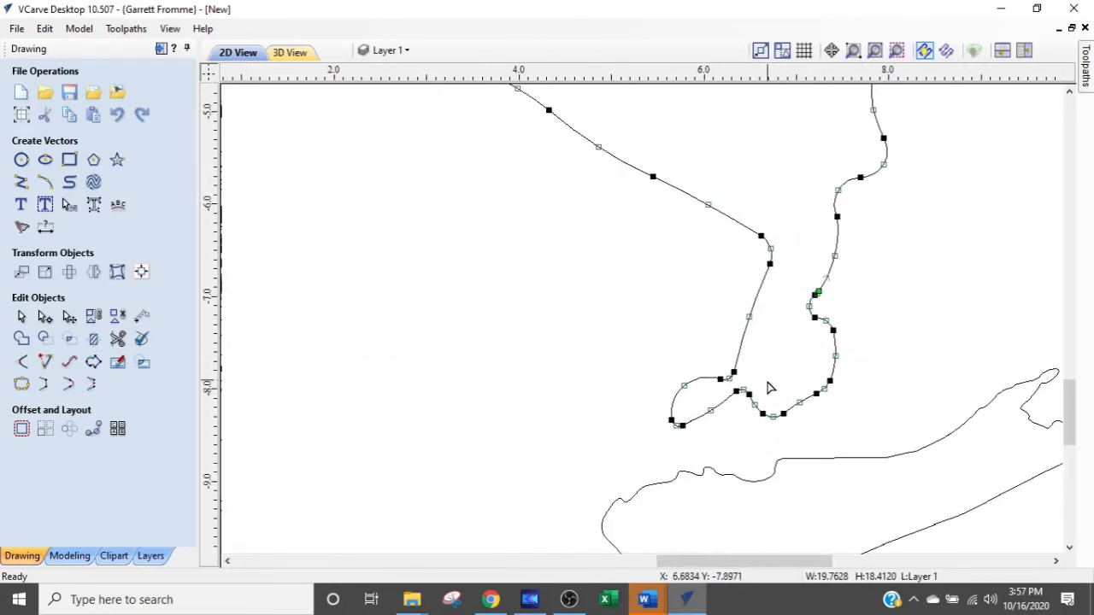
scroll(751, 398, "up", 5)
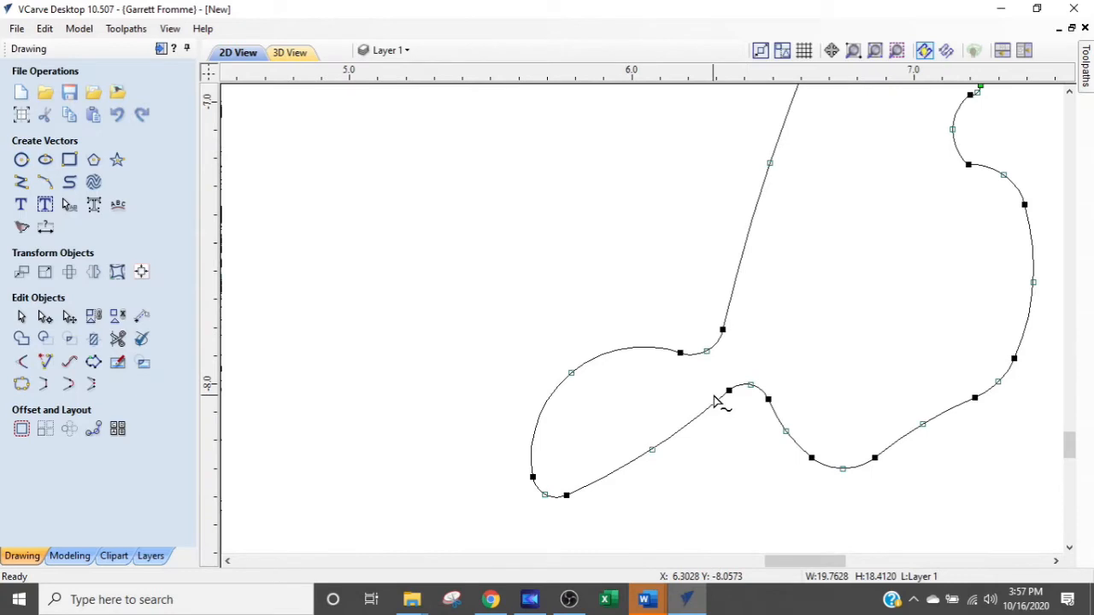
left_click_drag(728, 391, 684, 427)
left_click_drag(719, 391, 757, 426)
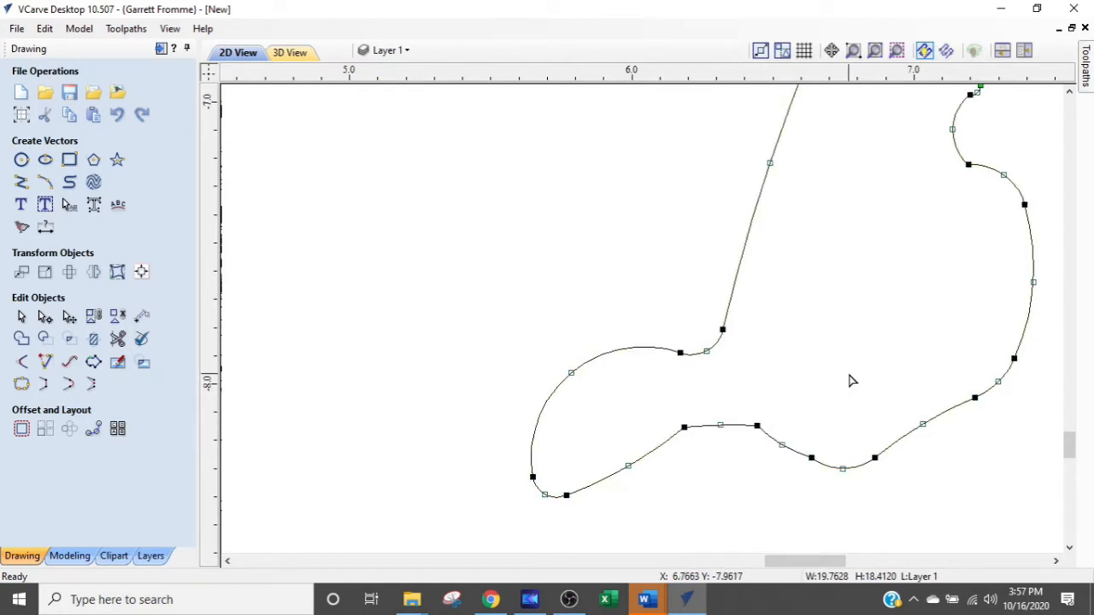
Step: Finish node editing and delete the 0.25-inch reference circle from the eastern border's hooked notch
scroll(850, 381, "down", 3)
scroll(919, 268, "down", 4)
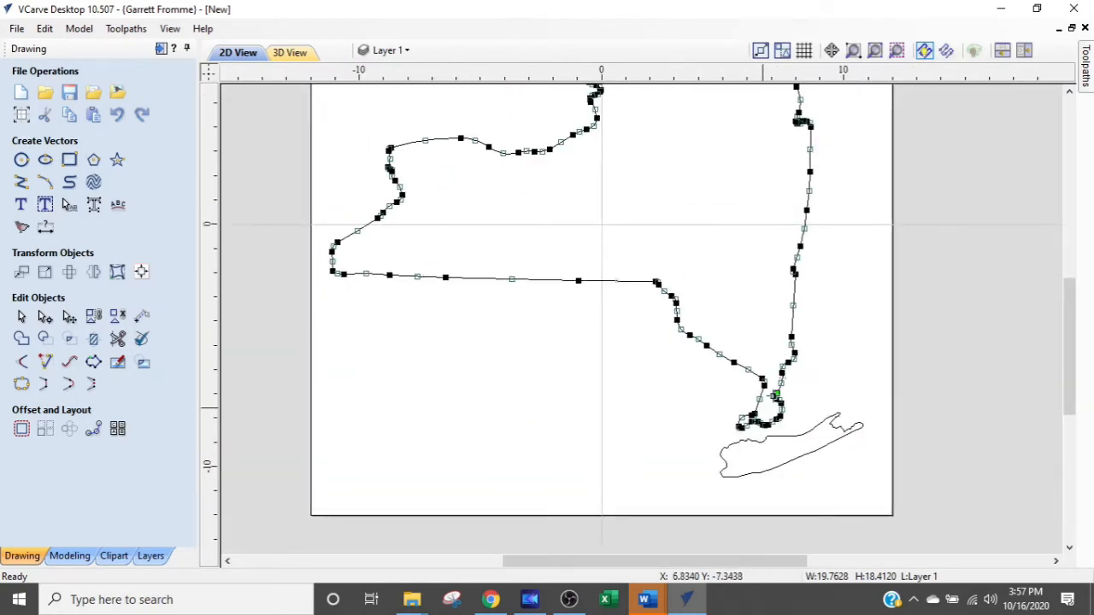
scroll(800, 329, "up", 5)
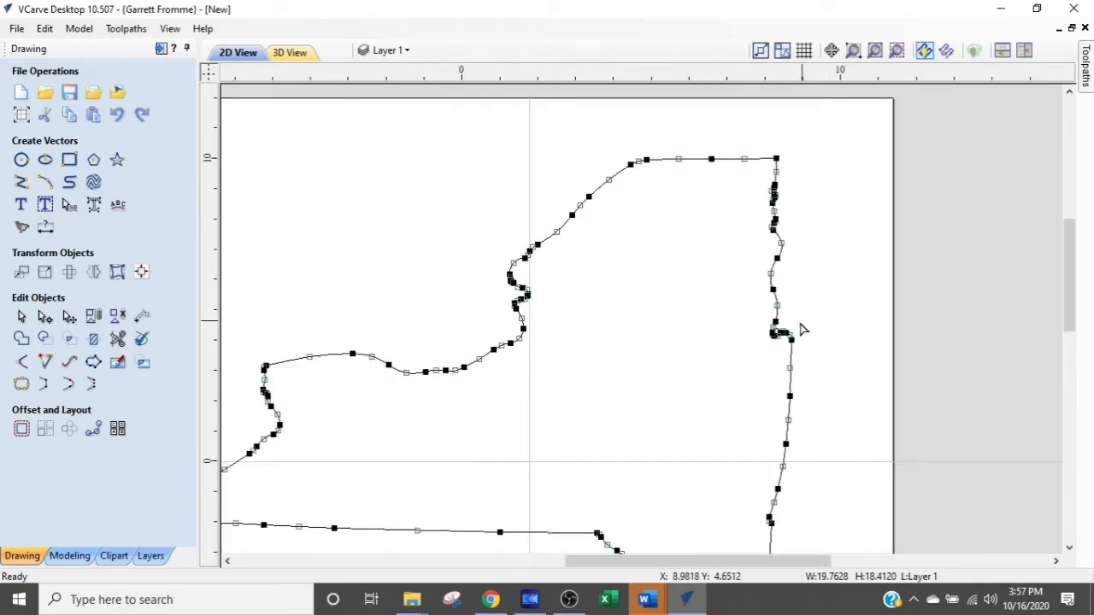
scroll(752, 347, "up", 5)
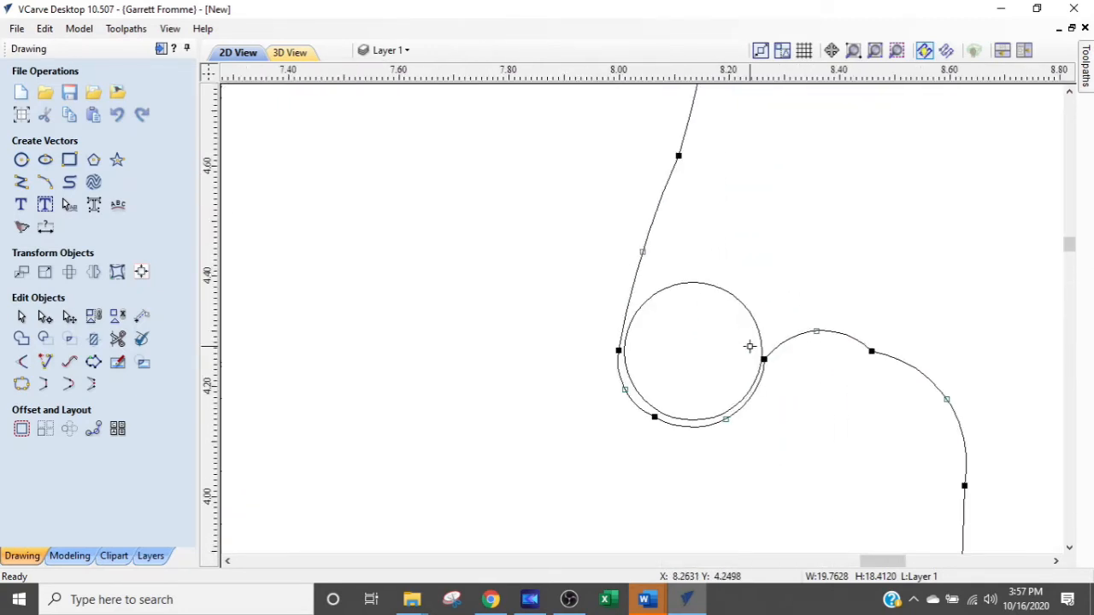
left_click(749, 347)
left_click(746, 313)
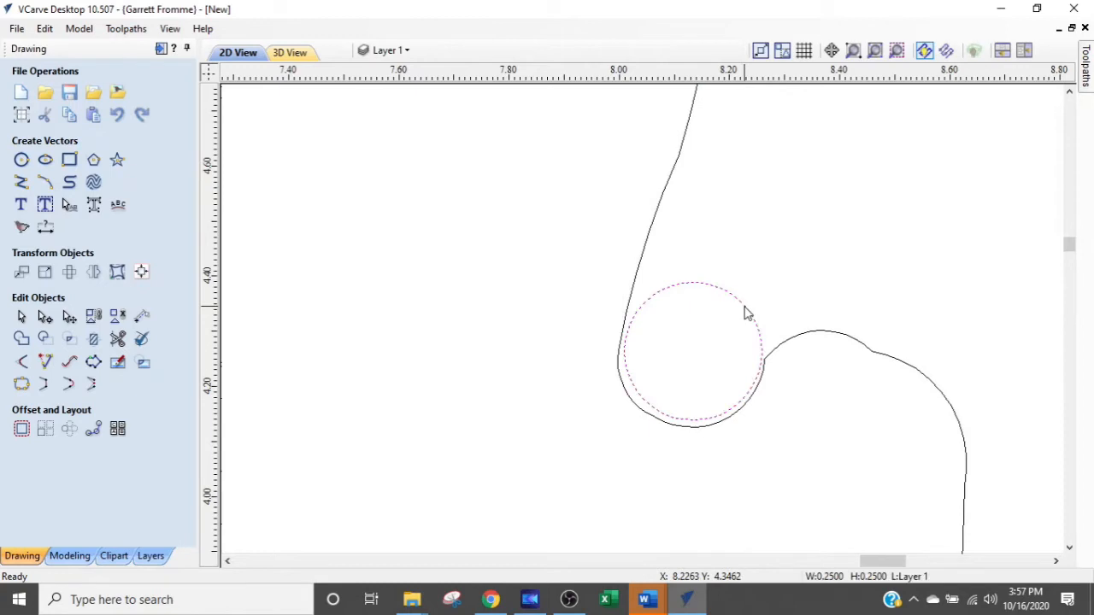
key("Escape")
Step: Examine the cleaned state outline as a whole, including the eastern border and the separate Long Island vector
scroll(744, 310, "down", 10)
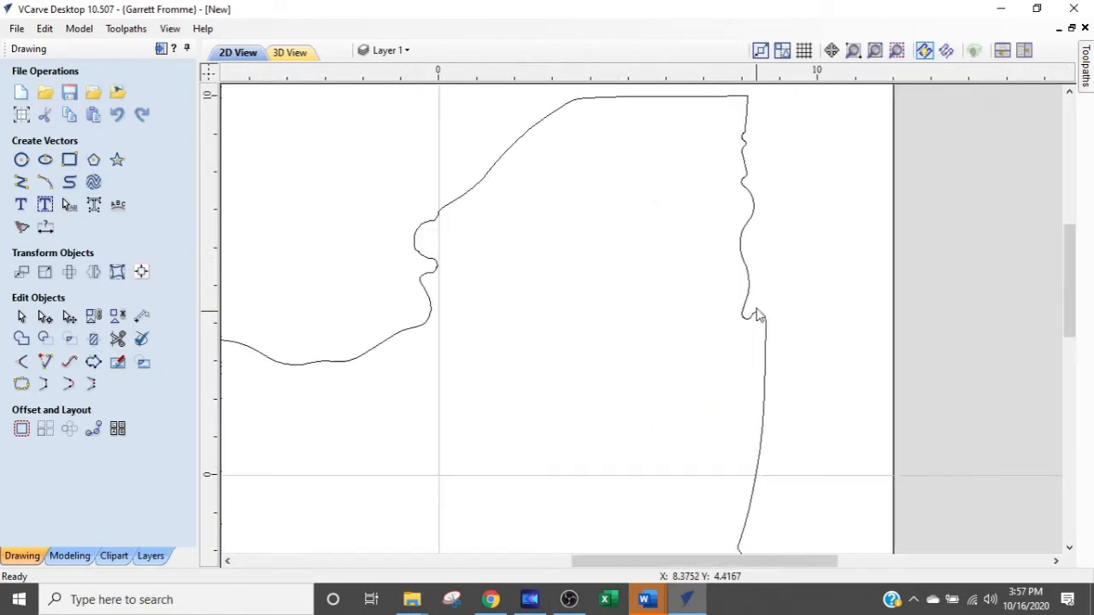
scroll(786, 352, "down", 1)
middle_click_drag(787, 352, 843, 129)
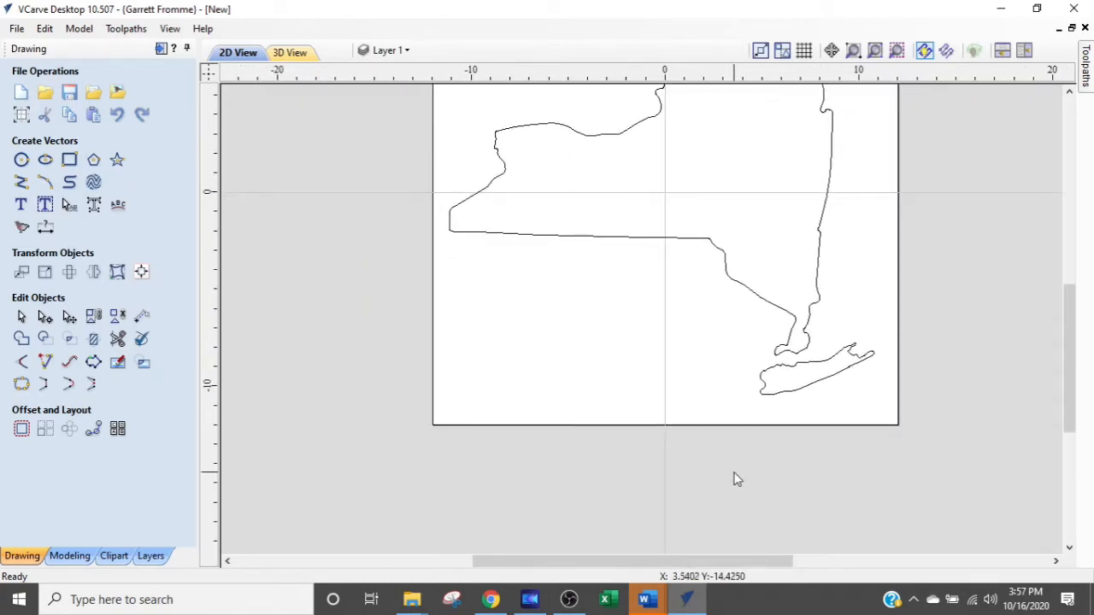
scroll(760, 424, "up", 3)
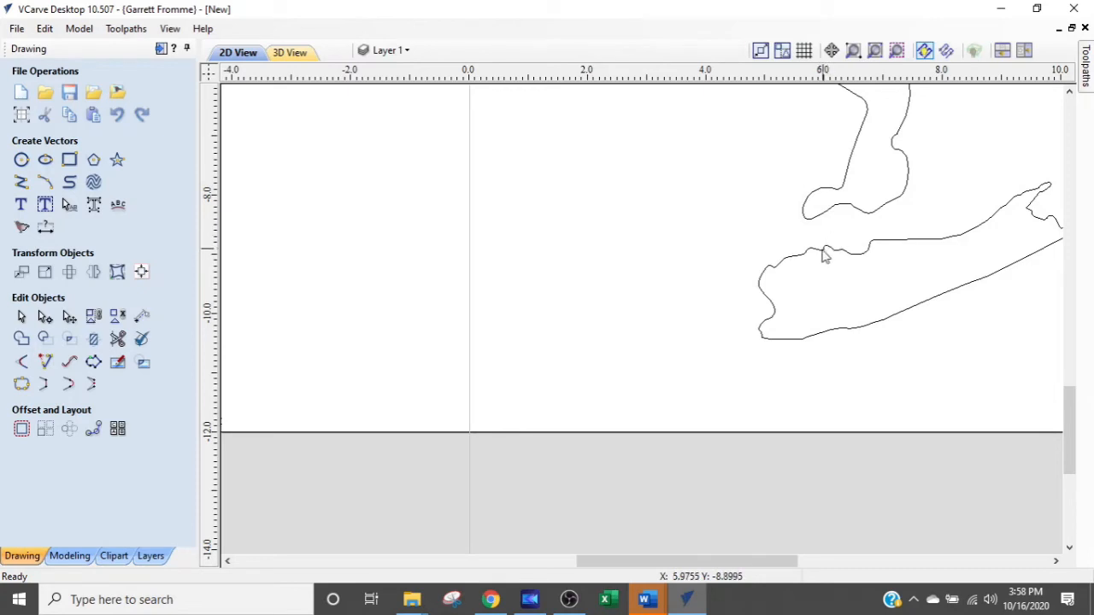
scroll(833, 248, "down", 5)
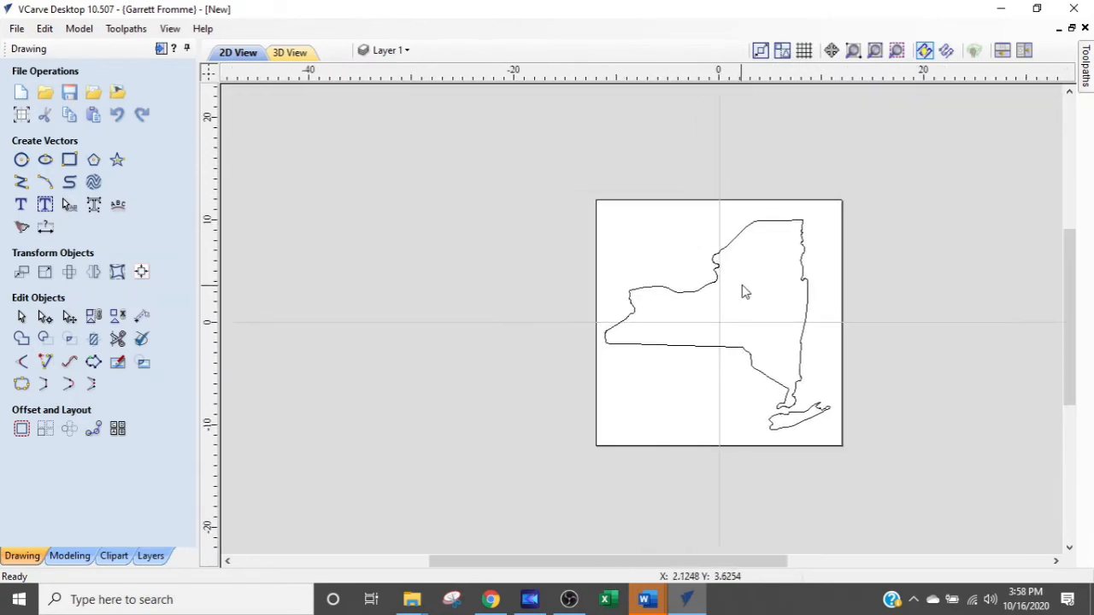
scroll(744, 290, "up", 3)
scroll(750, 332, "down", 2)
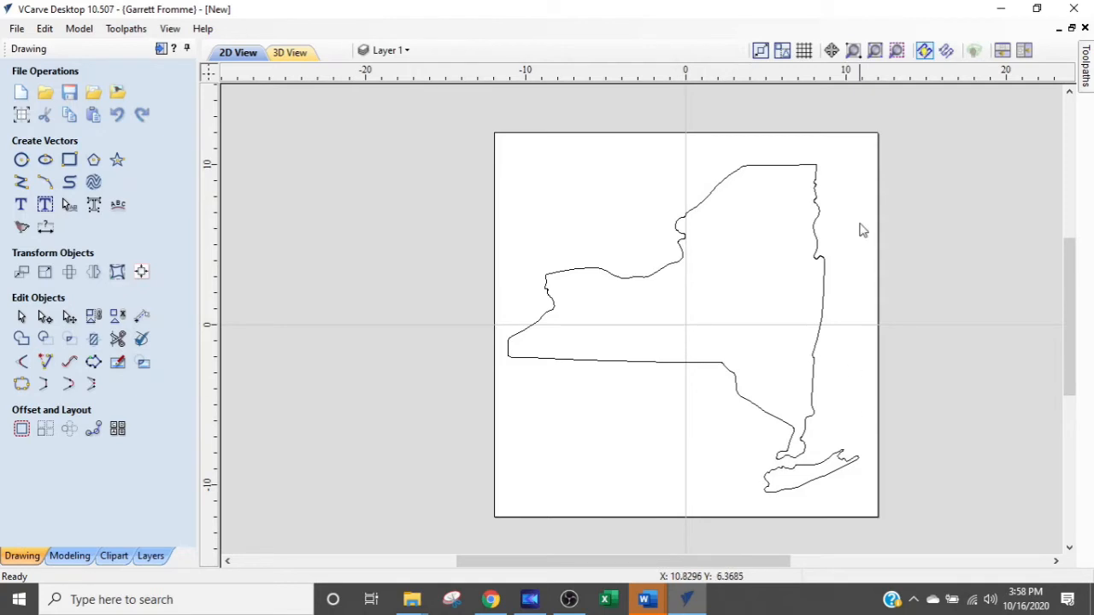
scroll(859, 235, "up", 3)
scroll(813, 268, "down", 3)
scroll(820, 324, "up", 1)
scroll(818, 291, "up", 1)
scroll(817, 292, "down", 1)
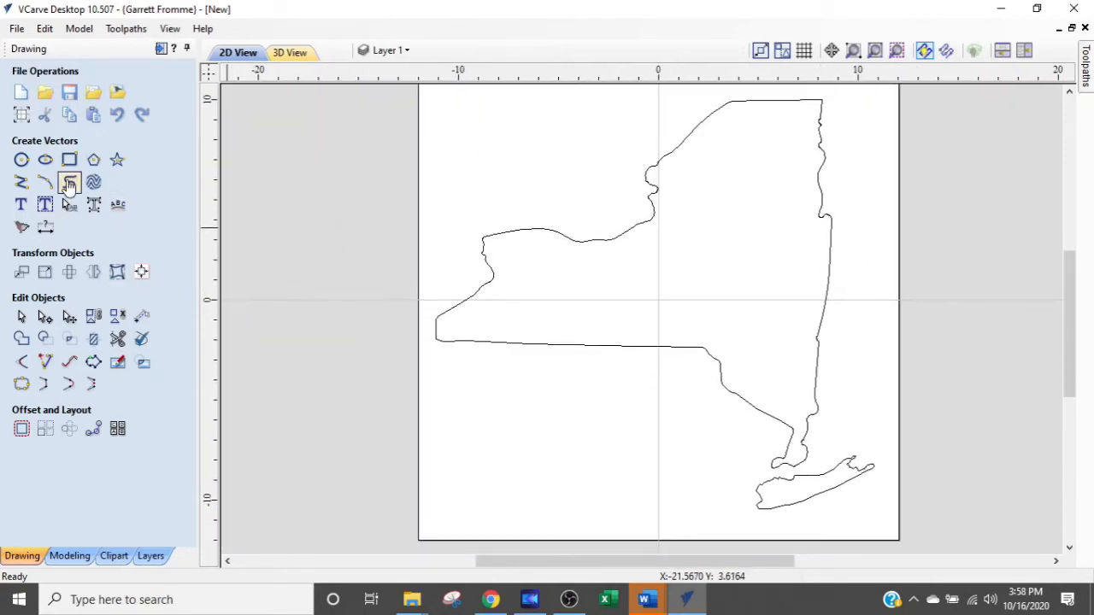
Step: Create centre-aligned Great Vibes text with the sample family name and move it inside the state to X 0.0, Y about -0.68
left_click(22, 206)
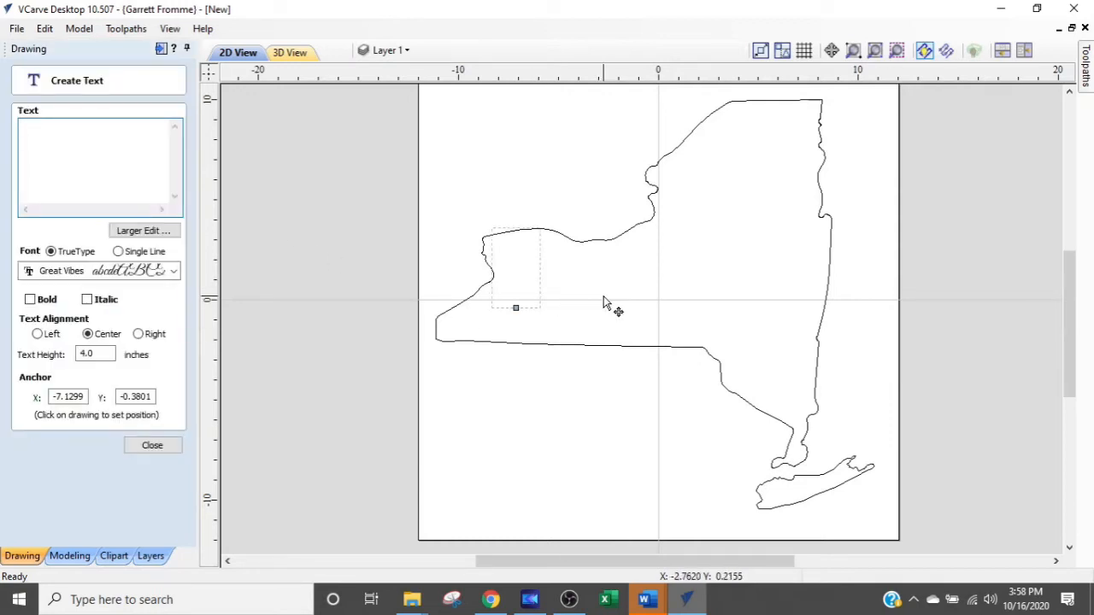
type("Smith")
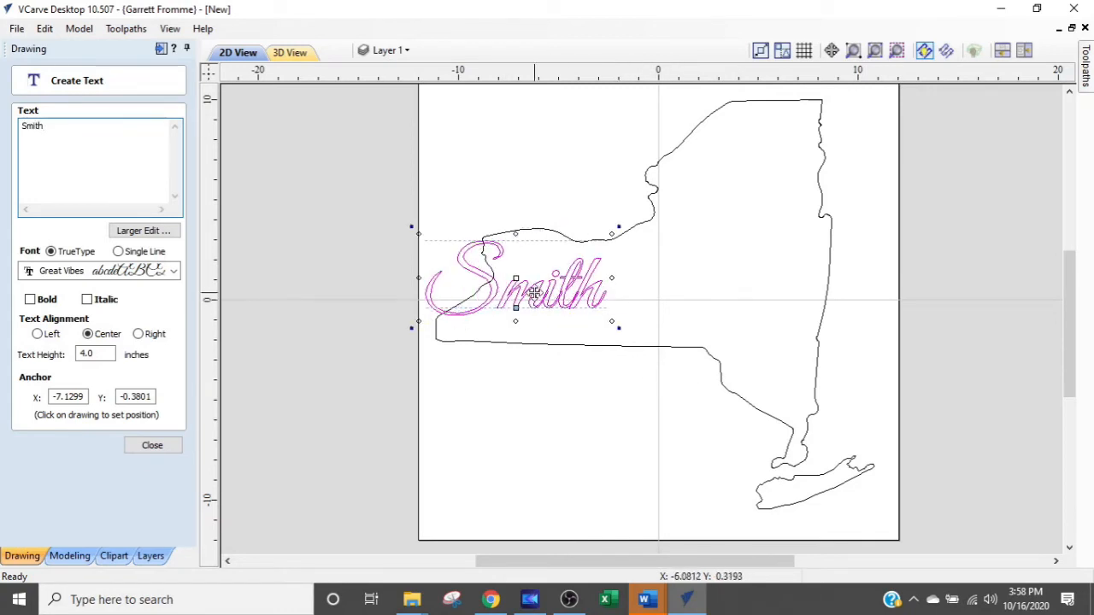
left_click_drag(522, 281, 658, 290)
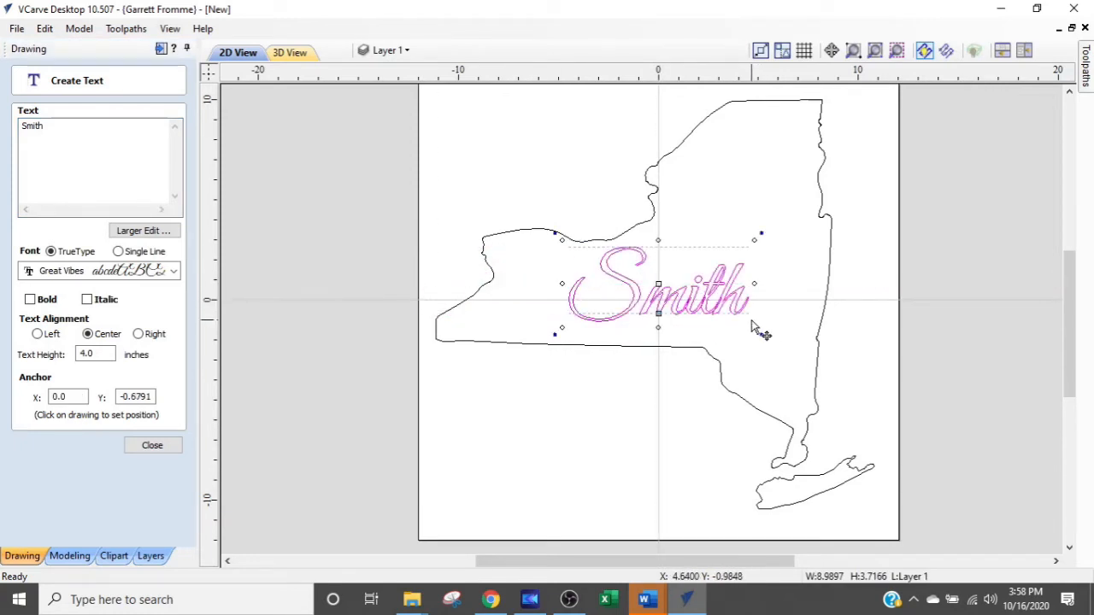
Step: Enlarge the name text to a height of about 5.05 inches and raise its anchor to Y about -1.28 inside the state
left_click_drag(754, 328, 799, 349)
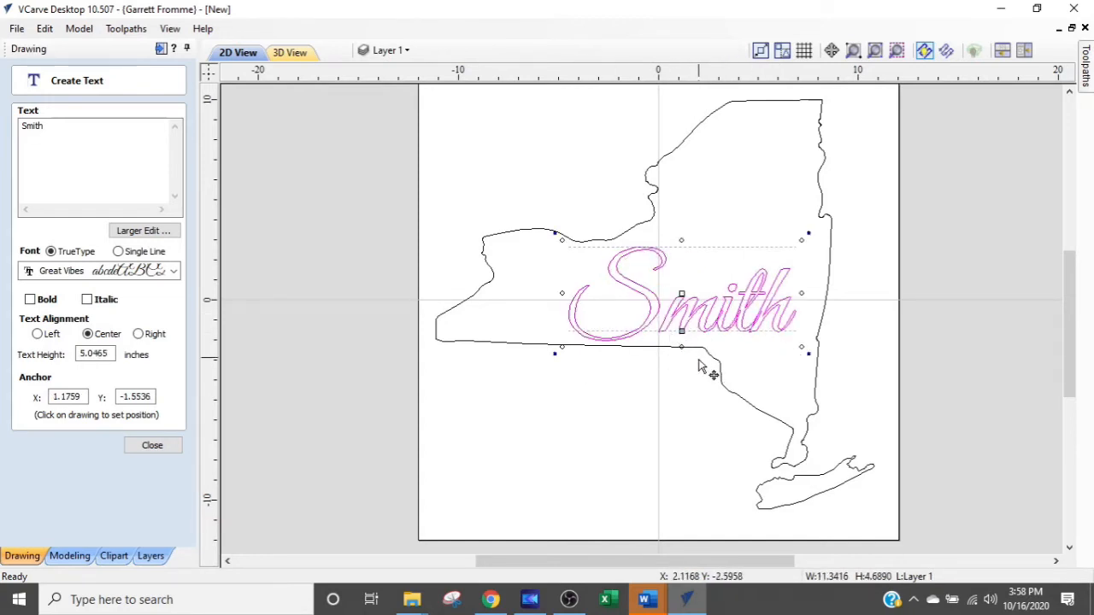
scroll(699, 366, "up", 2)
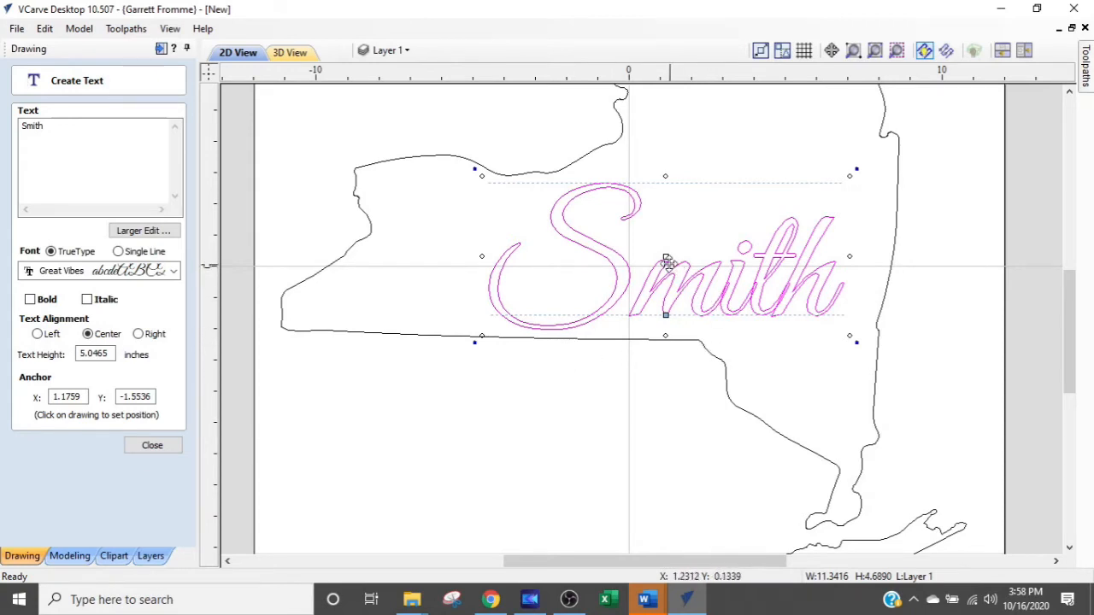
left_click_drag(667, 260, 667, 251)
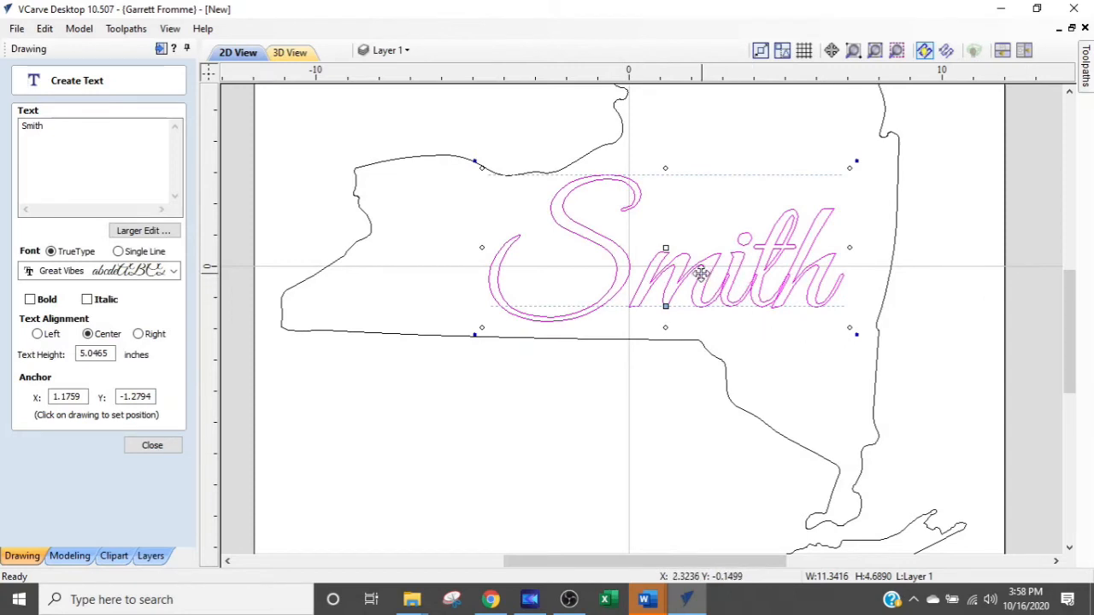
scroll(750, 264, "up", 3)
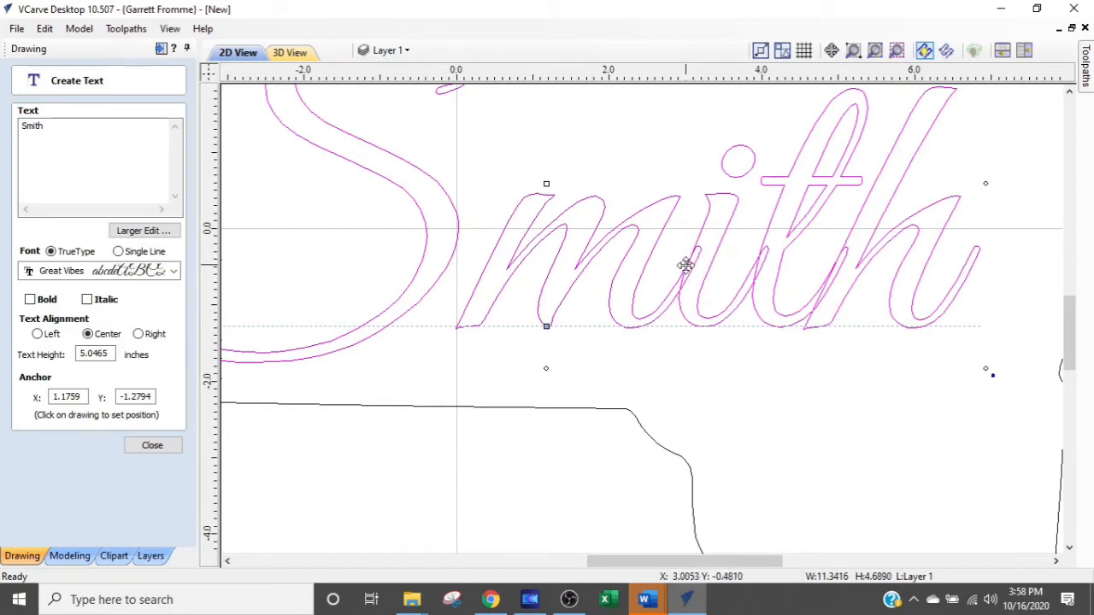
left_click(701, 375)
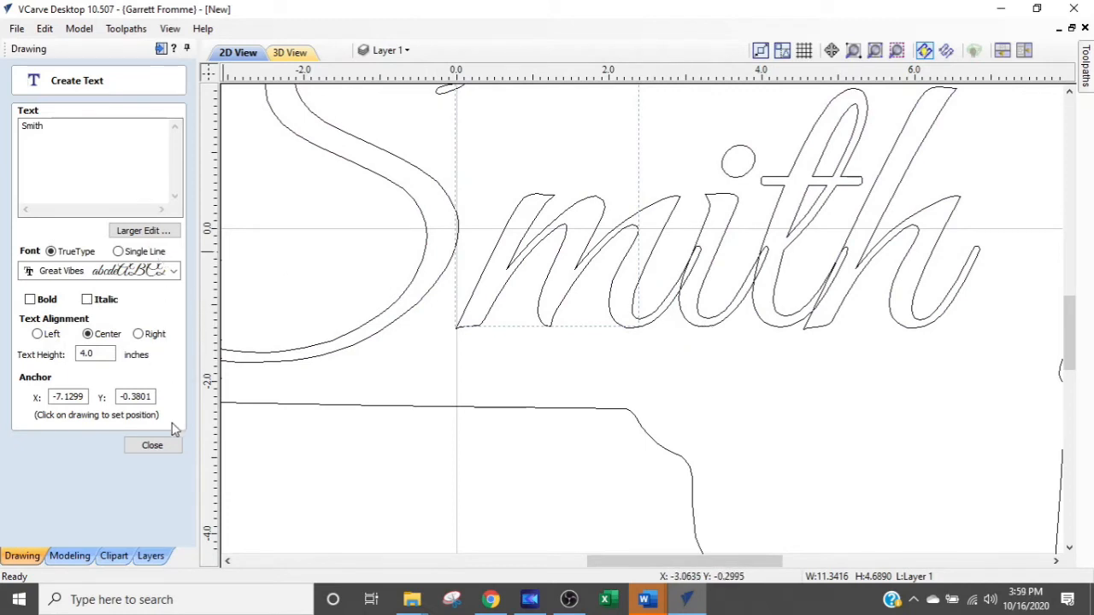
left_click(153, 446)
Step: Weld the overlapping letters of the name text into joined curves, replacing the original text object
left_click(654, 320)
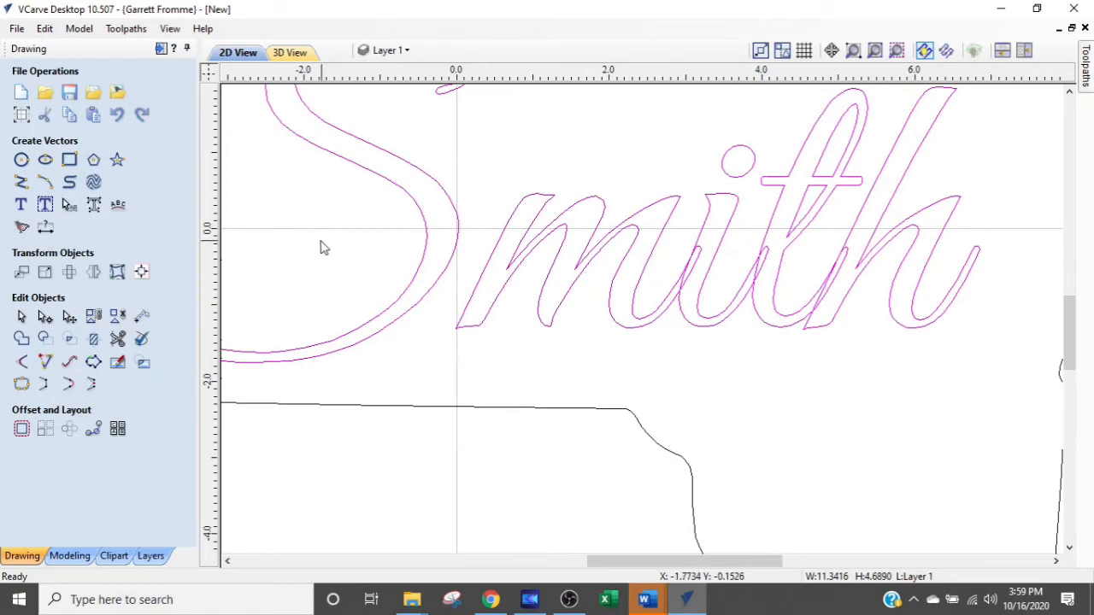
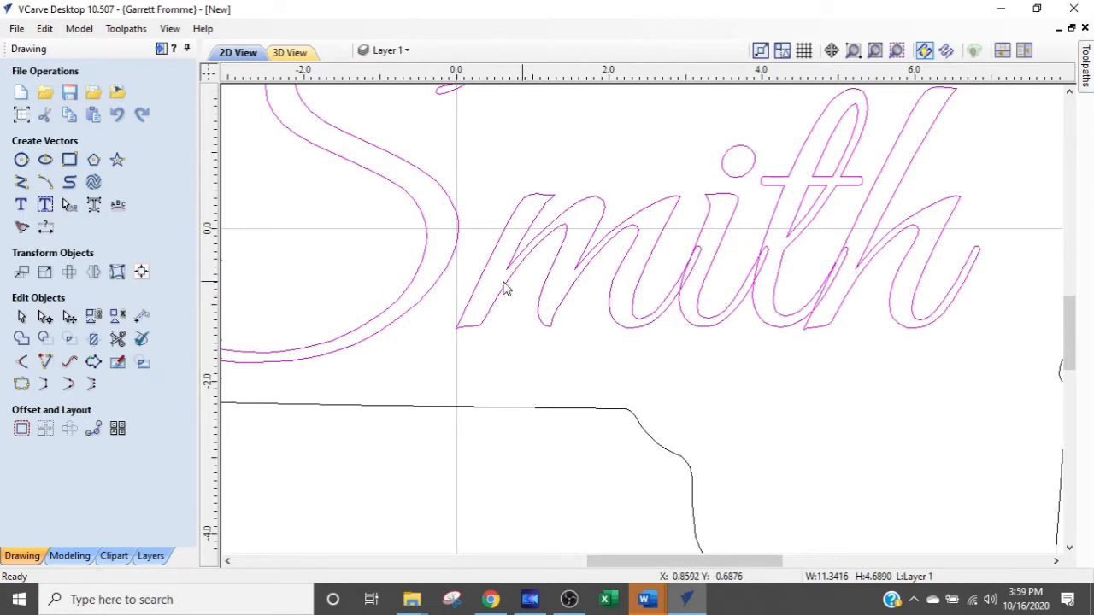
left_click(17, 339)
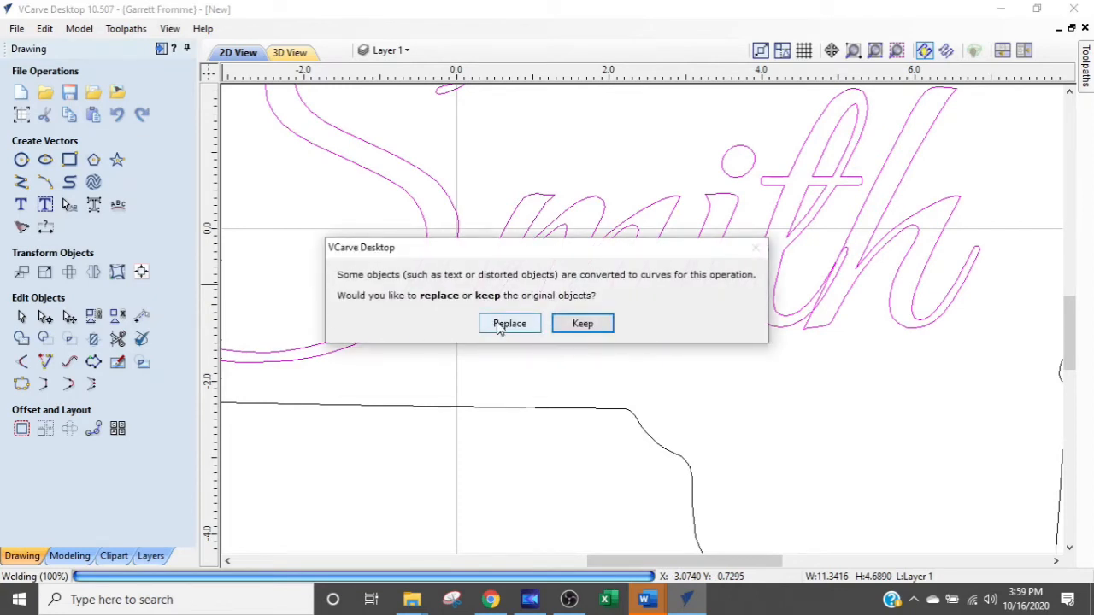
left_click_drag(554, 256, 556, 351)
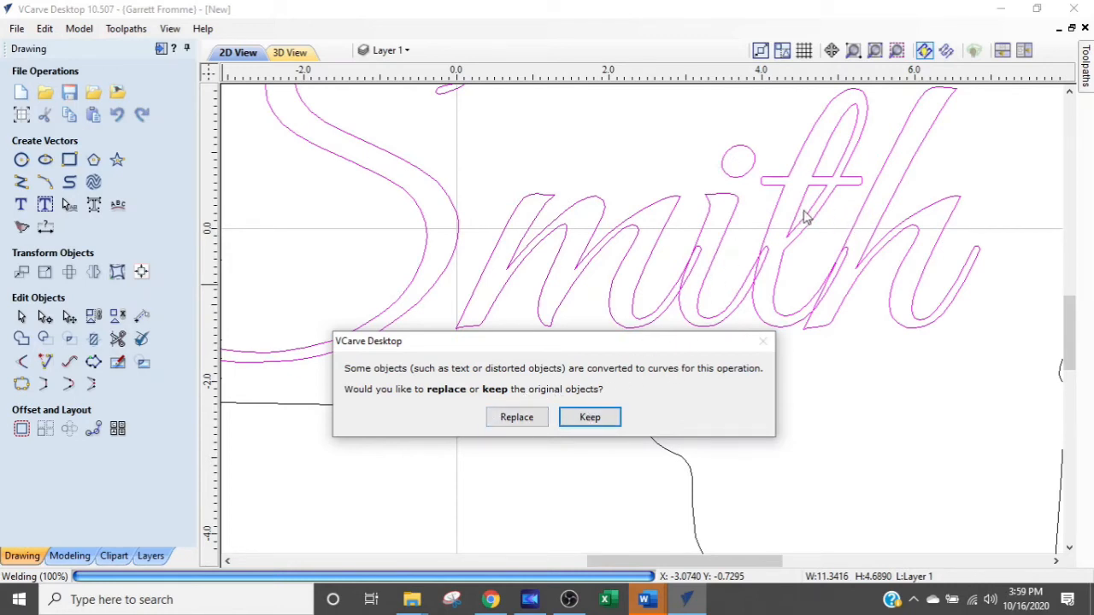
left_click(517, 417)
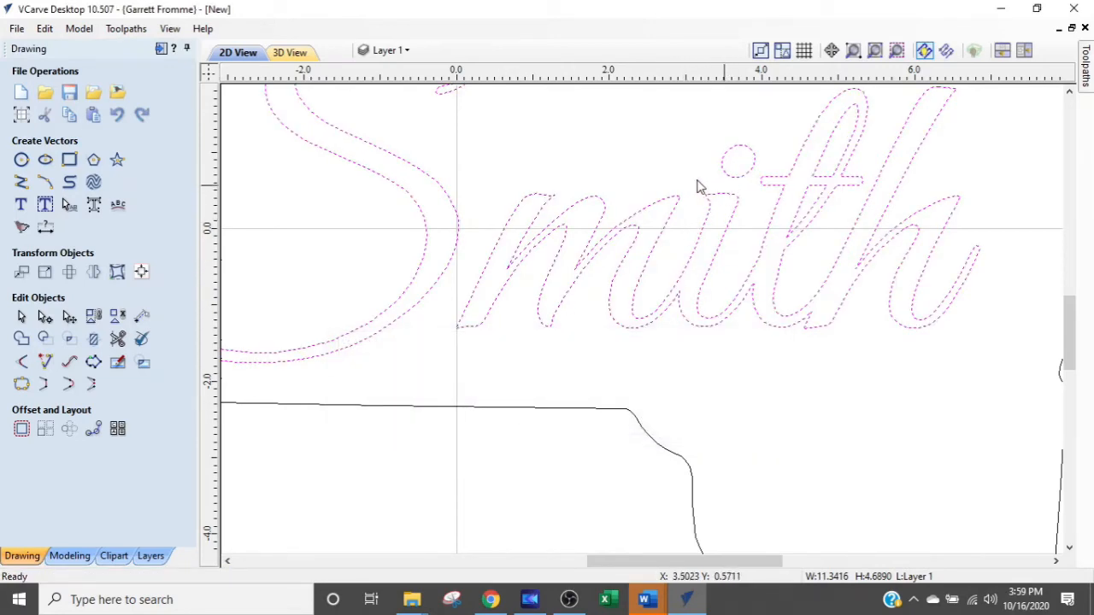
Step: Inspect the welded lettering by selecting the joined letters and the dot of the i separately
left_click(599, 167)
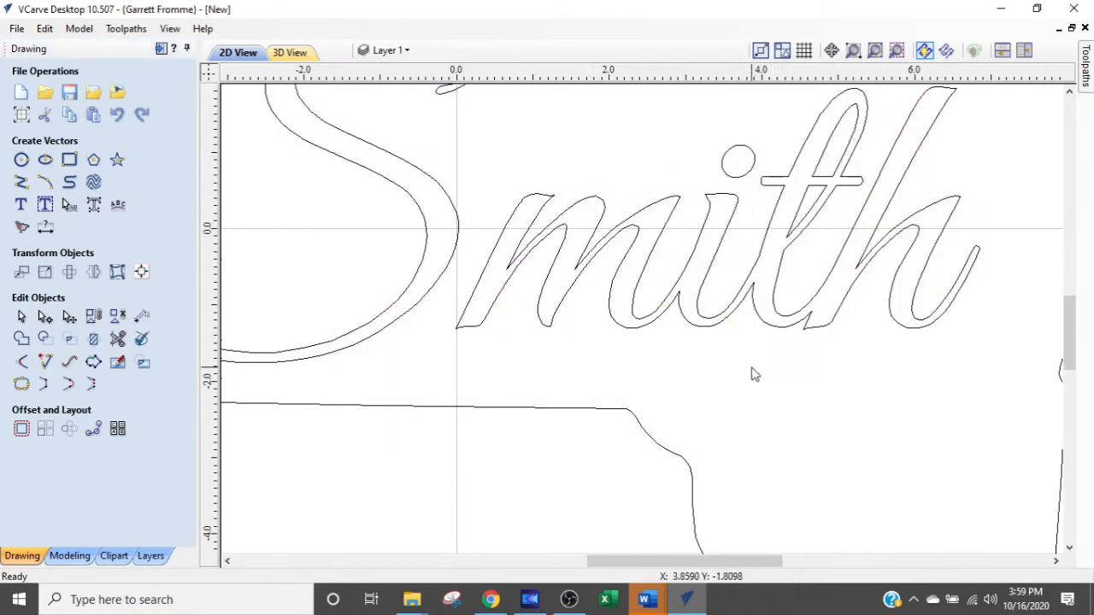
left_click(625, 237)
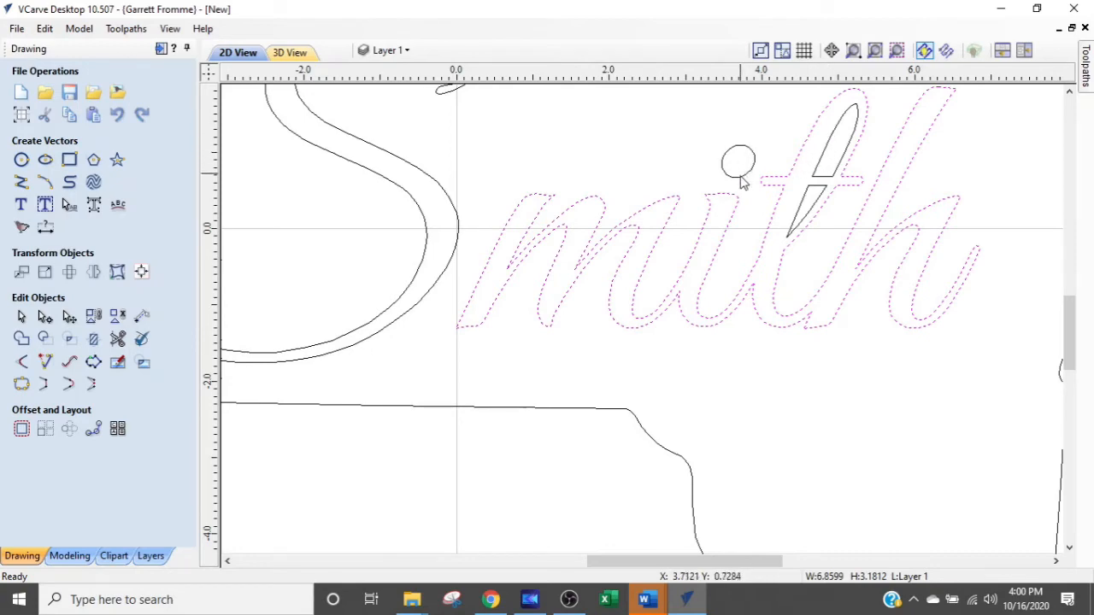
left_click(691, 171)
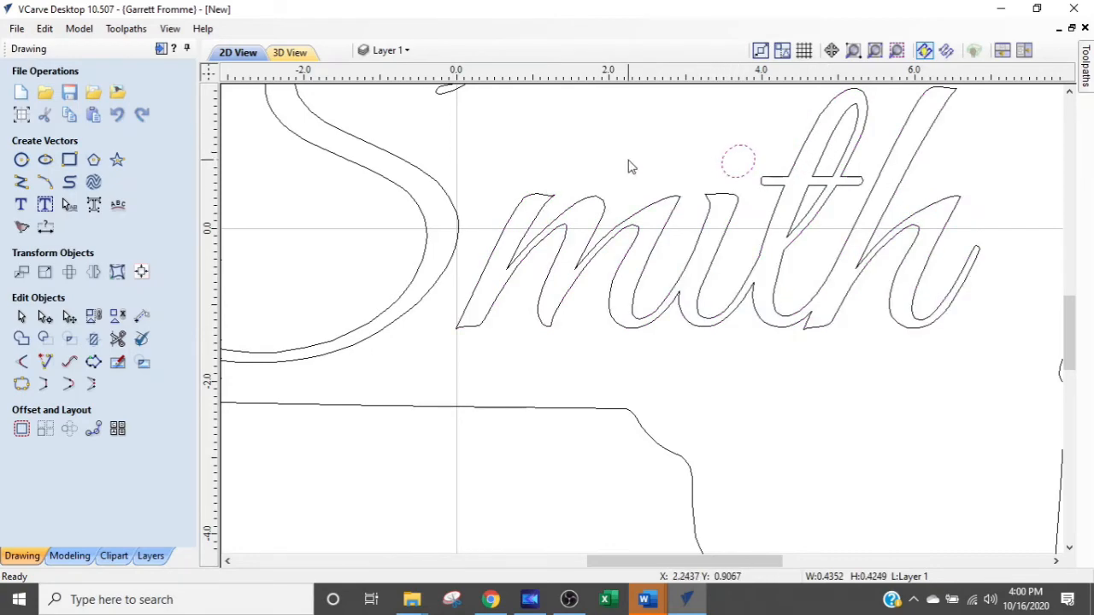
Step: Save the drawing as New York State in the Models folder under Videos > CNC
scroll(630, 165, "down", 4)
scroll(627, 188, "down", 2)
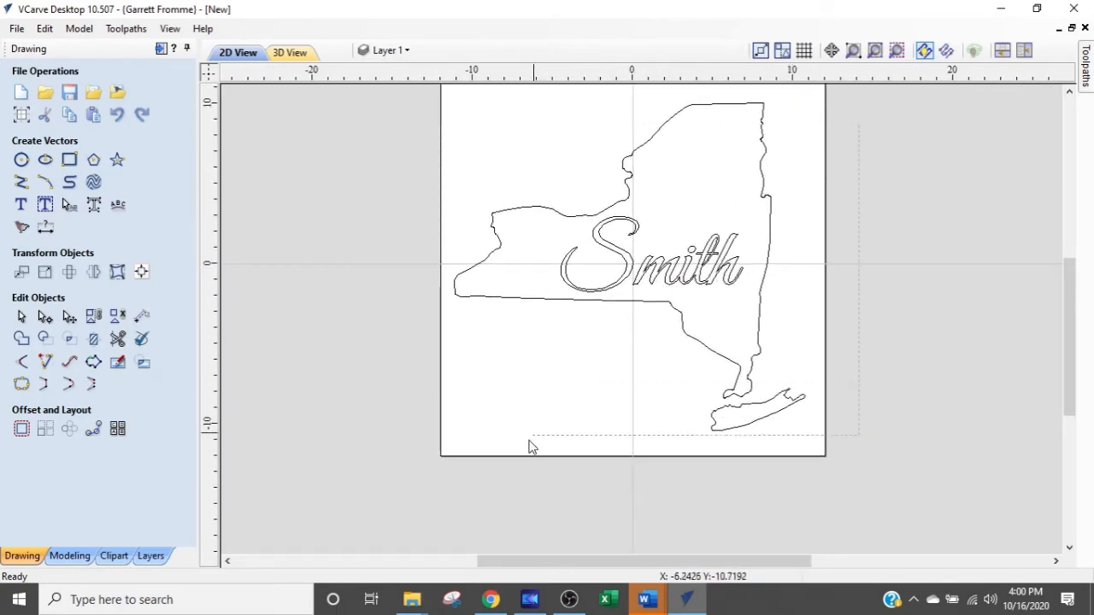
key("ctrl+a")
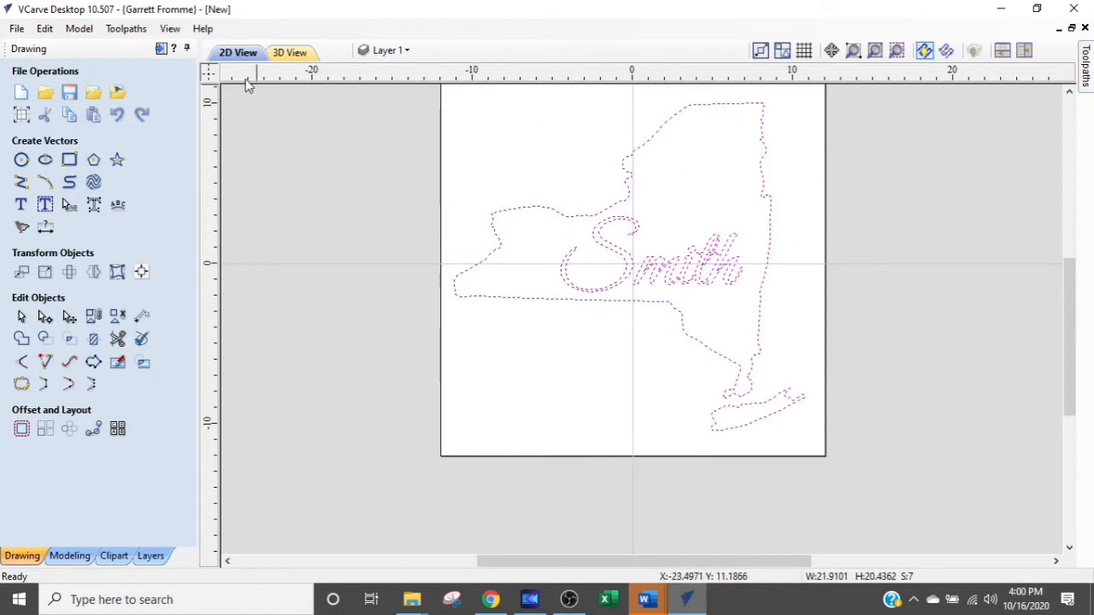
left_click(68, 96)
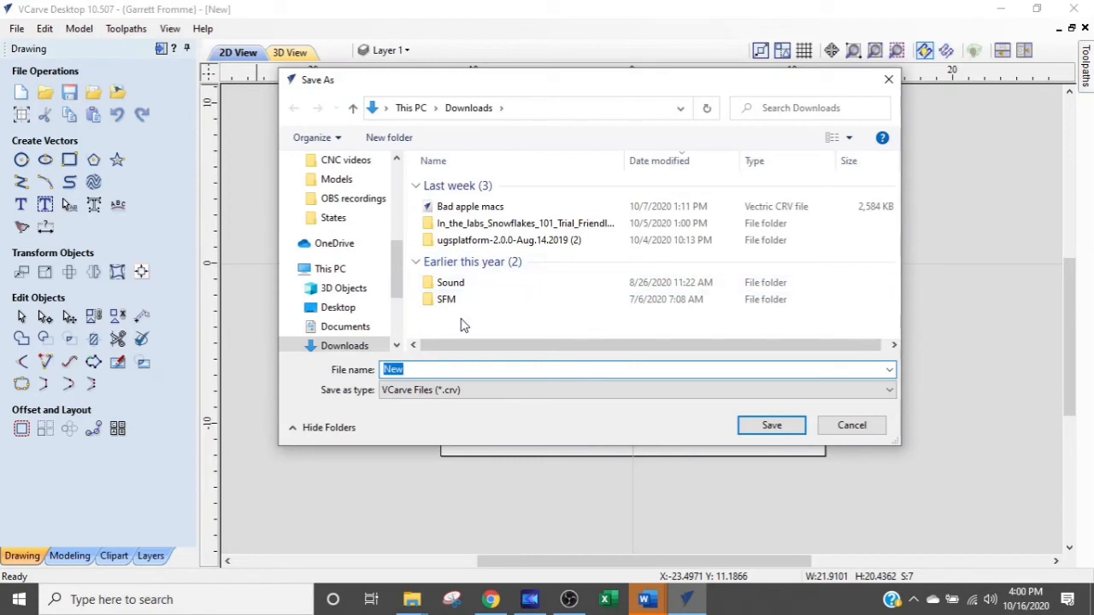
scroll(348, 193, "up", 1)
left_click(344, 199)
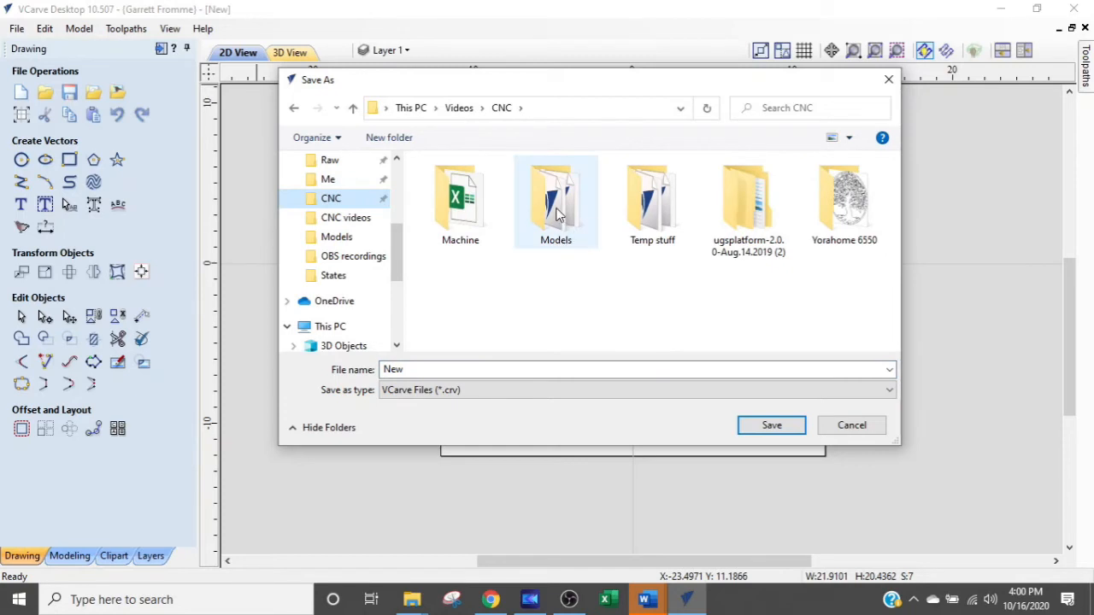
double_click(556, 210)
left_click(536, 370)
type("New")
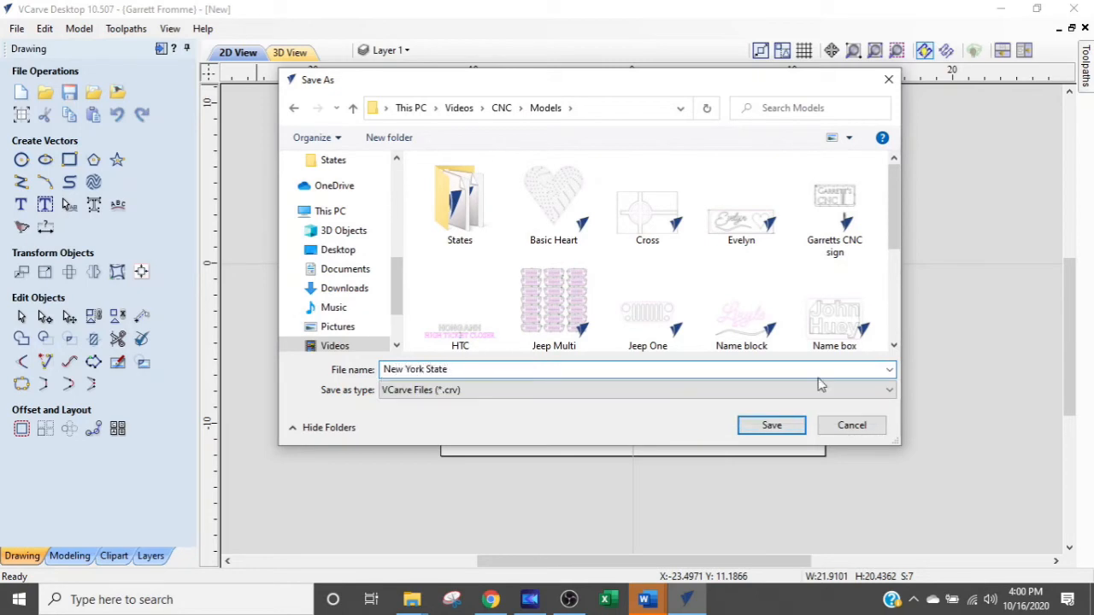
left_click(786, 428)
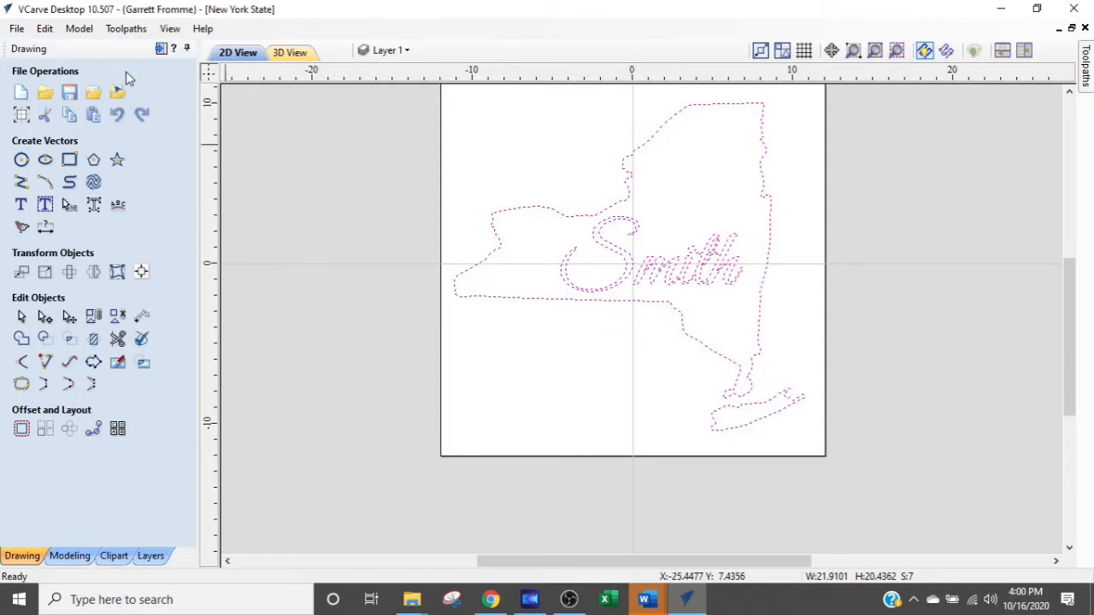
Step: Switch to the toolpath operations and select all the script name's letters, including the dot of the i, without the state outline
left_click(161, 49)
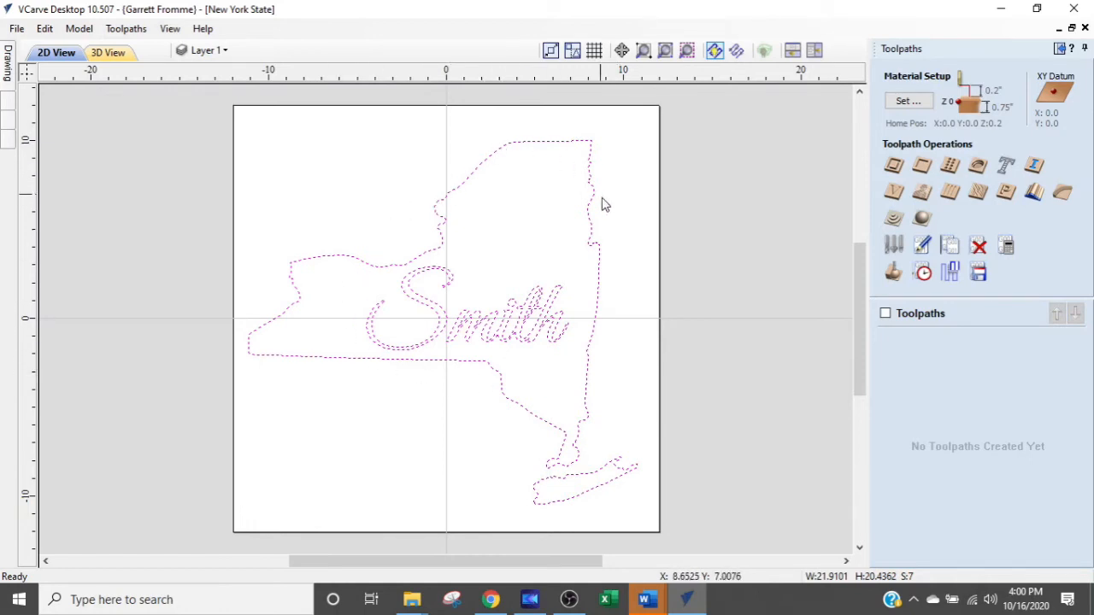
left_click(704, 354)
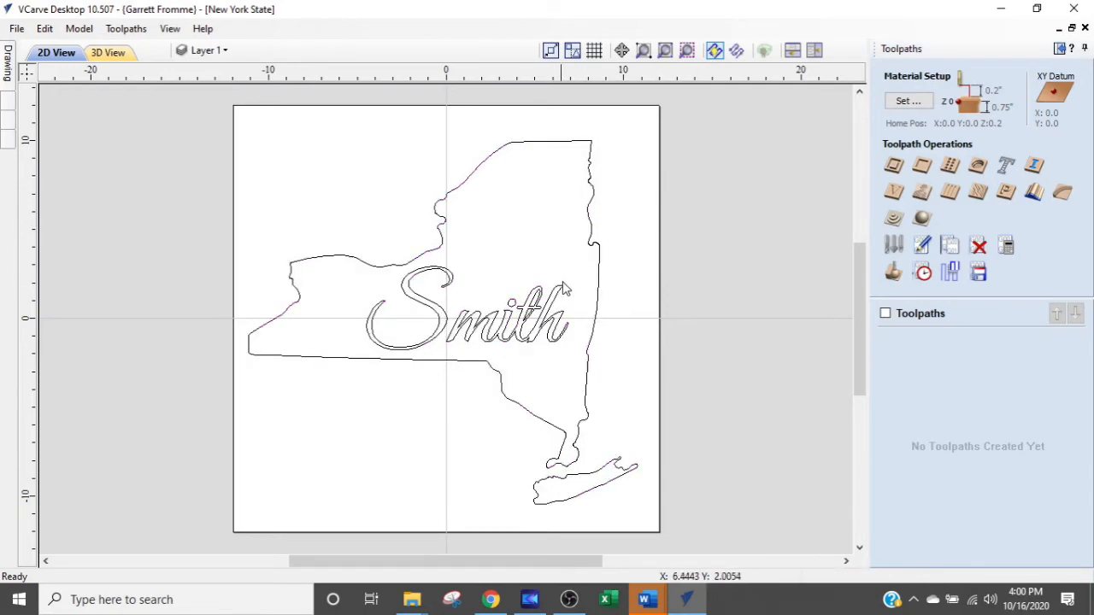
left_click(513, 301)
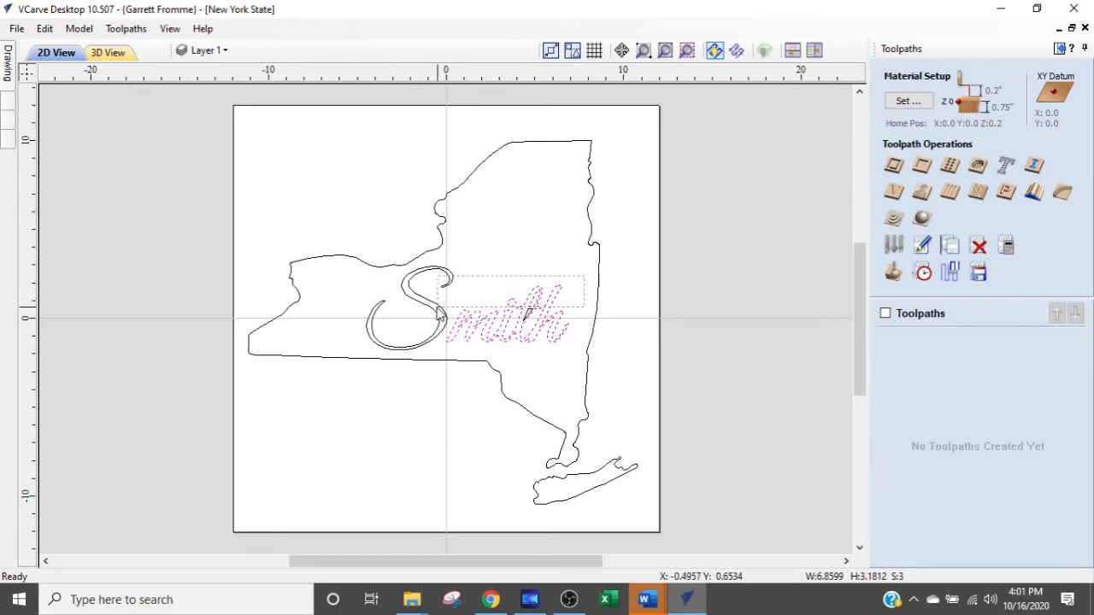
left_click(428, 326, "shift")
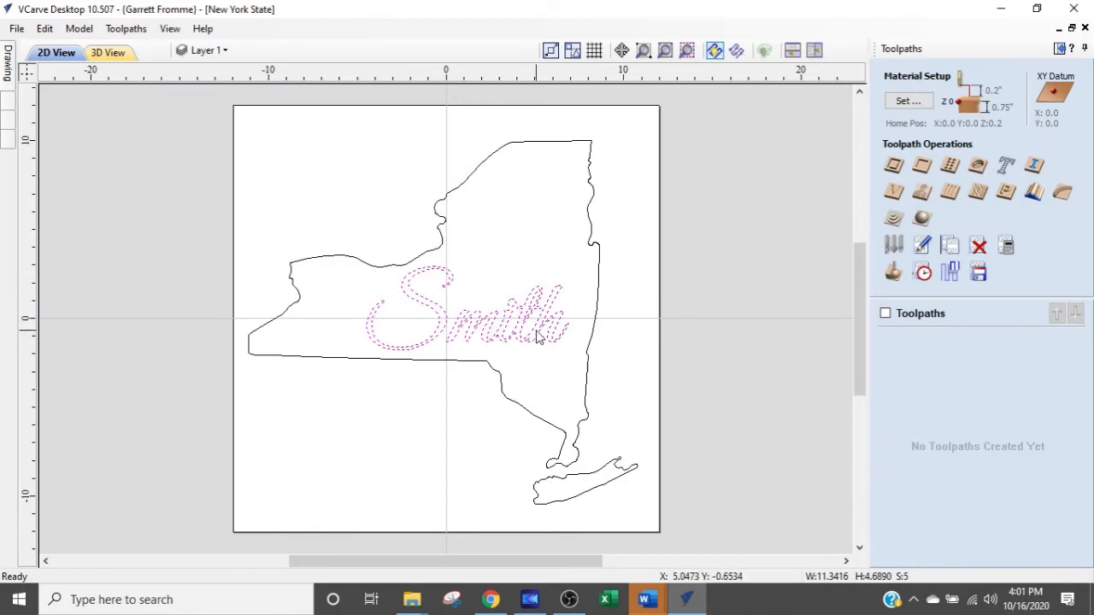
Step: Calculate a V-carve toolpath for the lettering with start depth 0.0 and the 90° 1/2-inch V-bit, and preview its cut
left_click(893, 194)
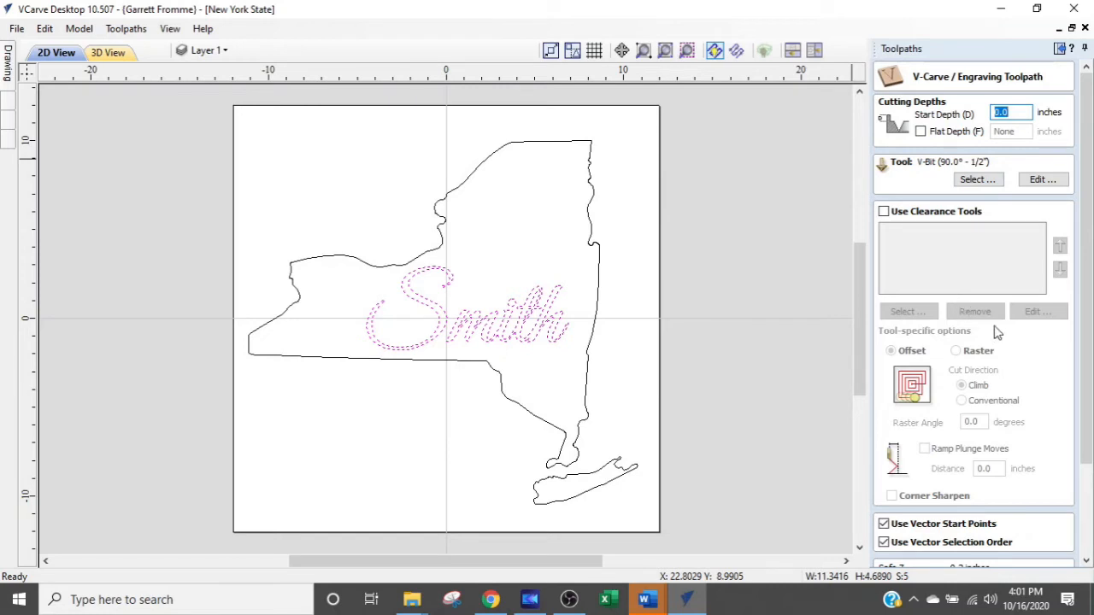
scroll(996, 330, "down", 5)
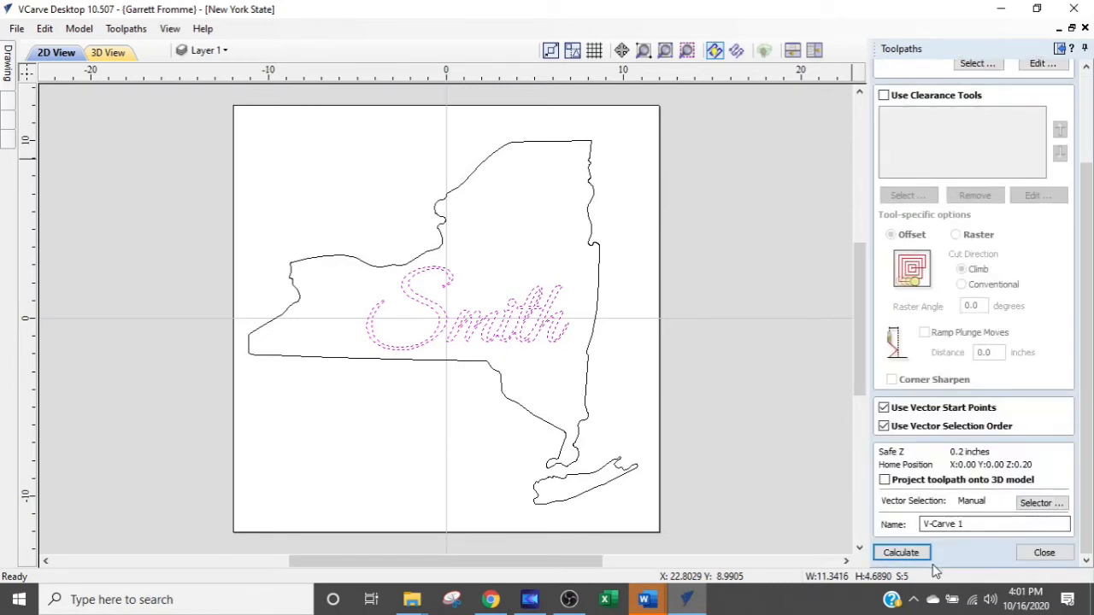
scroll(1060, 321, "up", 1)
scroll(1053, 321, "up", 1)
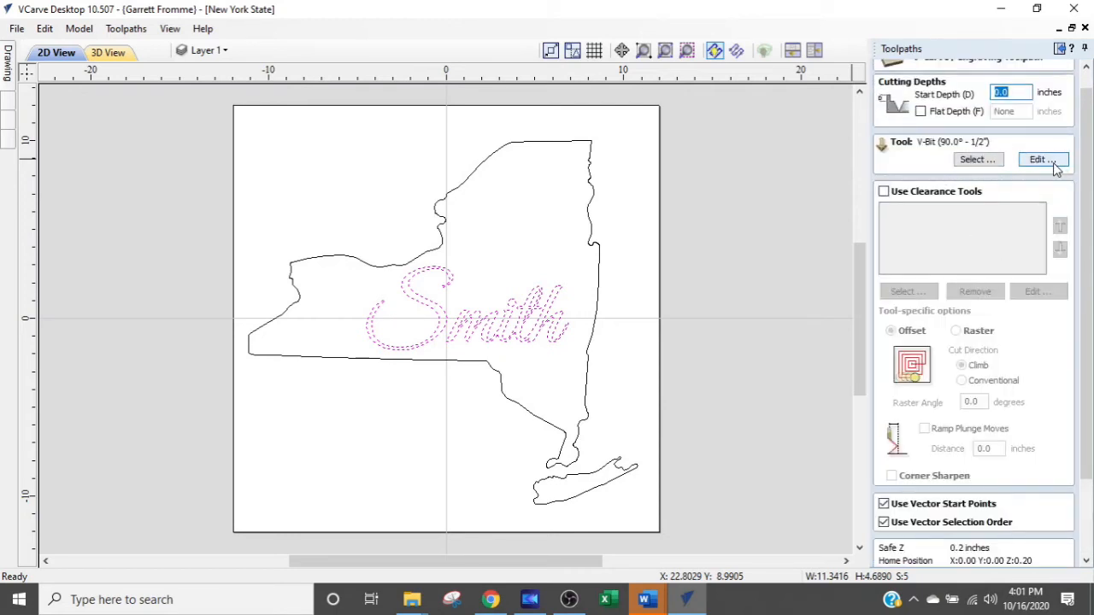
left_click(1026, 166)
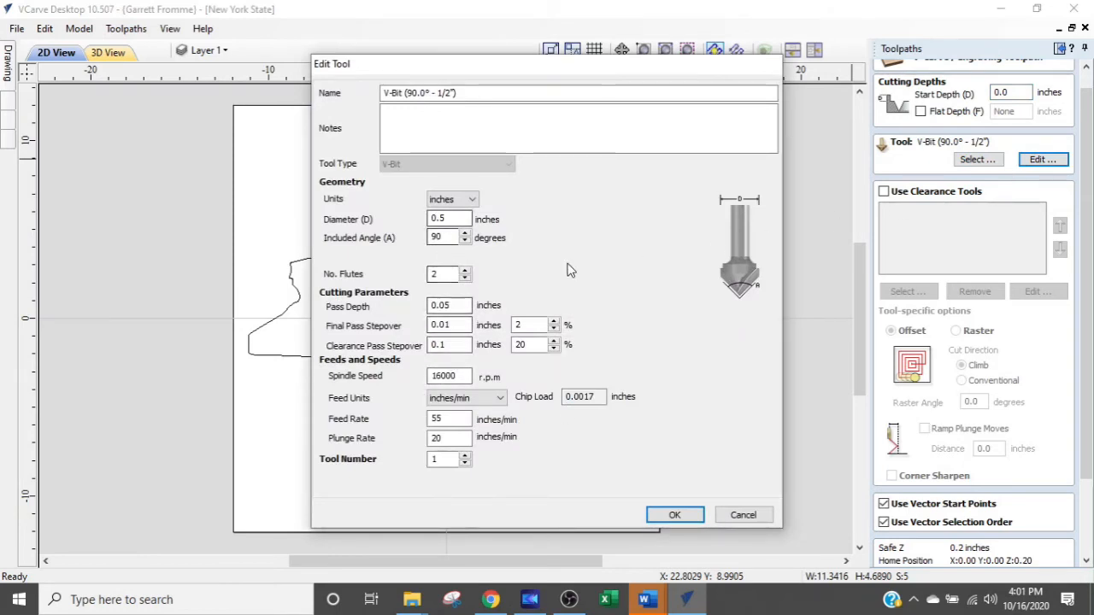
left_click(740, 514)
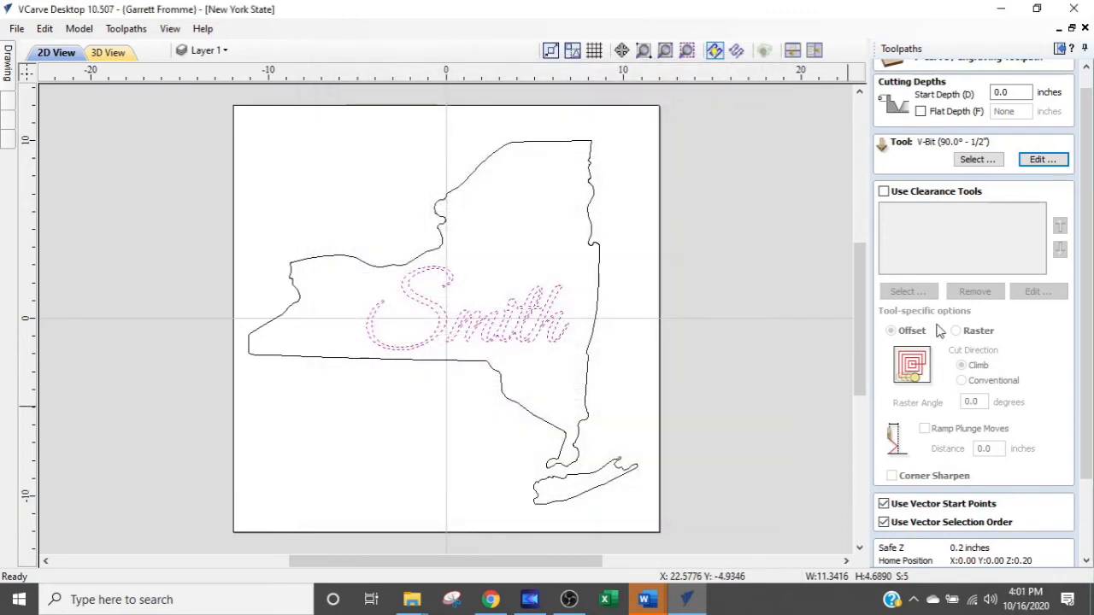
scroll(941, 232, "down", 3)
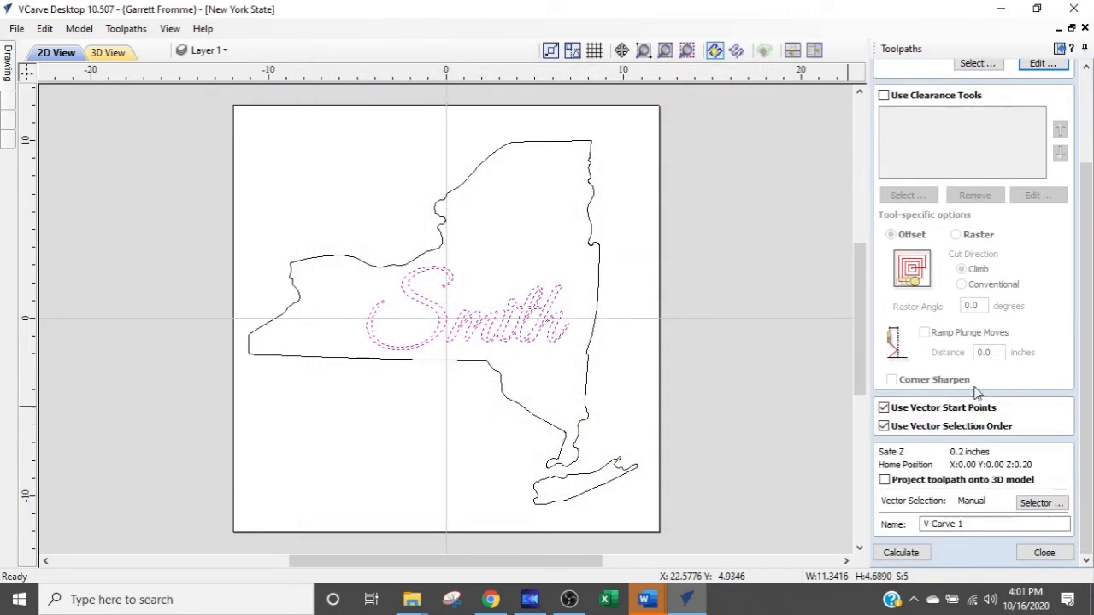
left_click(909, 554)
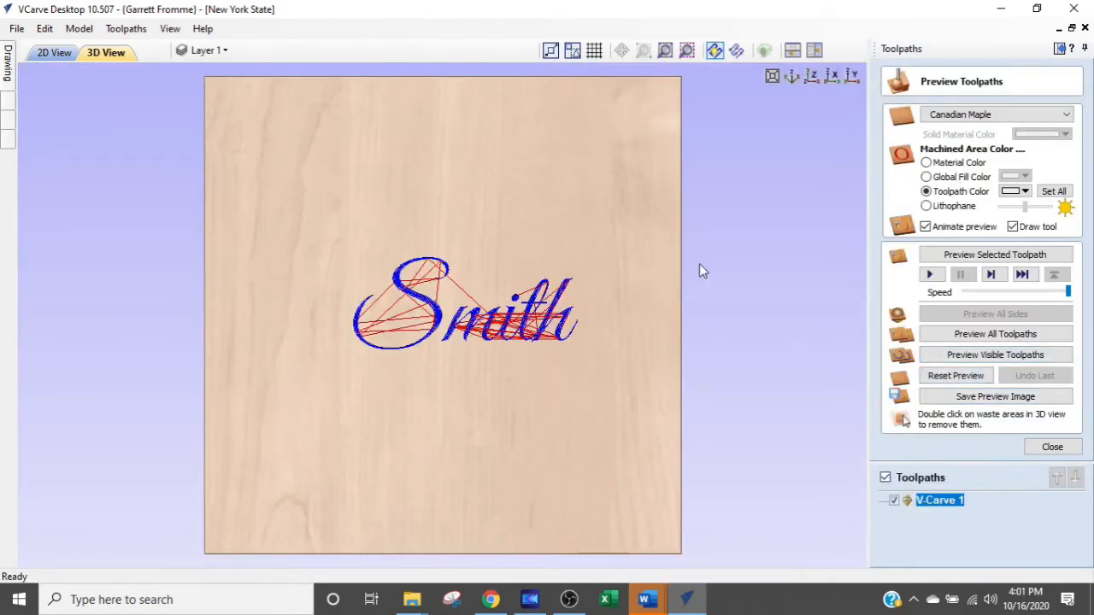
left_click(966, 255)
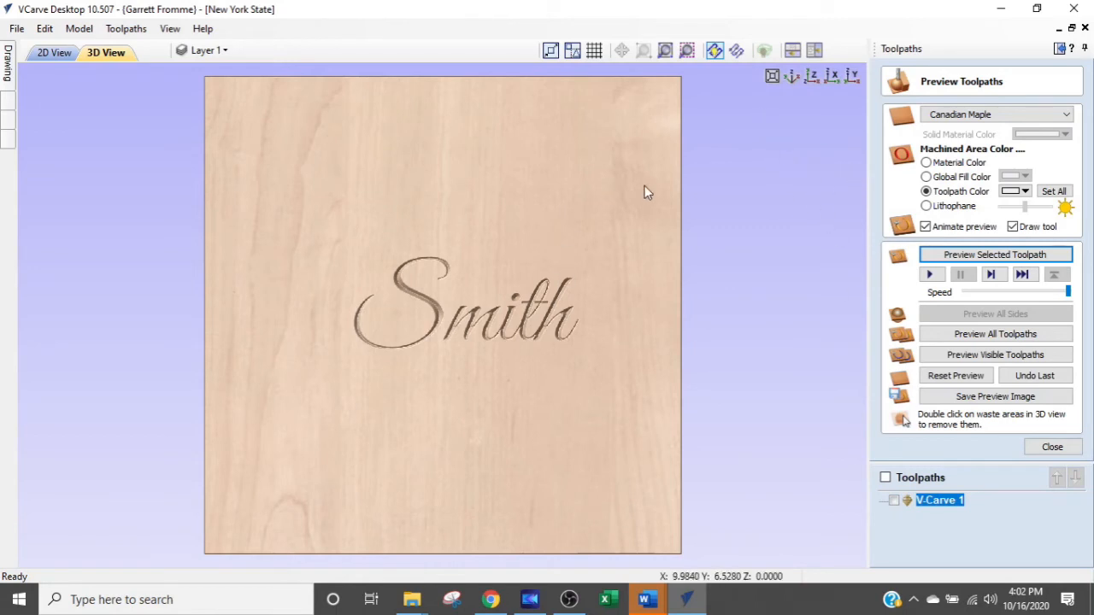
Step: Show the 2D and 3D views side by side and start a 2D profile toolpath on the state and island outlines, cut depth .1 inch
left_click(813, 50)
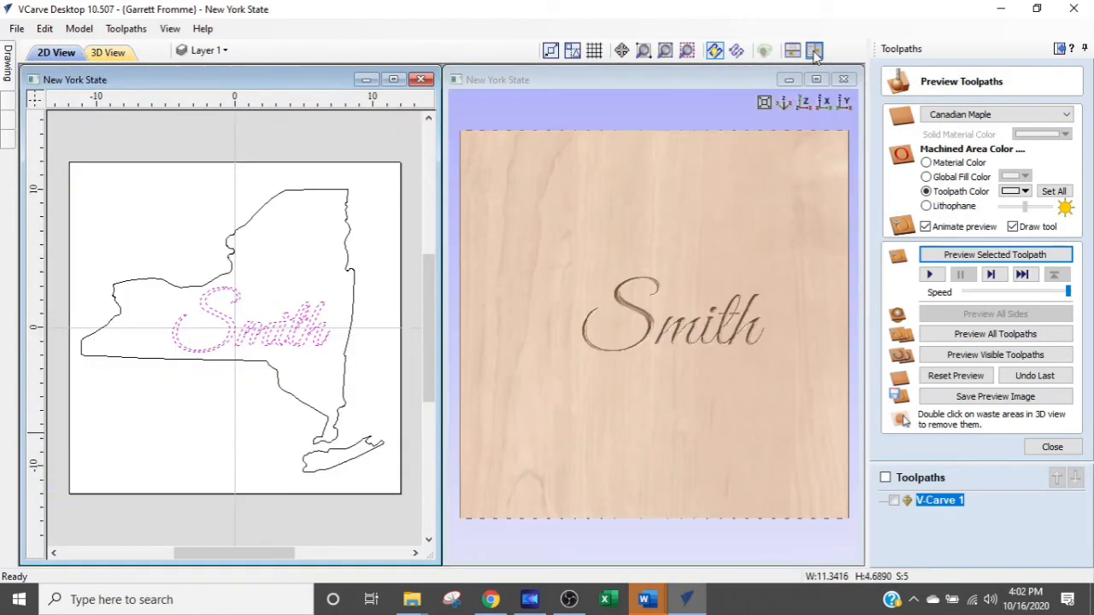
left_click(342, 195)
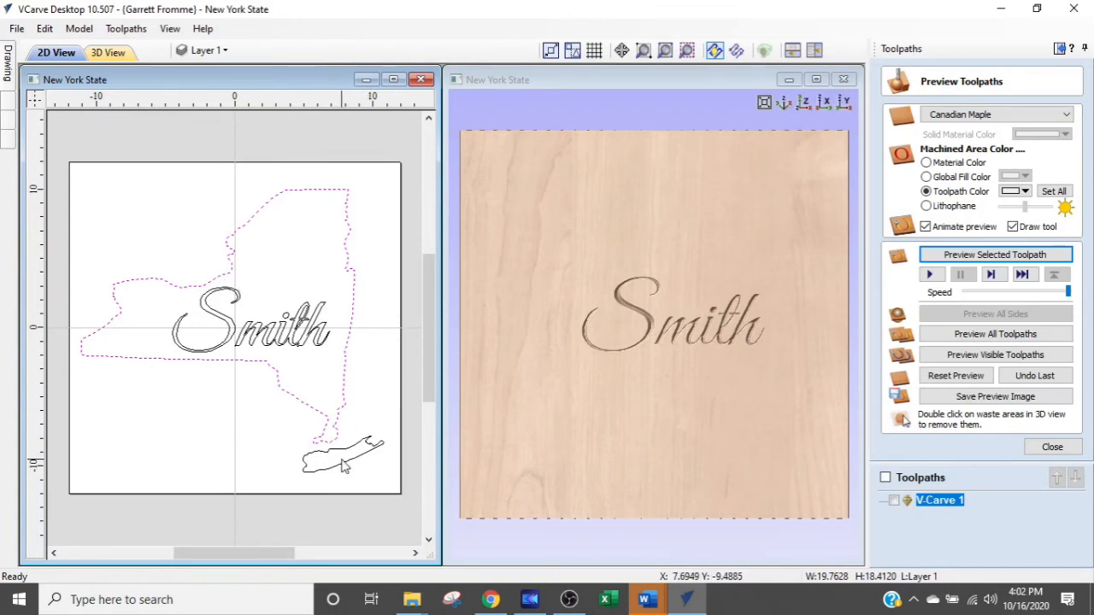
left_click(368, 446, "shift")
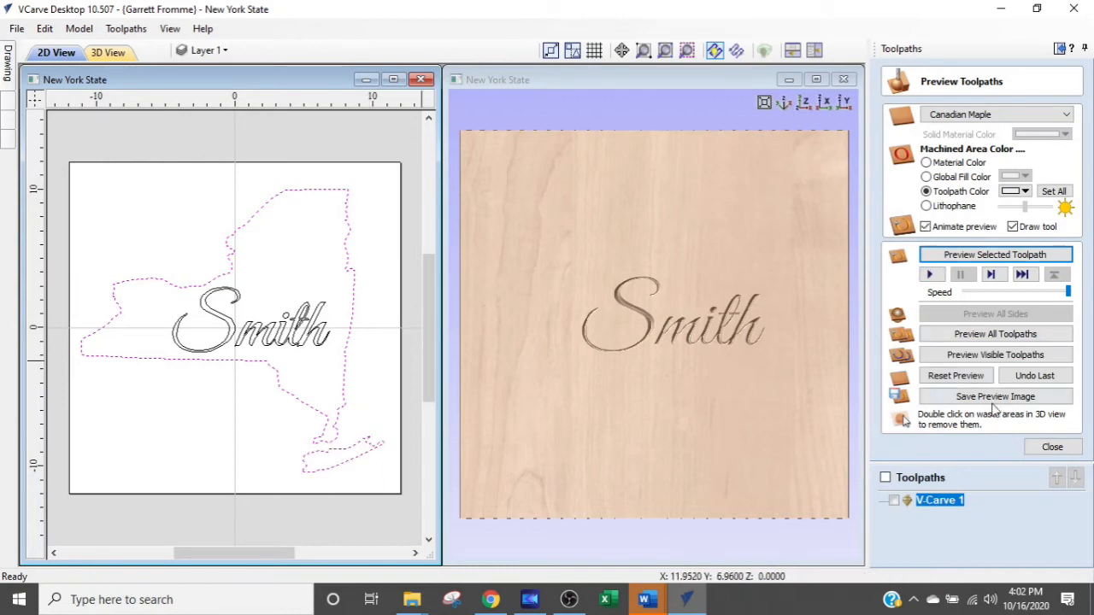
left_click(1052, 447)
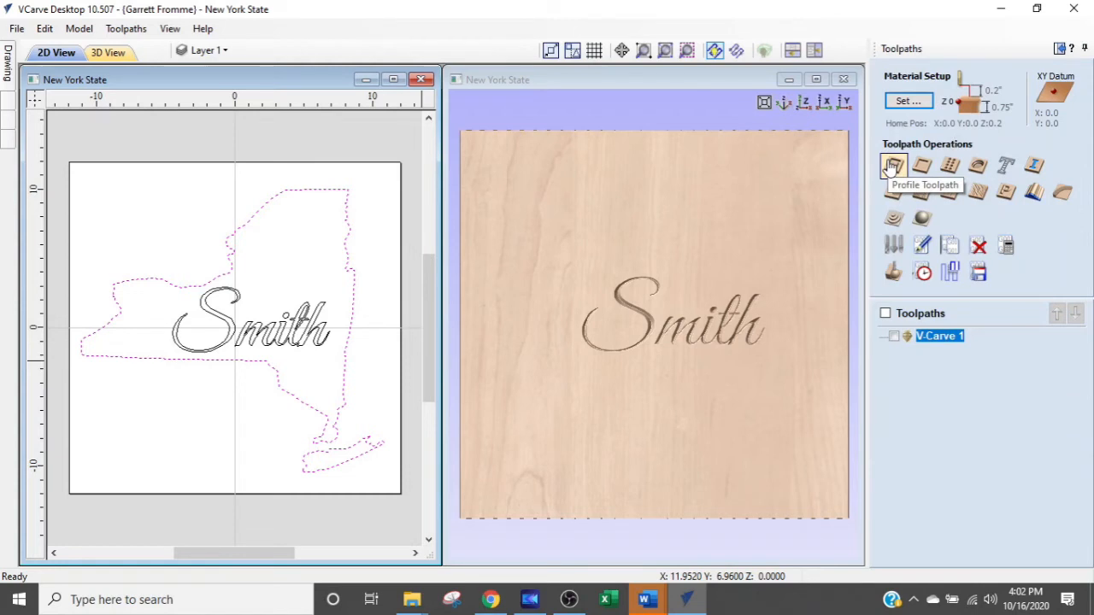
left_click(893, 167)
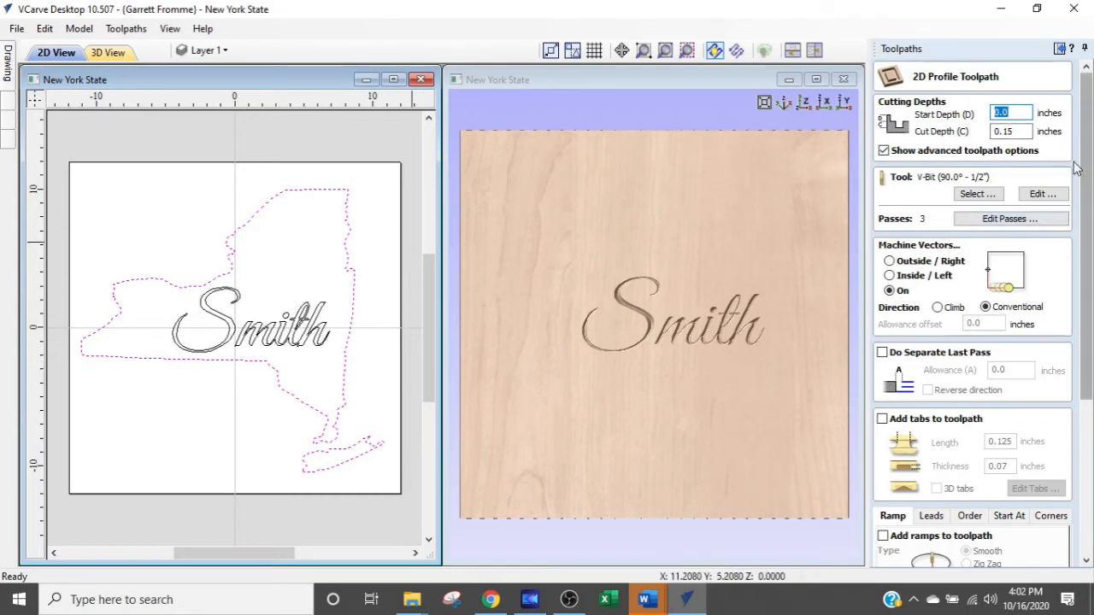
key("Tab")
type(".")
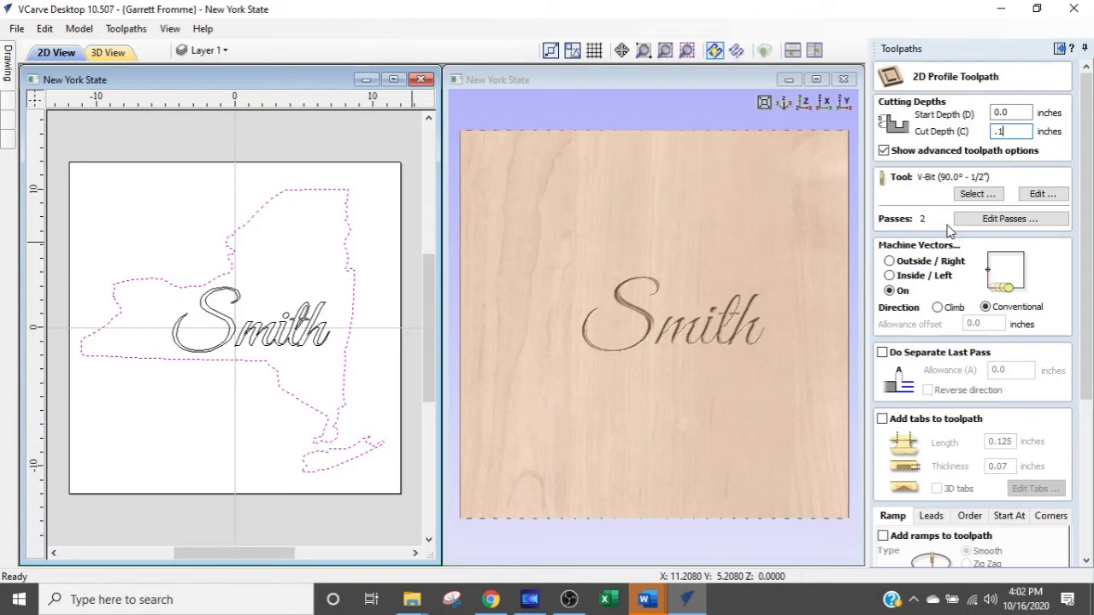
Step: Give the profile toolpath's pass depths a last pass thickness of 0.01 inch
left_click(998, 220)
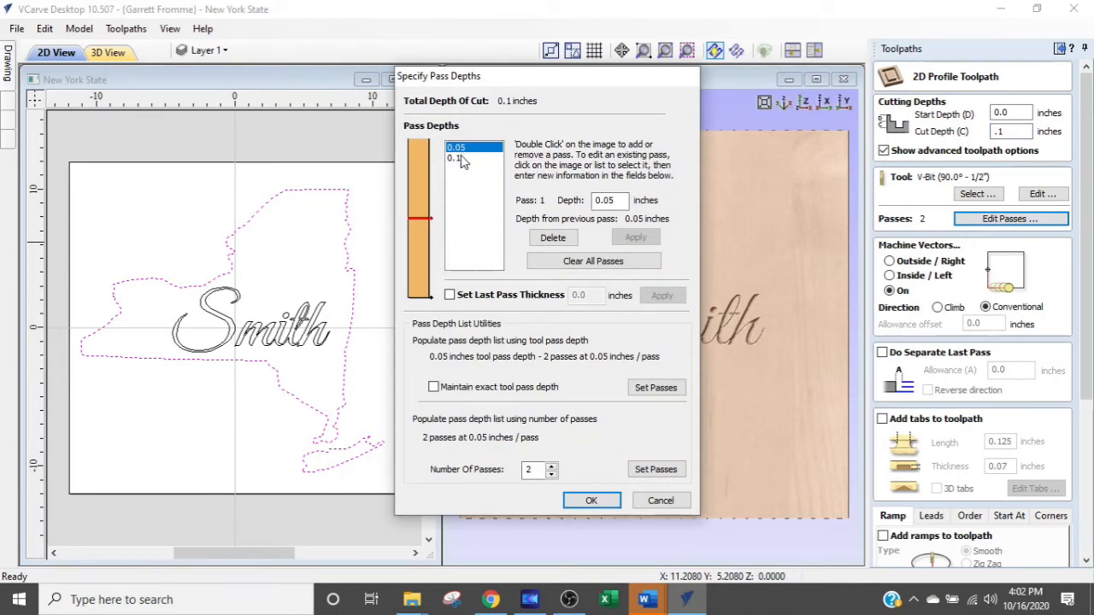
left_click(451, 296)
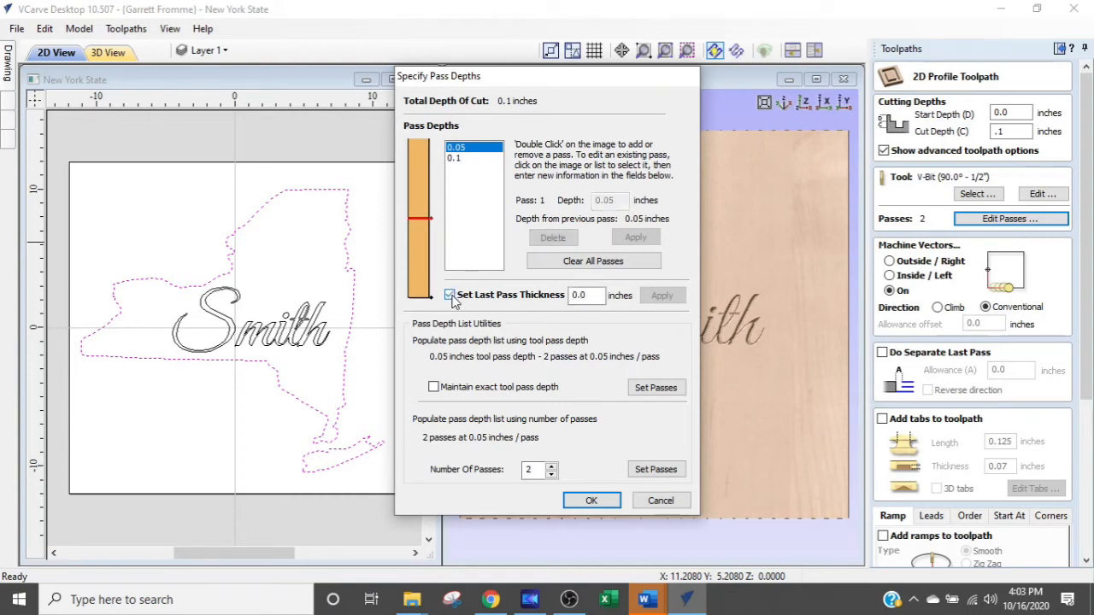
left_click(599, 295)
type("1")
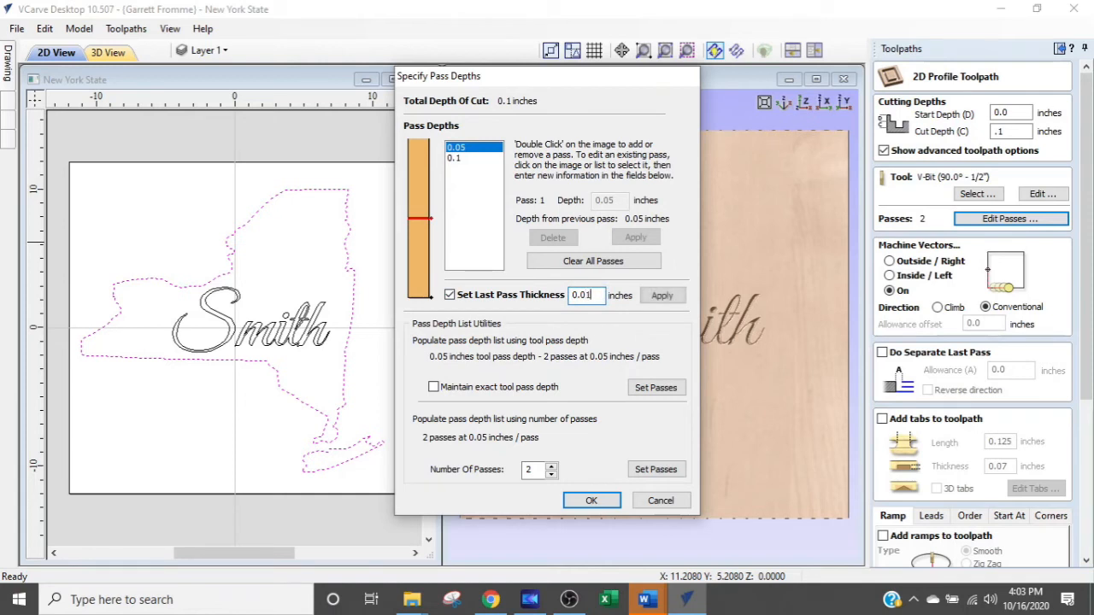
left_click(664, 295)
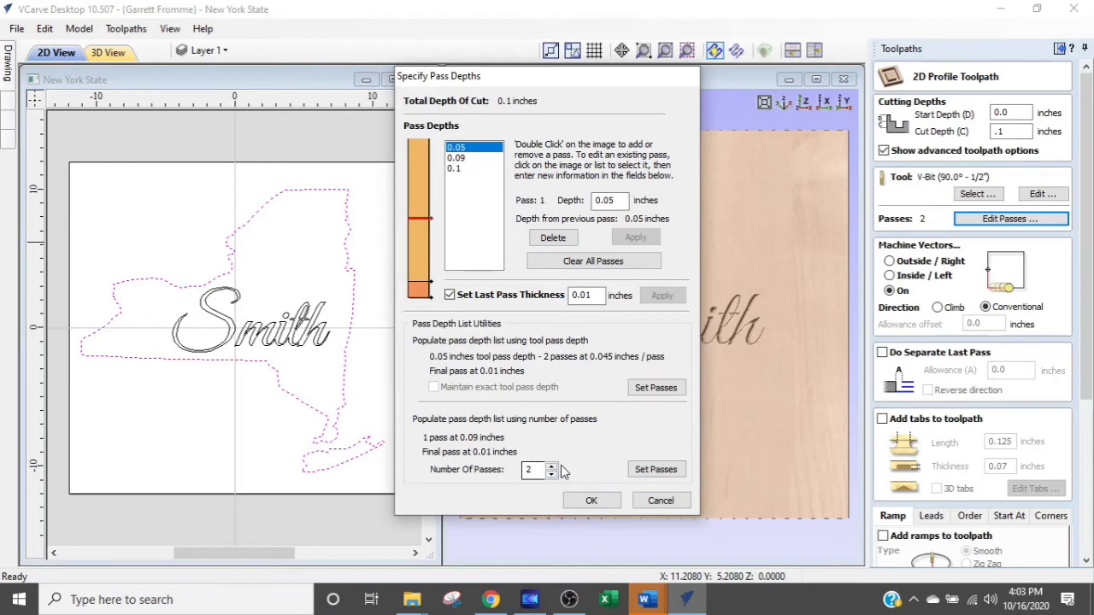
left_click(593, 499)
Step: Calculate the outline's profile toolpath without tabs or ramps, then preview its cut in the 3D view
scroll(893, 359, "down", 5)
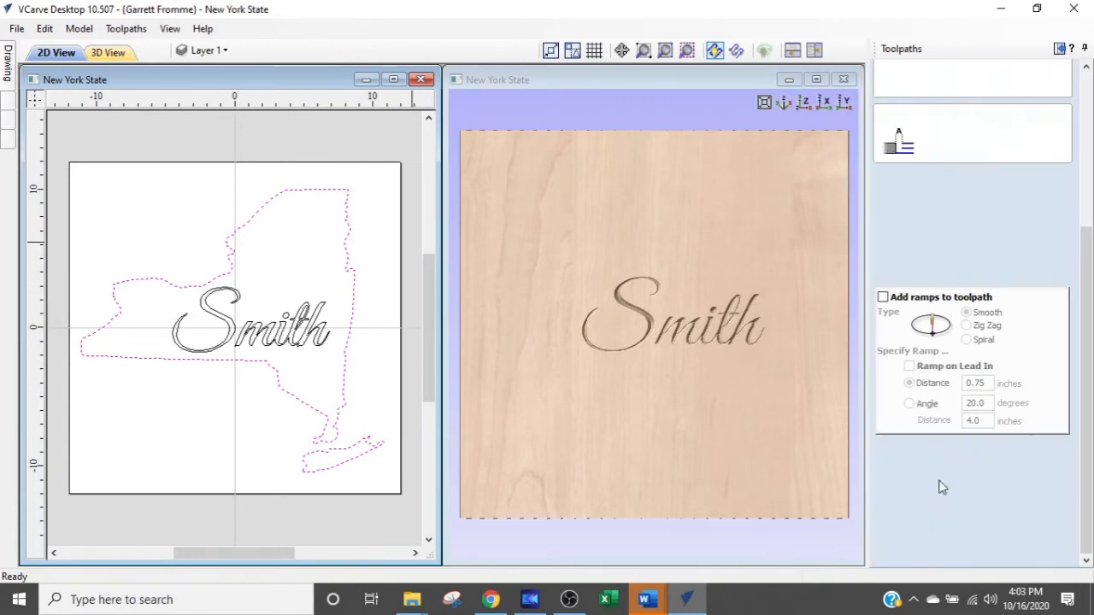
left_click(902, 561)
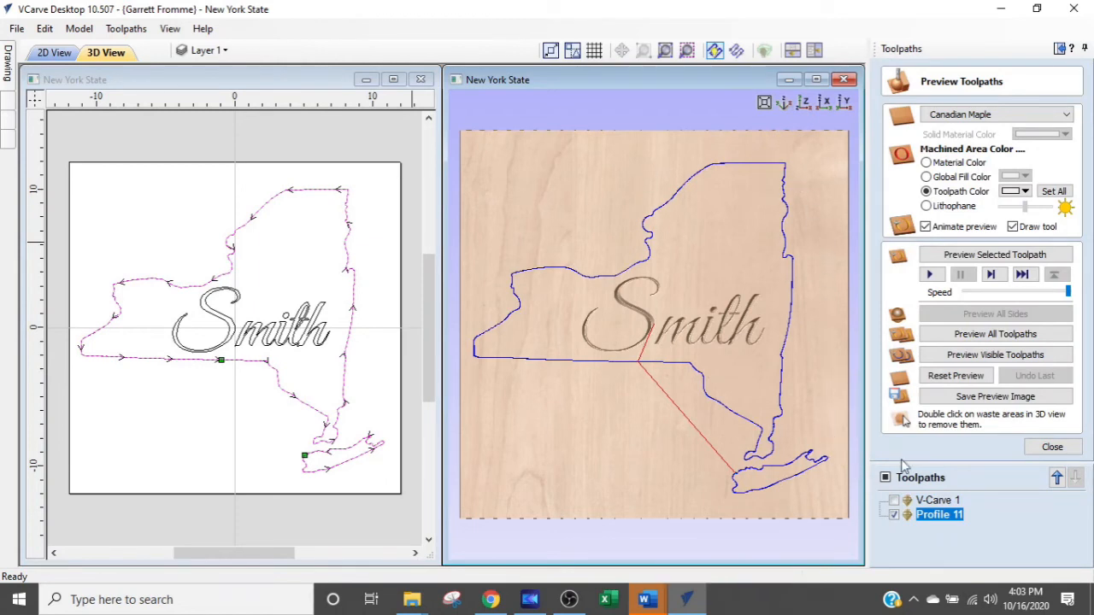
left_click(949, 255)
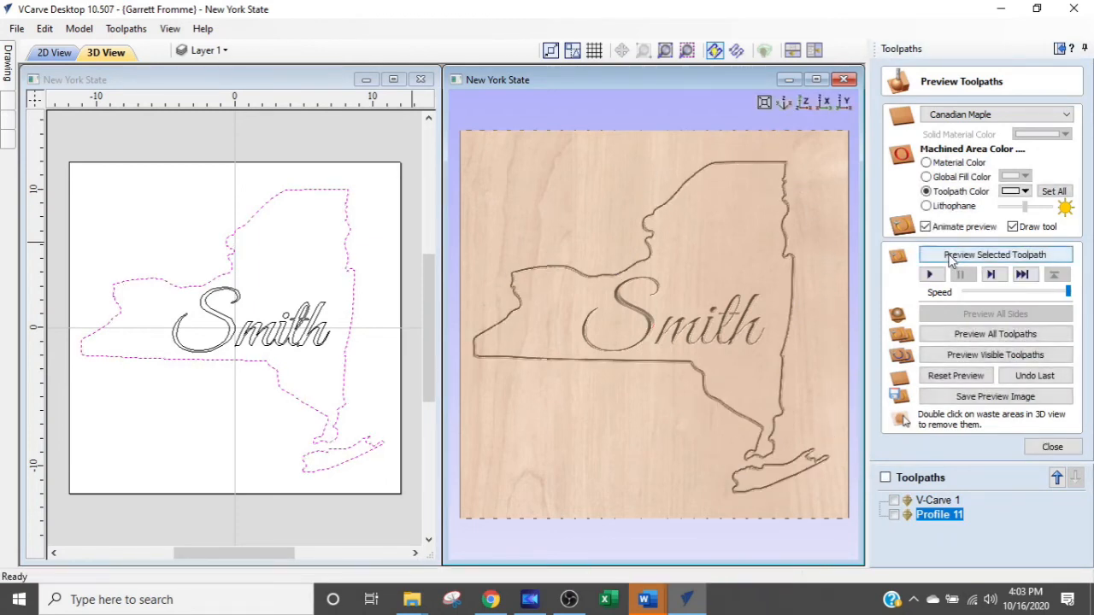
mouse_move(725, 397)
left_mouse_down()
mouse_move(662, 339)
mouse_move(649, 359)
mouse_move(728, 319)
mouse_move(728, 279)
mouse_move(694, 378)
mouse_move(711, 405)
left_mouse_up()
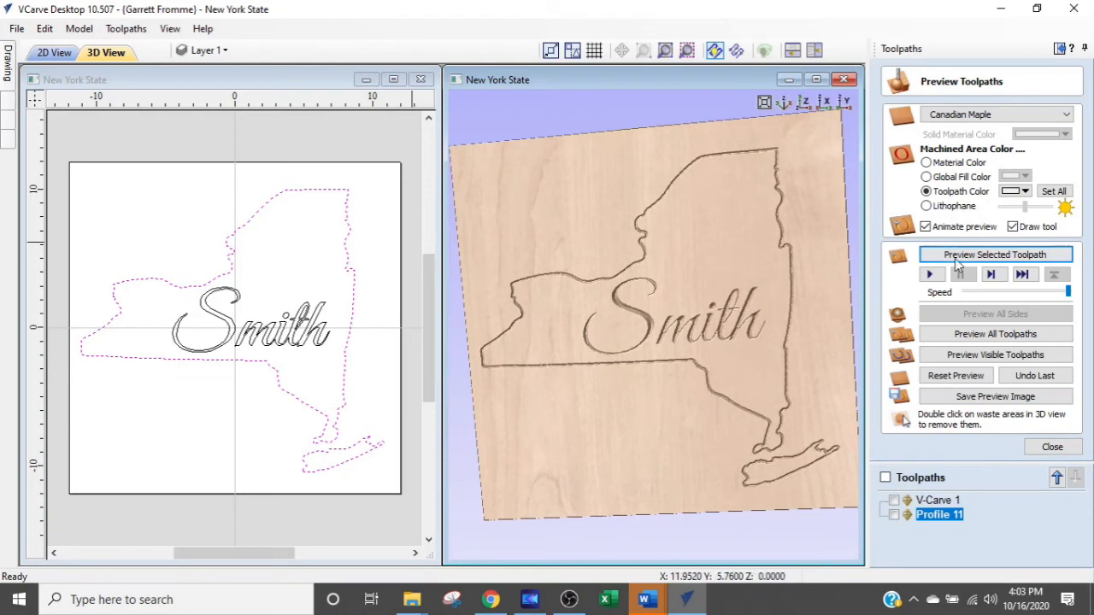
Step: Start a second 2D profile toolpath on the same state and island outlines with a cut depth of 0.75 inch
left_click(1052, 448)
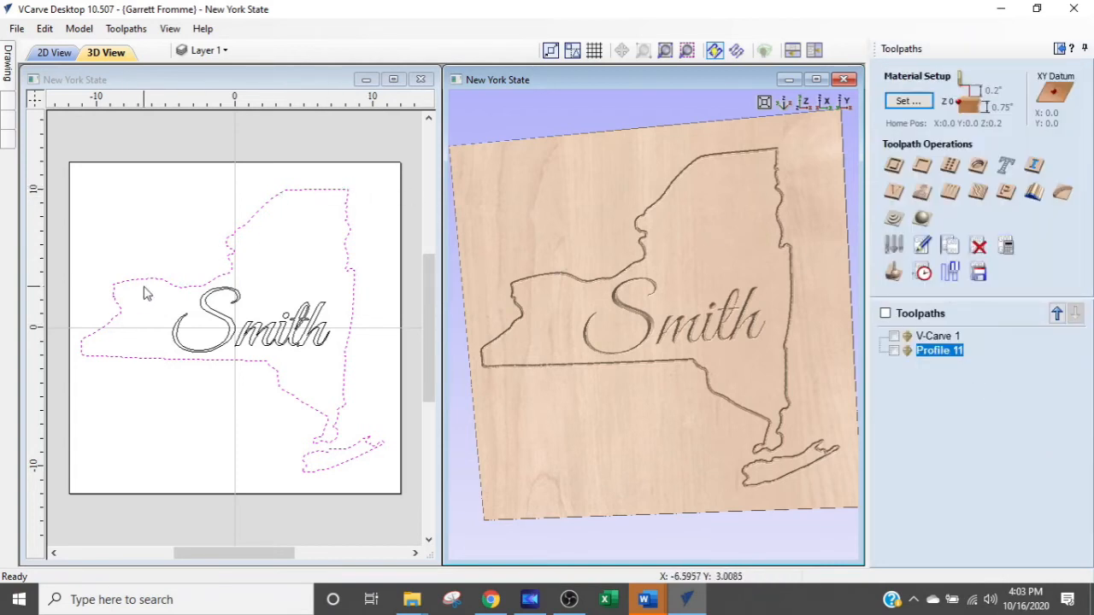
left_click(894, 167)
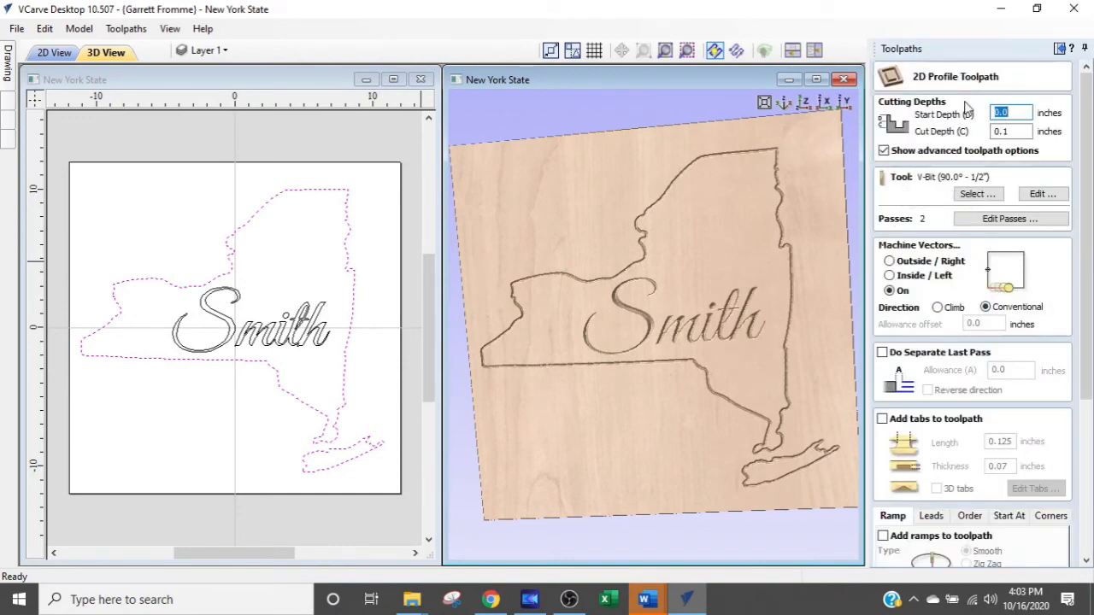
left_click(1021, 131)
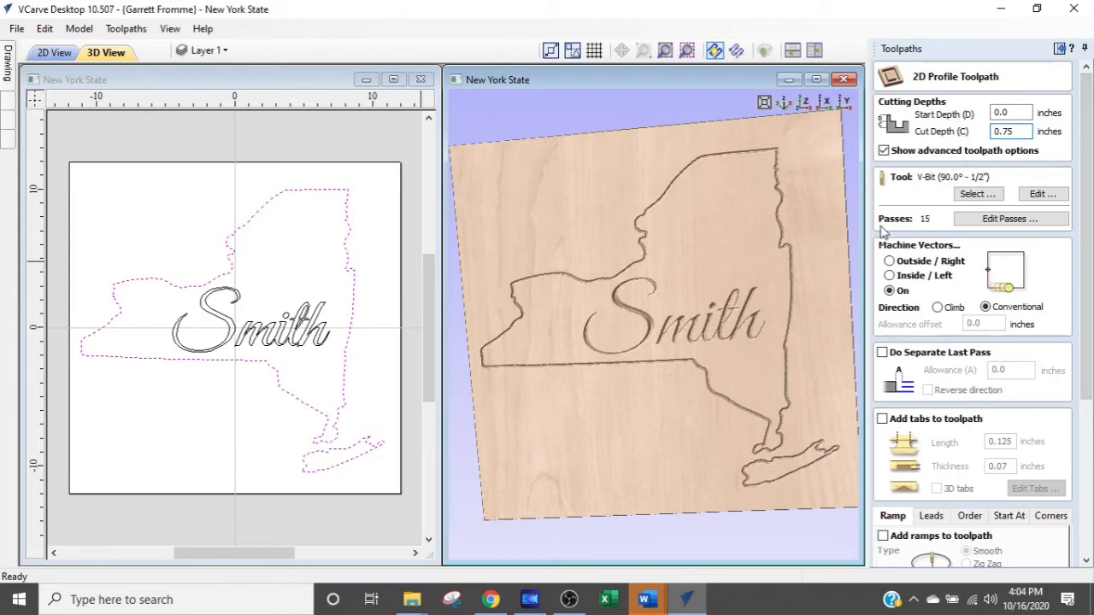
Step: Assign the 1/4" end mill to the profile toolpath and automatically add 4 tabs to each of the state and island outlines
left_click(969, 200)
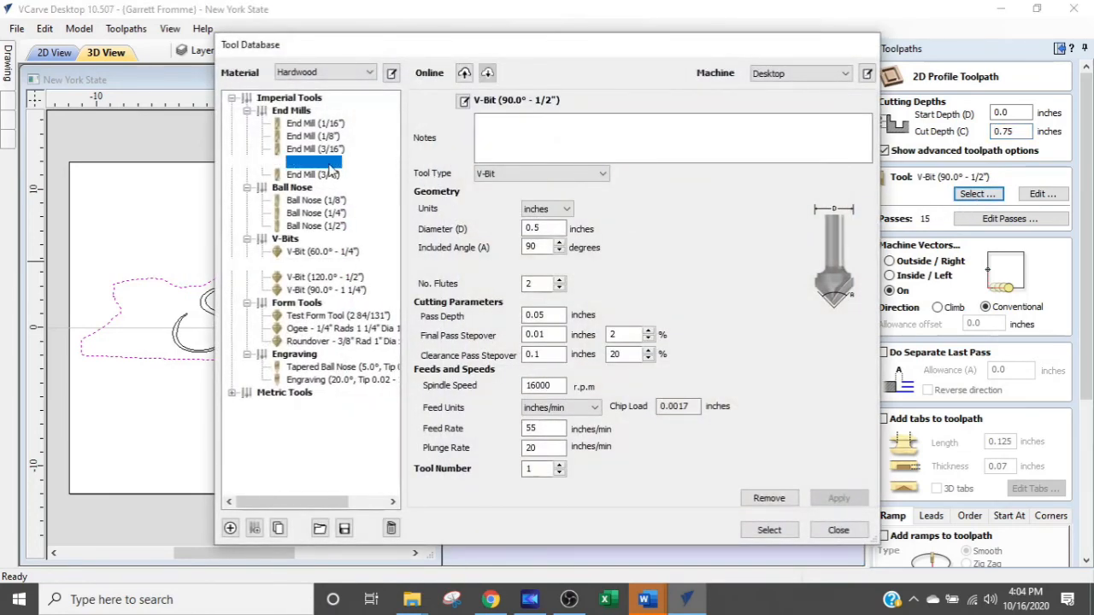
double_click(328, 164)
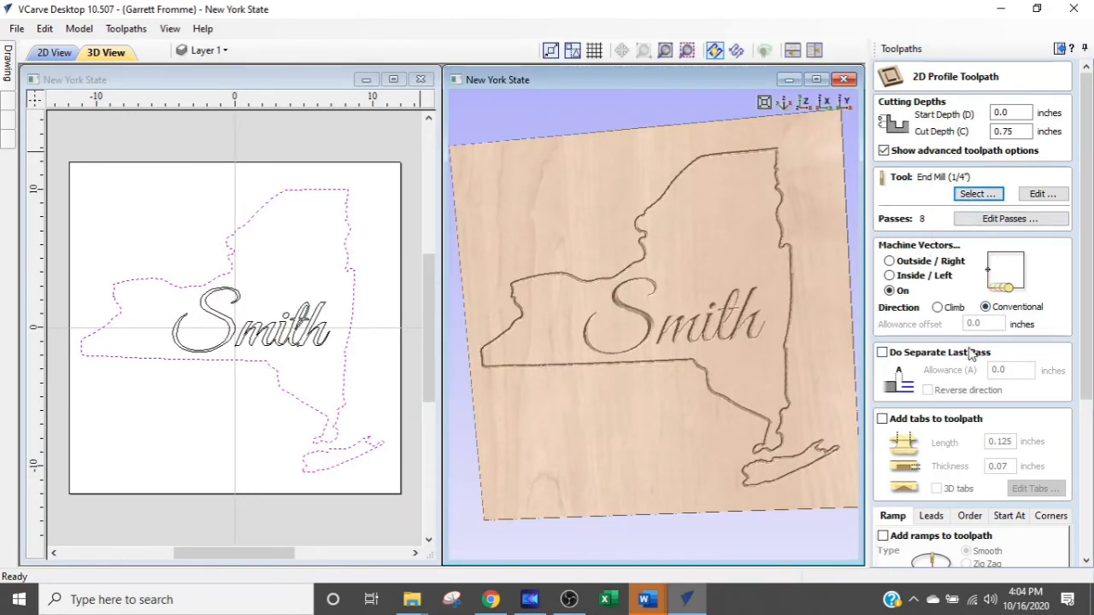
scroll(944, 374, "down", 4)
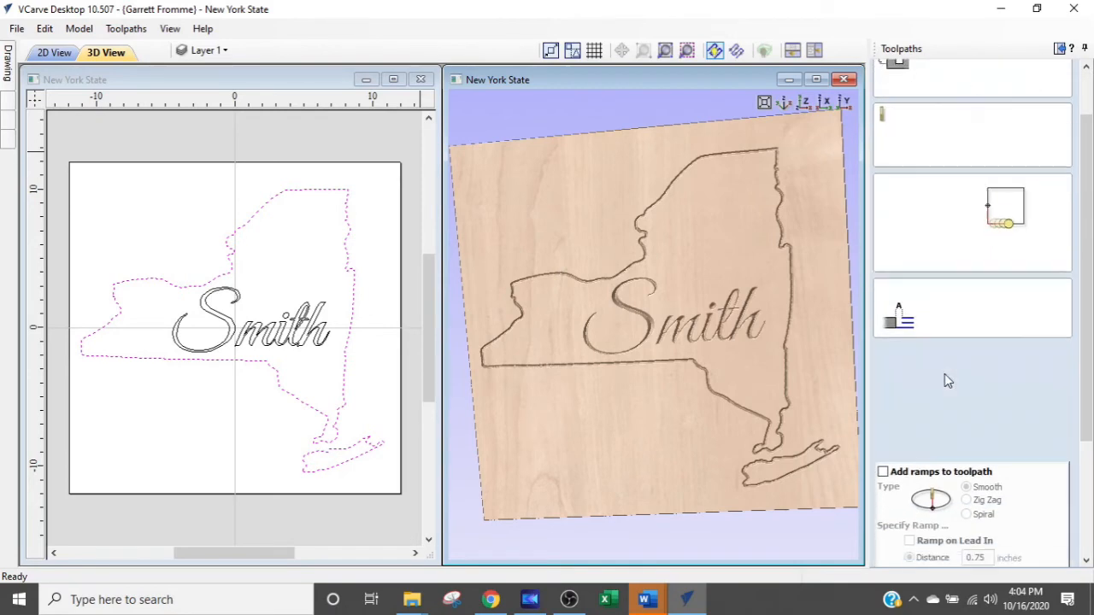
scroll(945, 377, "down", 2)
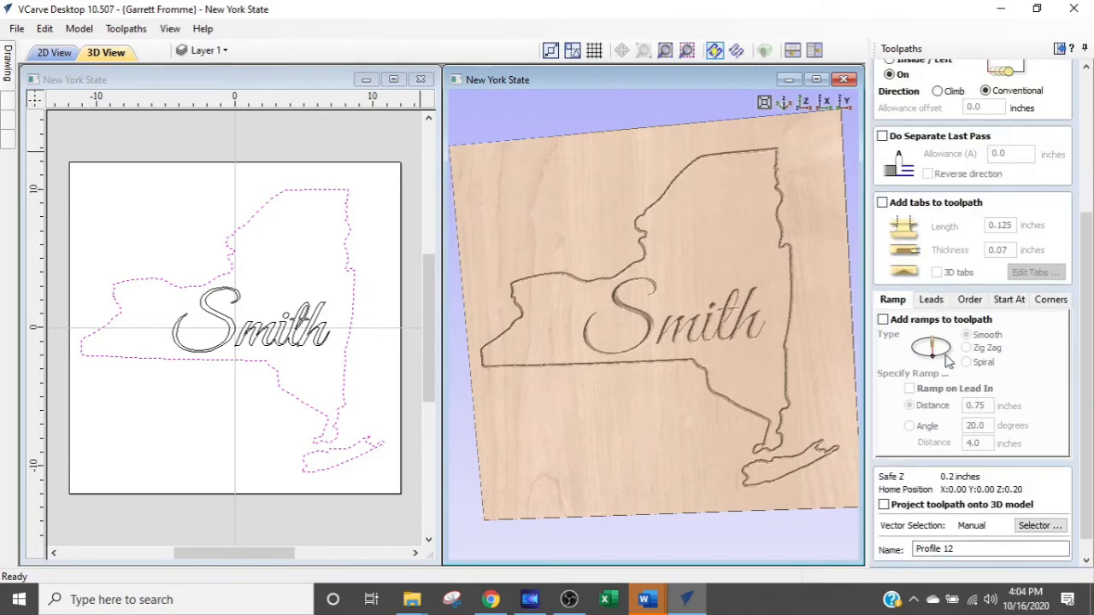
left_click(883, 203)
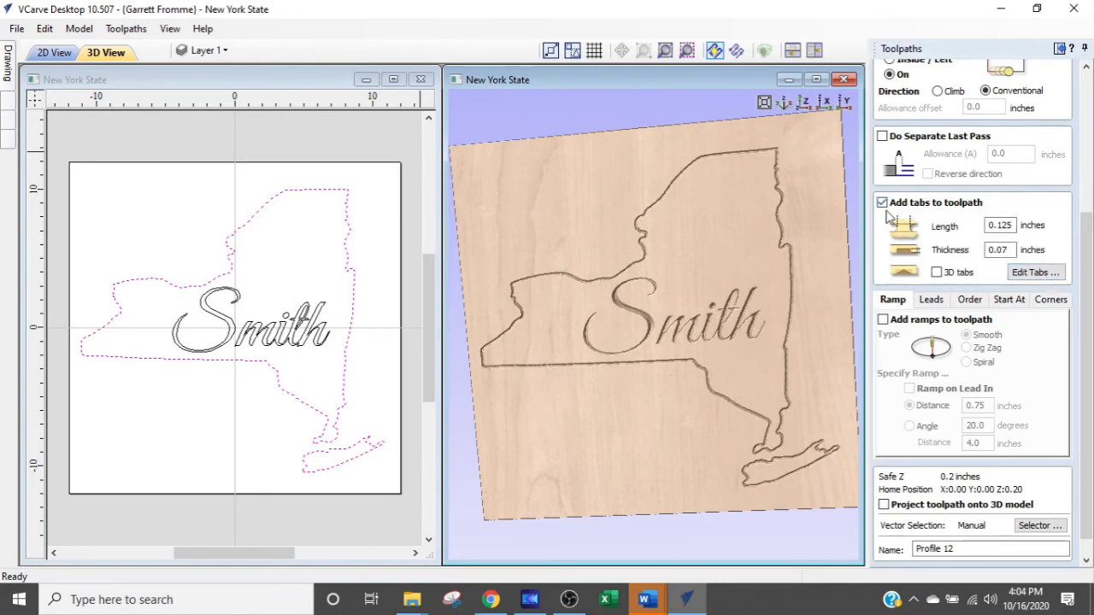
left_click(1028, 273)
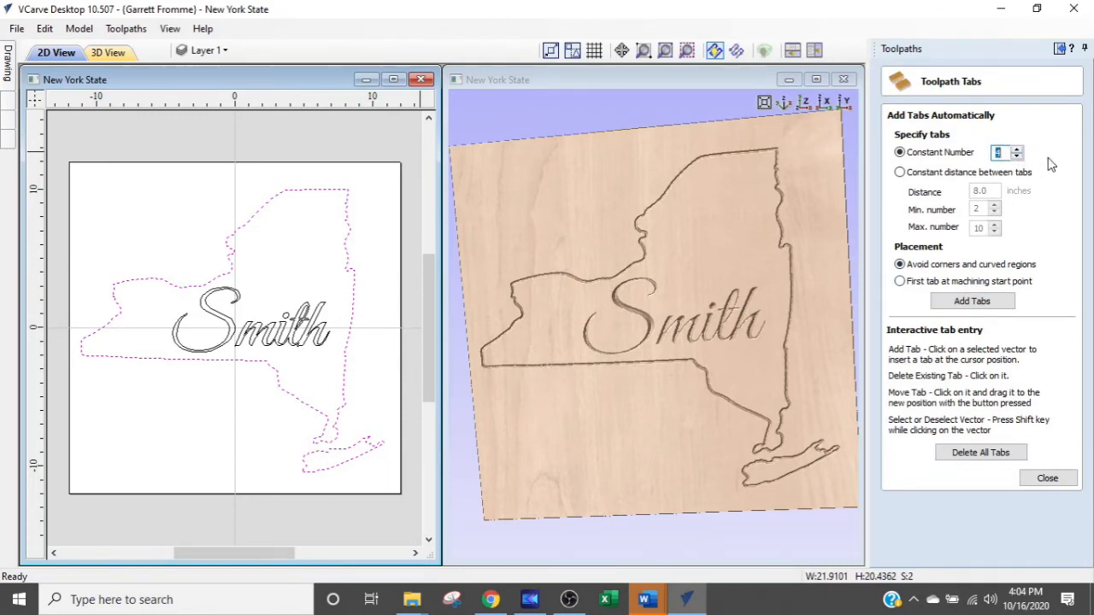
left_click(962, 303)
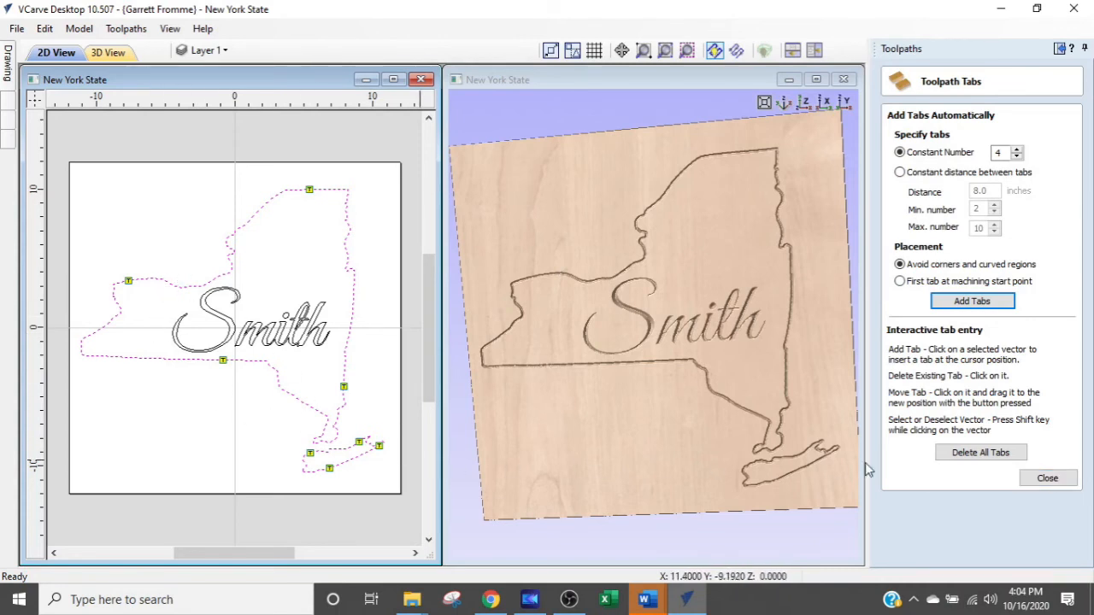
left_click(1044, 477)
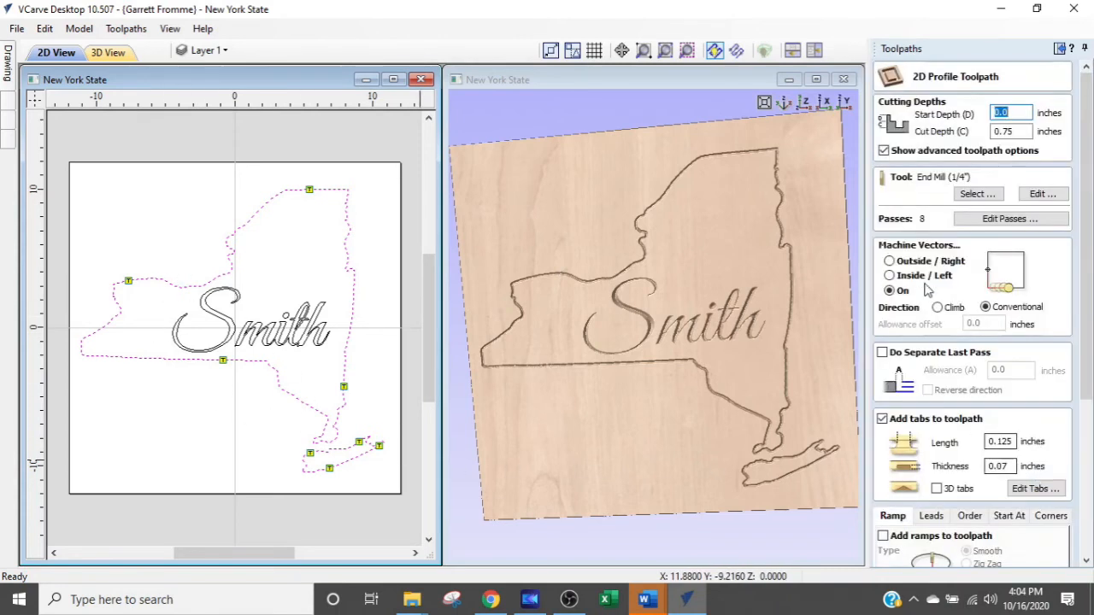
Step: Calculate the 0.75 inch profile toolpath and preview its cut, checking the tabs along the state outline
scroll(1000, 487, "down", 5)
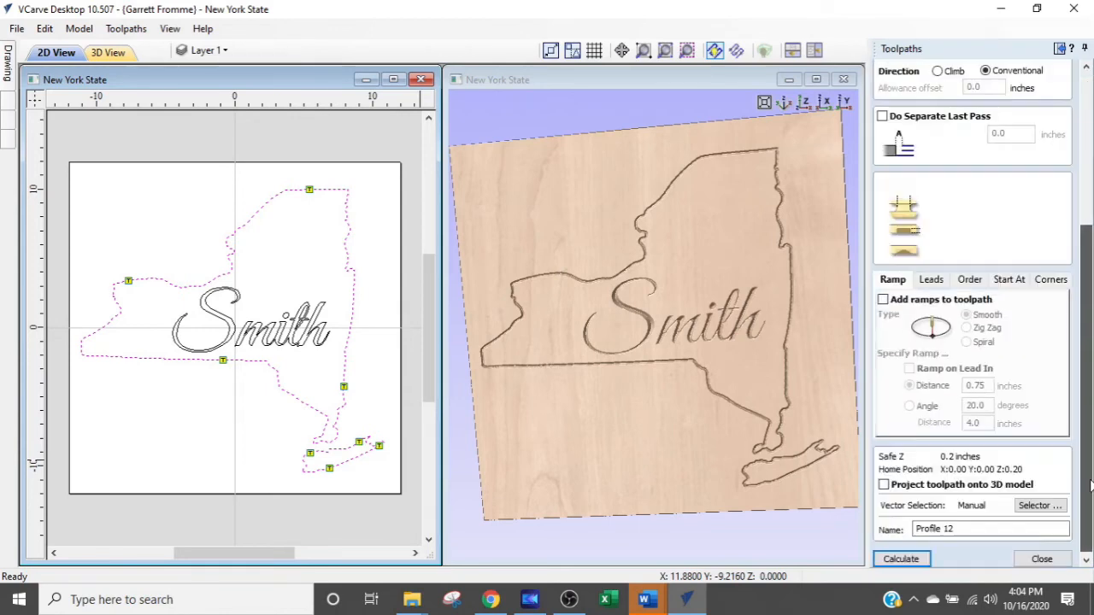
left_click(902, 559)
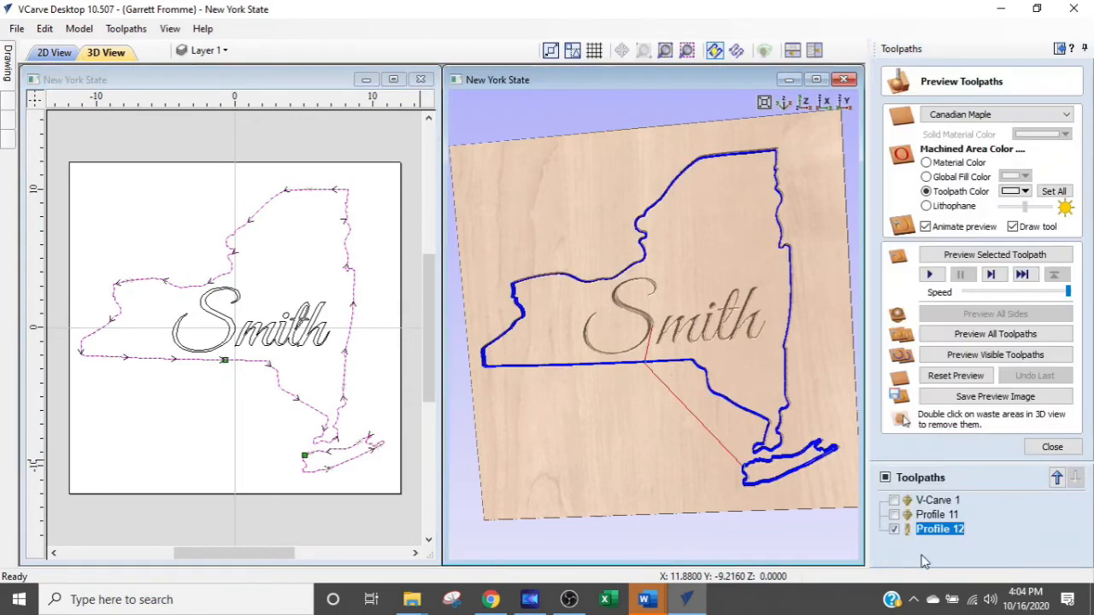
left_click(939, 257)
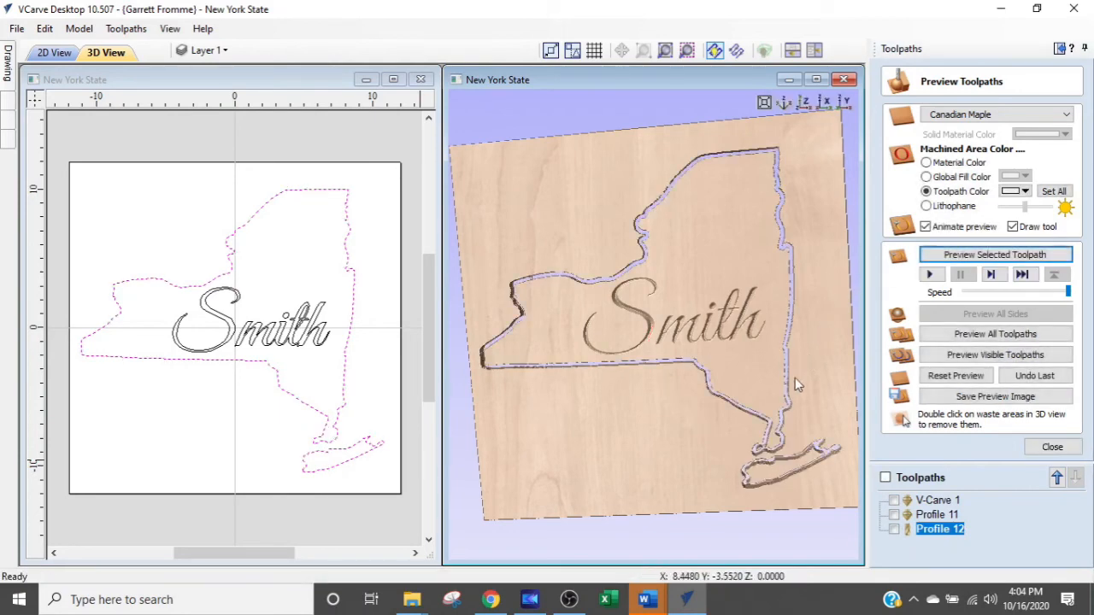
left_click_drag(643, 335, 656, 250)
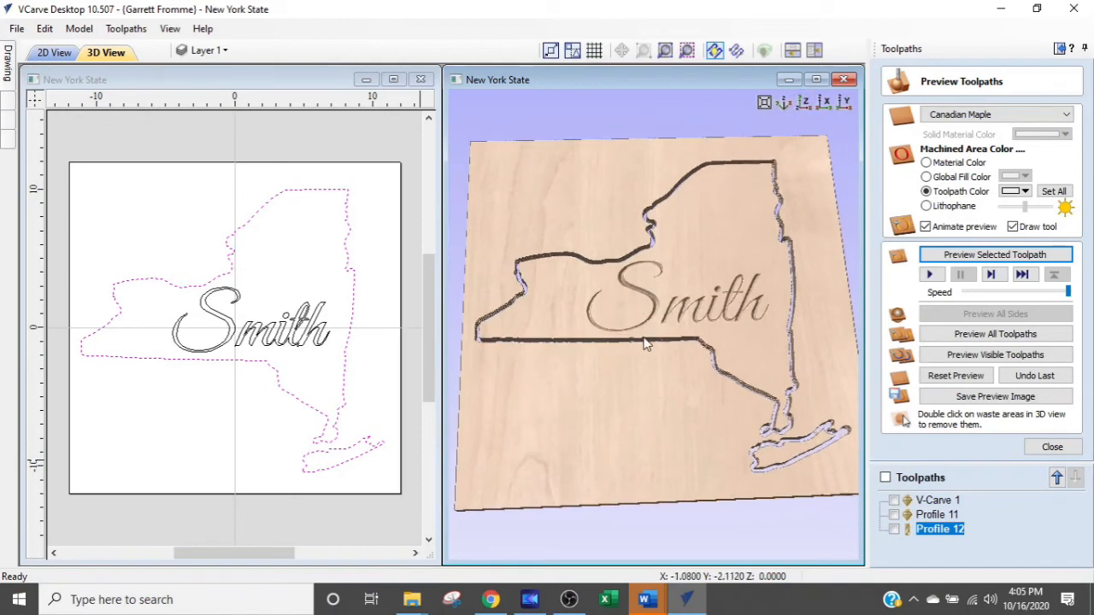
scroll(644, 341, "up", 5)
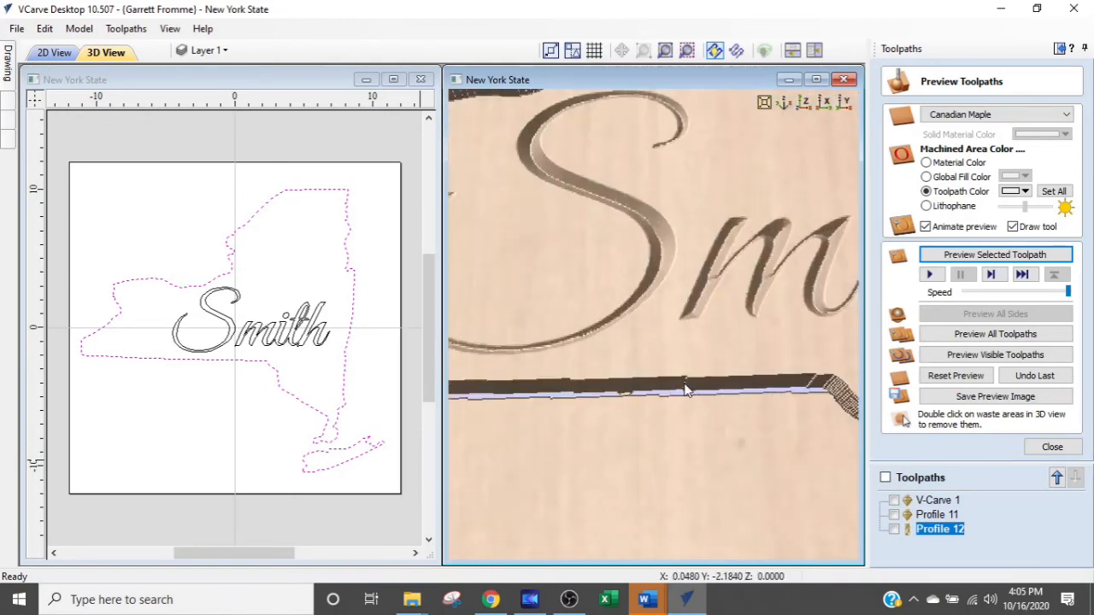
Step: Change the Profile 12 toolpath to machine on the Outside / Right of the vectors and recalculate it
mouse_move(910, 535)
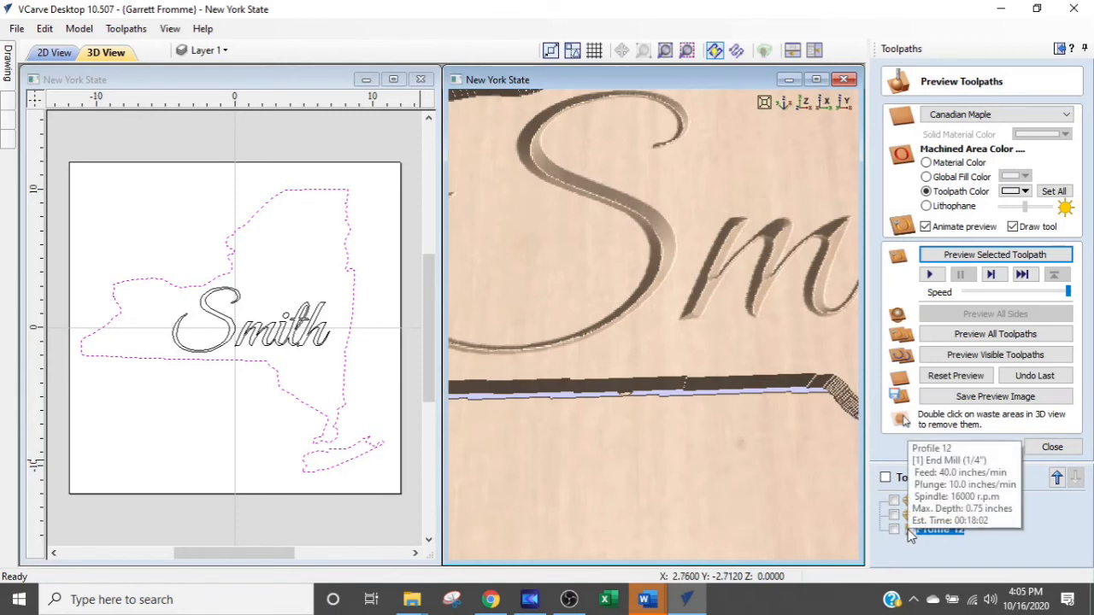
double_click(909, 531)
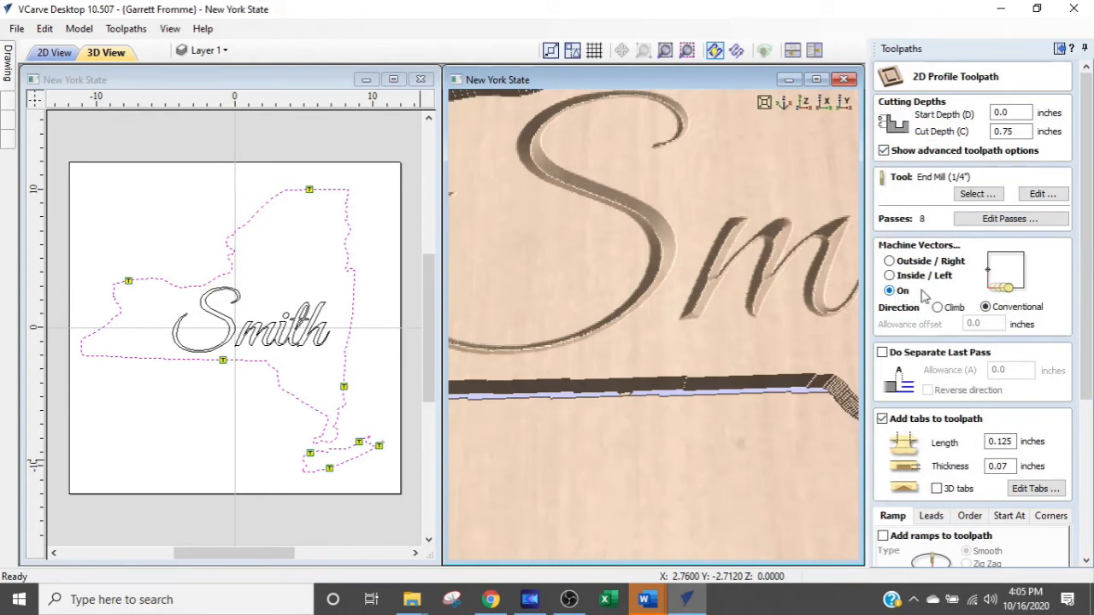
left_click(890, 262)
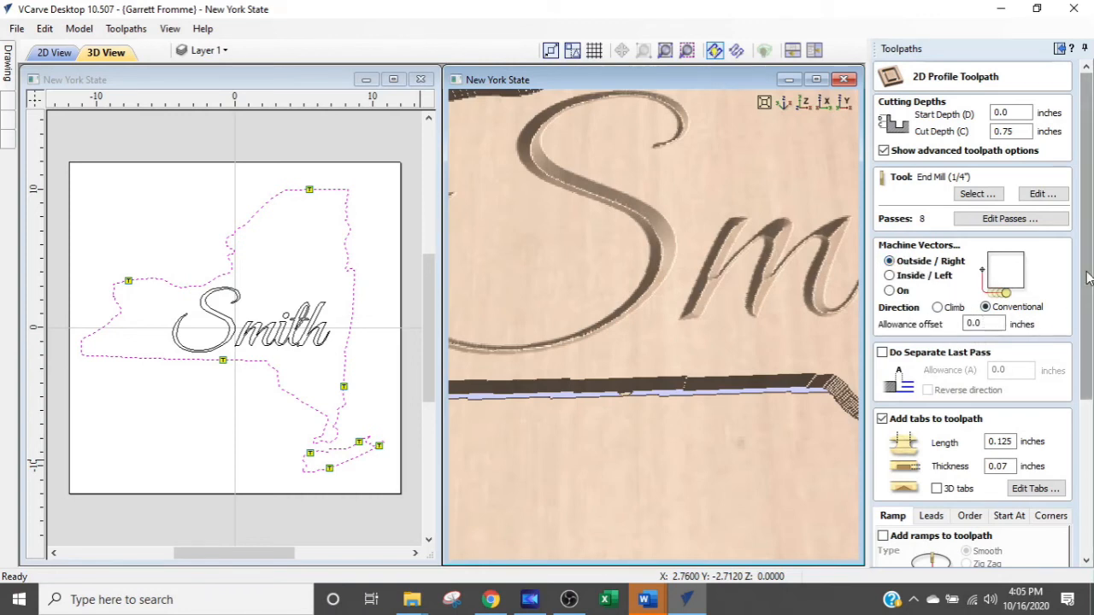
left_click_drag(1088, 277, 1088, 429)
left_click(898, 557)
scroll(719, 297, "down", 3)
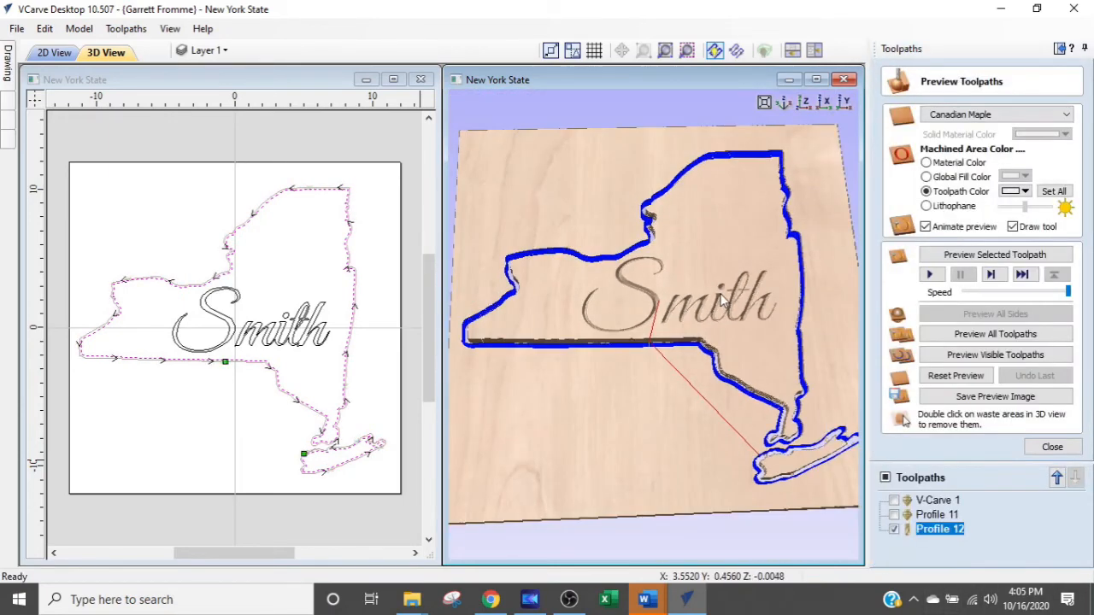
Step: Reset the material preview and simulate all toolpaths again to examine the cut around the outlines
left_click(957, 378)
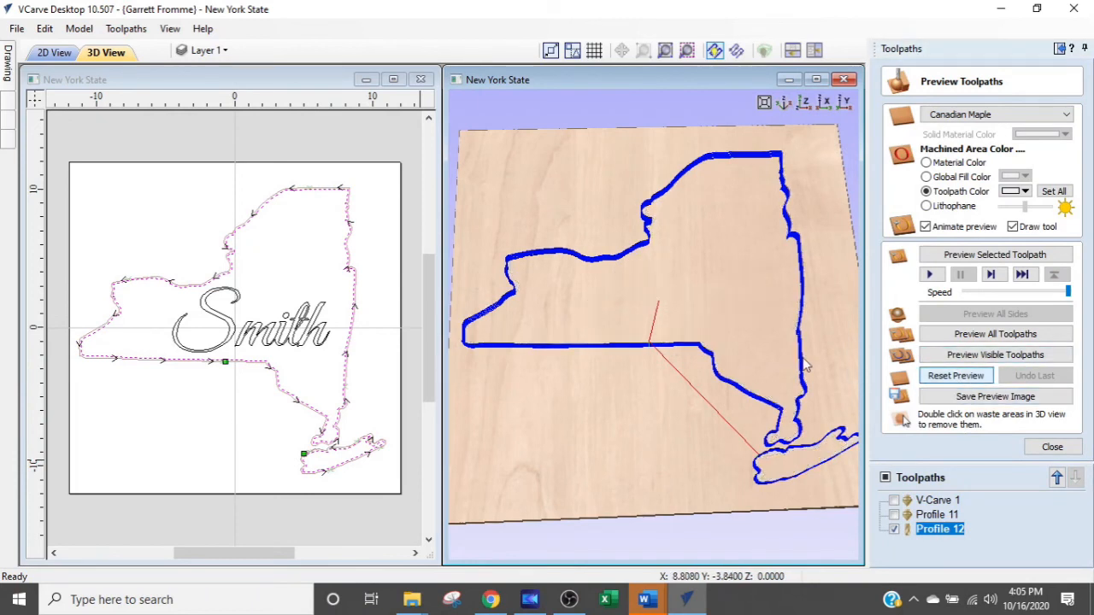
left_click(955, 334)
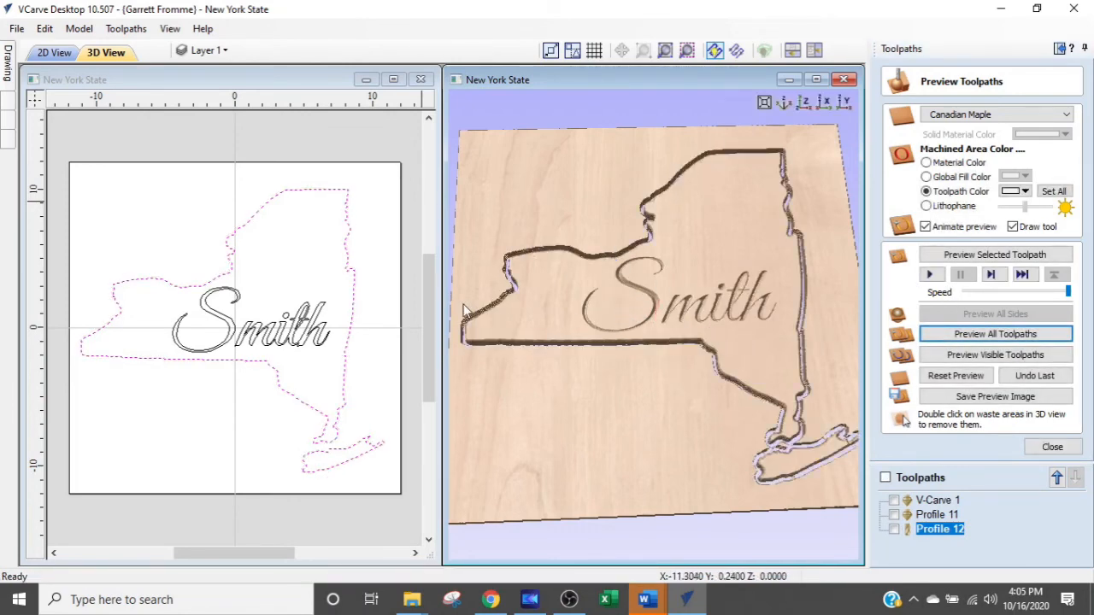
scroll(465, 308, "up", 3)
scroll(572, 393, "up", 2)
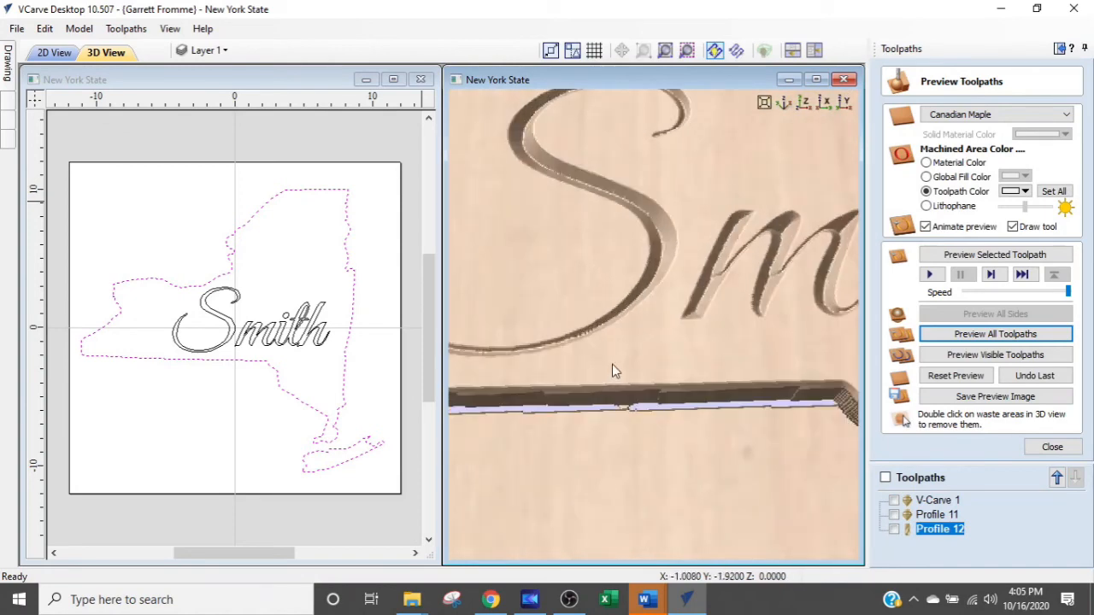
scroll(612, 364, "down", 3)
left_click_drag(708, 328, 853, 362)
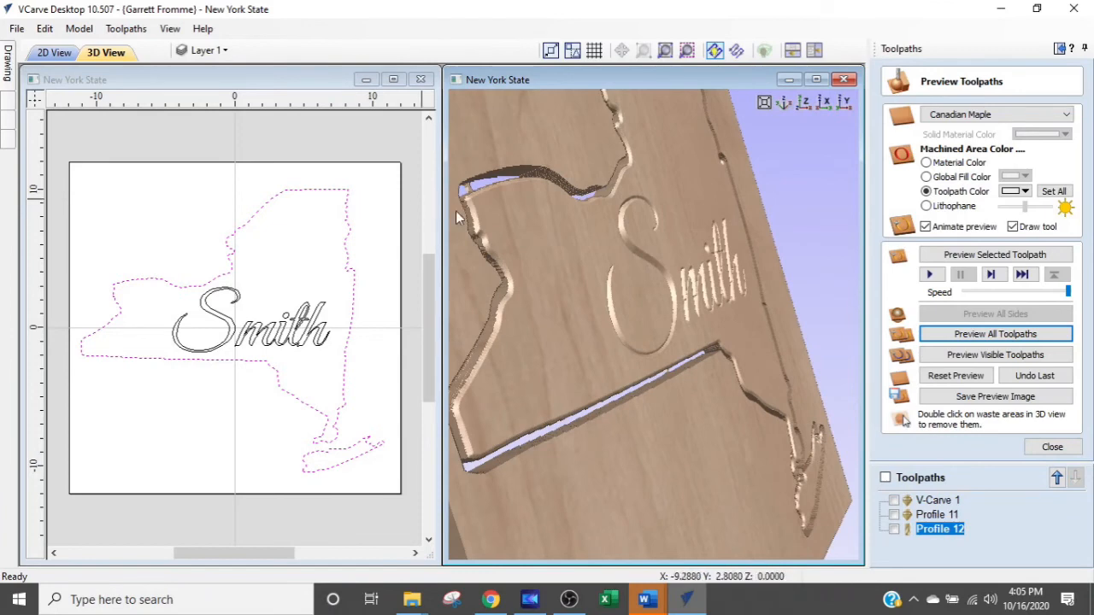
left_click_drag(538, 336, 441, 293)
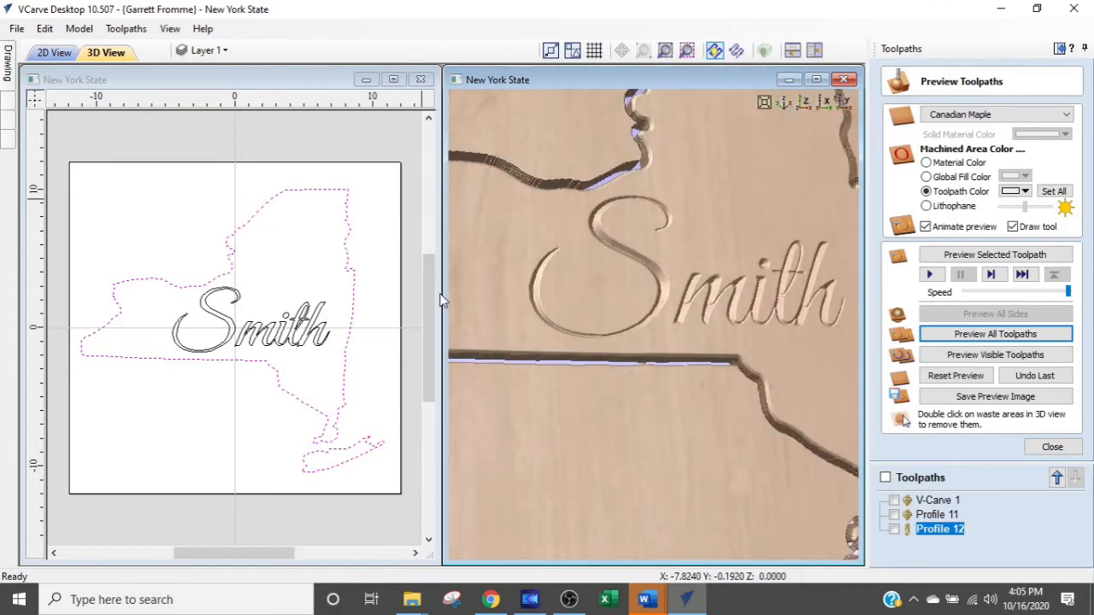
scroll(673, 335, "up", 2)
scroll(673, 335, "down", 4)
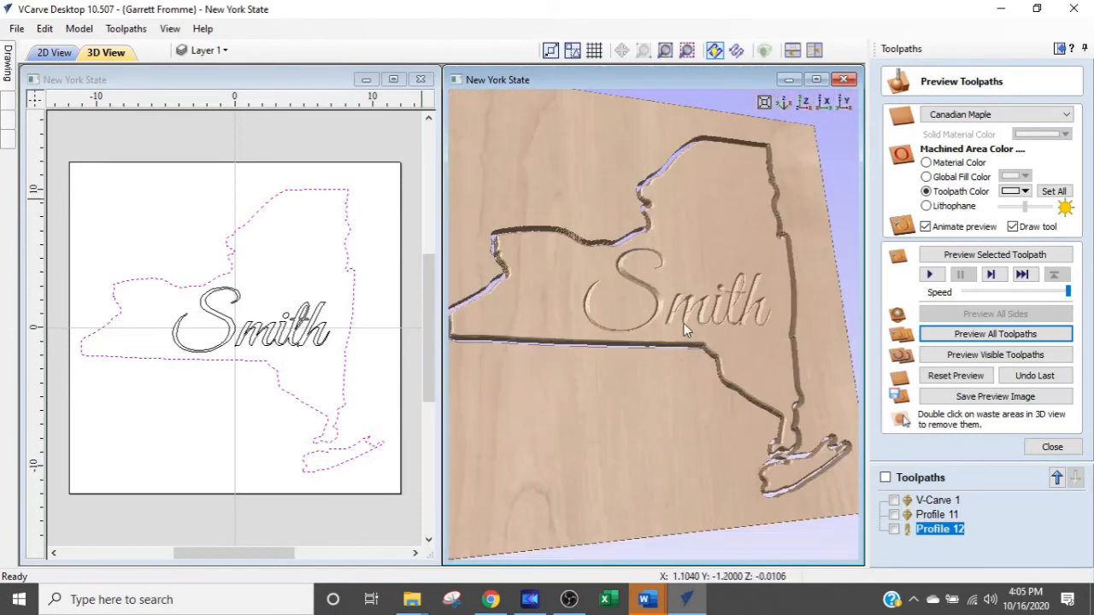
left_click_drag(660, 334, 608, 367)
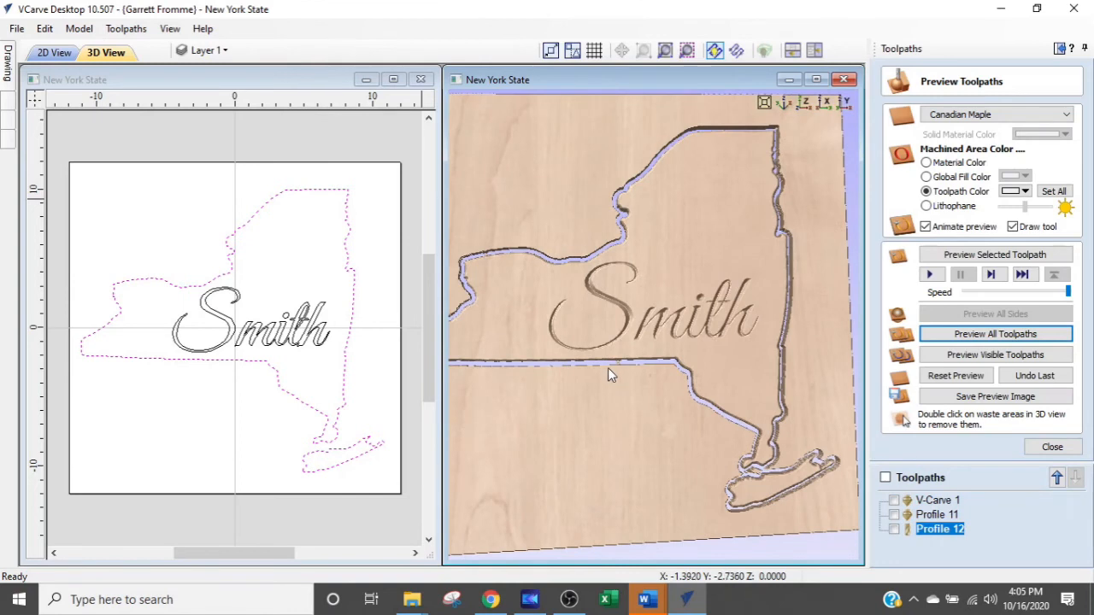
Step: Turn off the tabs in the Profile 12 toolpath, recalculate it and preview its cut
double_click(905, 526)
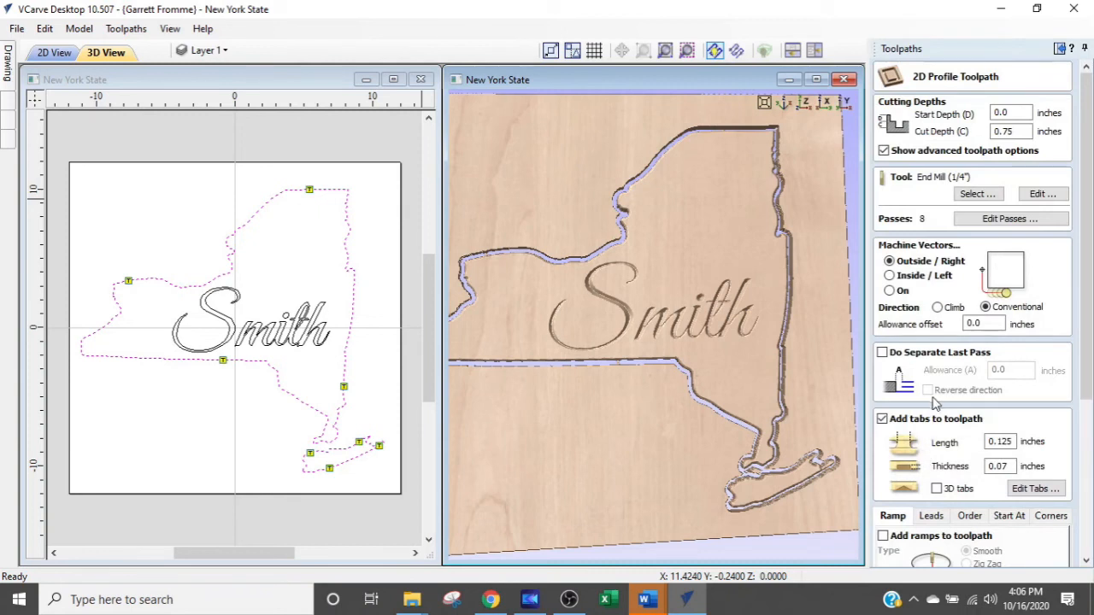
scroll(989, 485, "down", 1)
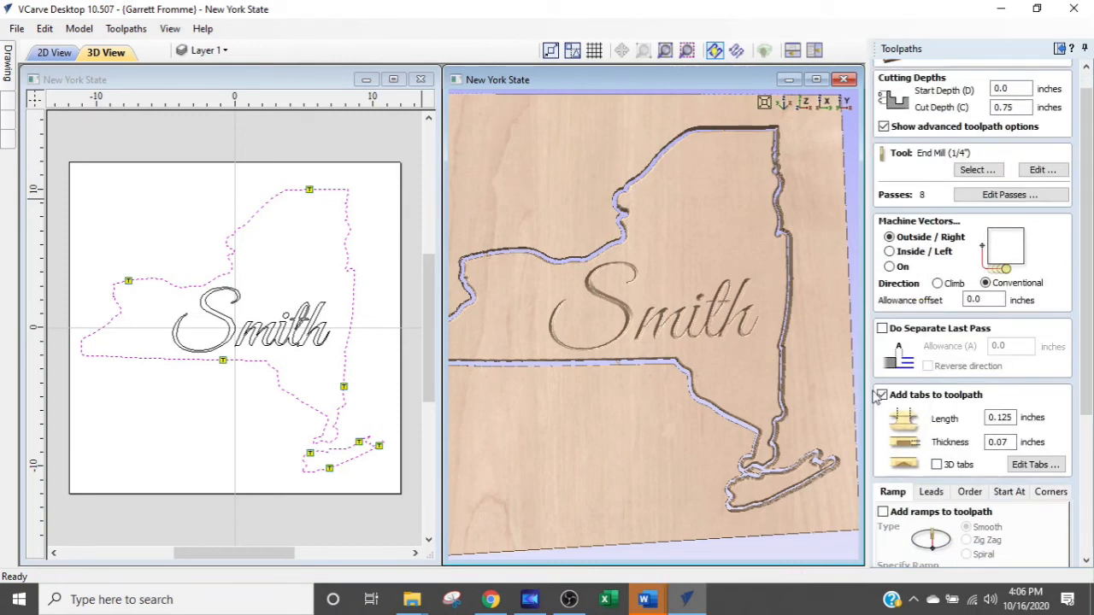
left_click(882, 396)
left_click_drag(1090, 295, 1093, 523)
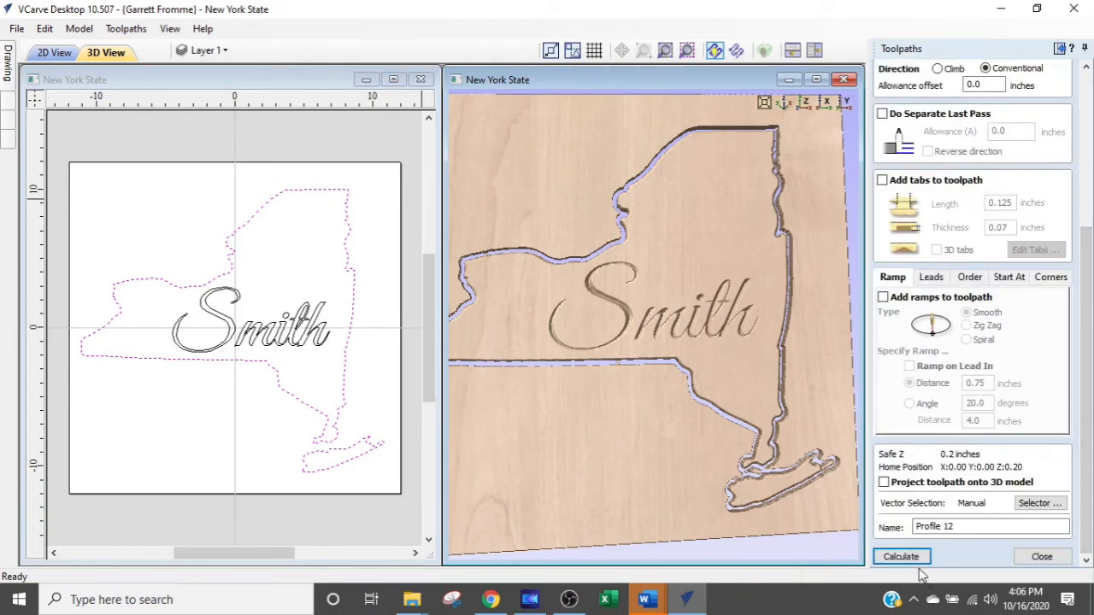
left_click(917, 564)
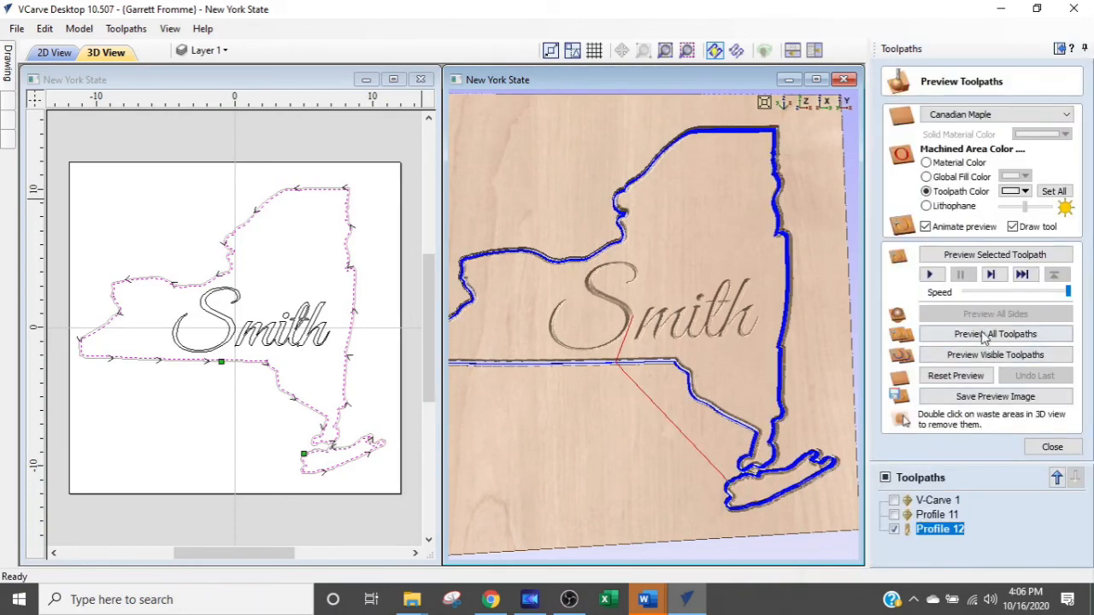
left_click(972, 253)
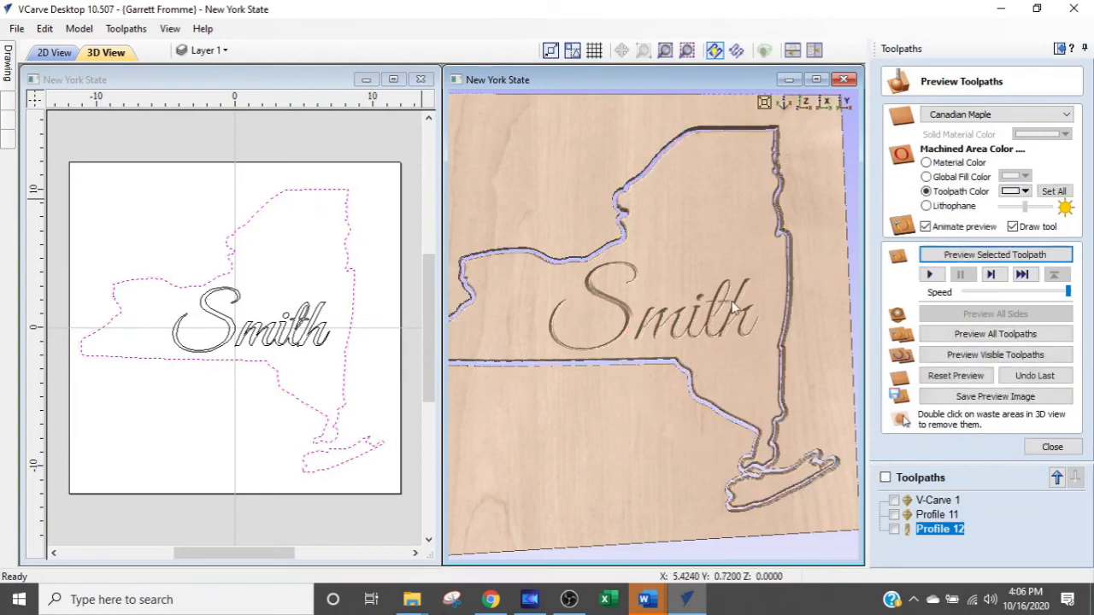
Step: Remove the waste material surrounding the state and island from the 3D preview
double_click(604, 471)
left_click_drag(707, 311, 690, 273)
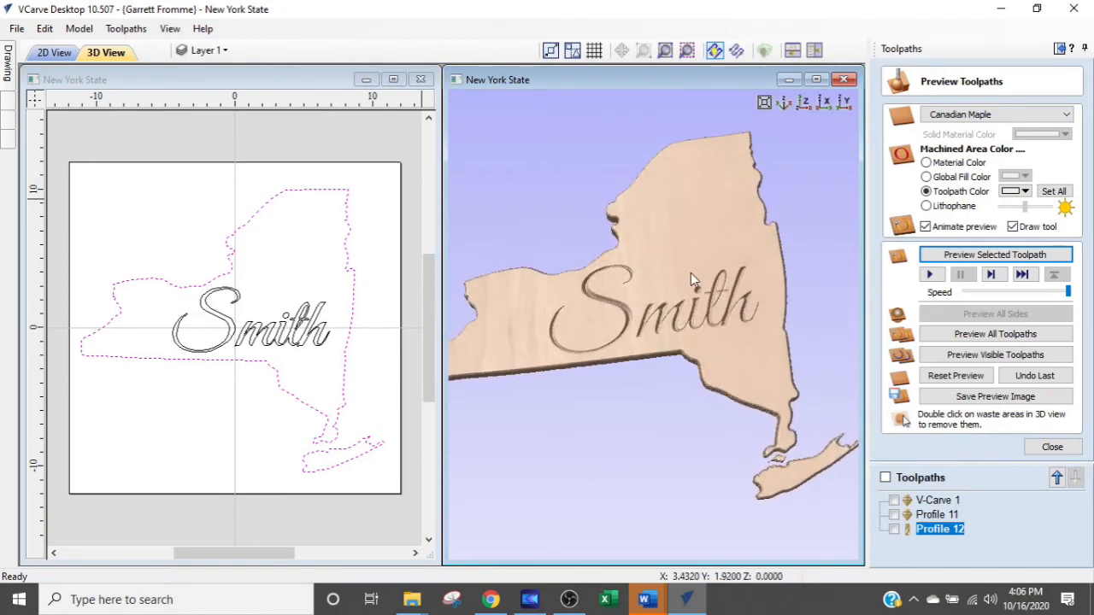
left_click_drag(728, 158, 750, 193)
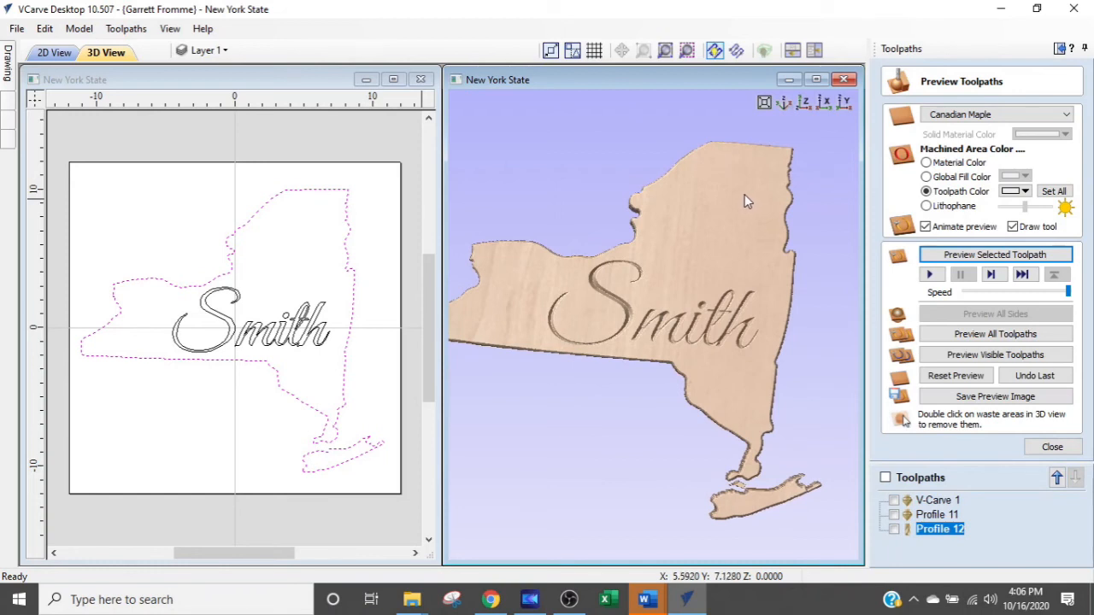
left_click_drag(697, 245, 667, 195)
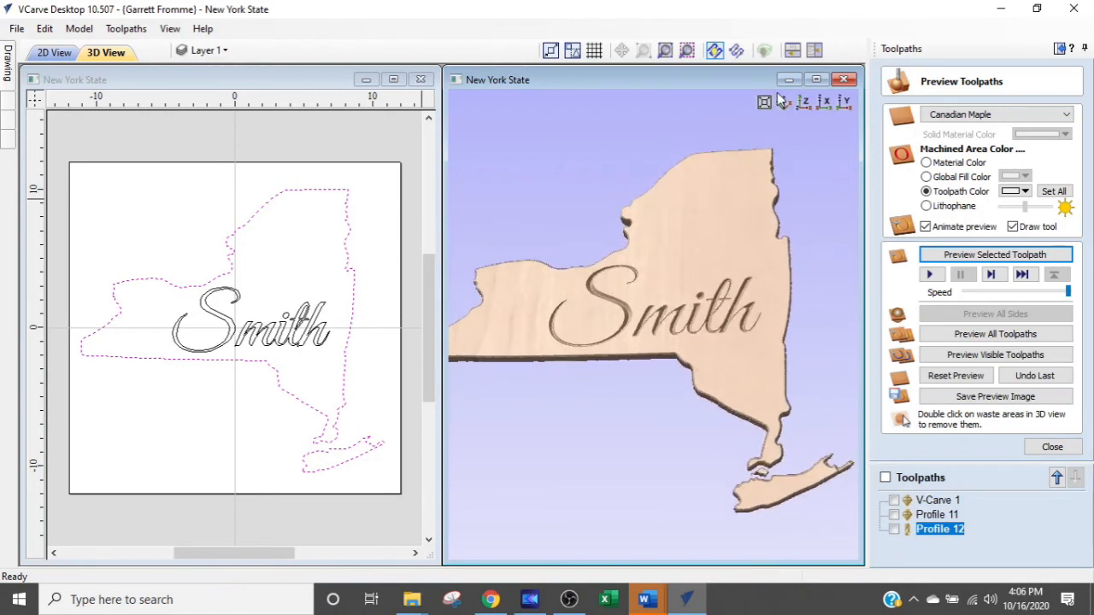
Step: Maximize the 3D view and examine the cut-out state sign and island from several angles
left_click(816, 80)
left_click_drag(553, 272, 631, 365)
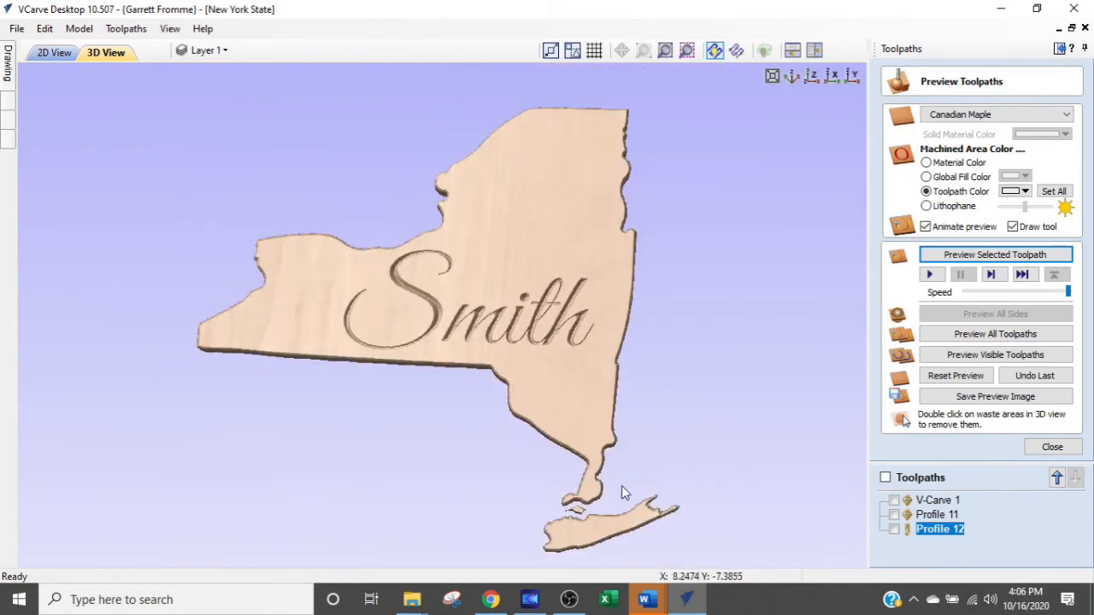
scroll(550, 534, "up", 5)
scroll(573, 534, "down", 5)
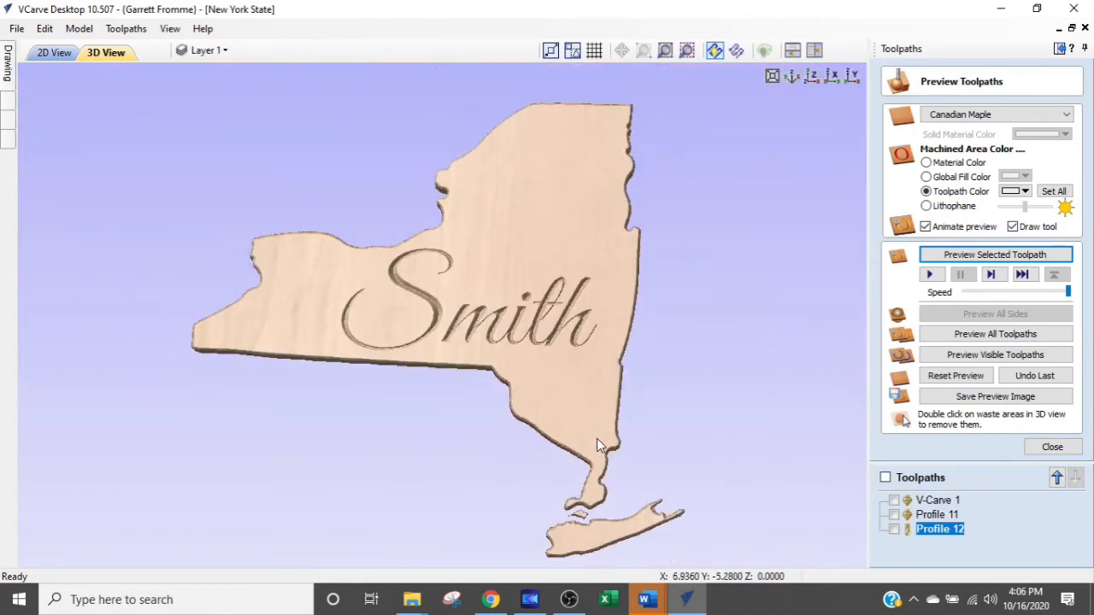
left_click_drag(595, 467, 598, 455)
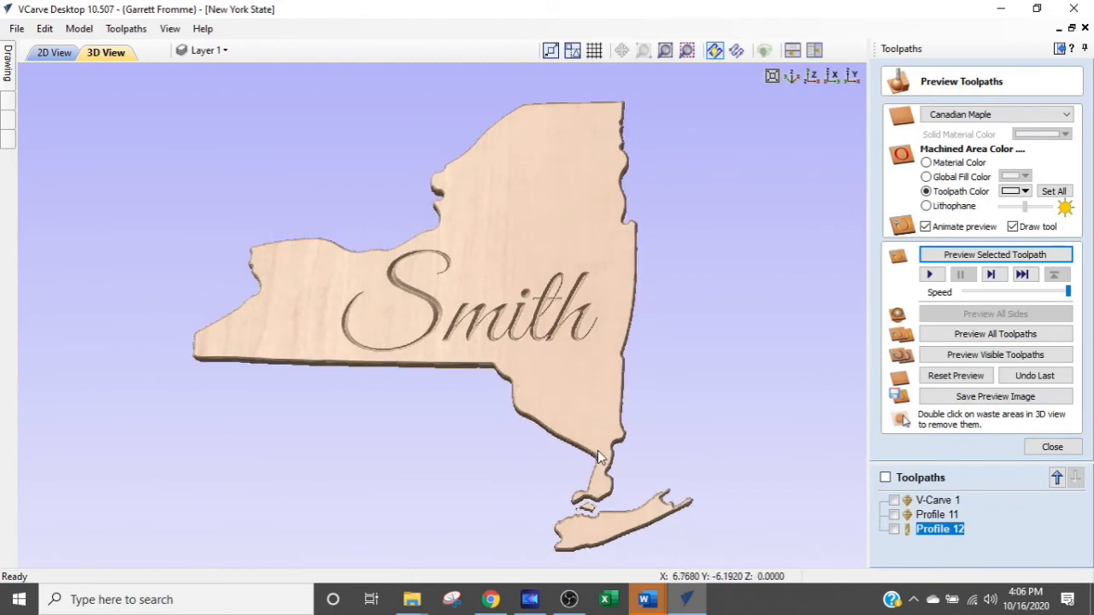
Step: Remove the small leftover fragments between the state's southern tip and the island from the 3D preview
middle_click_drag(598, 456, 630, 335)
scroll(624, 401, "up", 5)
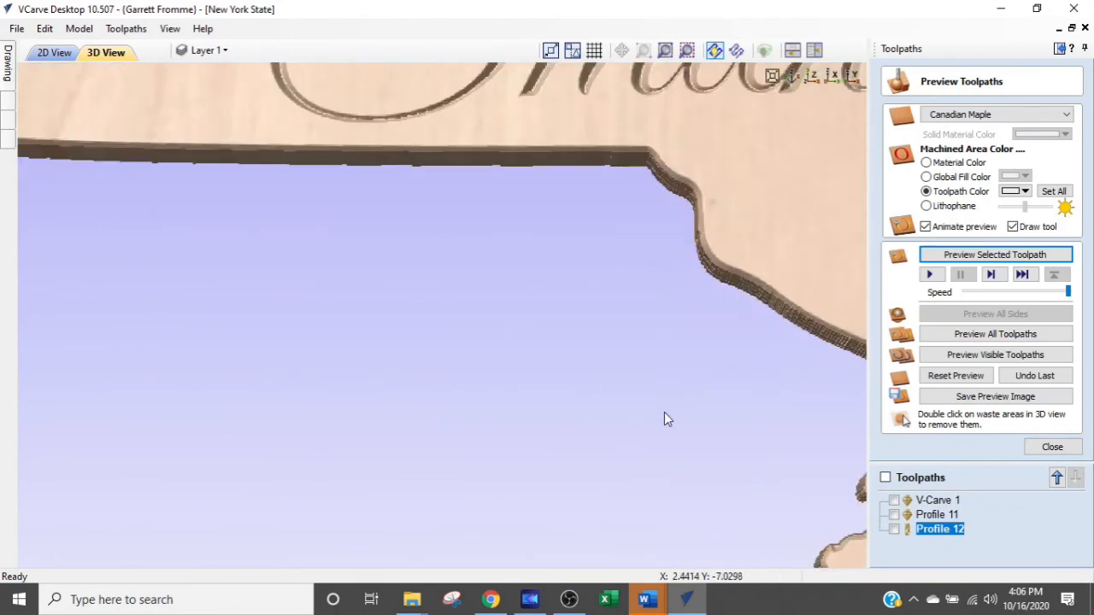
left_click_drag(669, 374, 431, 314)
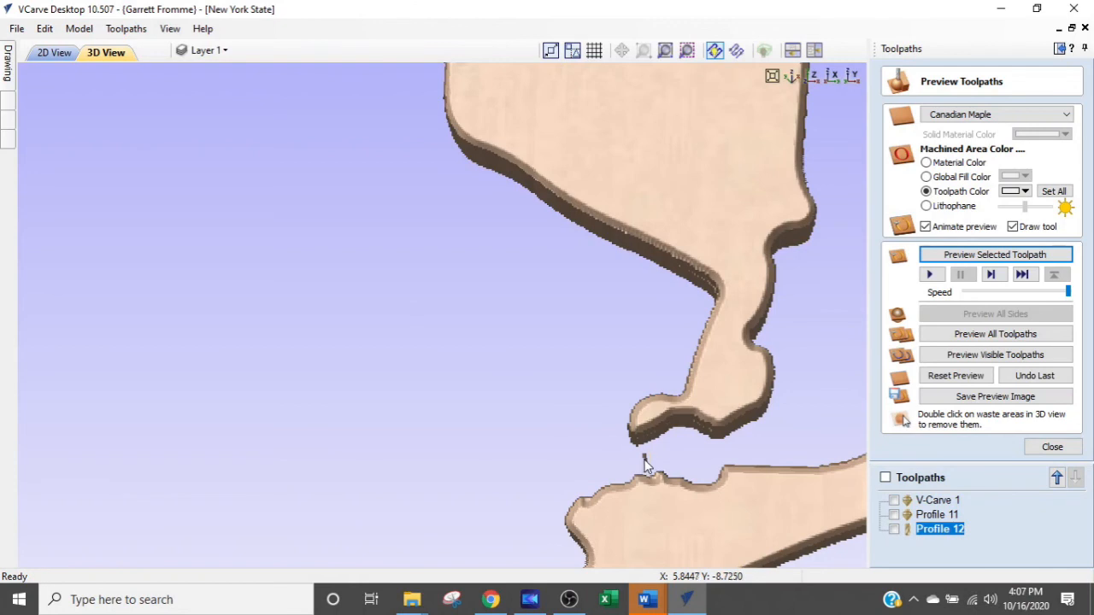
scroll(646, 465, "up", 3)
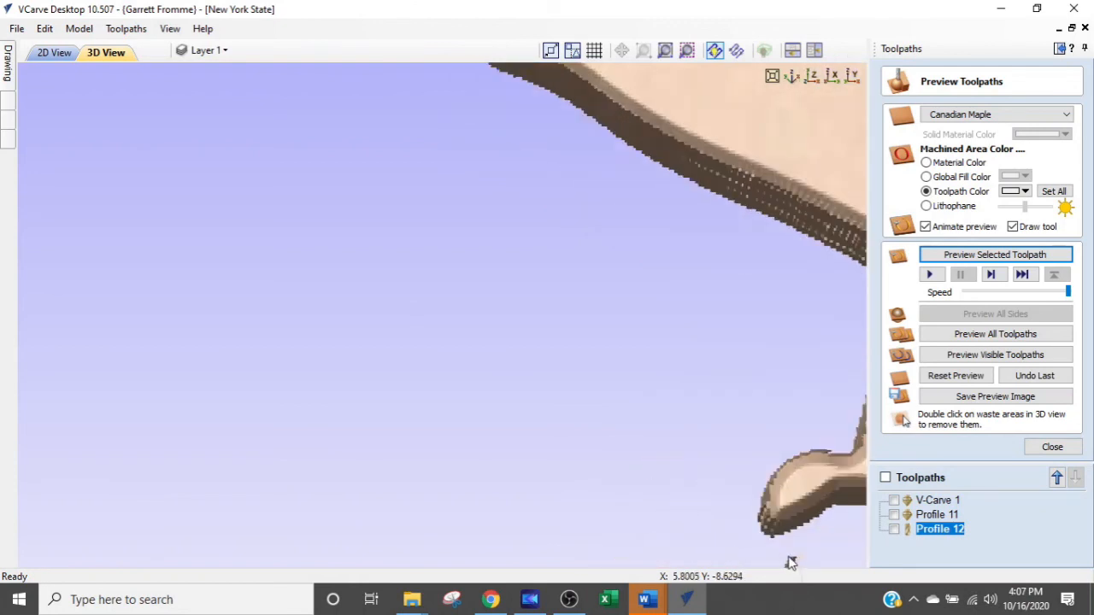
scroll(702, 488, "down", 5)
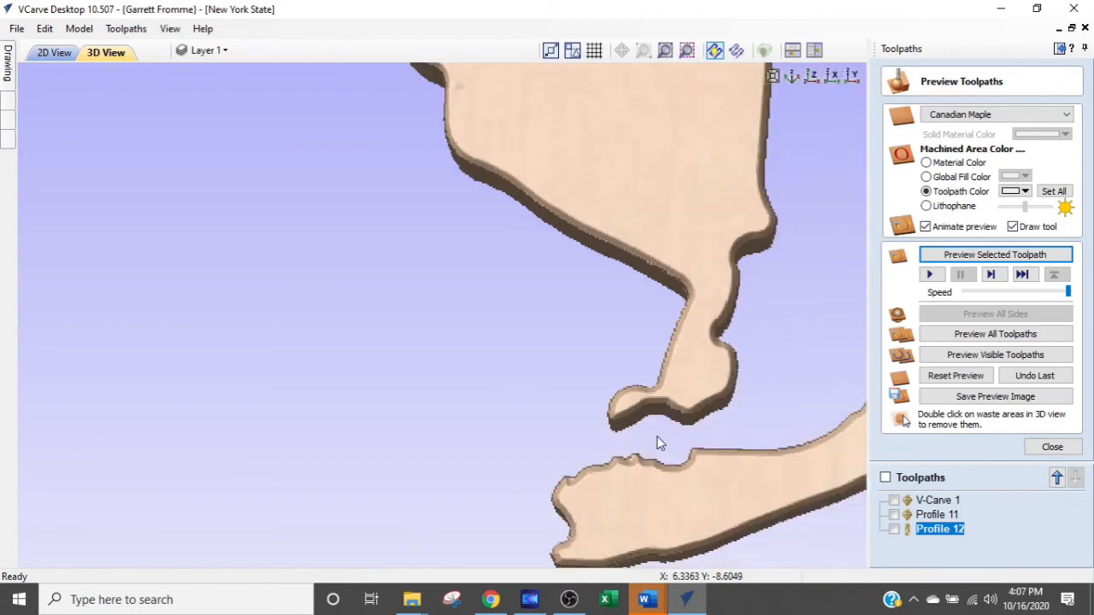
scroll(487, 258, "down", 3)
left_click_drag(391, 205, 439, 340)
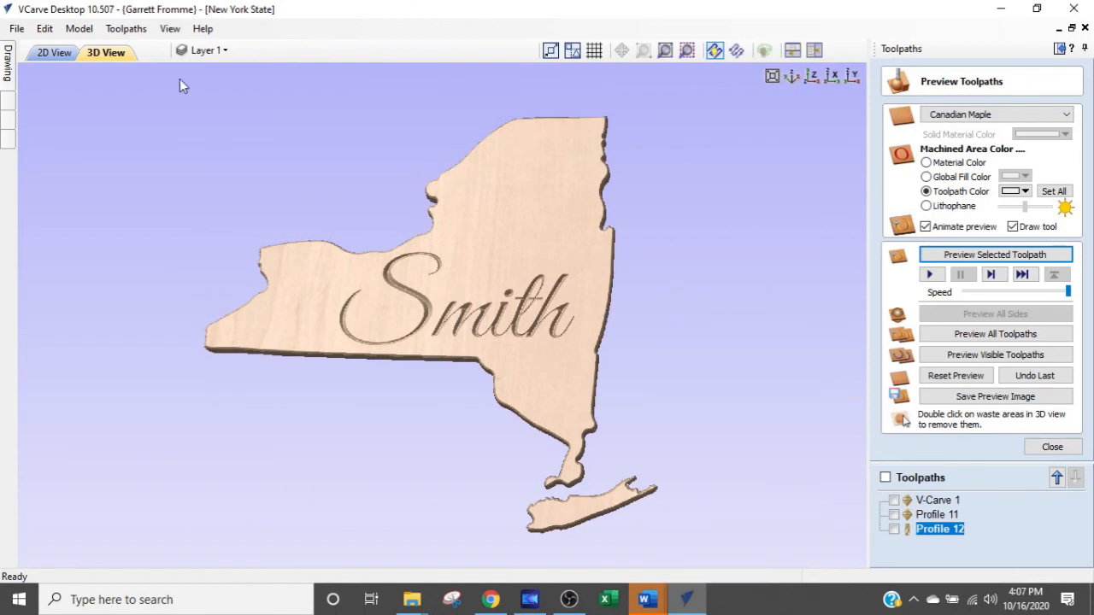
Step: Save a copy of the project as New York State in the States folder inside Models
left_click(18, 29)
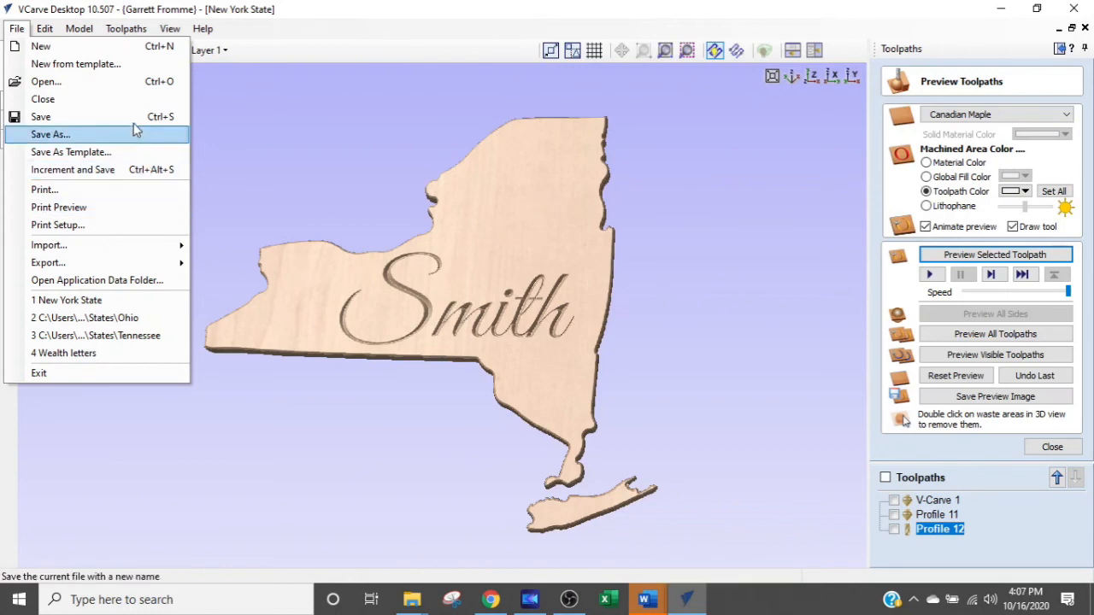
left_click(75, 135)
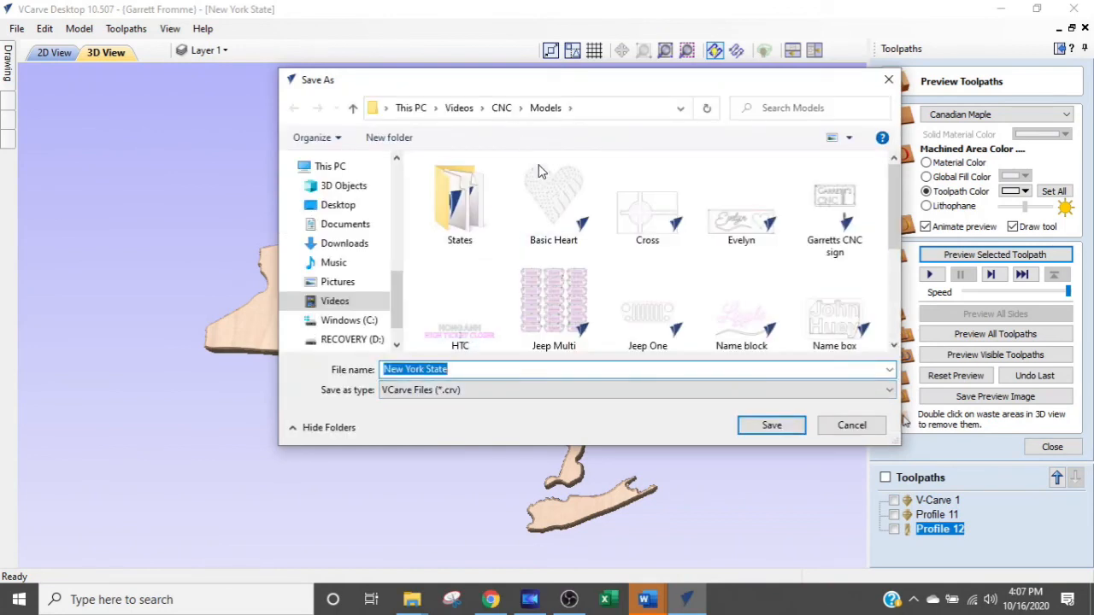
double_click(457, 218)
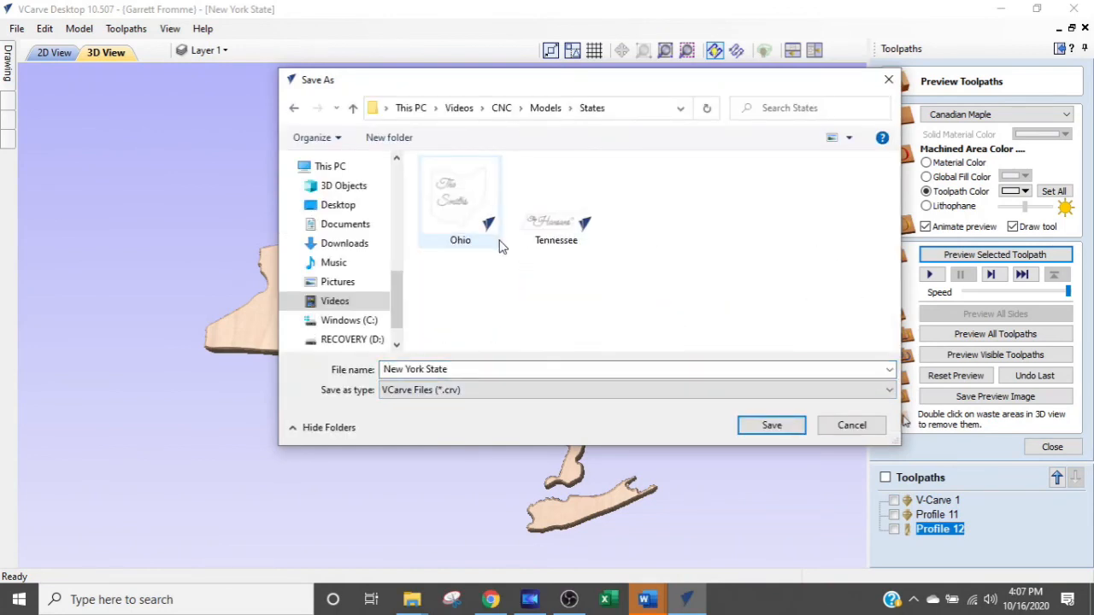
double_click(507, 369)
left_click(507, 370)
double_click(507, 370)
left_click(507, 369)
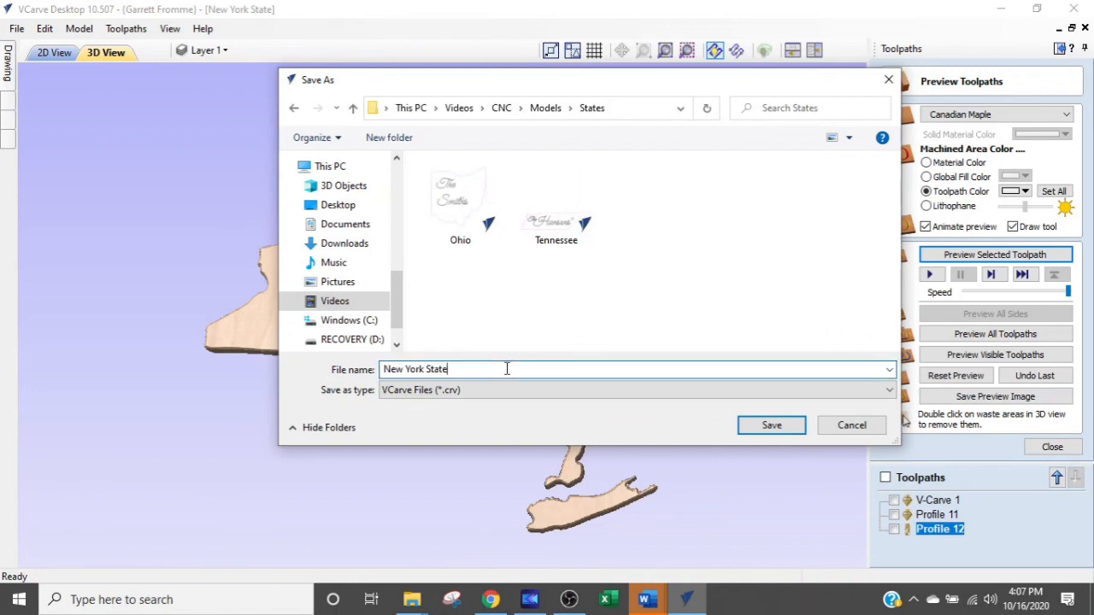
left_click(772, 425)
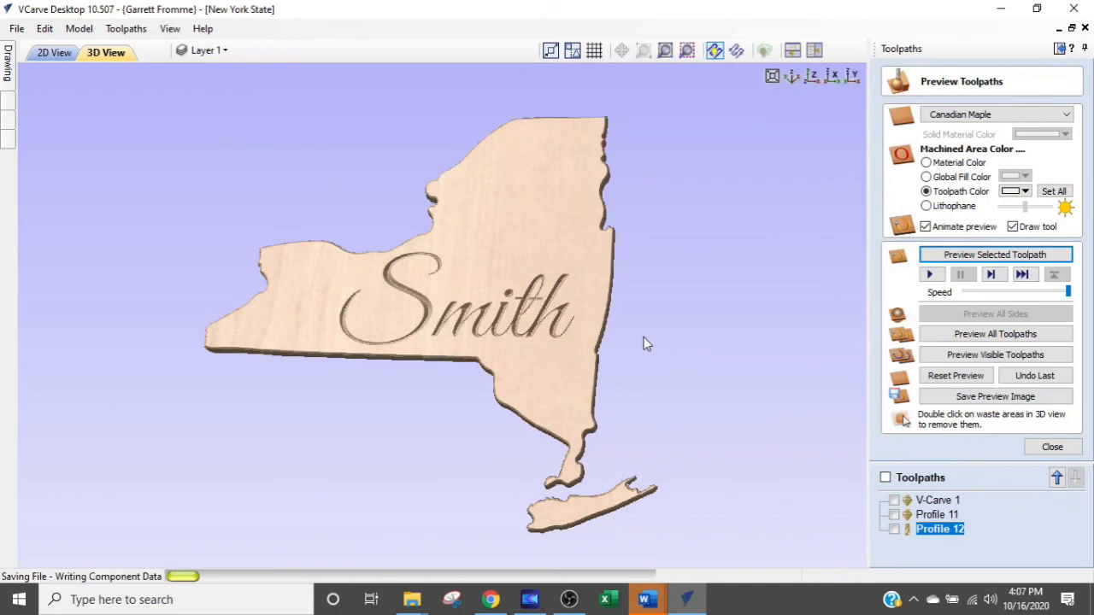